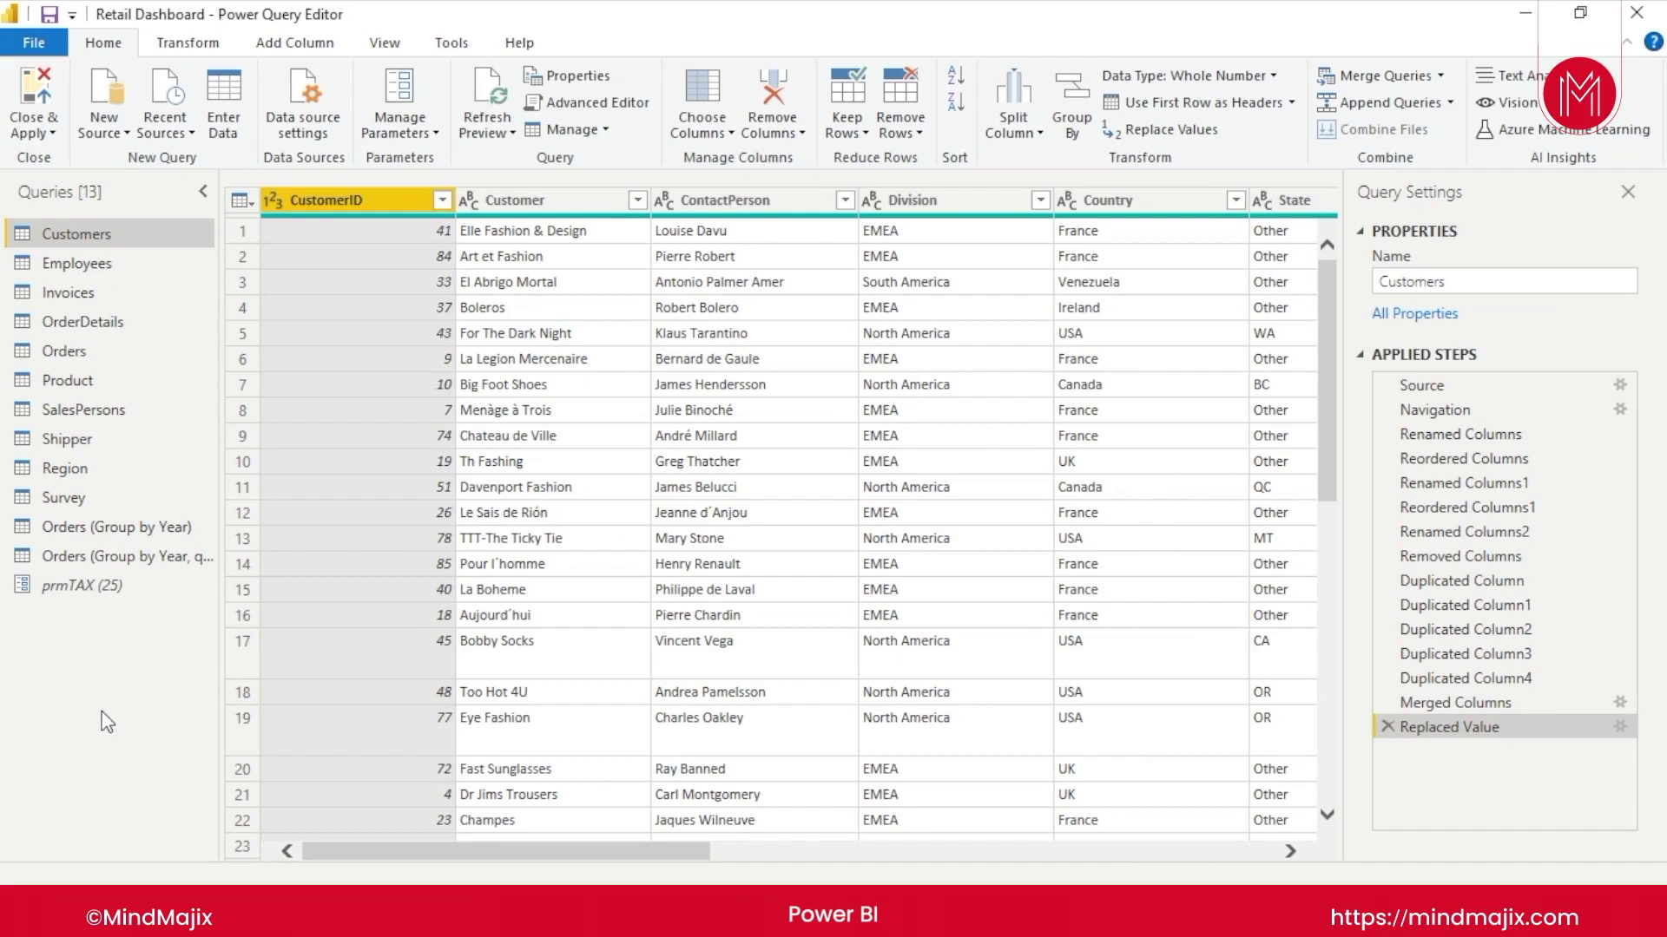
Step: Switch to a blank Excel workbook and enter the header Product in cell A1
left_click(107, 722)
key("super")
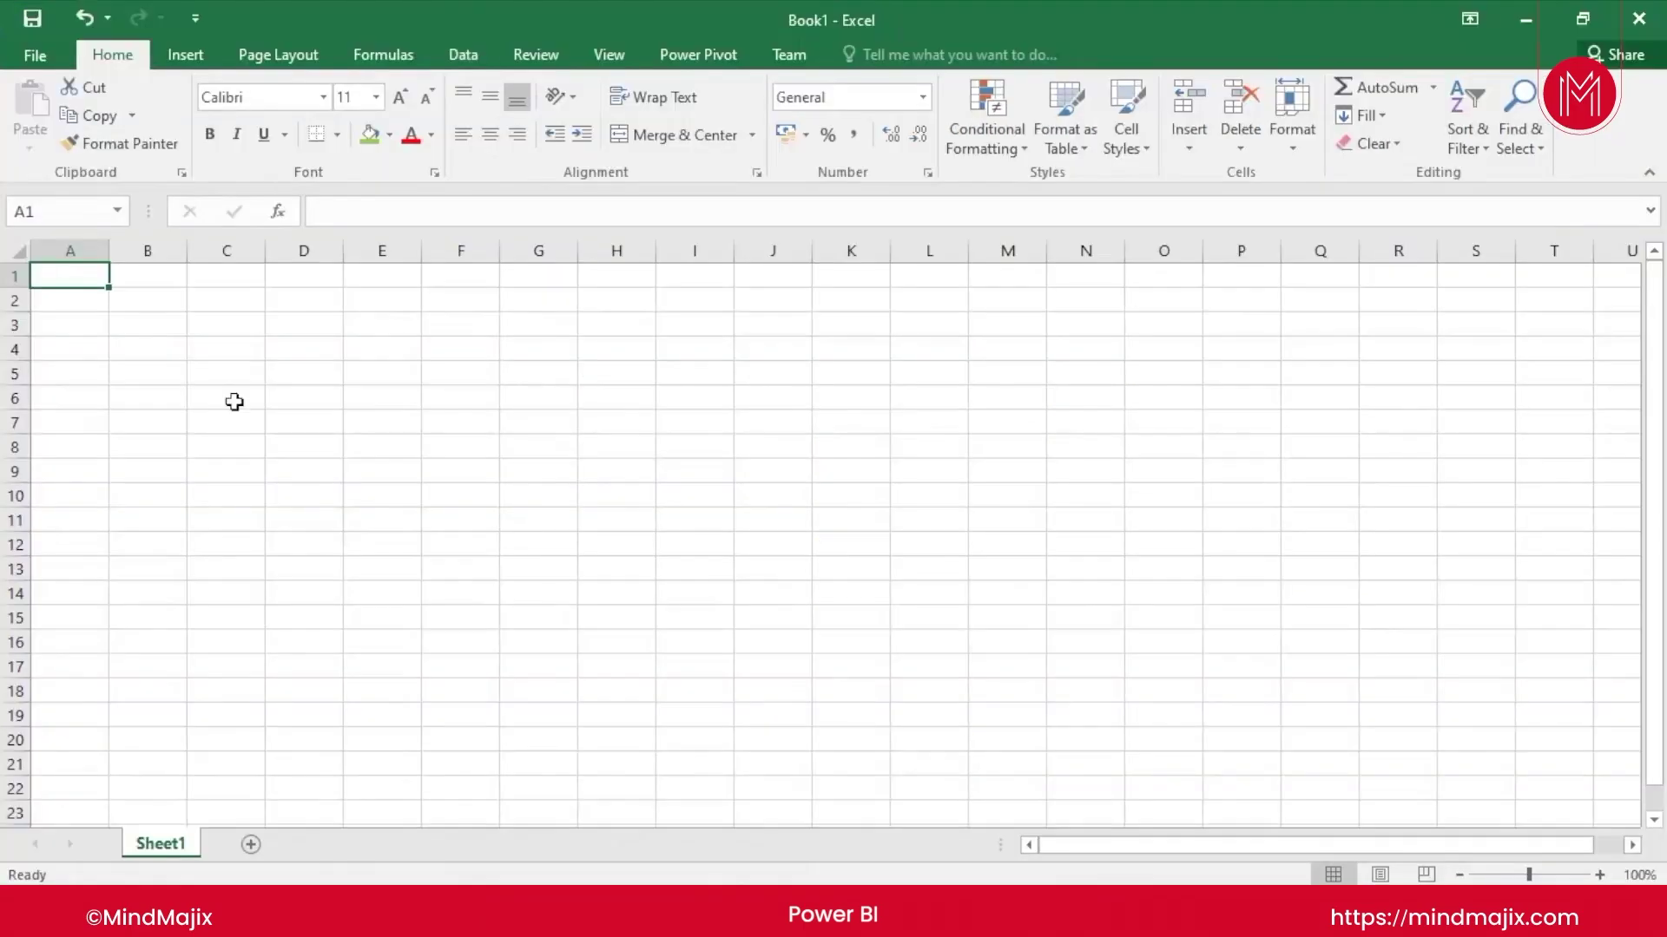
type("Product")
key("Return")
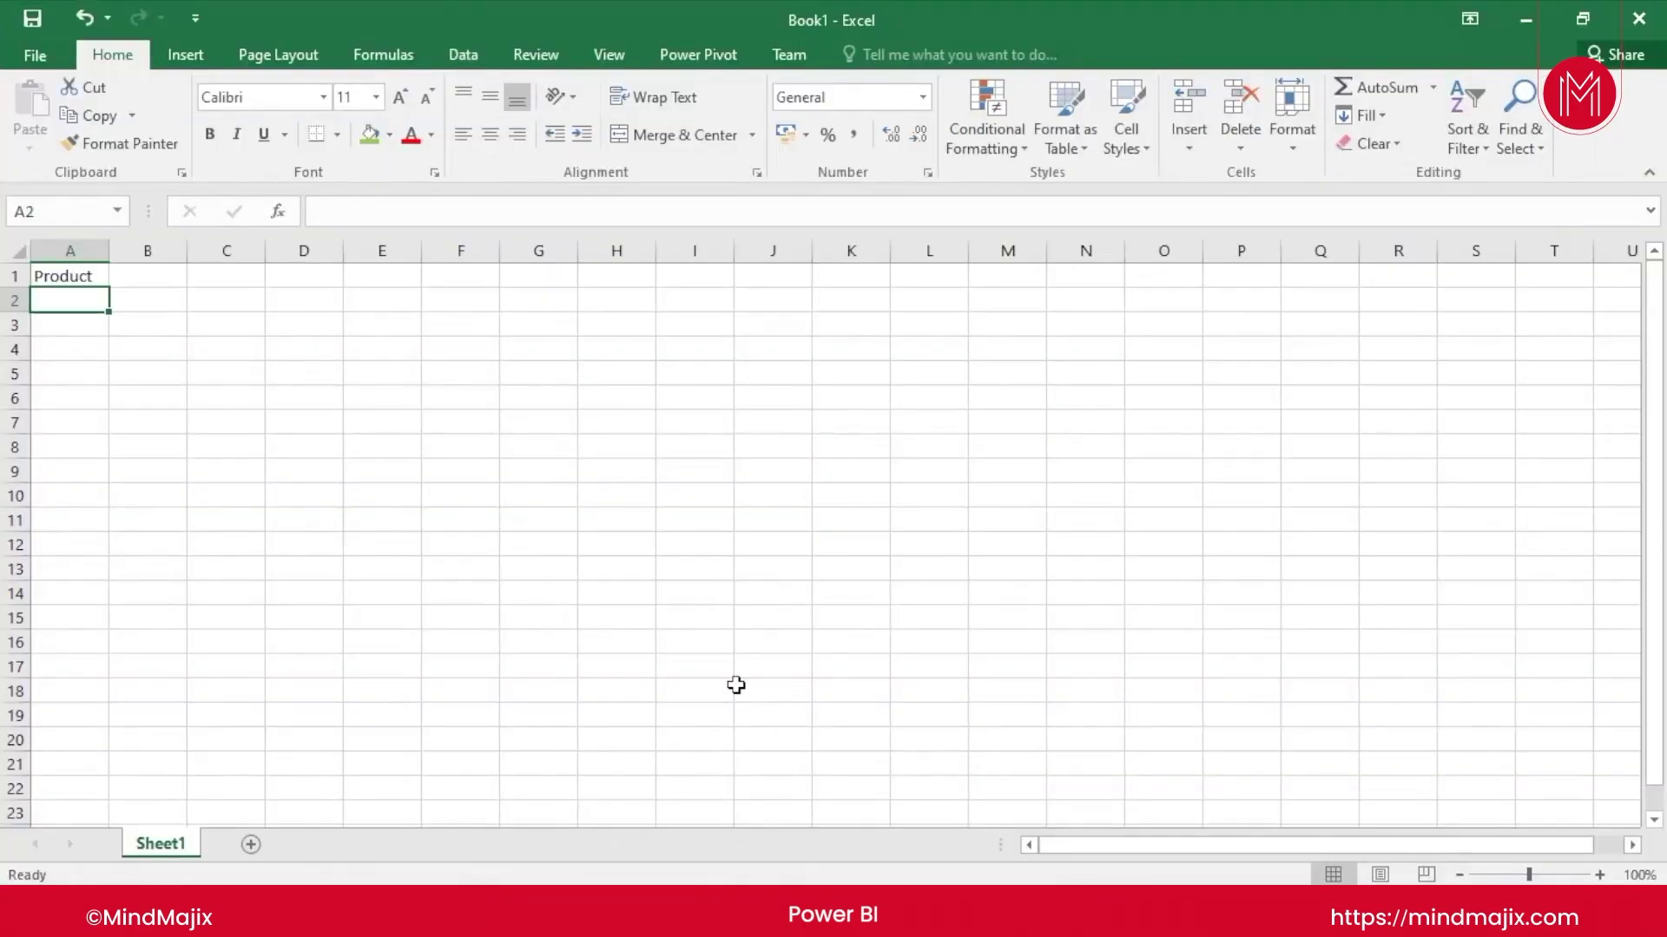
Step: Enter Product1 in A2 and fill the series down column A through Product10
type("Pro")
left_click(420, 211)
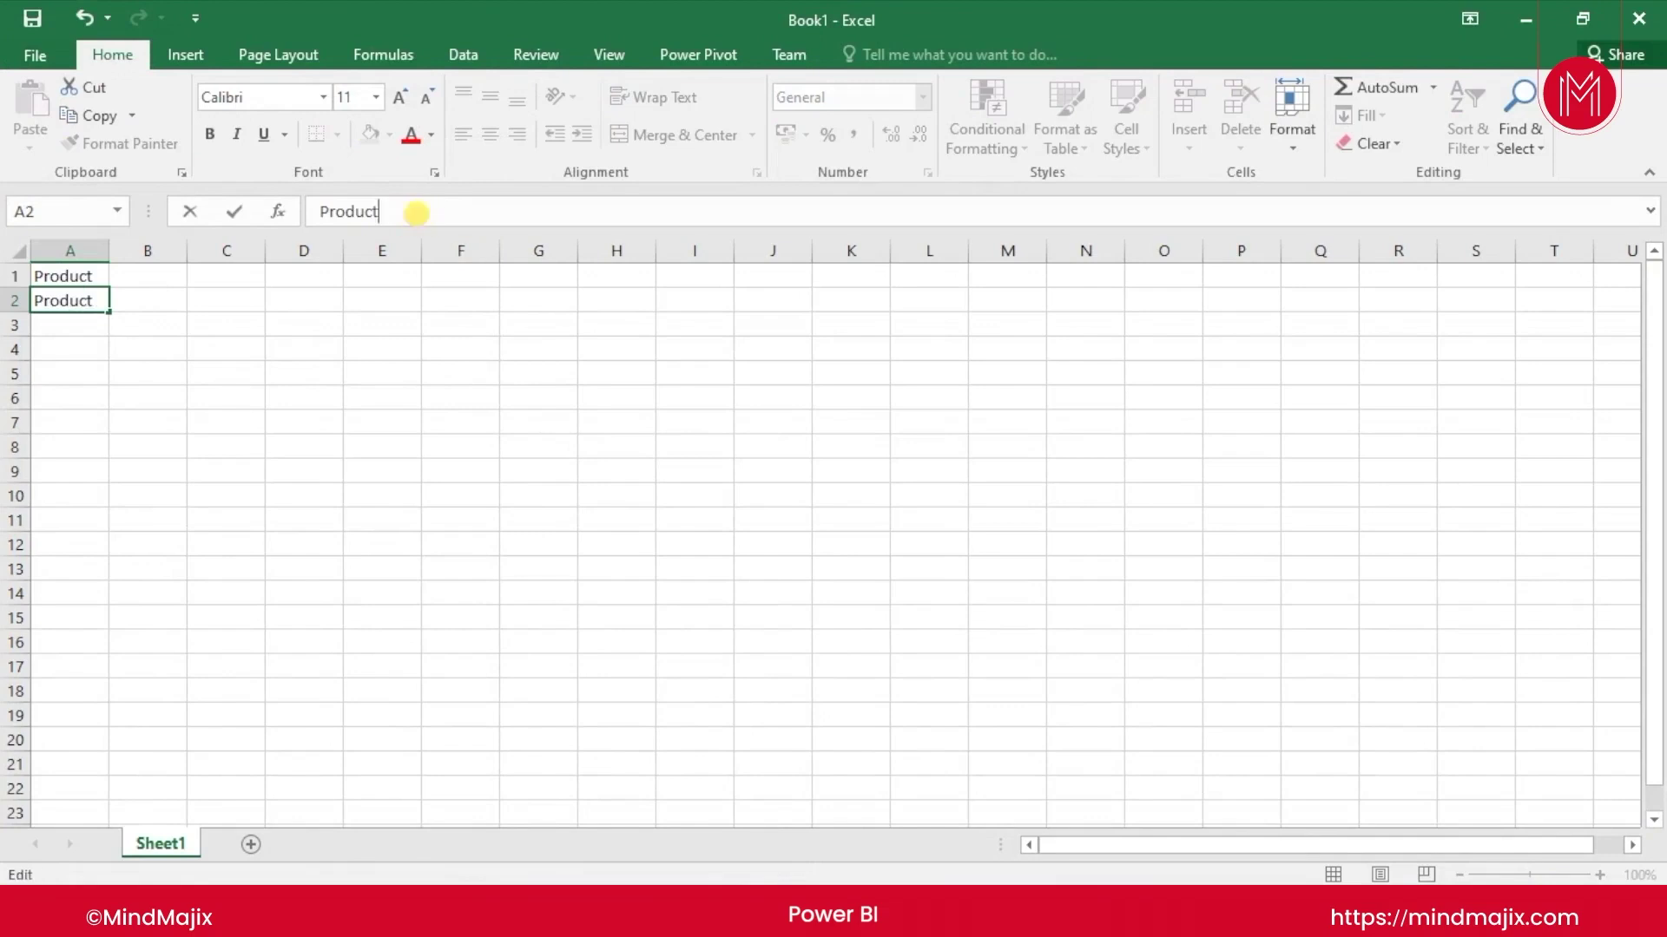
type("1")
key("Return")
type("Product1")
left_click_drag(69, 301, 82, 529)
left_click(447, 493)
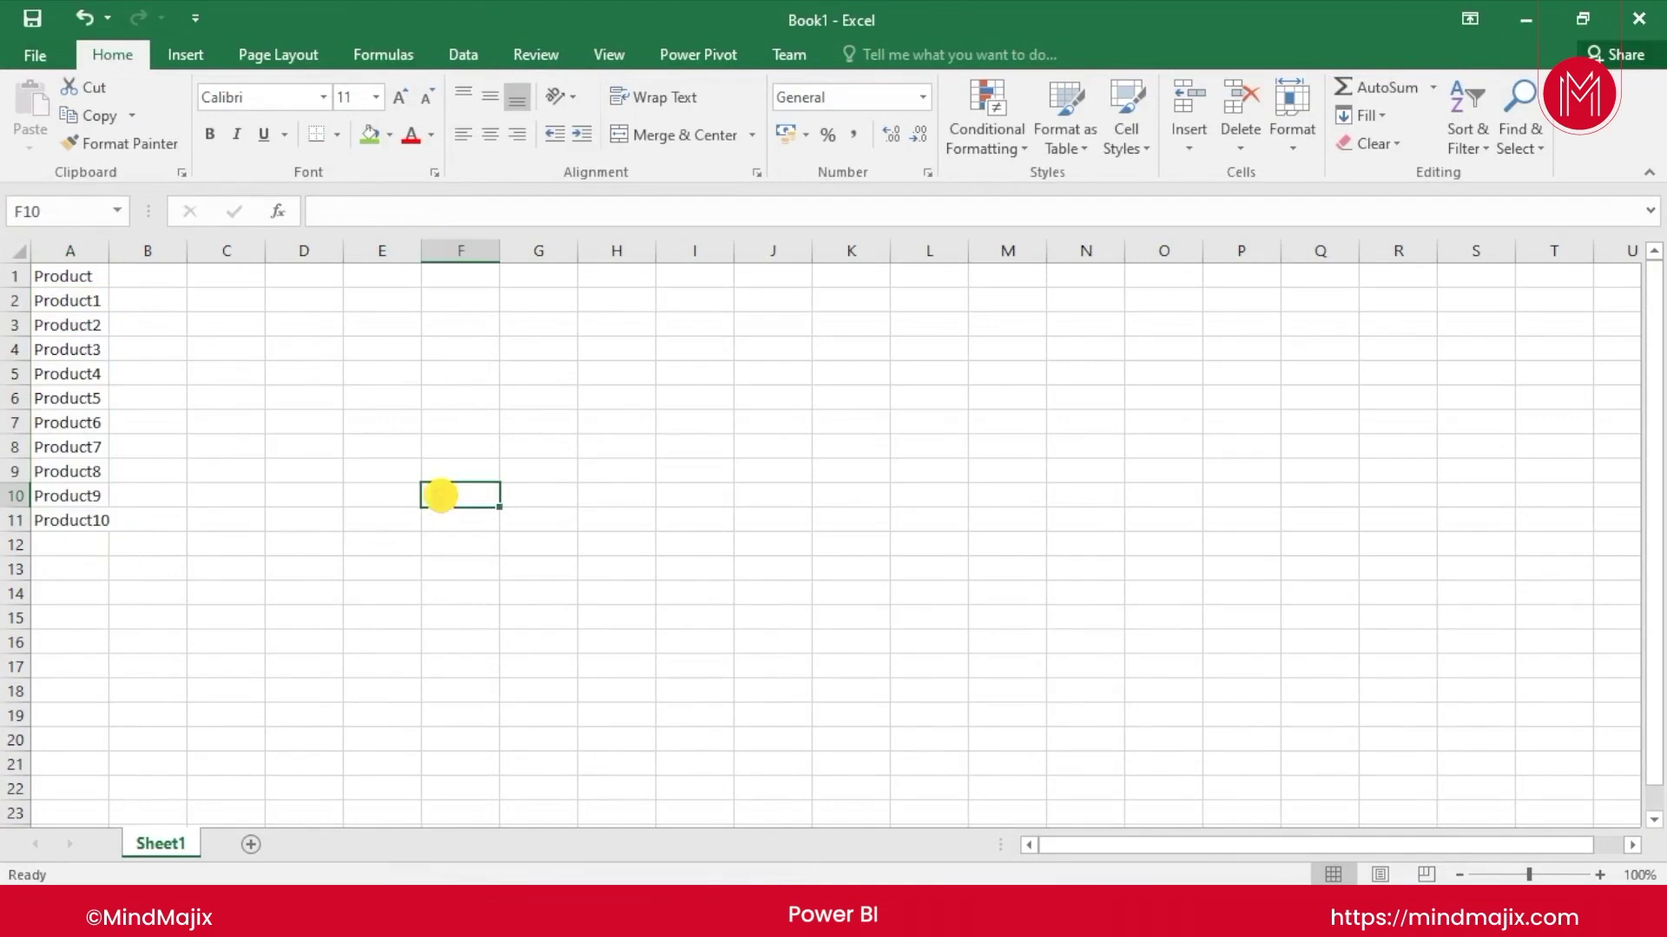
Step: Fit column A to its contents and make the Product header in A1 bold
double_click(114, 257)
left_click(76, 278)
key("ctrl+b")
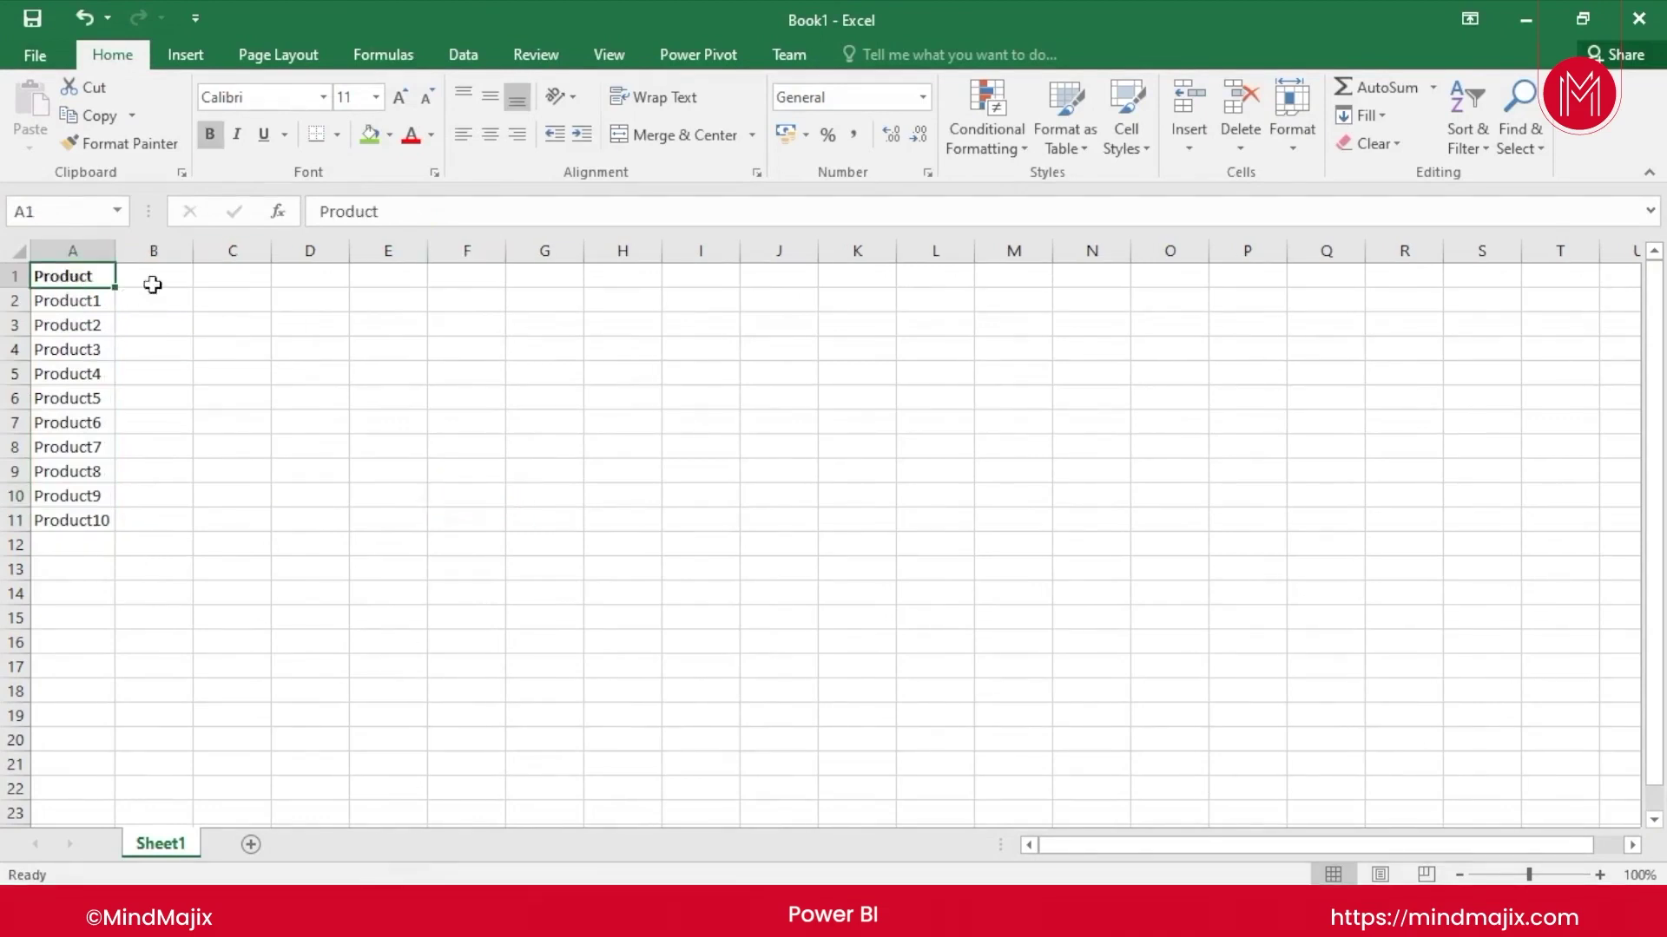
Step: Add a bold Month header in B1 with Jan to Dec below it, and extend the product list to Product12
left_click(174, 278)
type("Month")
key("Return")
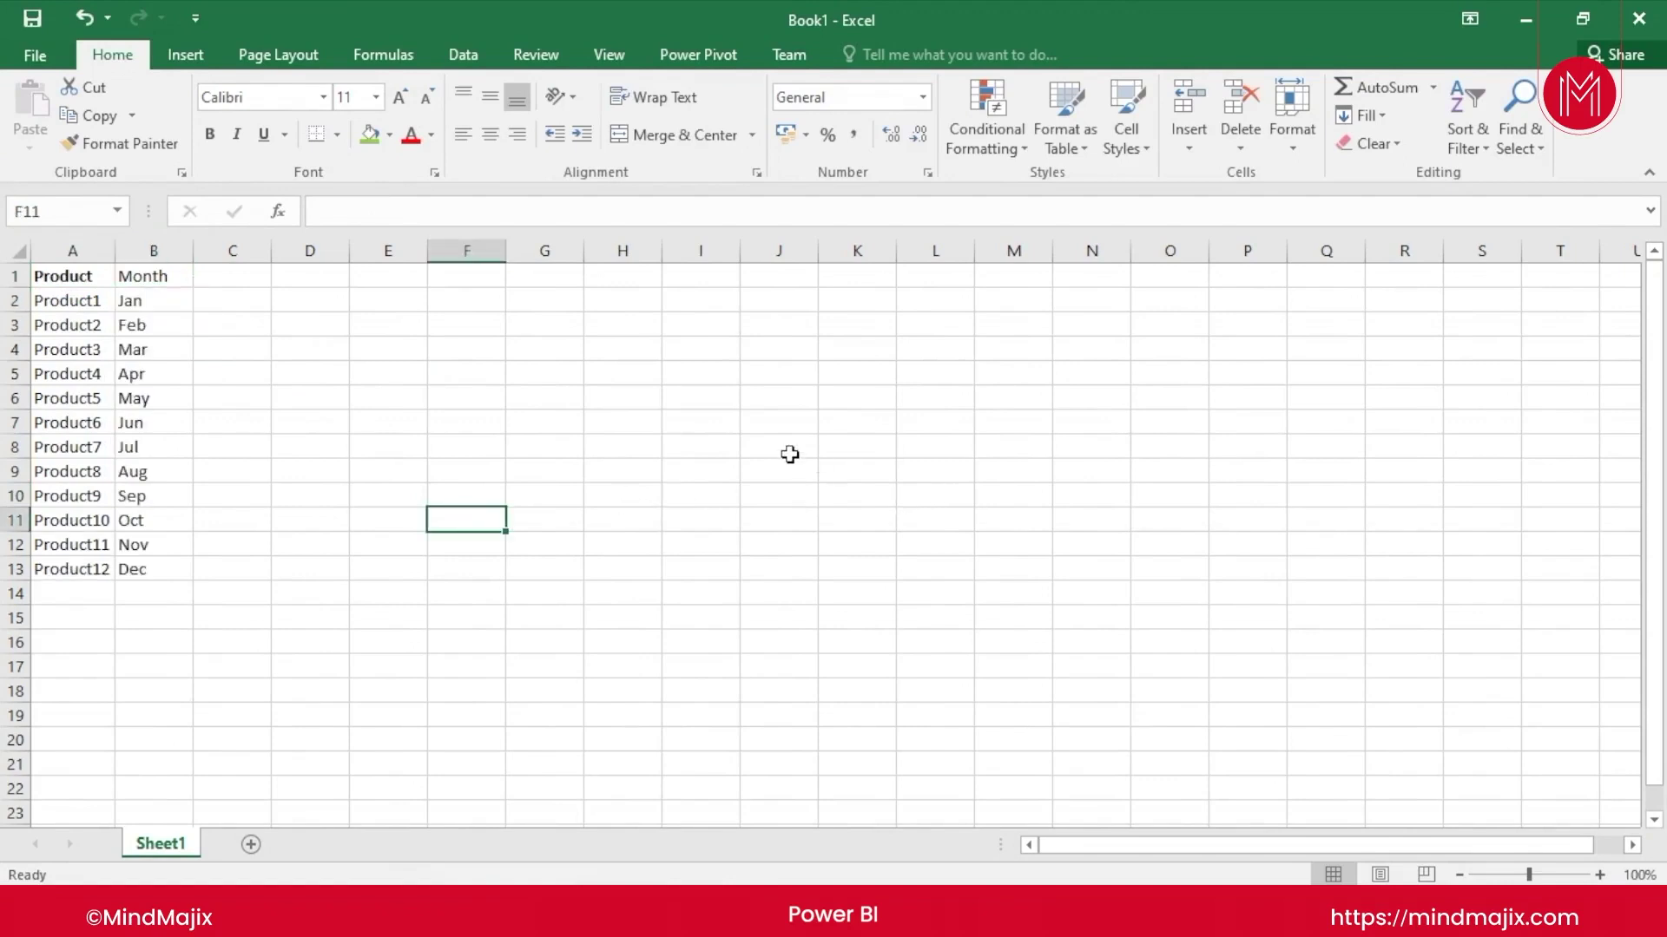
left_click(152, 300)
left_click(153, 276)
key("ctrl+b")
left_click(466, 446)
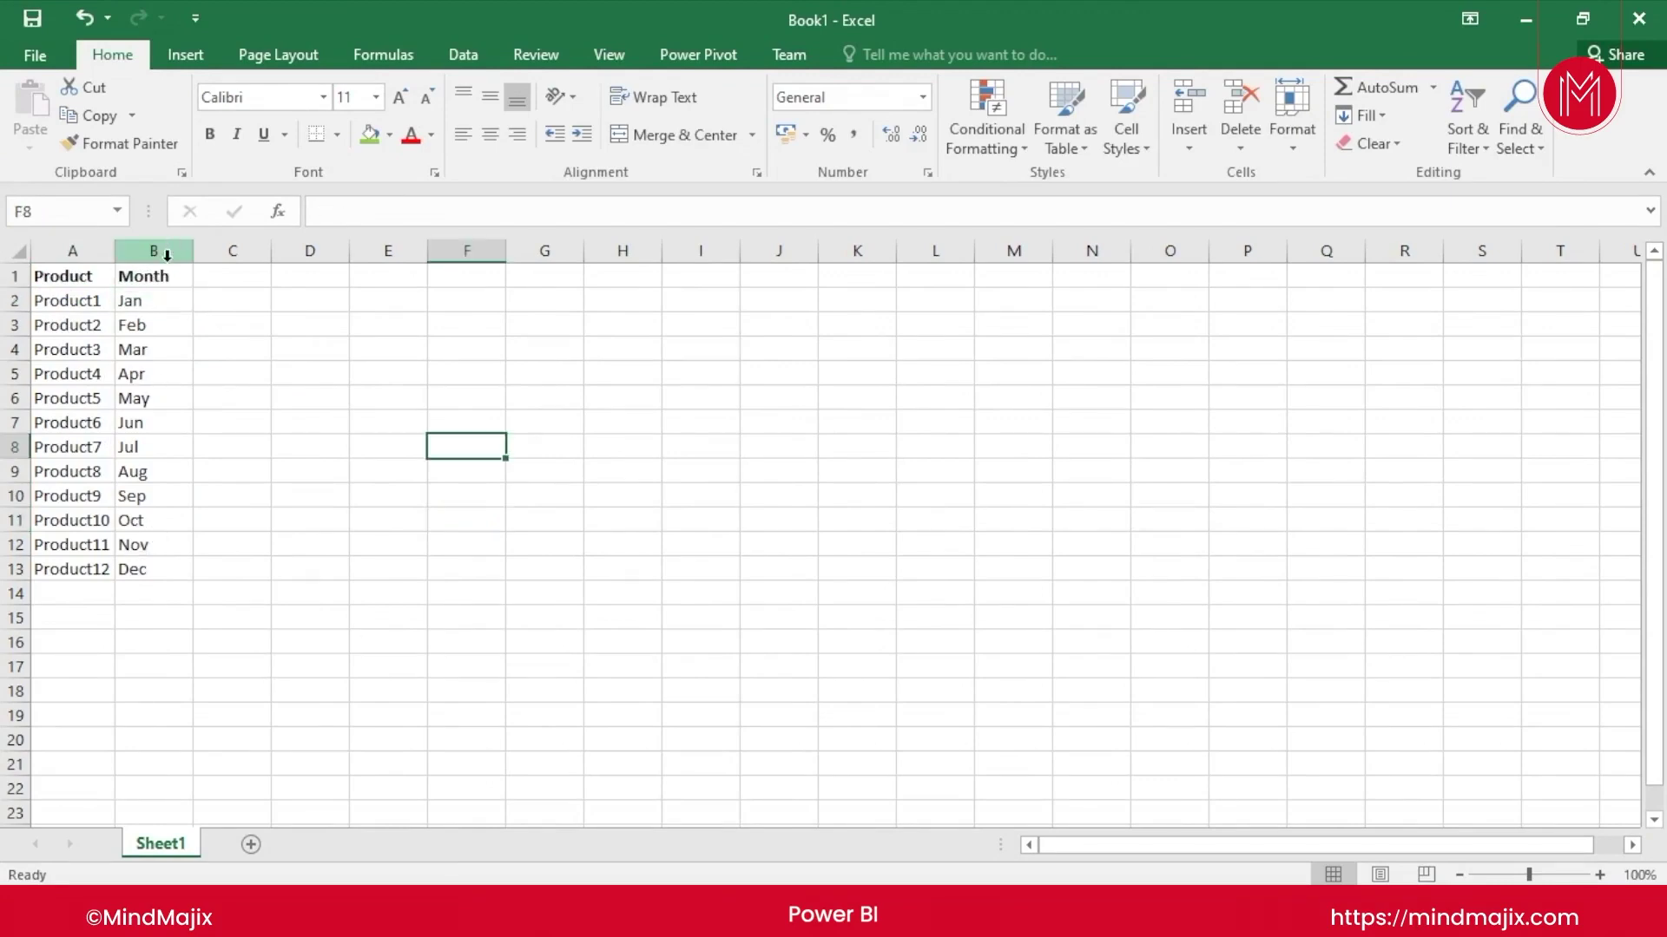
Step: Copy the Month column B1:B13 and paste it transposed along row 1, starting in cell C1
left_click_drag(156, 277, 166, 576)
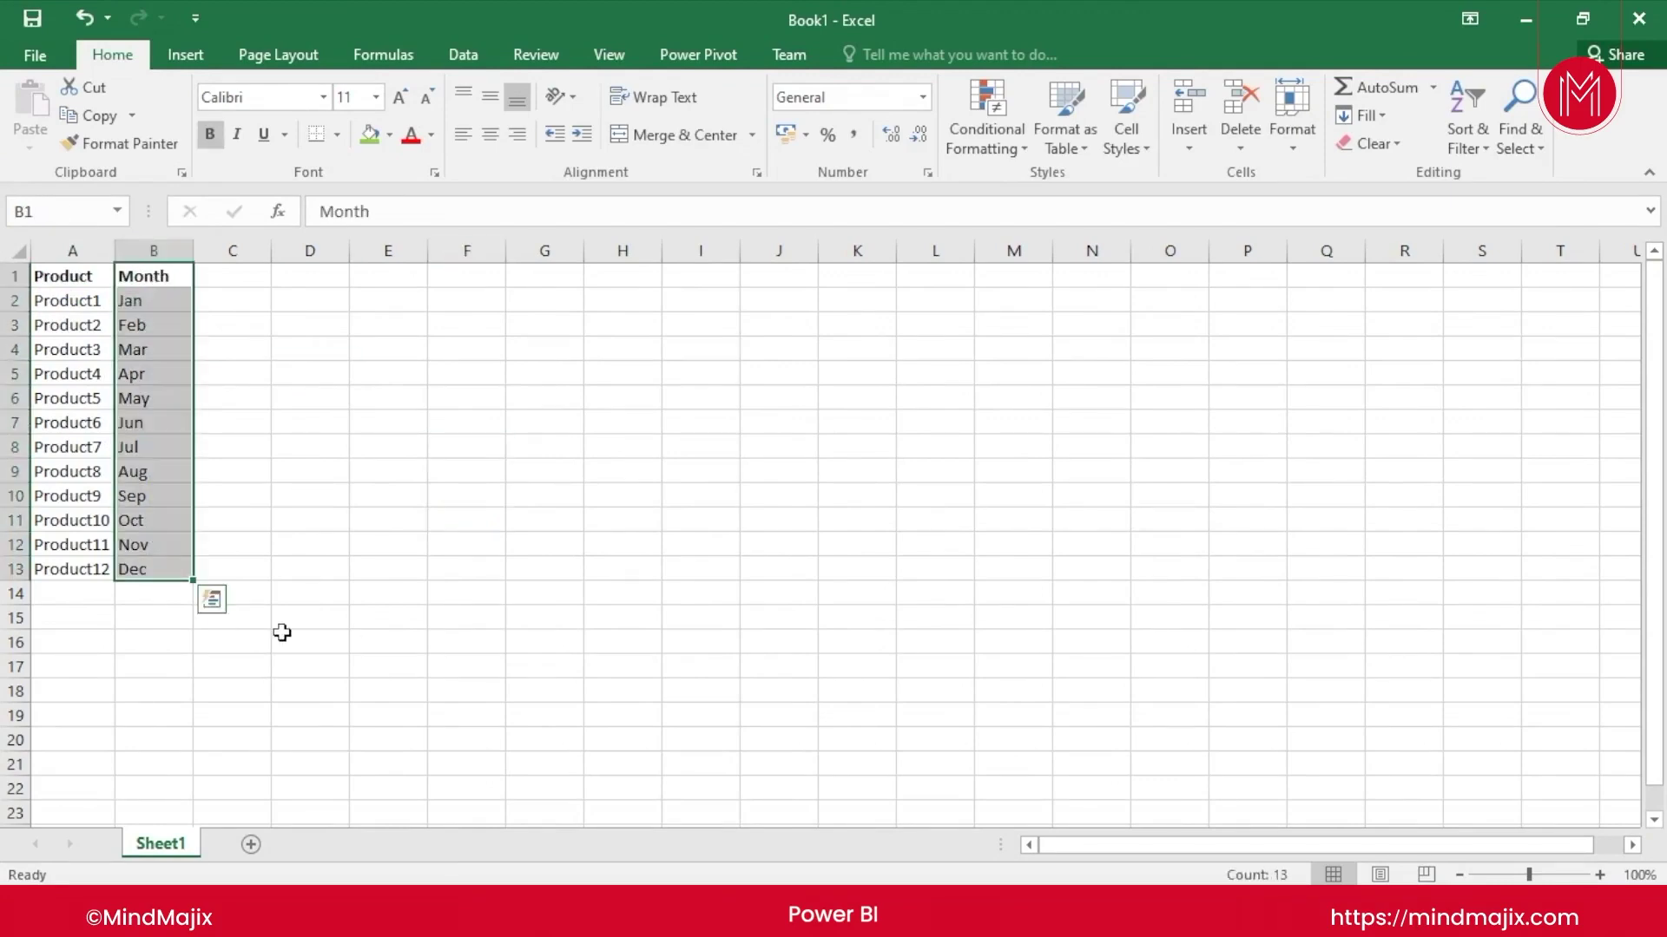
key("ctrl+c")
right_click(178, 274)
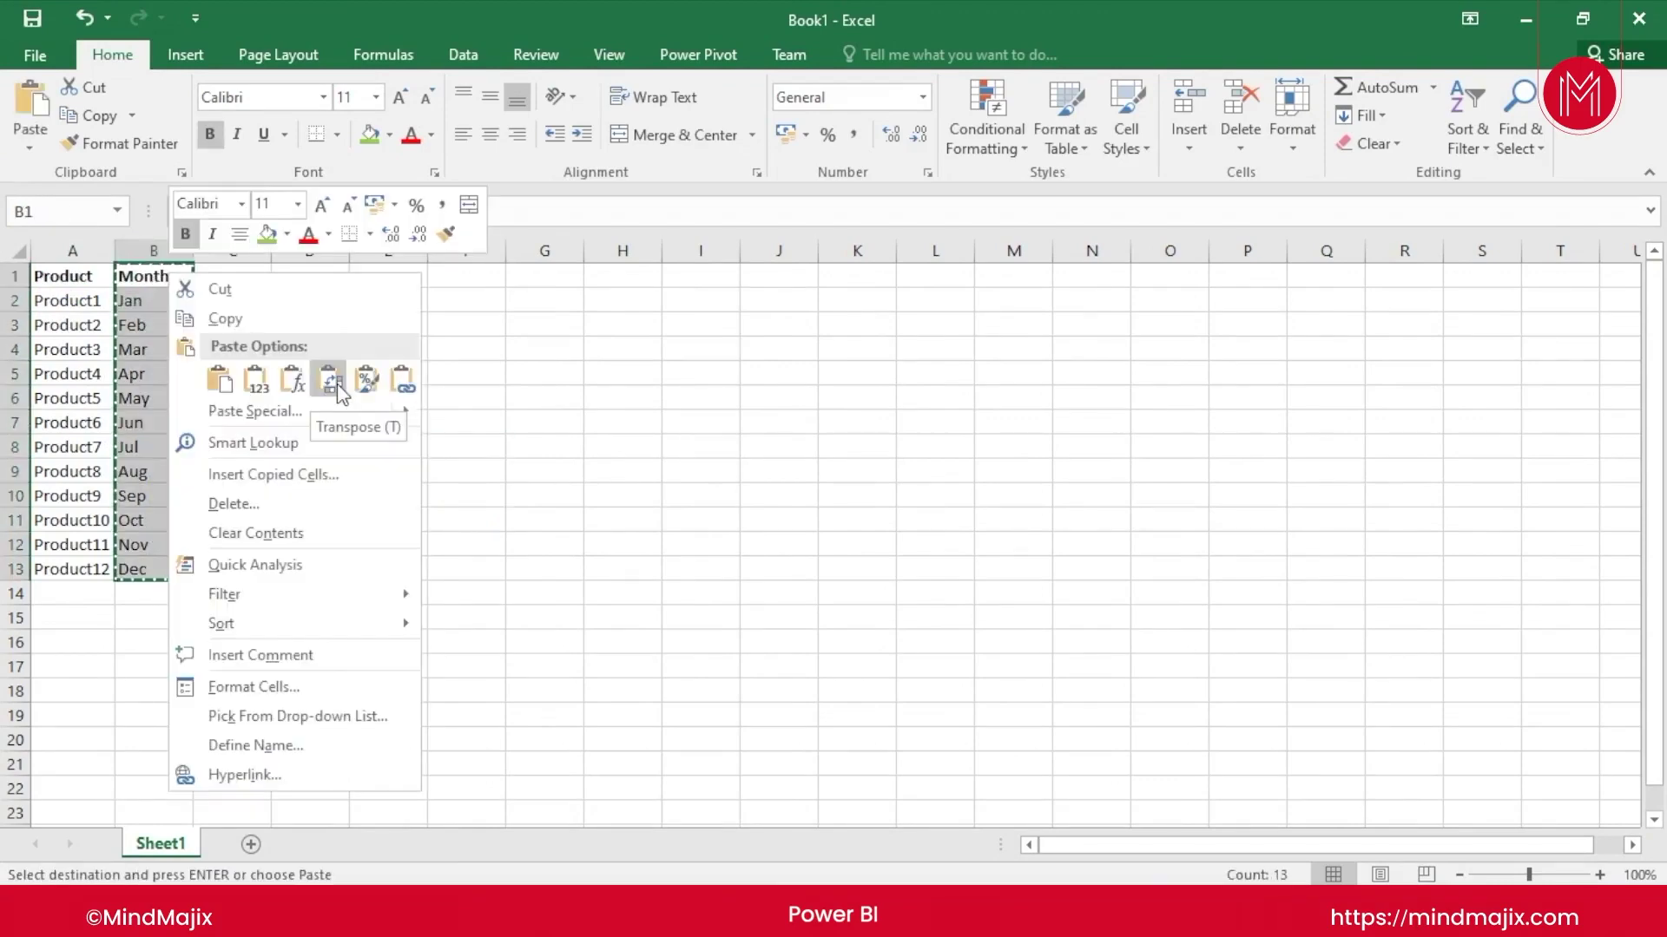
key("Escape")
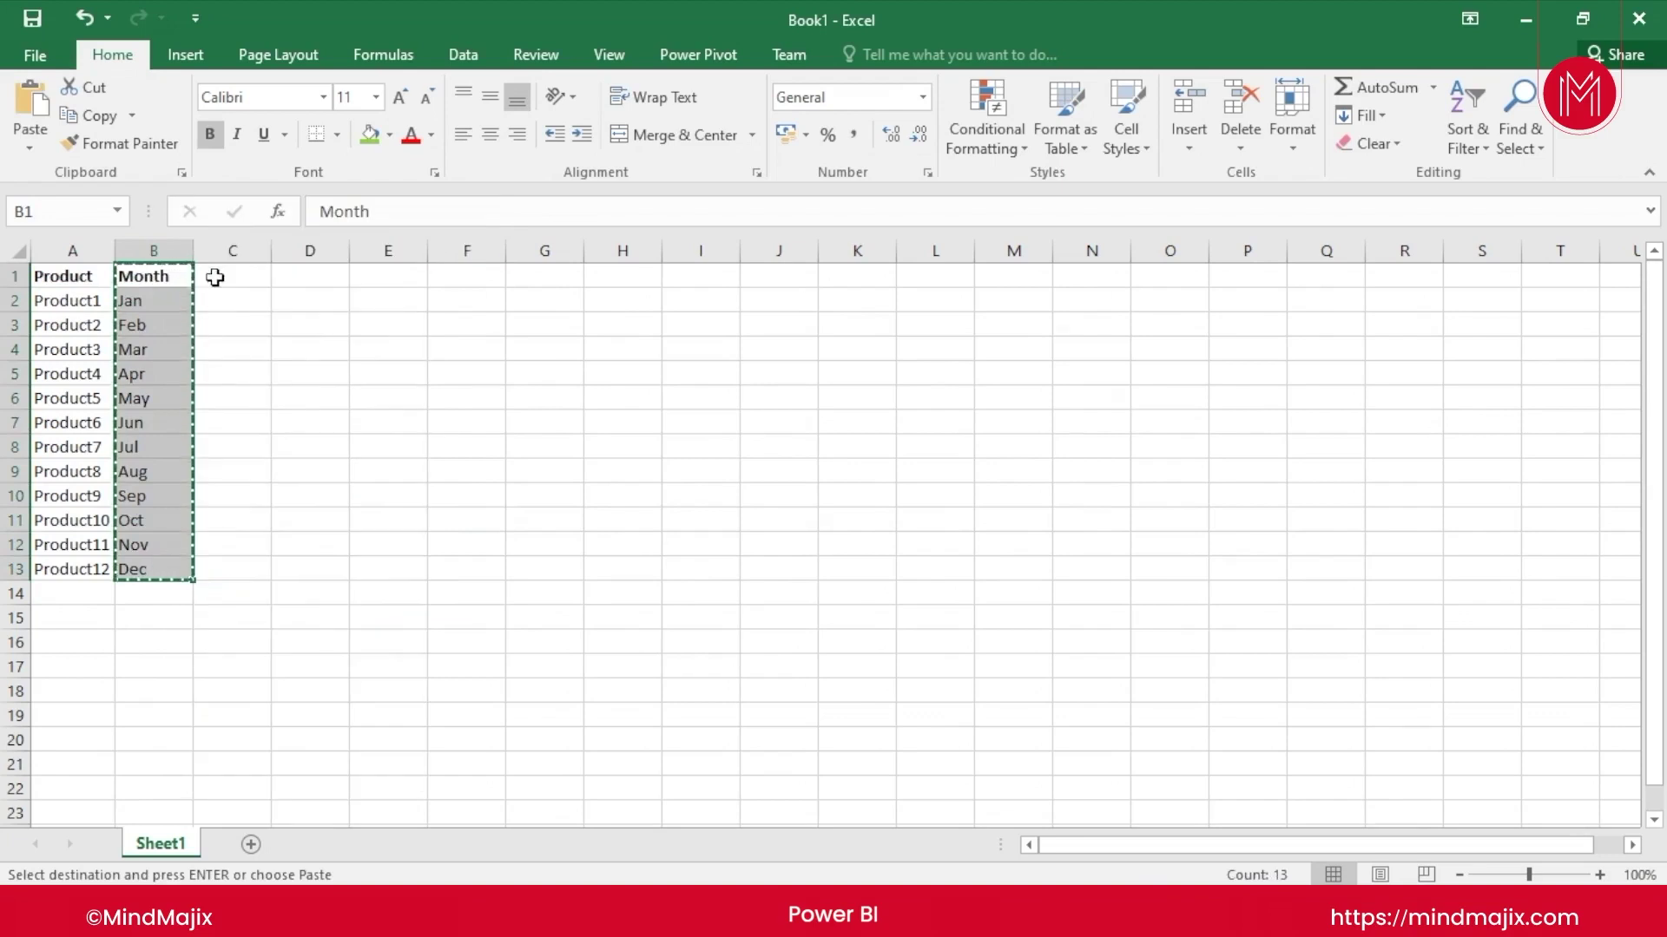
right_click(216, 277)
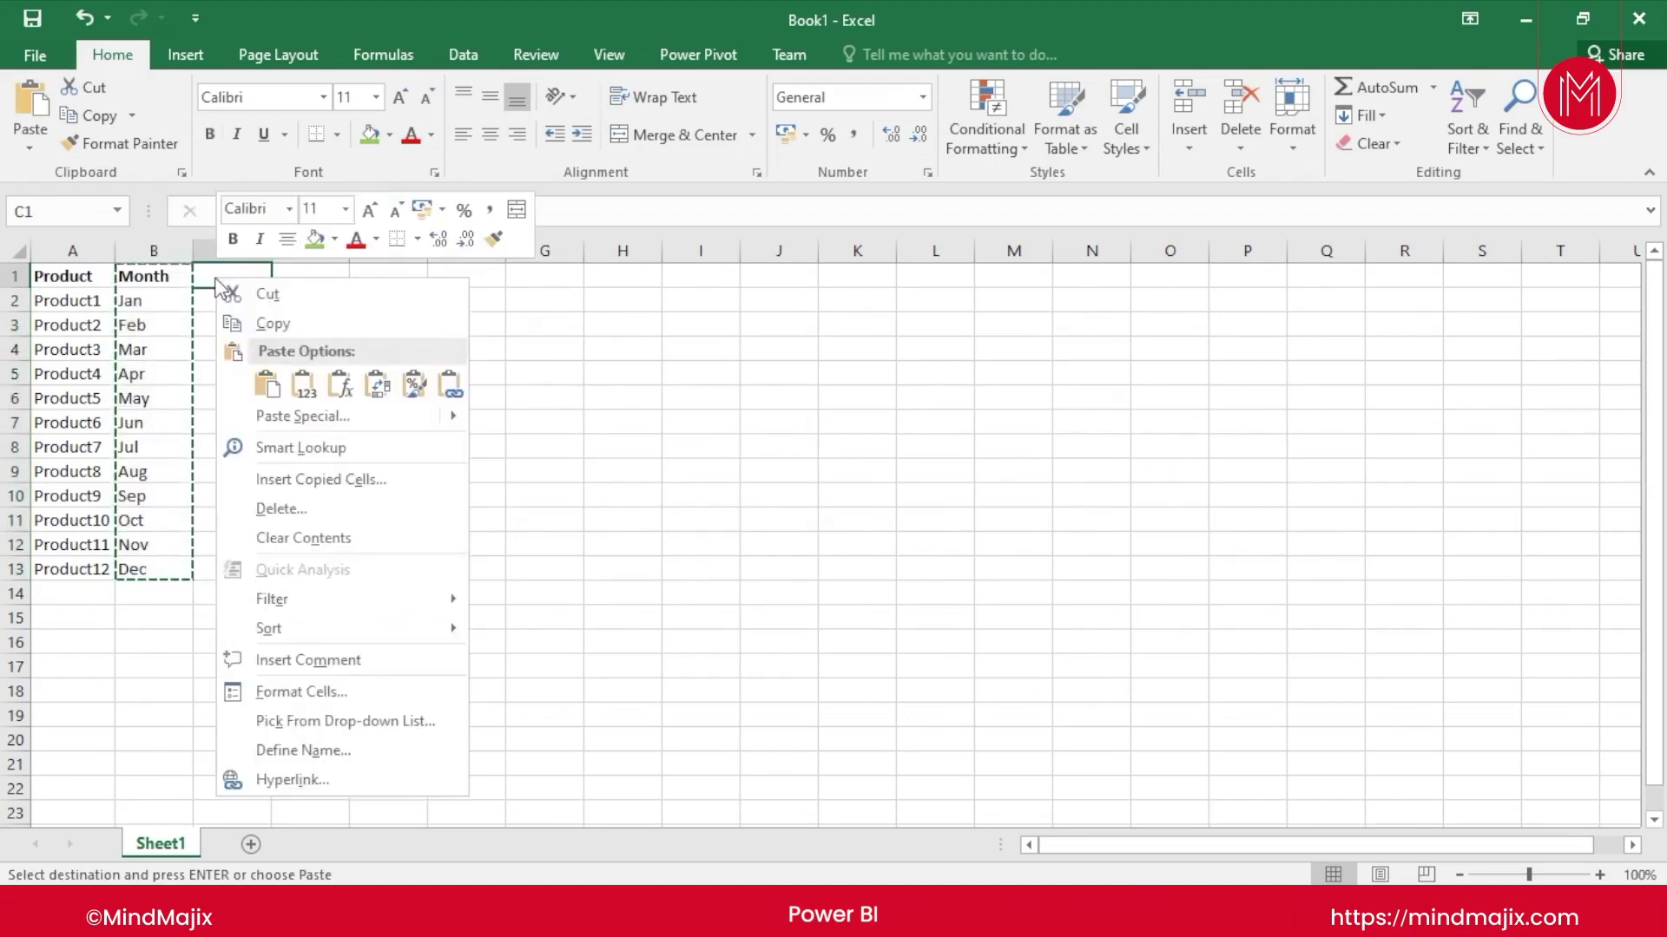
left_click(379, 388)
left_click(482, 415)
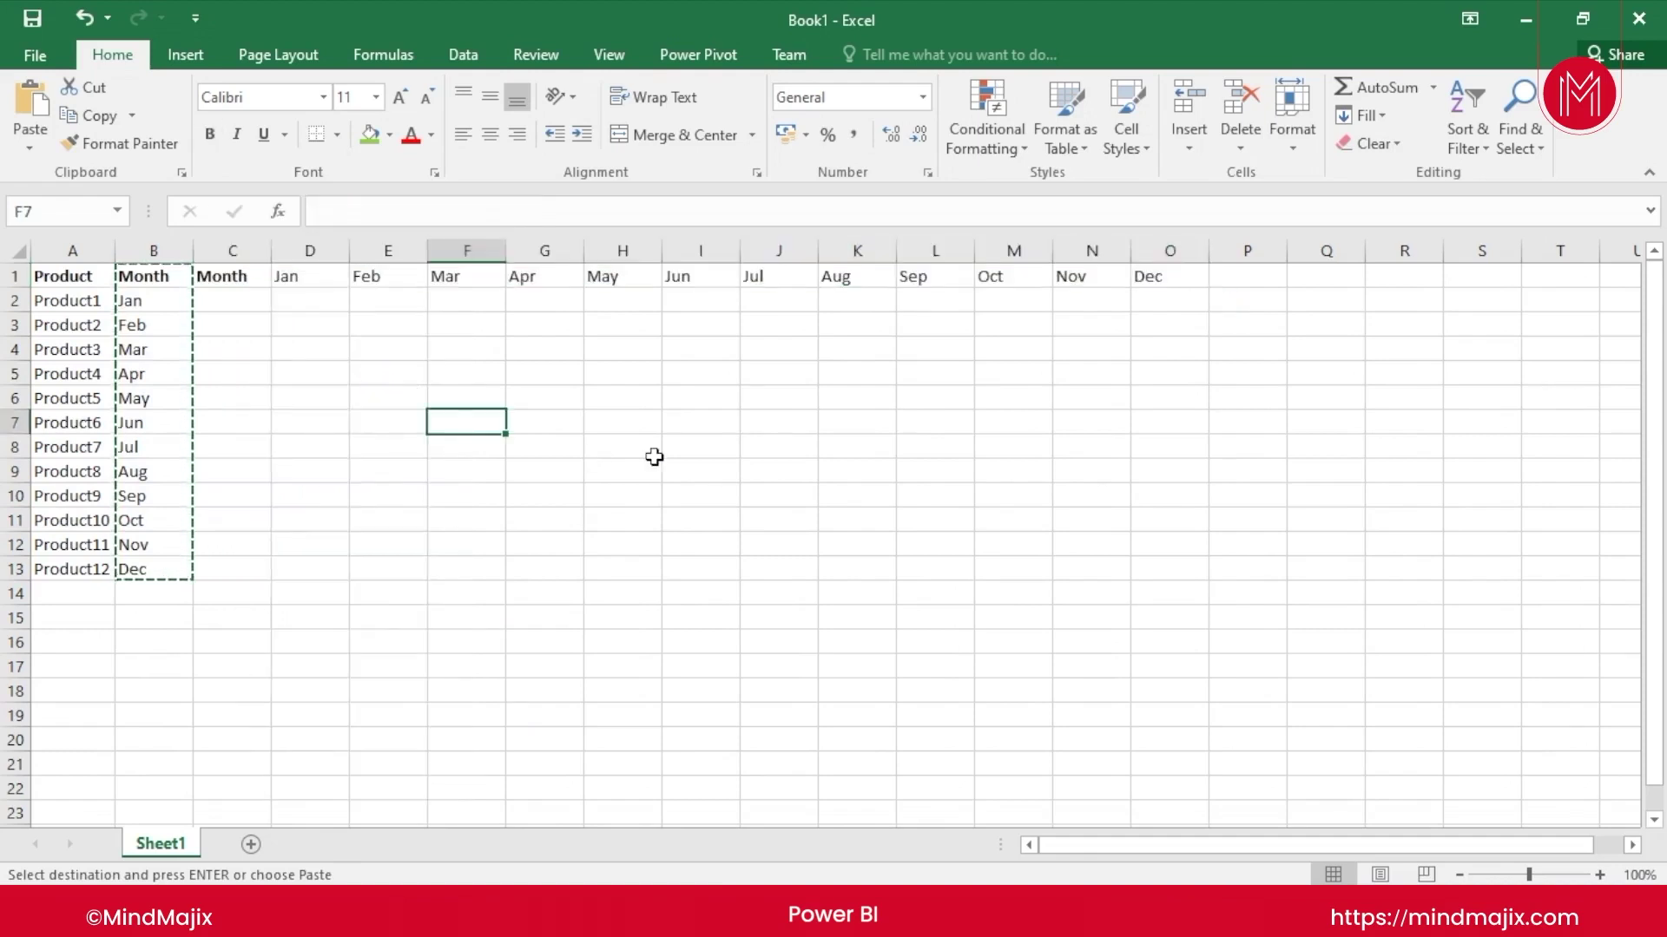
Step: Delete the original vertical Month column B
left_click(161, 250)
right_click(162, 250)
left_click(201, 451)
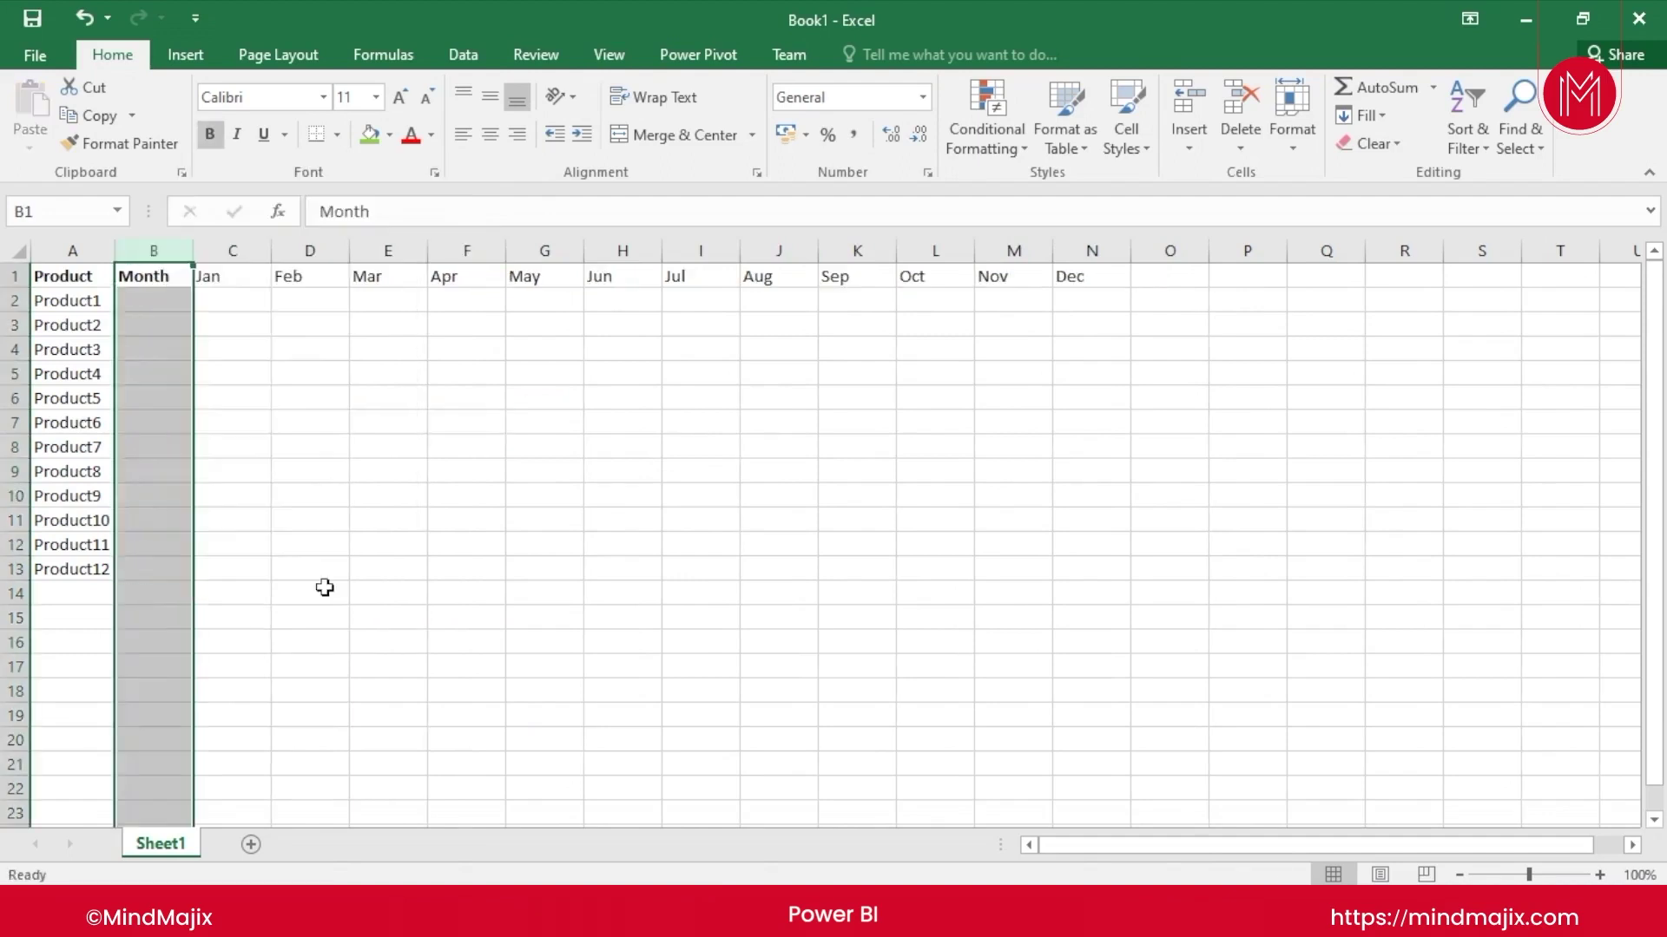
left_click(321, 592)
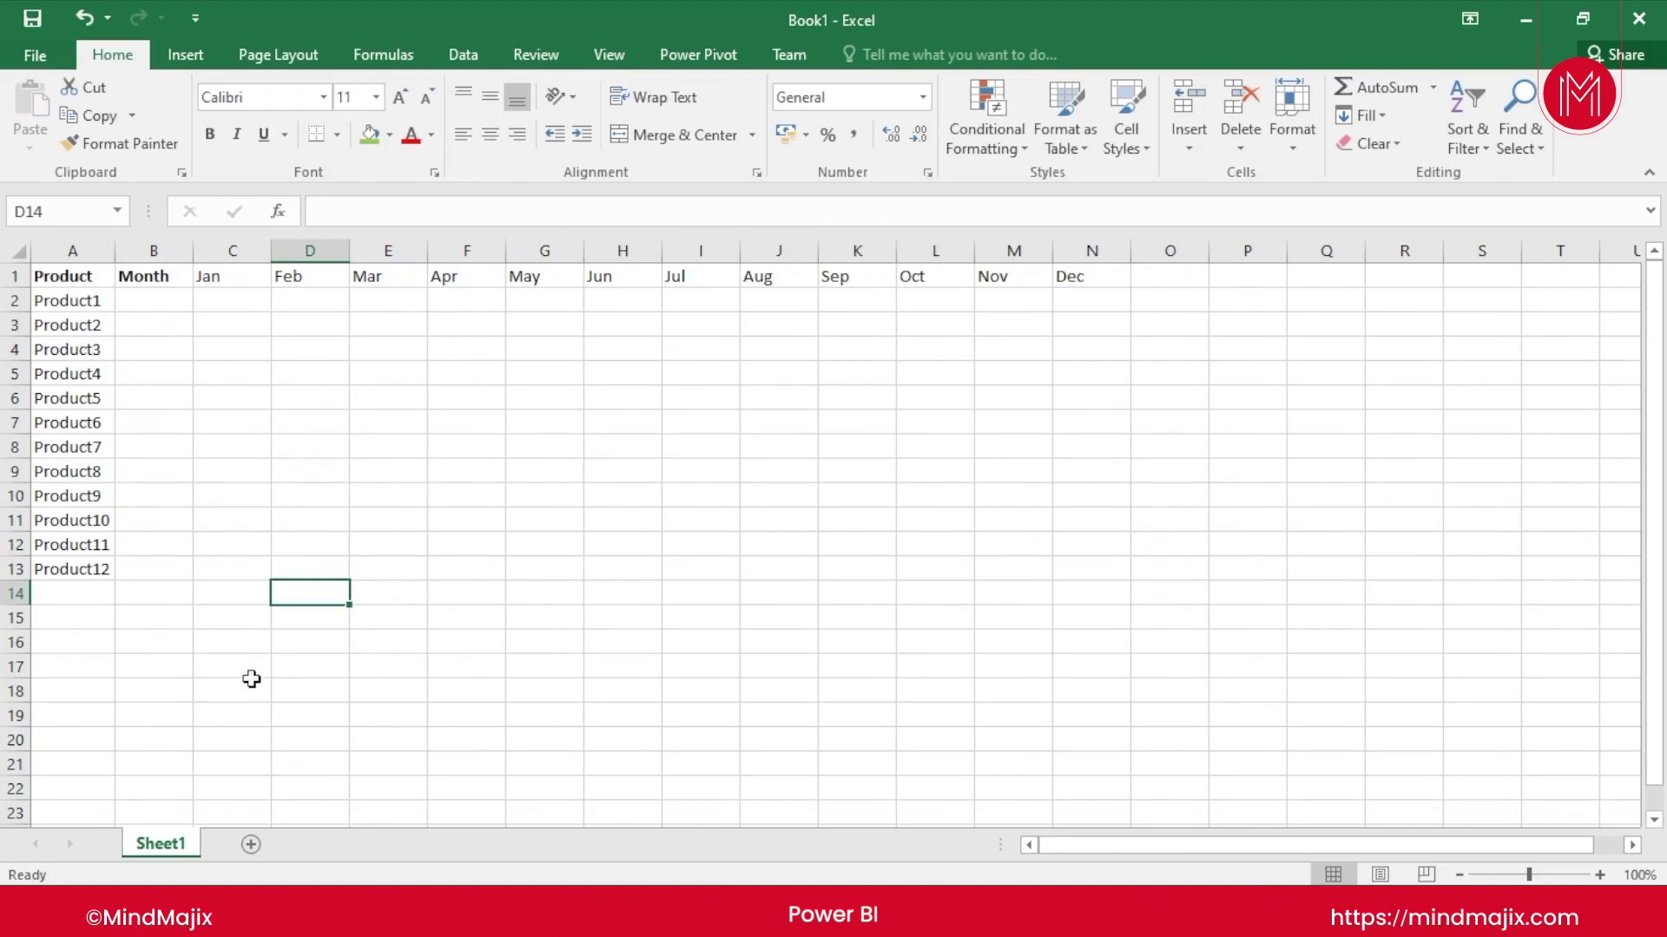
Step: Insert a blank row above the Product1 row
left_click(195, 521)
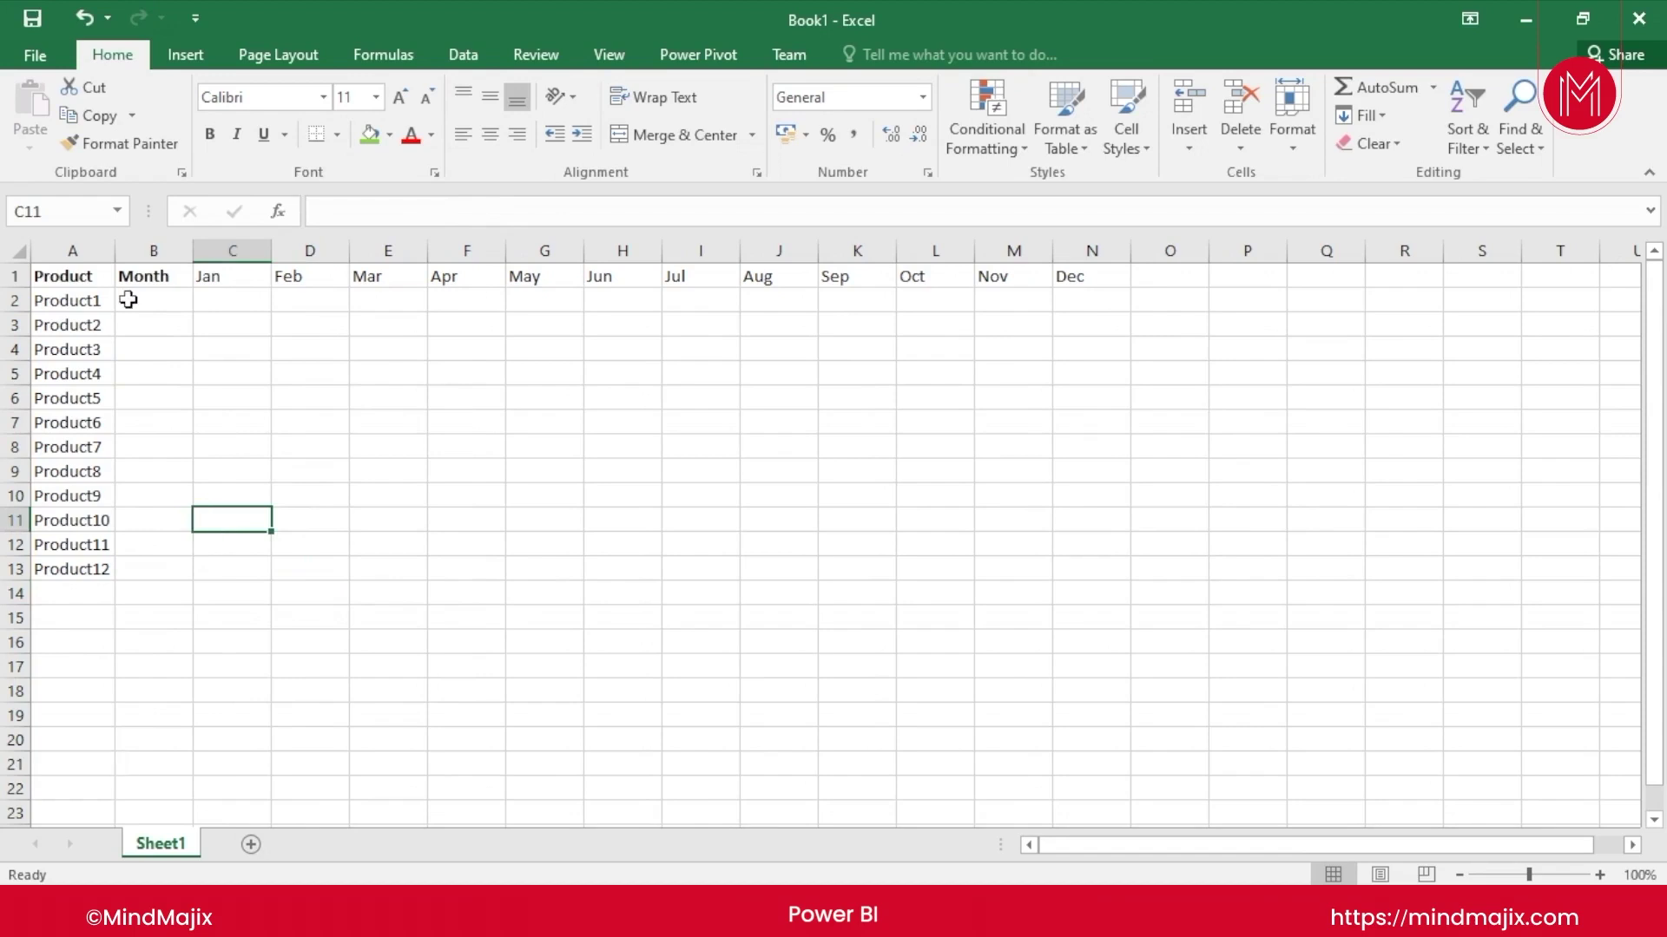
left_click(74, 304)
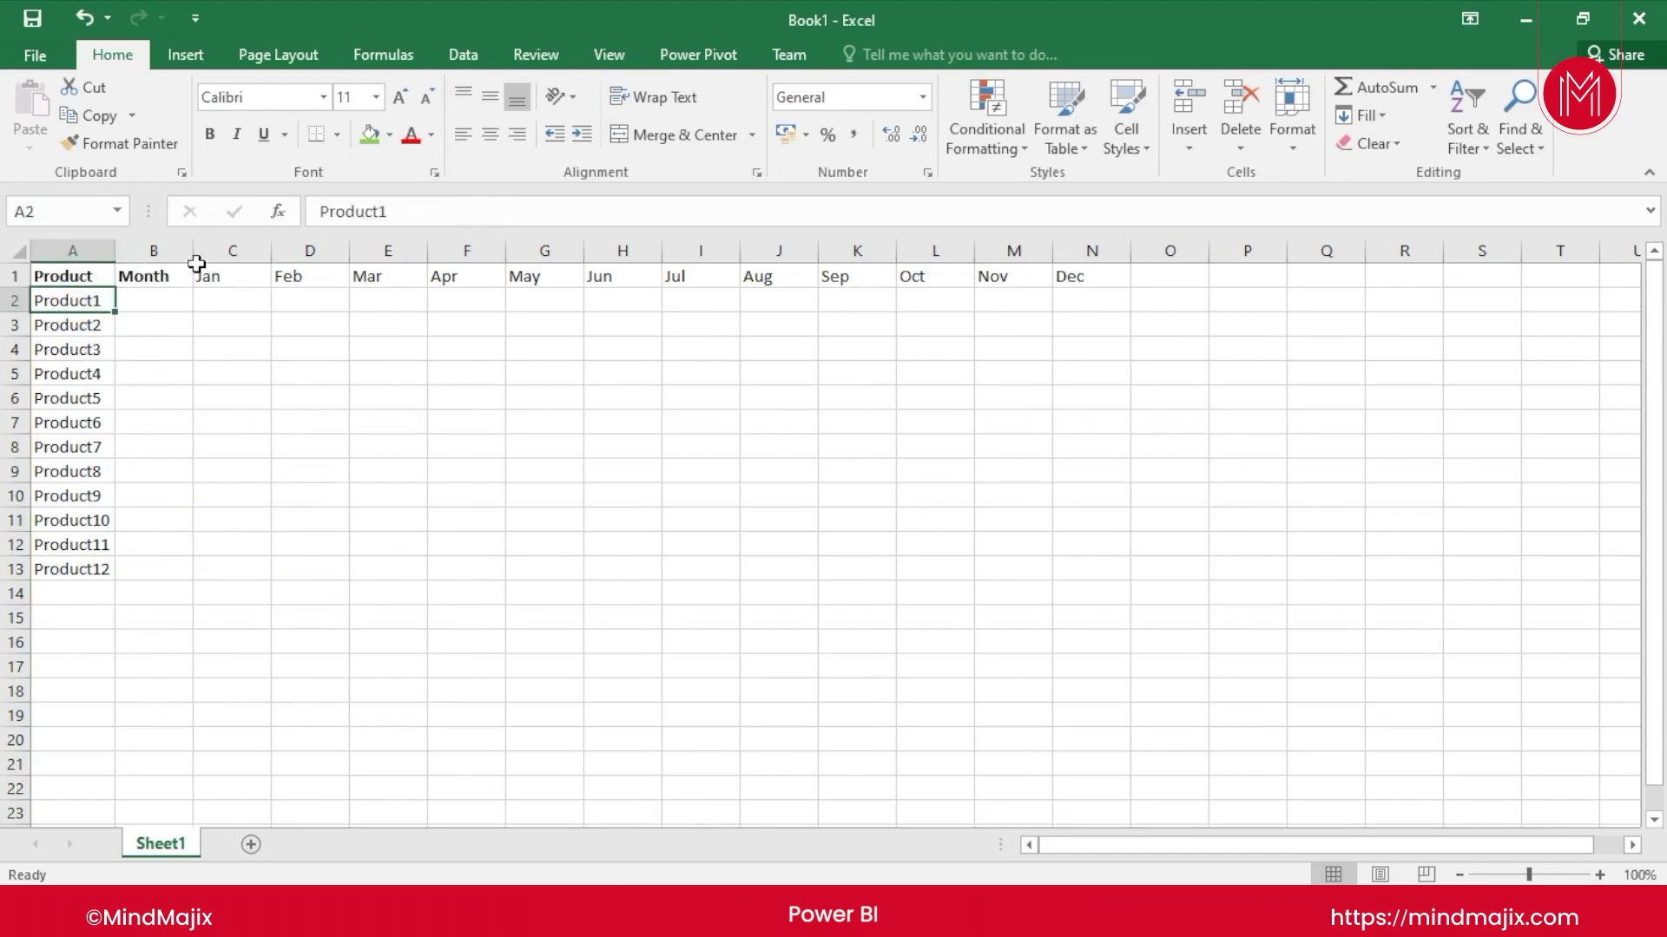
left_click(139, 251)
right_click(161, 255)
left_click(221, 449)
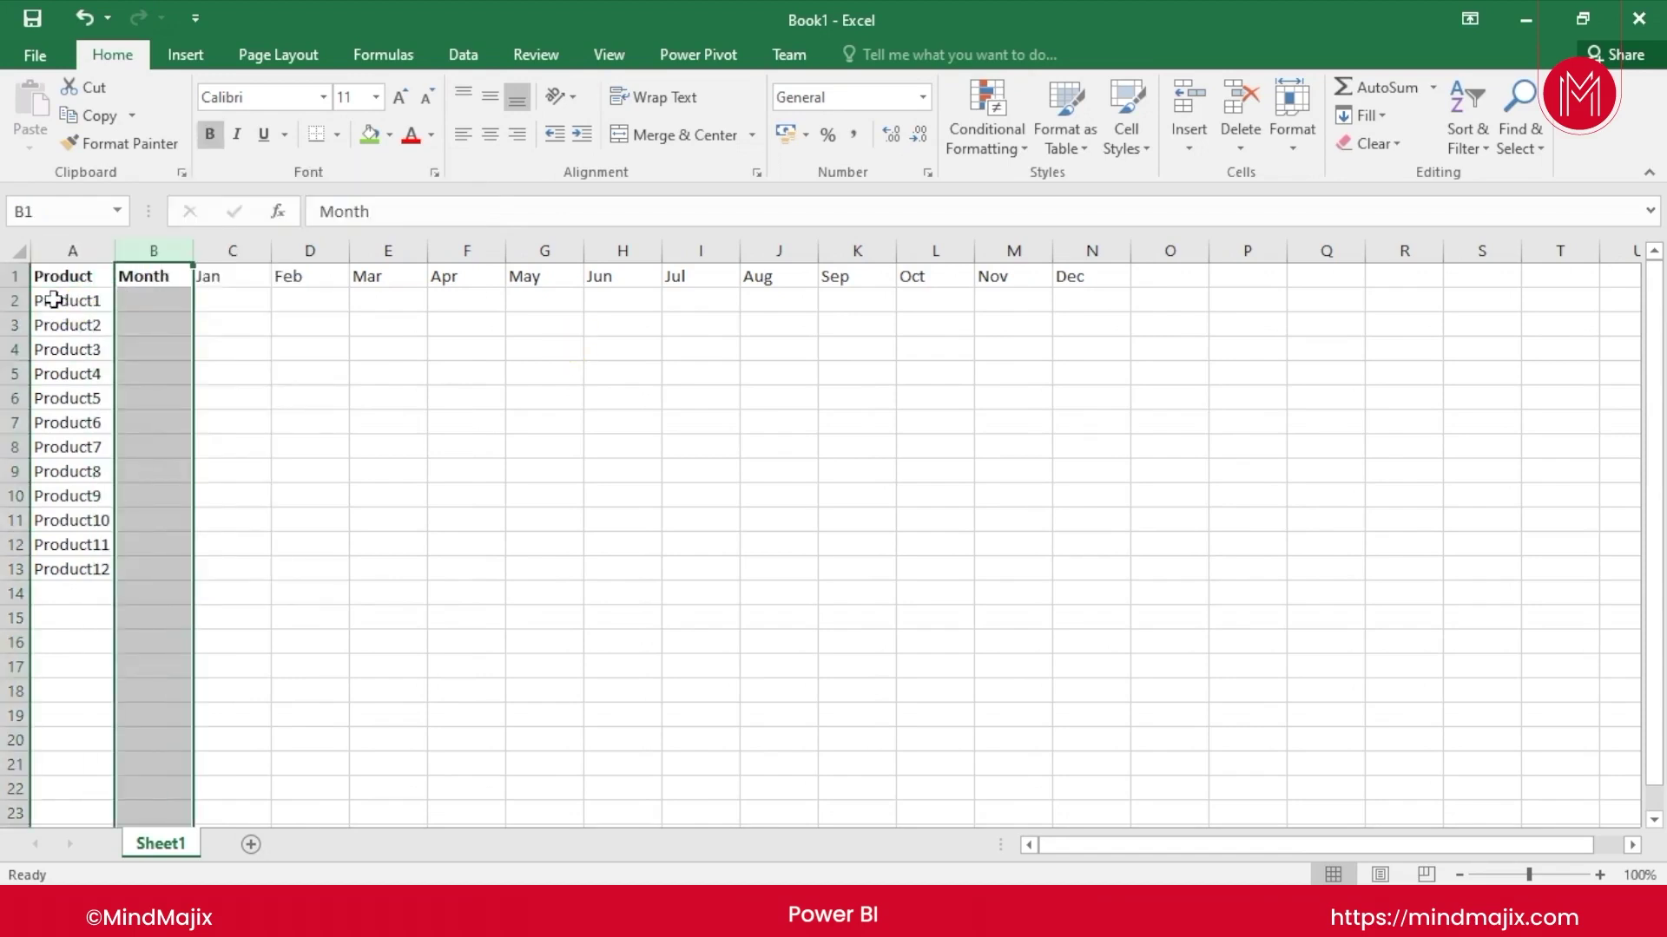
right_click(25, 301)
left_click(85, 466)
Step: Relabel the A1 header as Product /Month in a widened column A, and delete the Month column B
left_click_drag(115, 252, 160, 252)
left_click(185, 250)
right_click(191, 250)
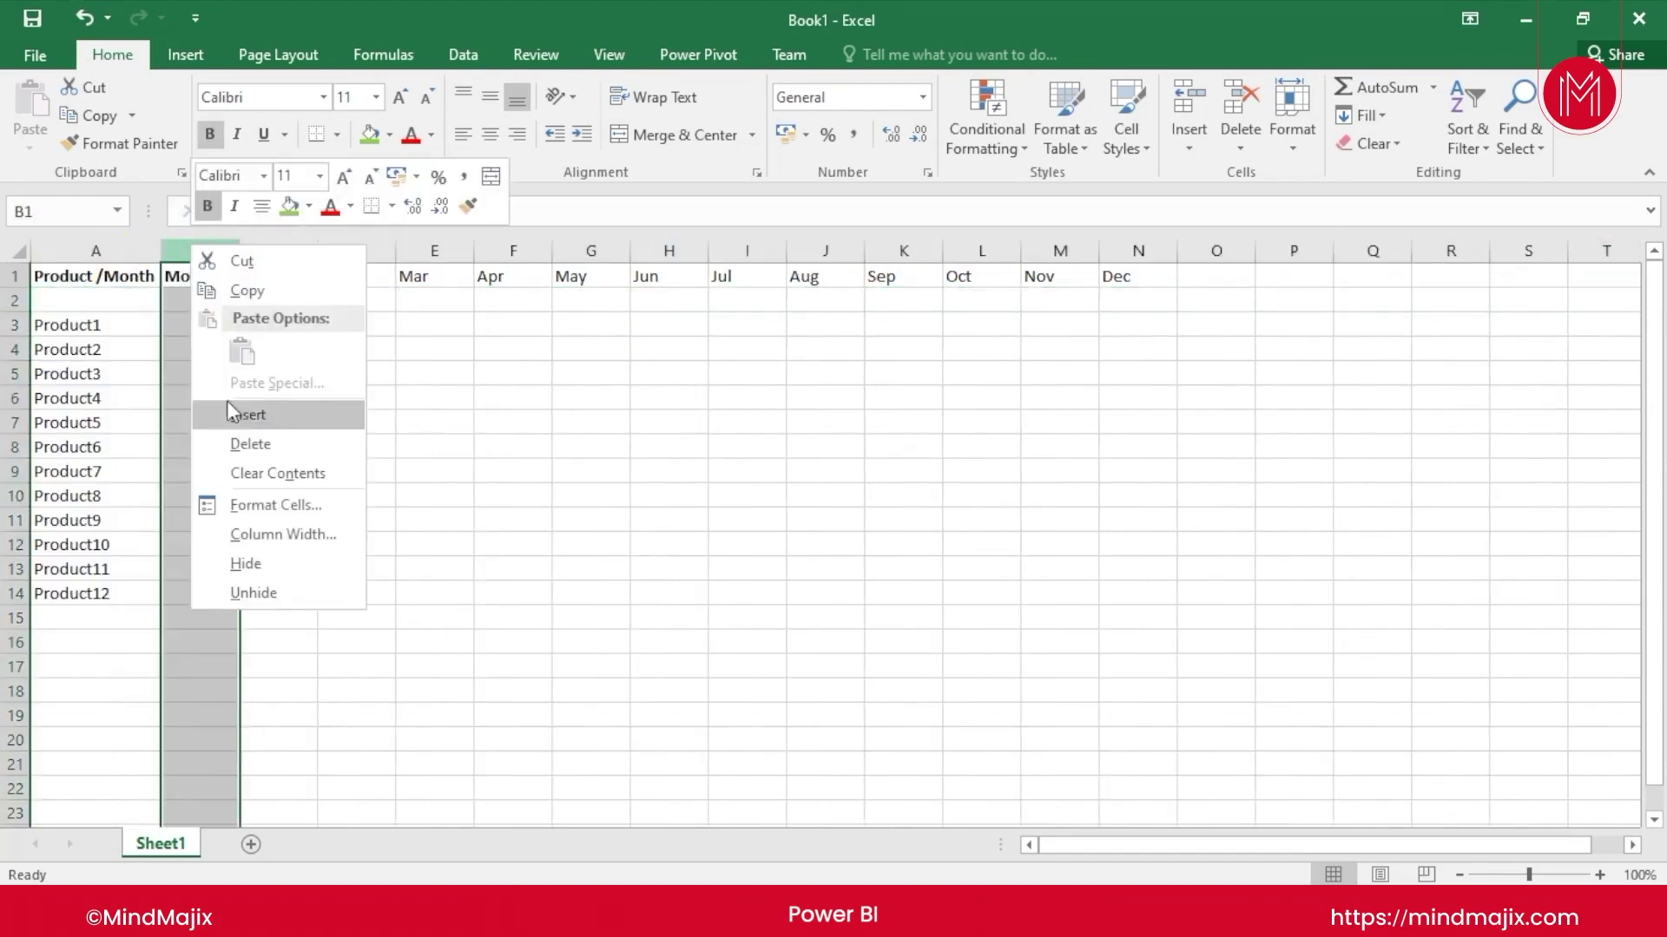
left_click(223, 444)
Step: Delete the blank row 2 between the header and Product1
right_click(12, 302)
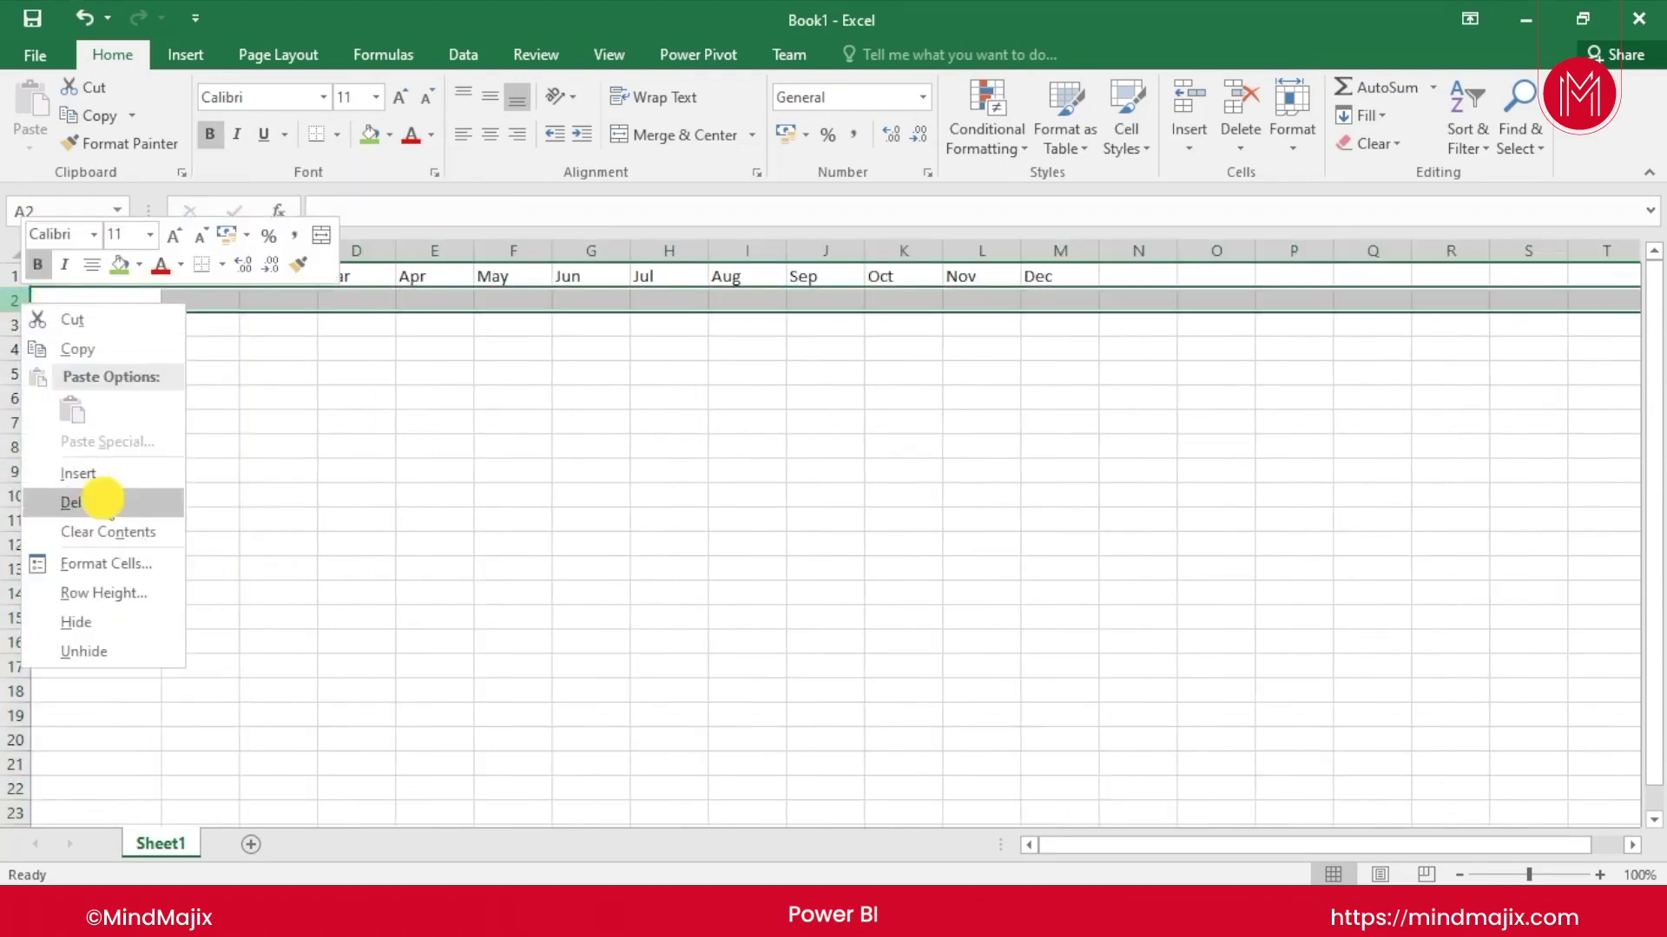
left_click(104, 496)
left_click(421, 428)
left_click(117, 277)
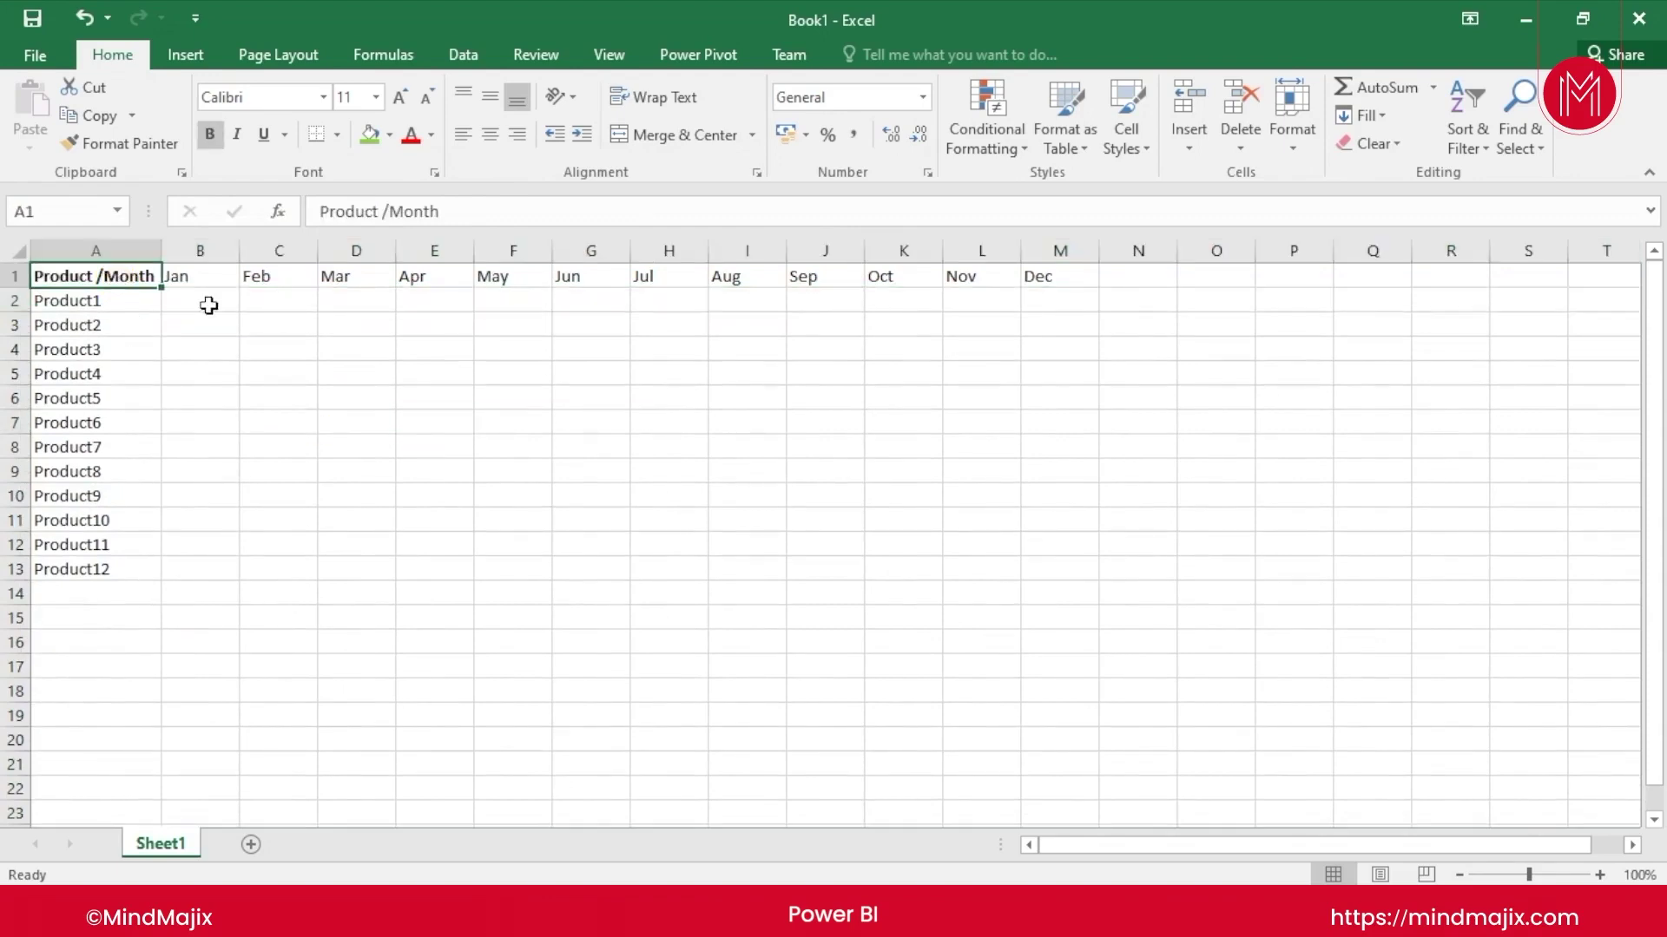
Step: Enter sample values for Product1 and Product2: 1 and 2 under Jan, 4 and 3 under Feb
left_click(209, 297)
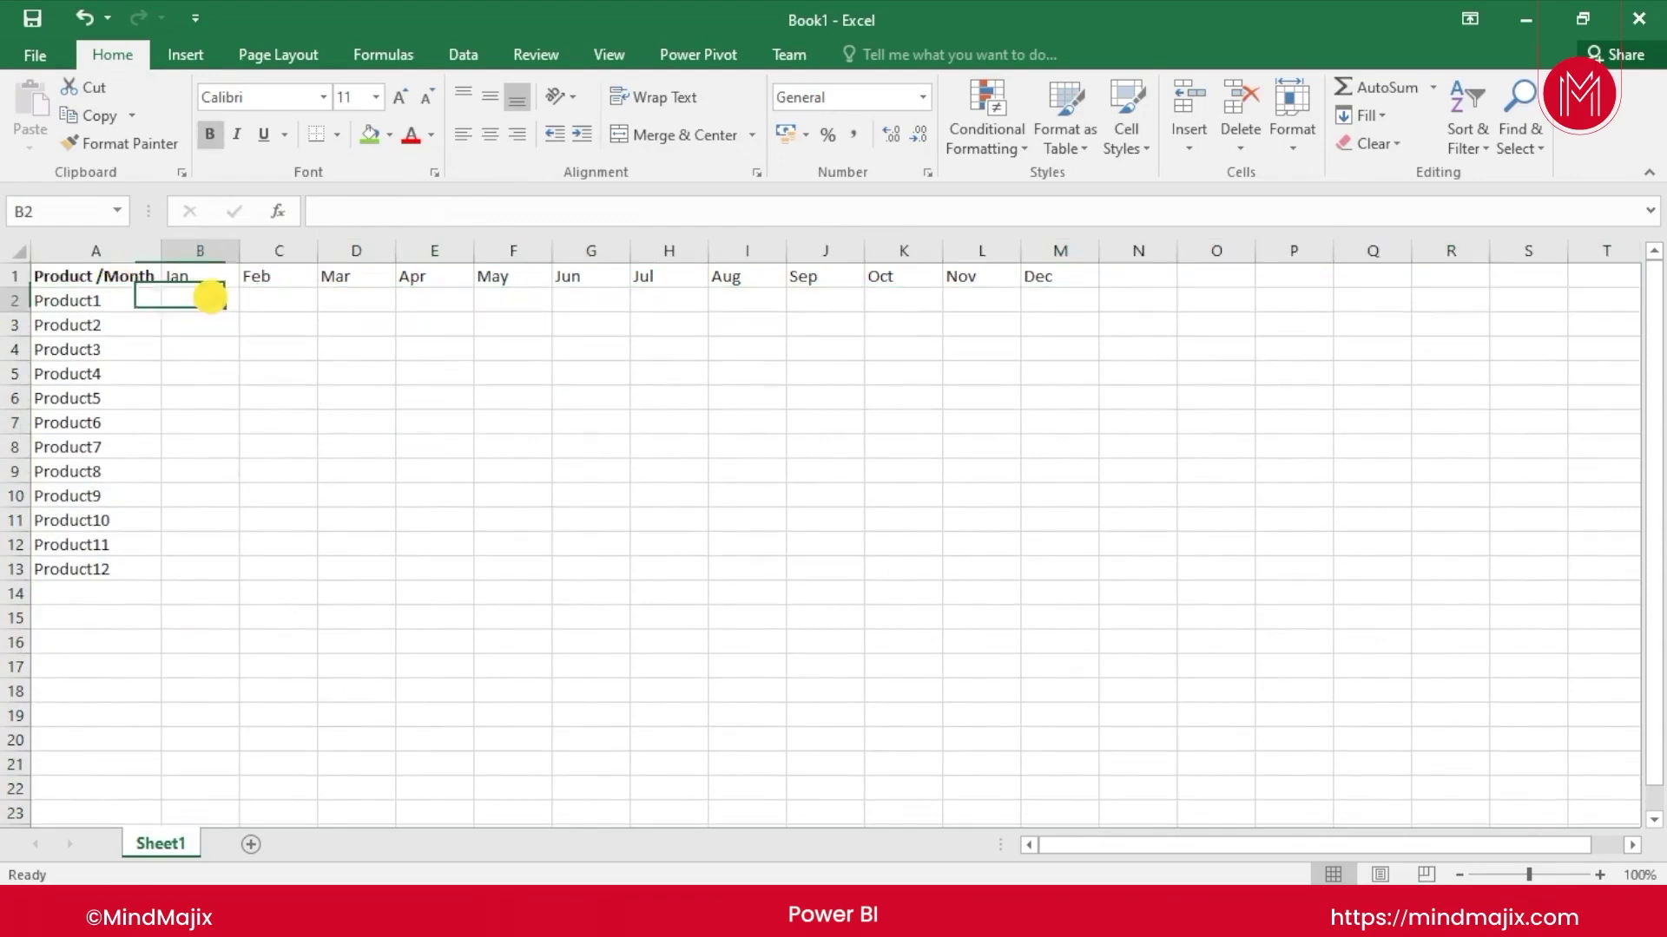
type("1")
left_click(223, 323)
type("2")
left_click(268, 324)
type("3")
left_click(272, 301)
type("4")
left_click(371, 323)
left_click(361, 374)
left_click(618, 398)
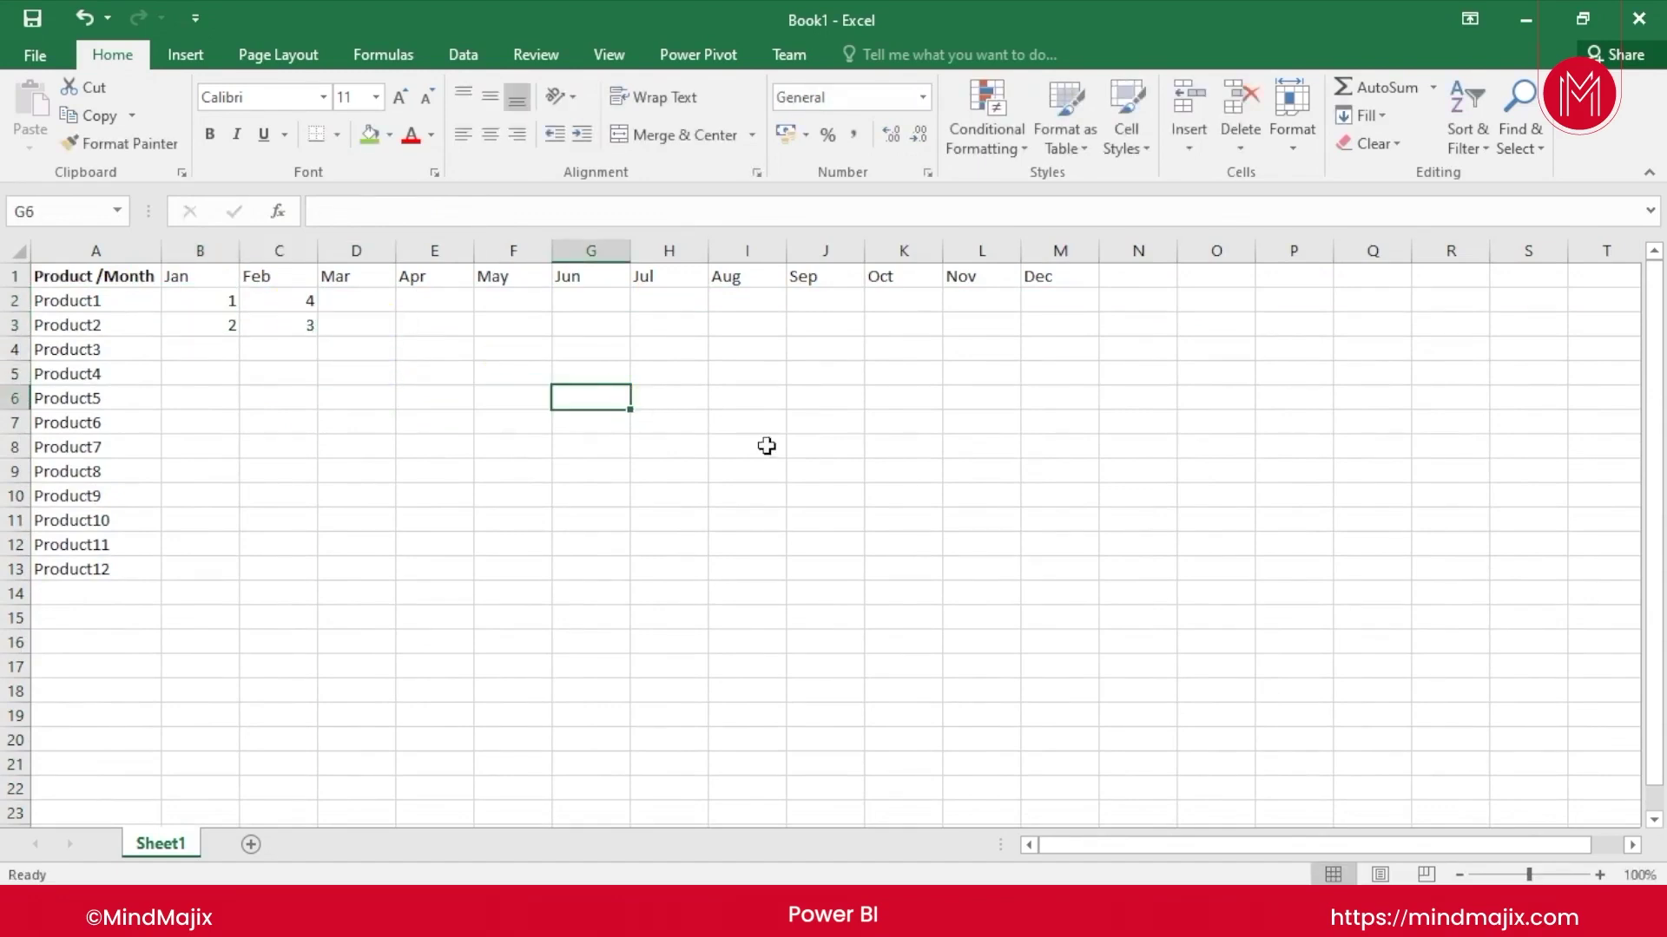
left_click(789, 502)
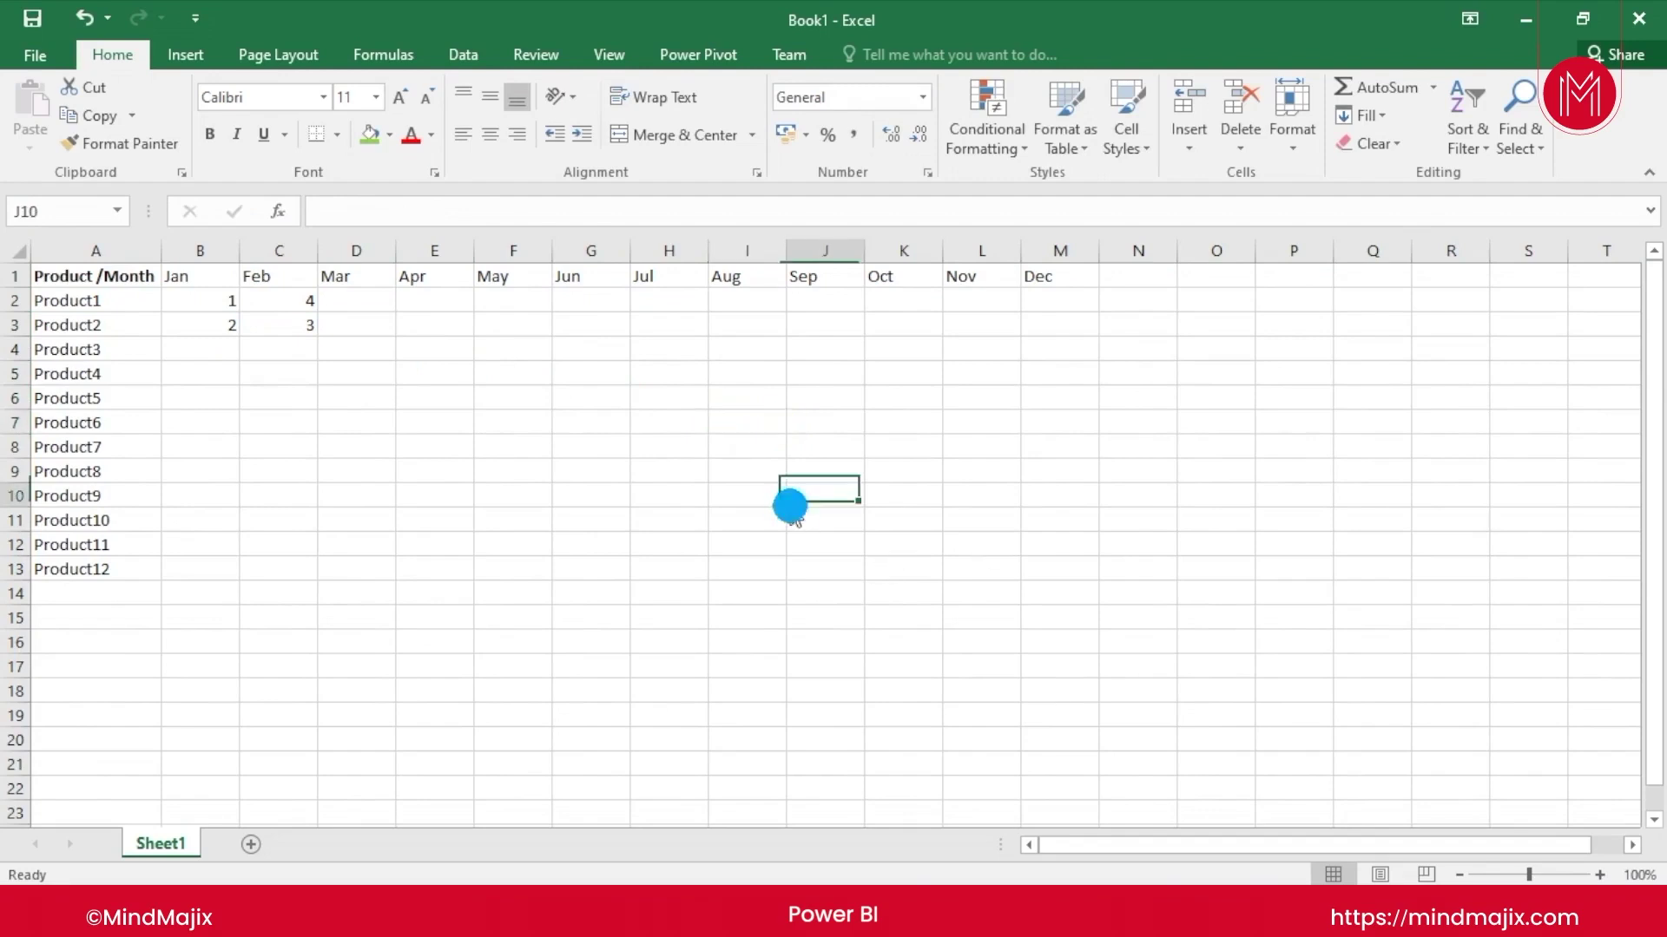
left_click(712, 462)
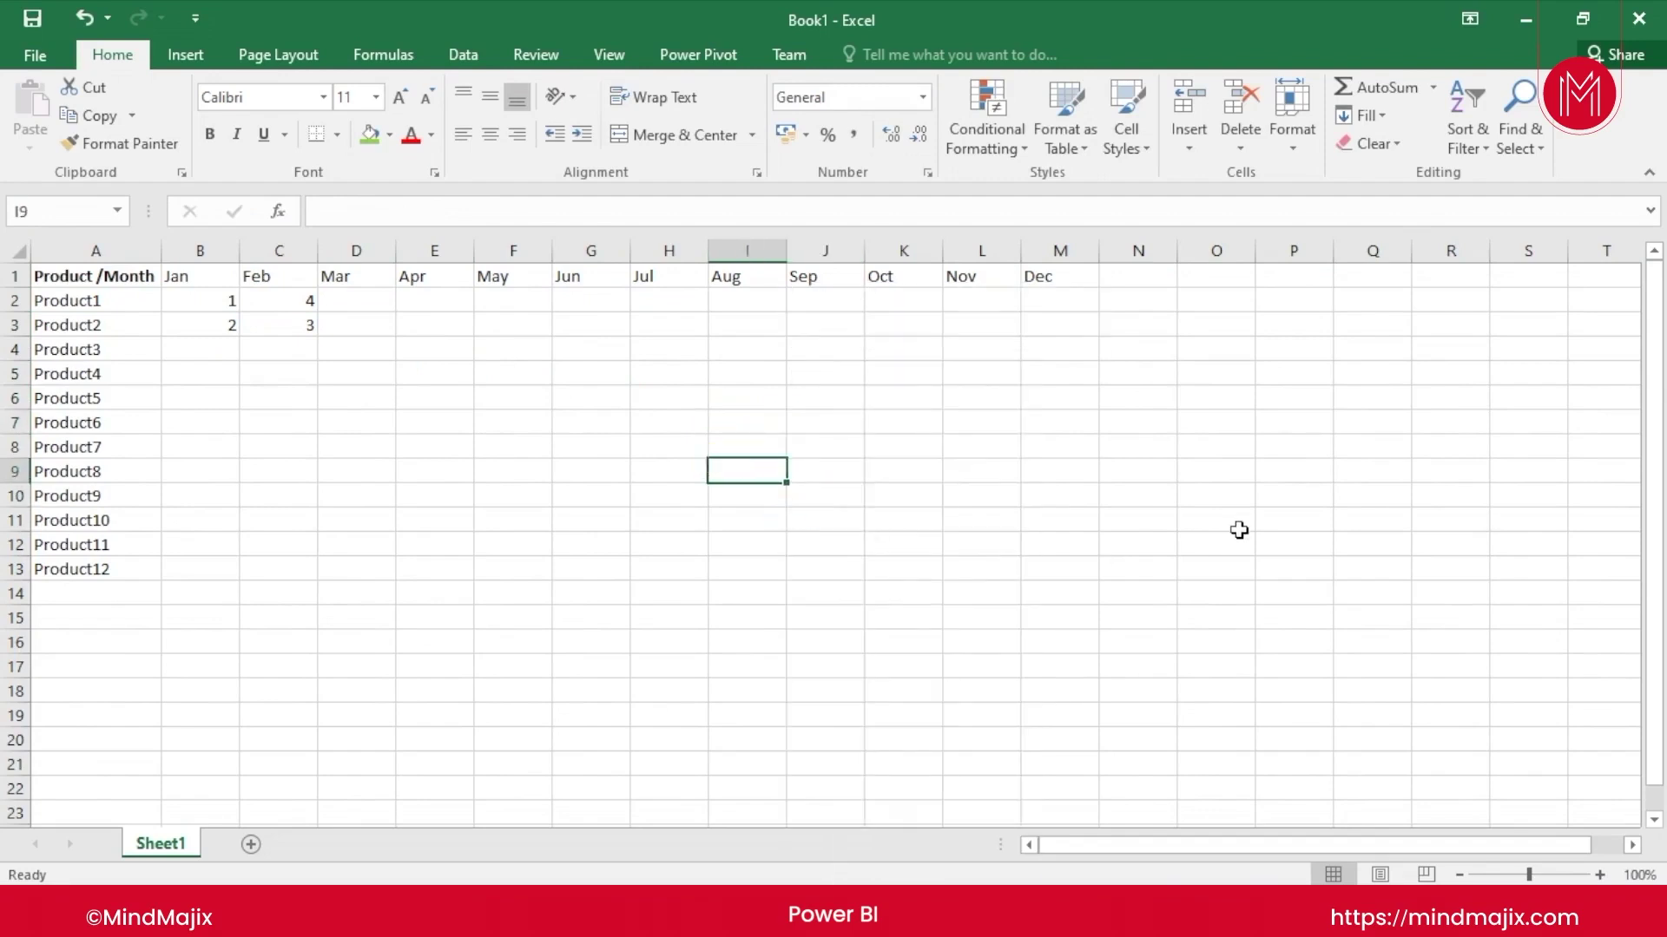
Step: Switch back to Power Query Editor and review the columns of the Orders query and the two grouped Orders queries
left_click(1085, 567)
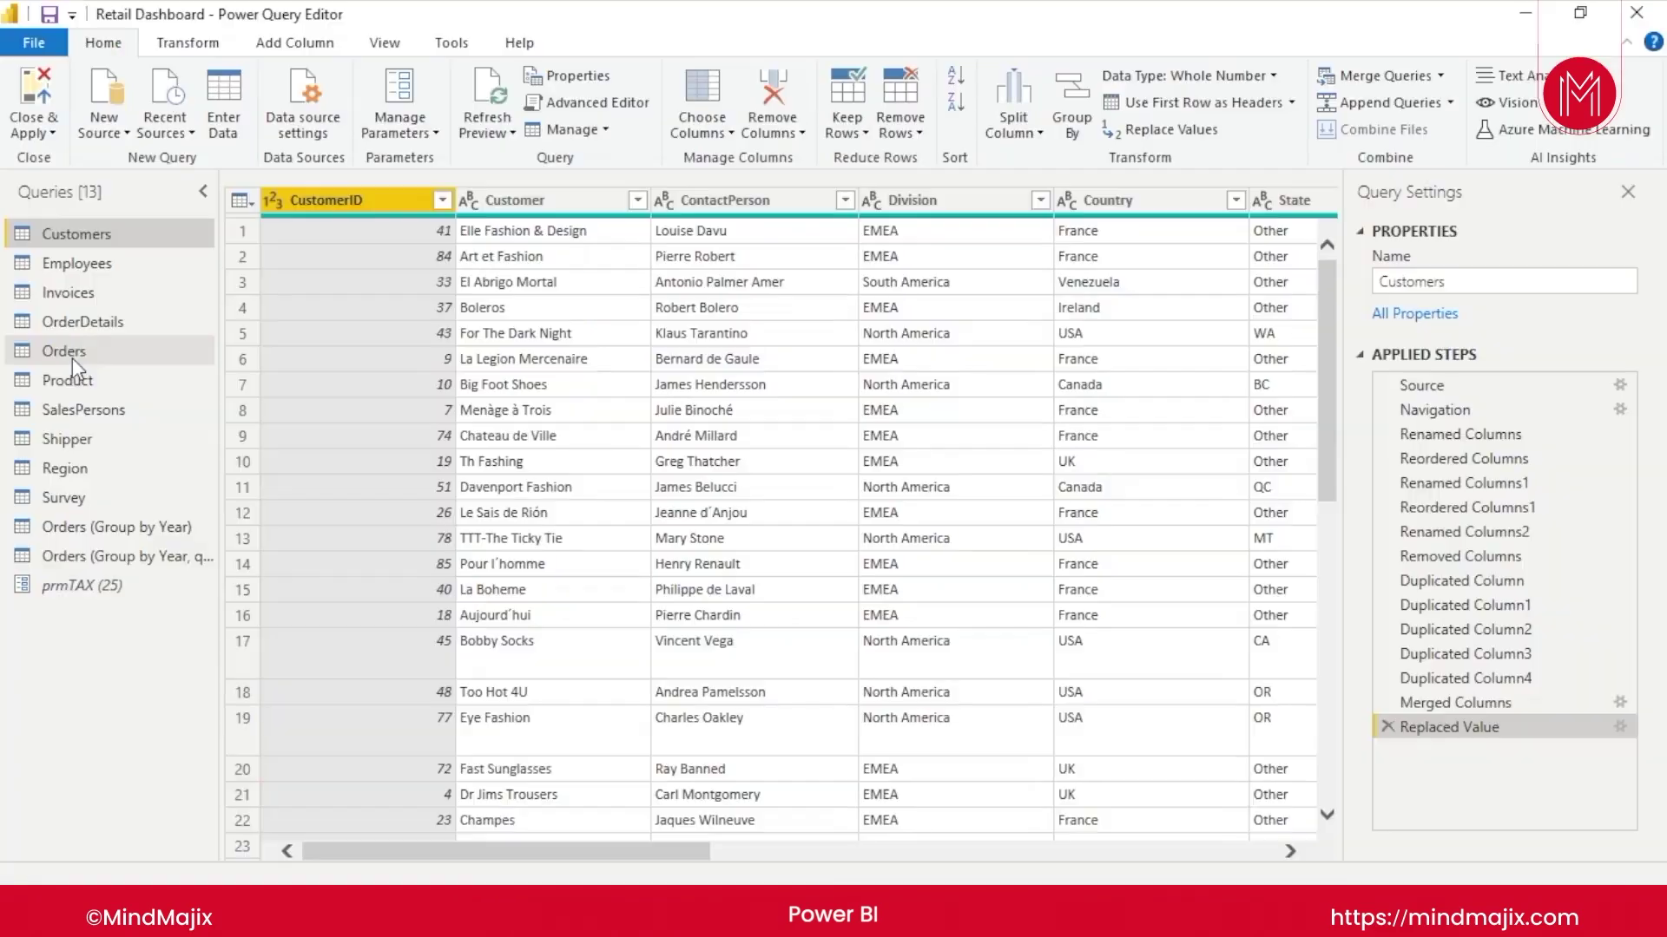
left_click(71, 352)
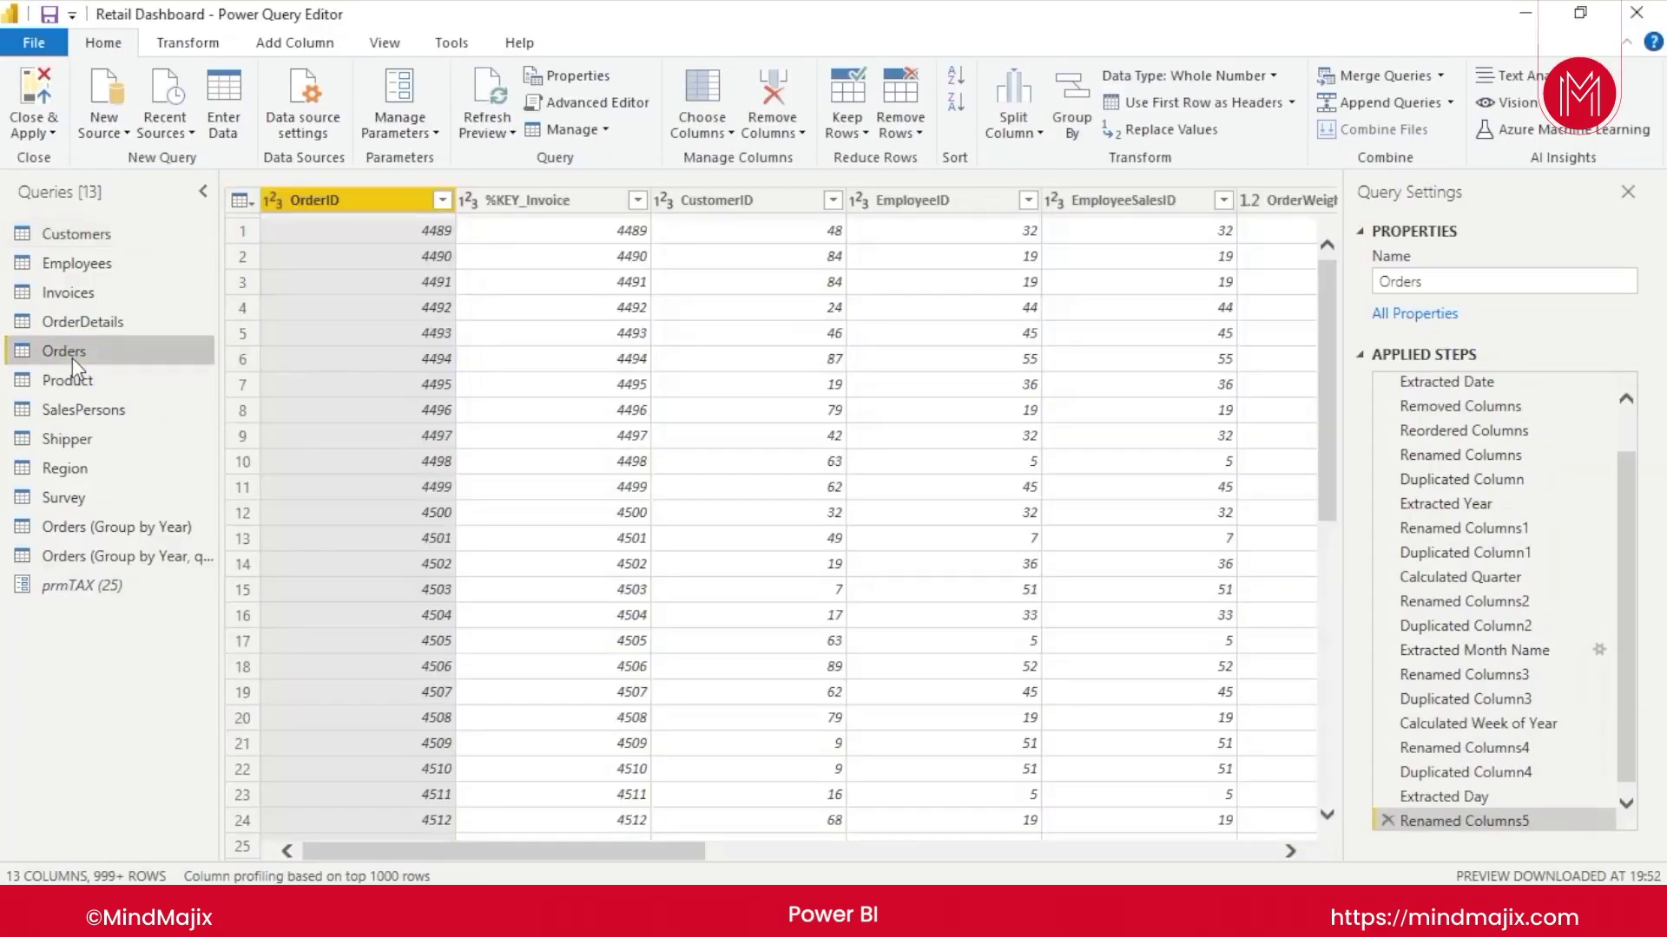
left_click_drag(685, 861, 1283, 855)
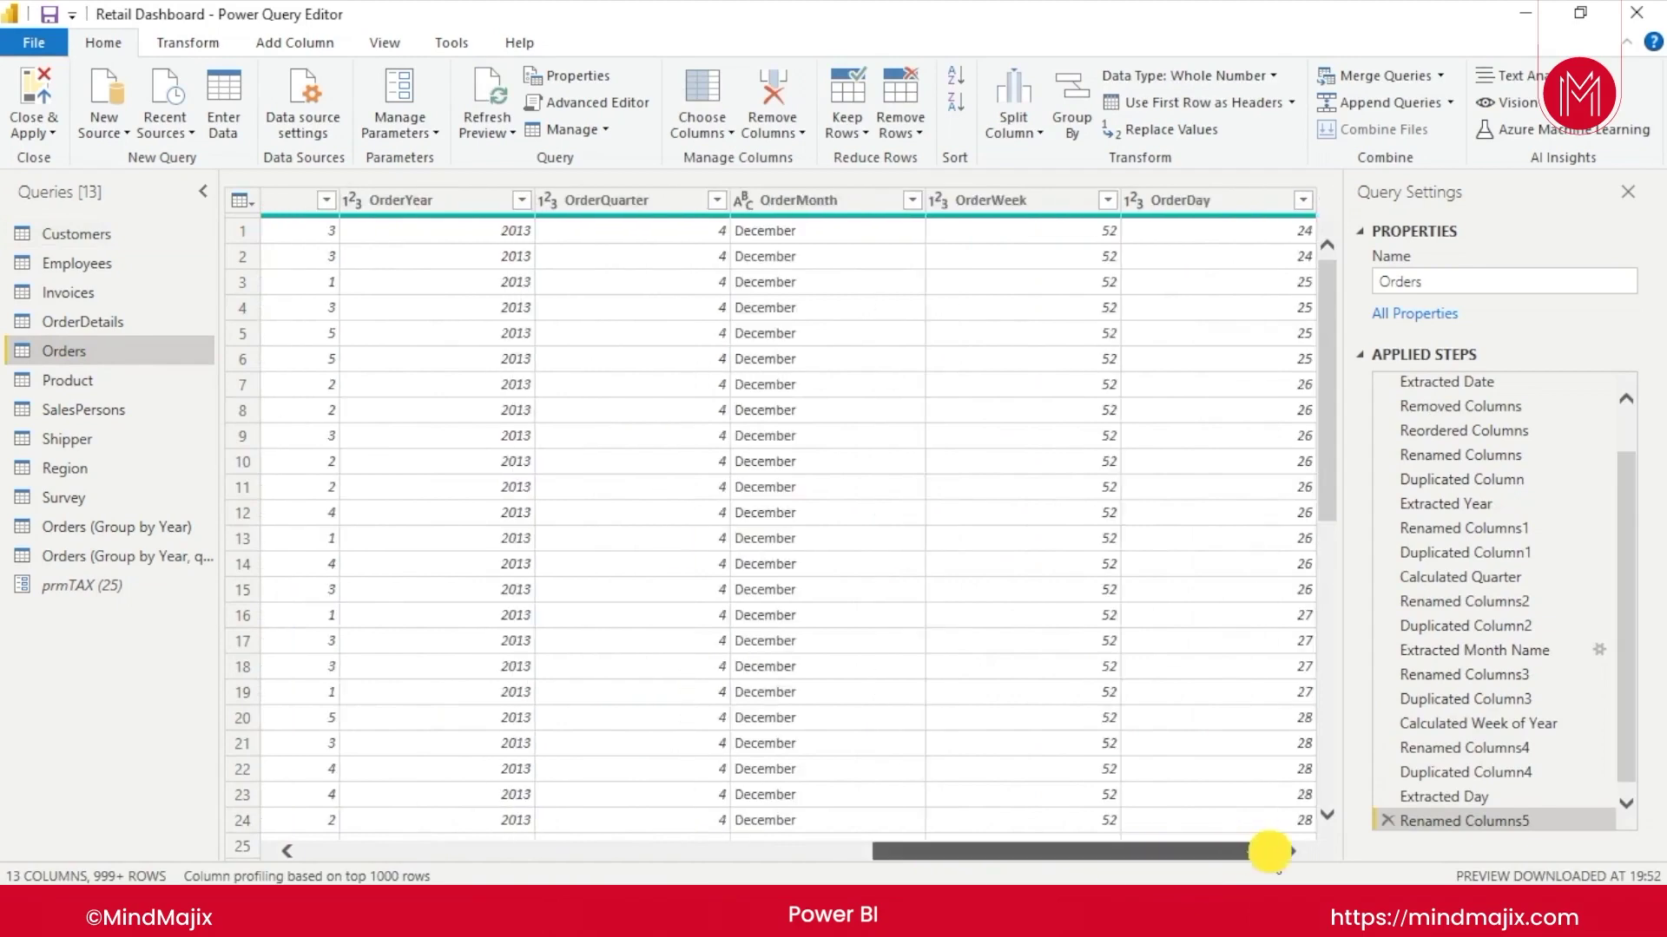
left_click_drag(1118, 860, 461, 818)
left_click(395, 719)
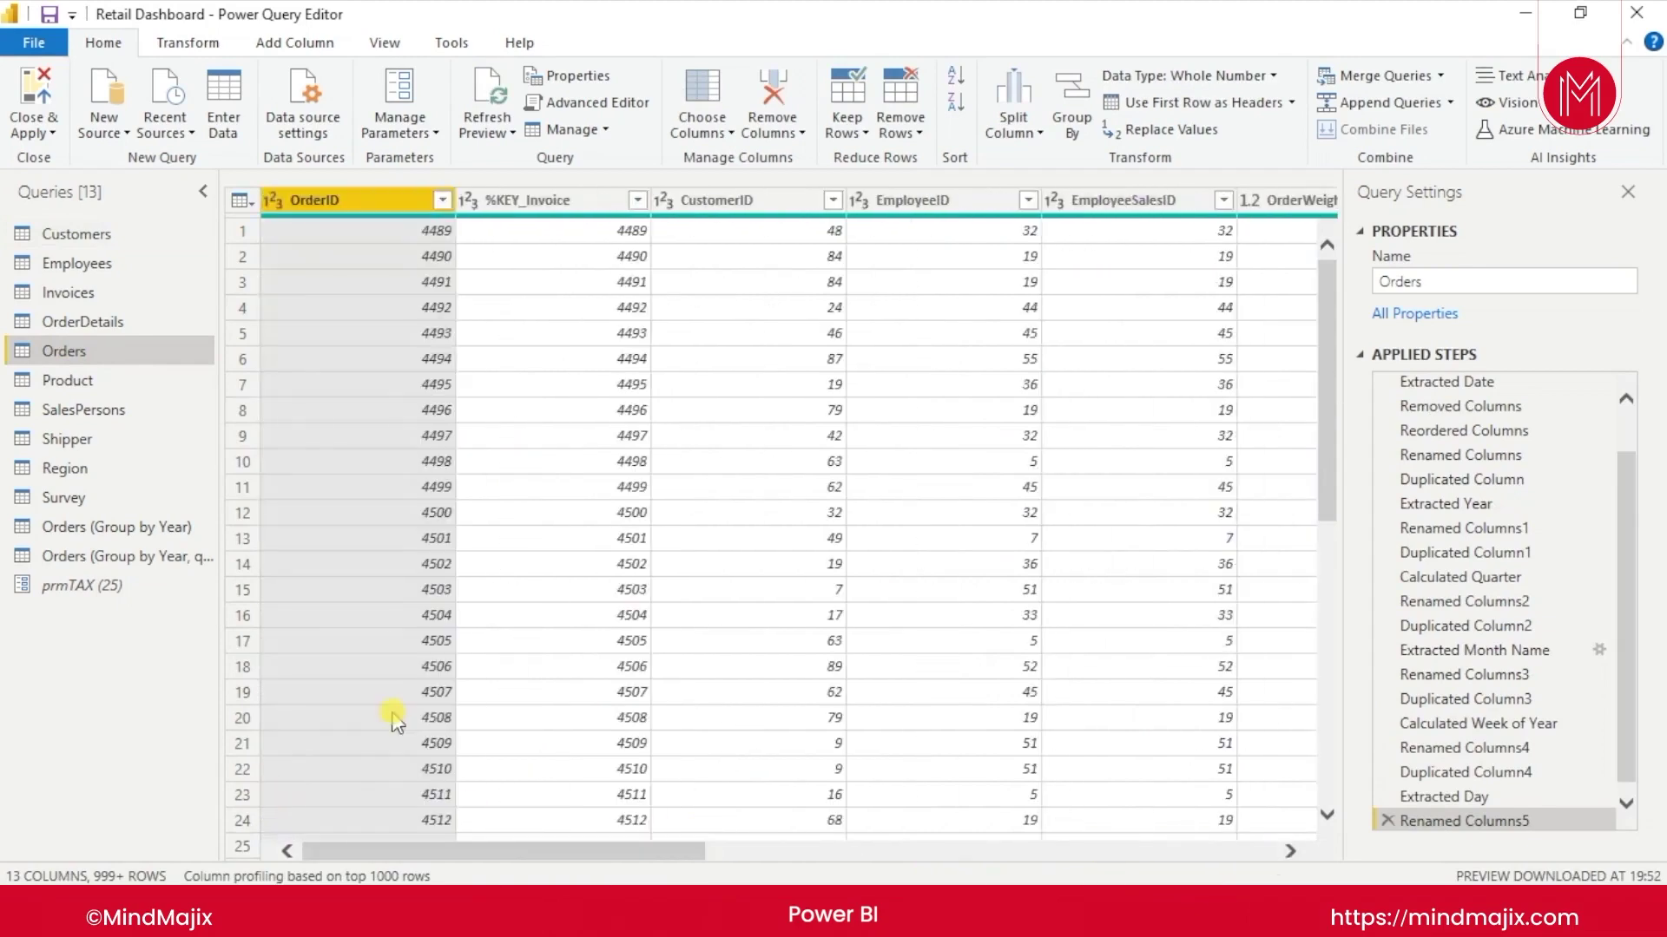
left_click(108, 529)
left_click(117, 557)
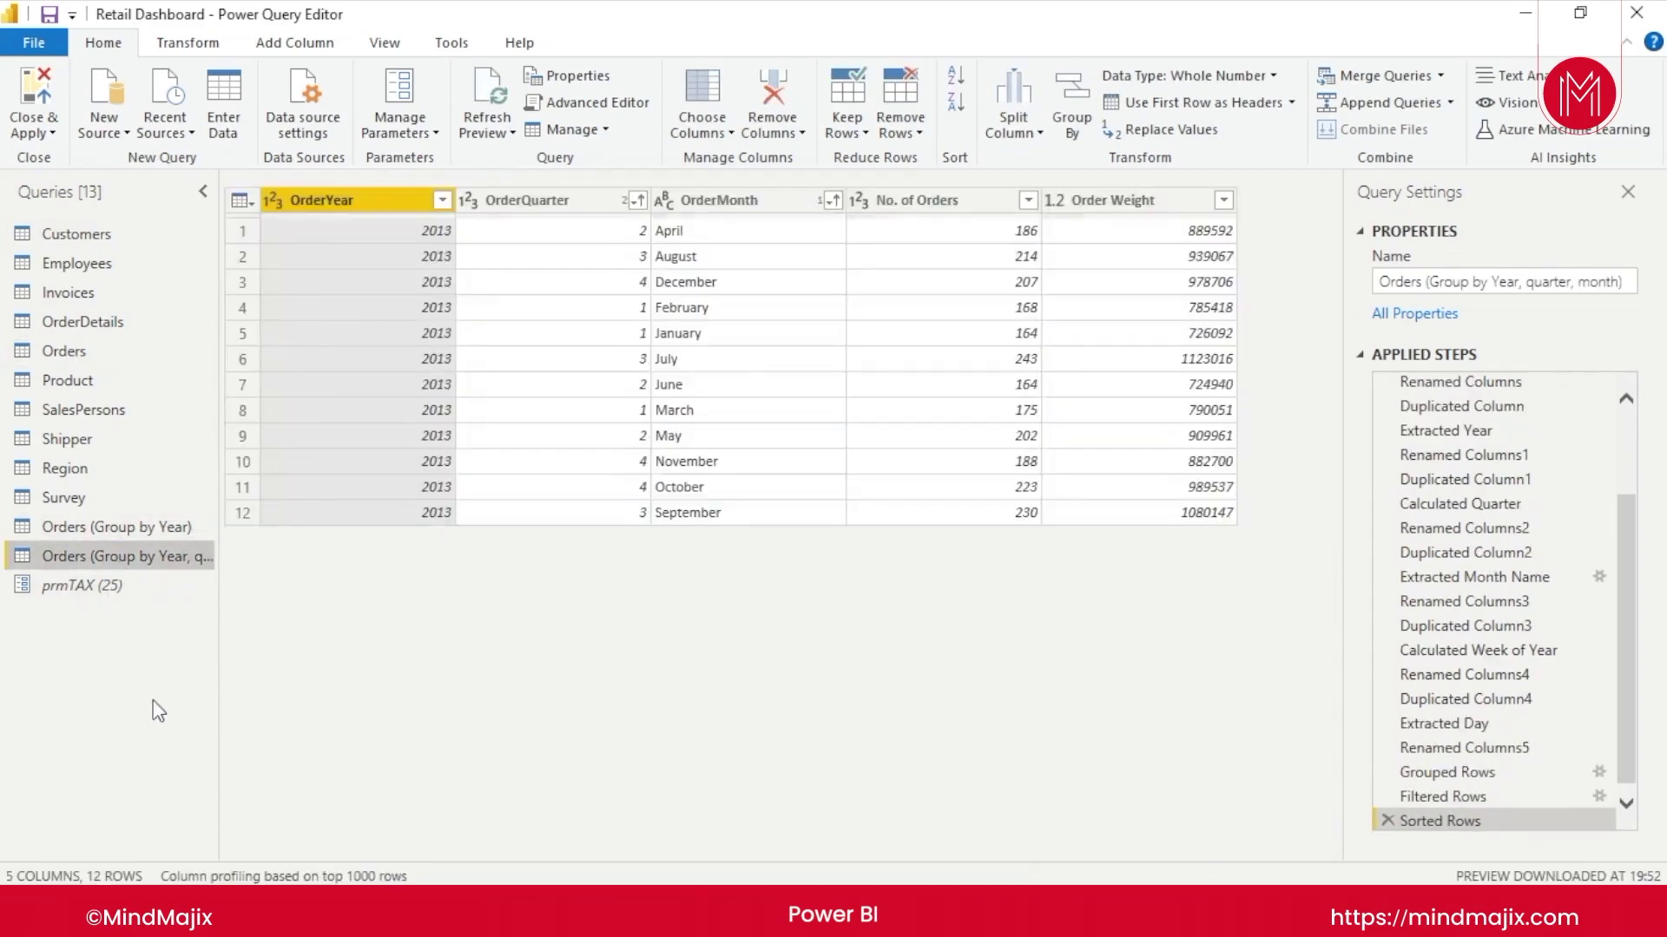
Step: Copy the Orders query and paste it as a duplicate in the query list
left_click(113, 356)
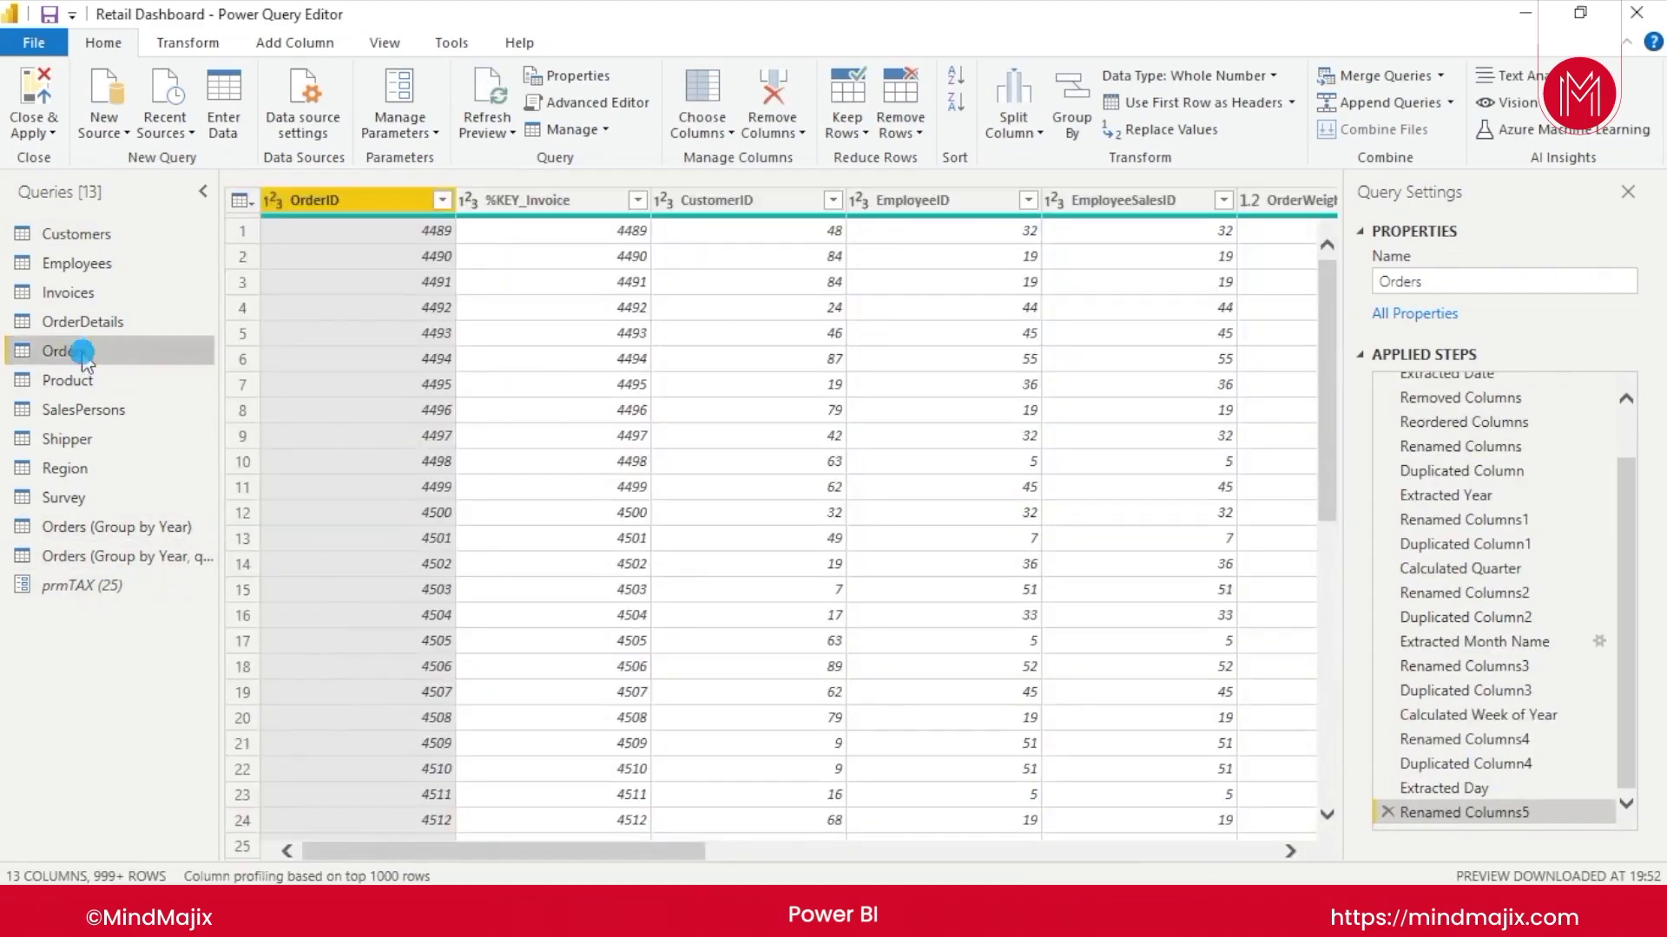
right_click(85, 353)
left_click(148, 374)
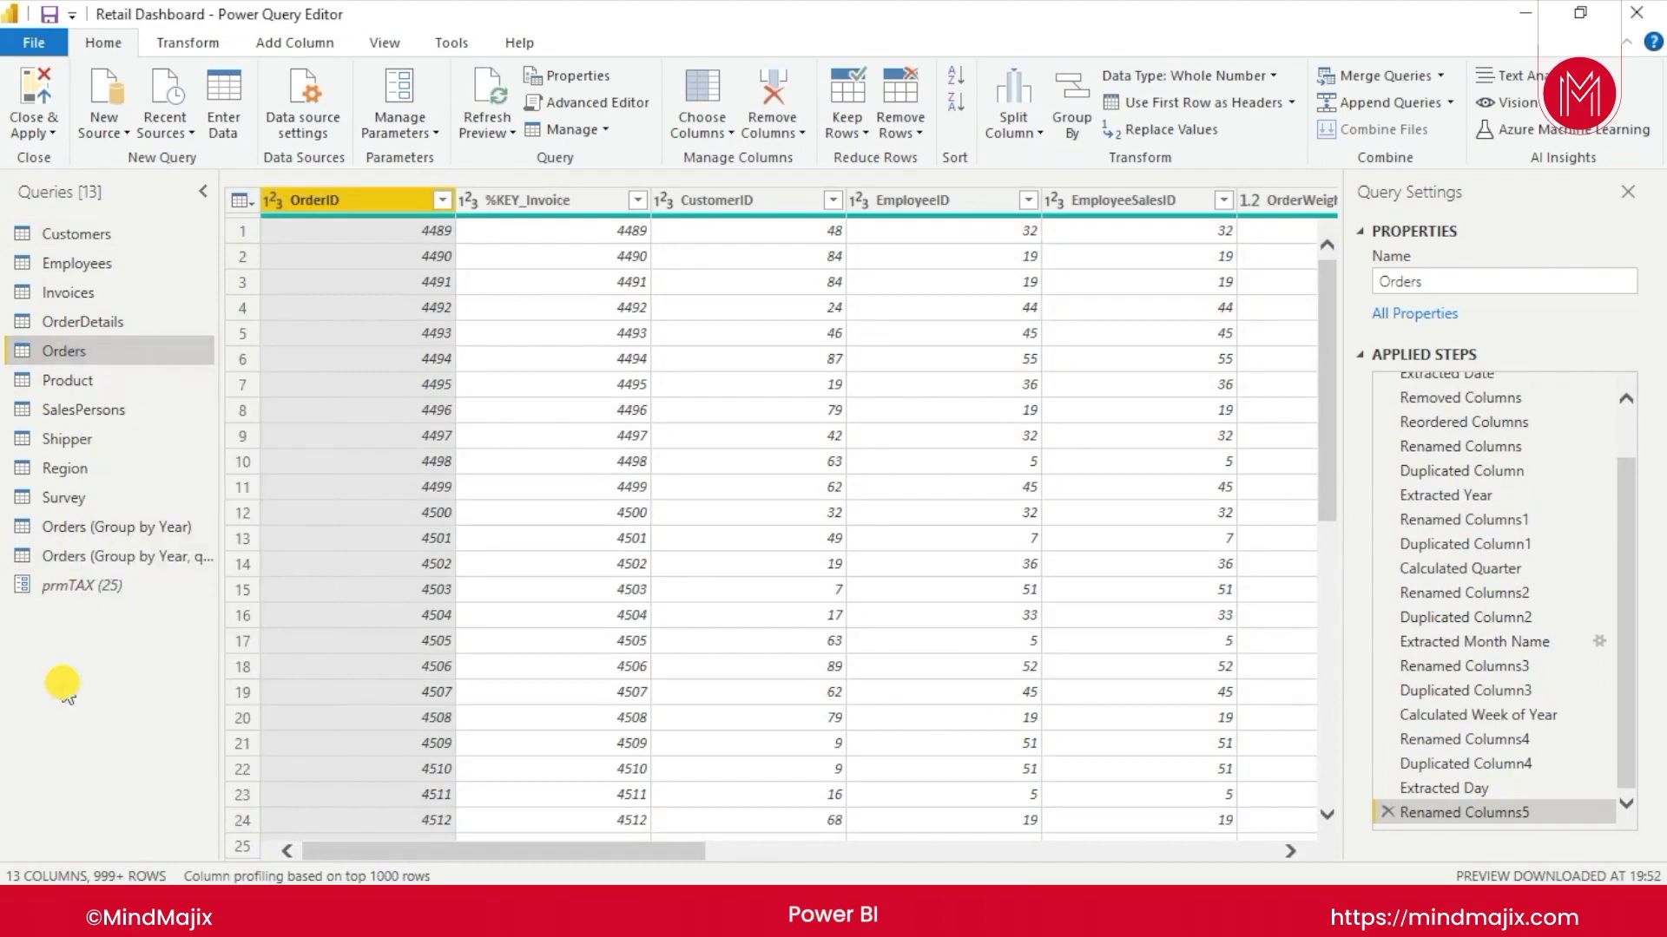
key("ctrl+v")
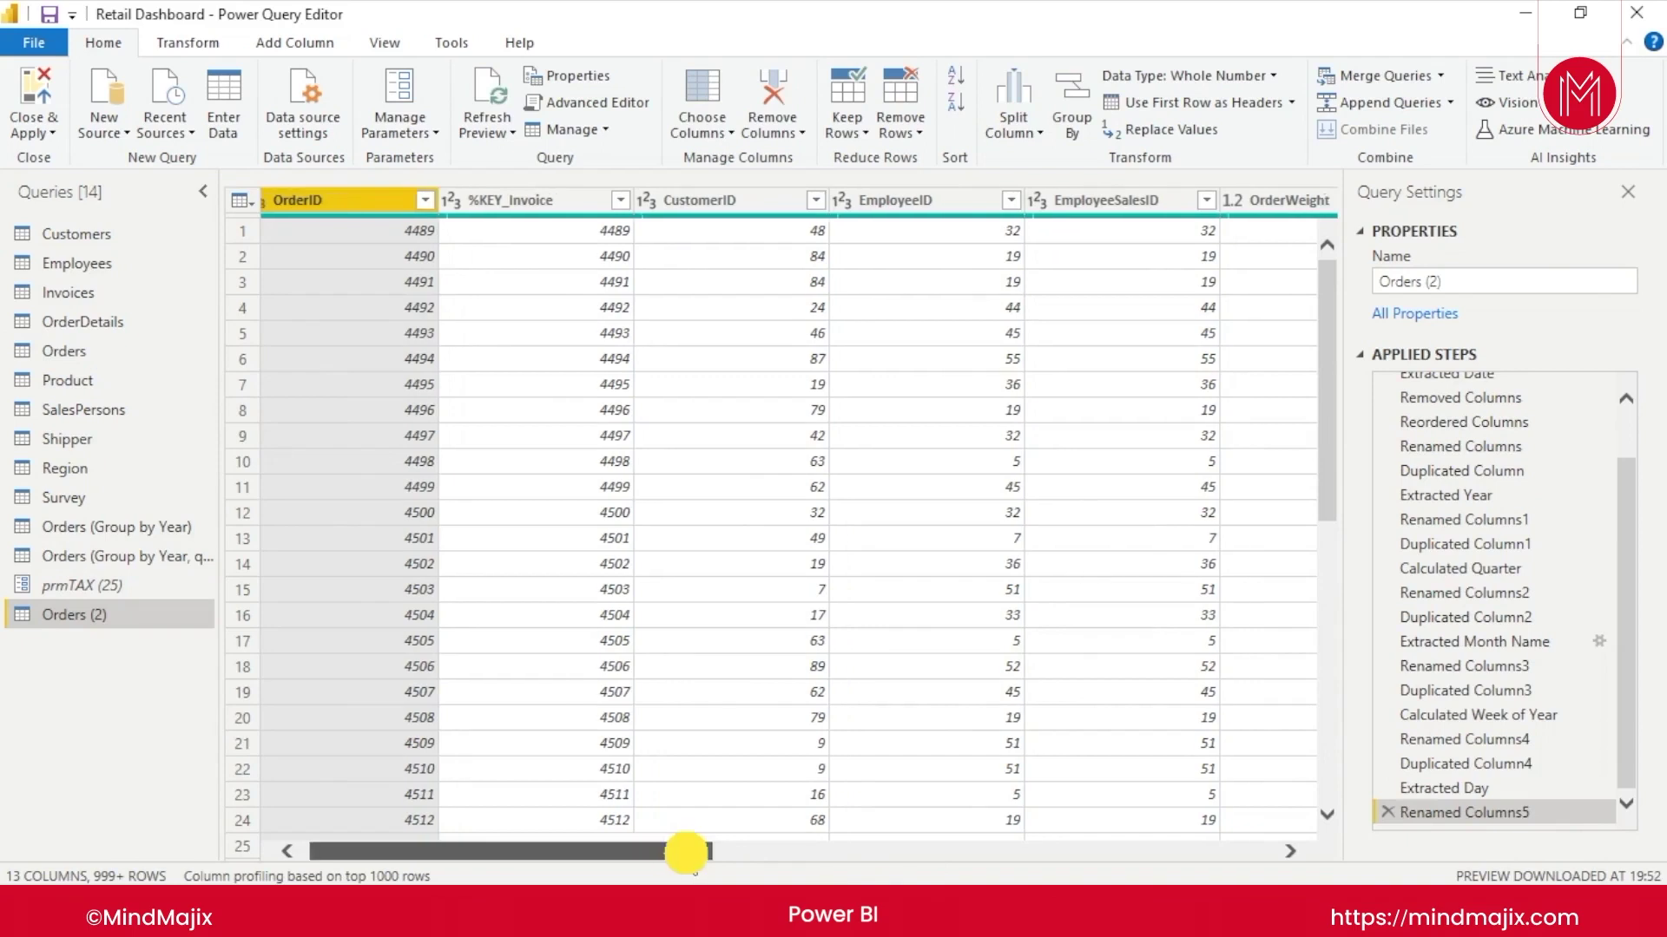
Step: Remove the columns from %KEY_Invoice through ShipperID from the duplicated Orders query
left_click(547, 201)
left_click_drag(660, 849, 1050, 849)
left_click(706, 198, "shift")
right_click(706, 198)
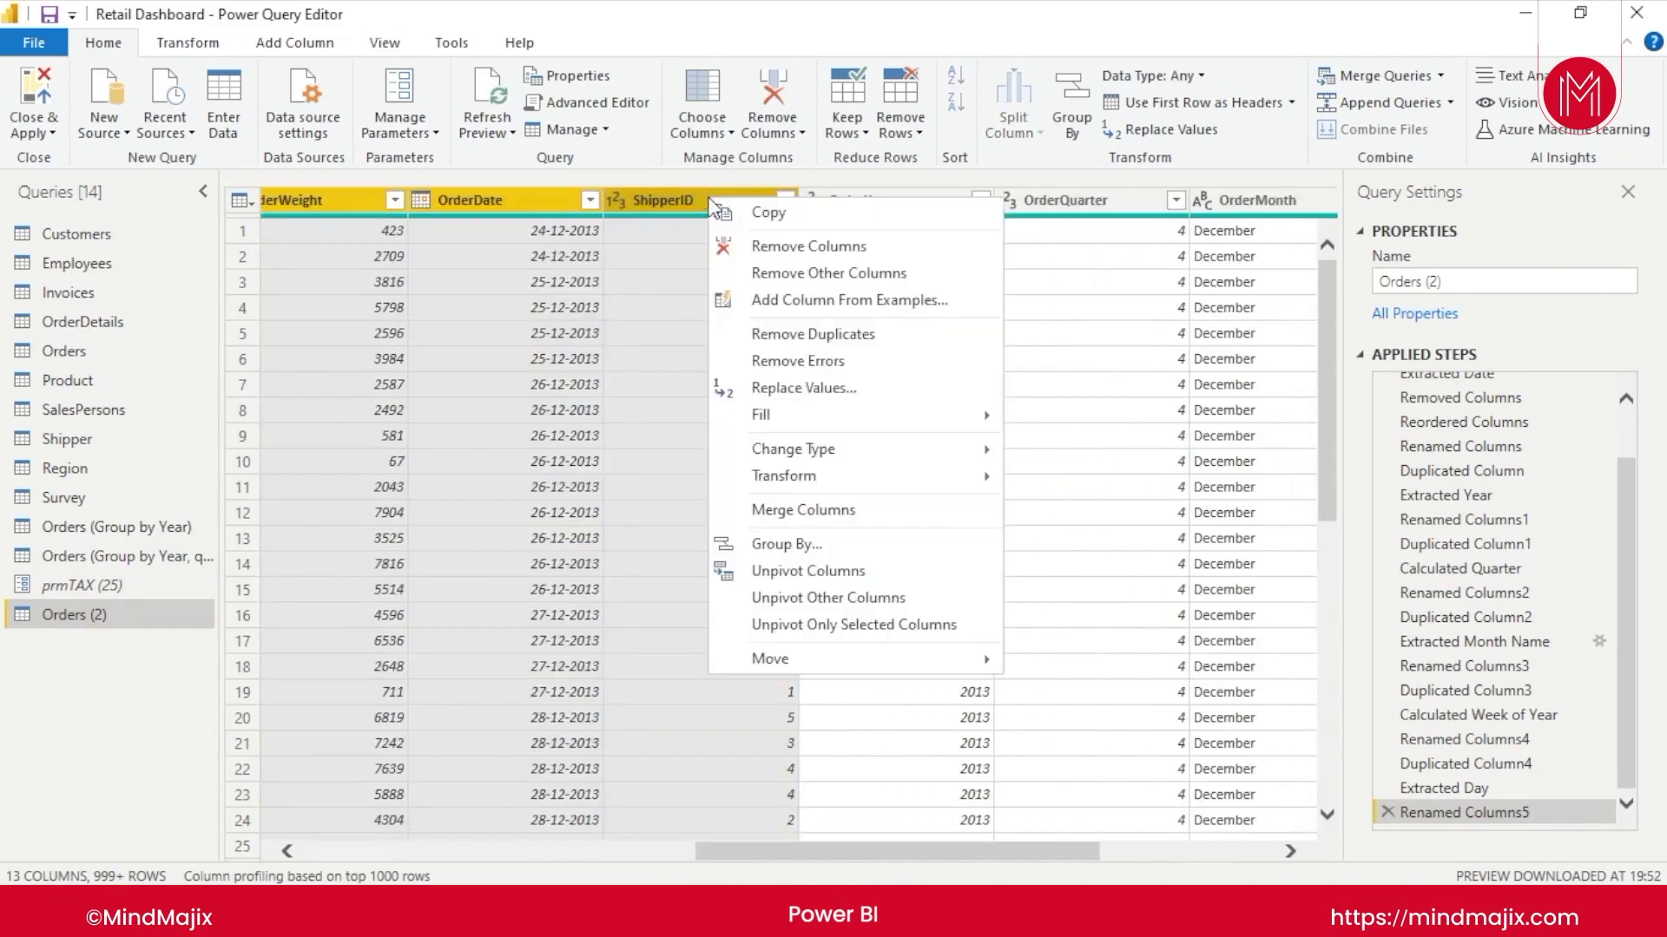
left_click(808, 246)
Step: Remove the OrderQuarter column from the duplicated Orders query
left_click(674, 201)
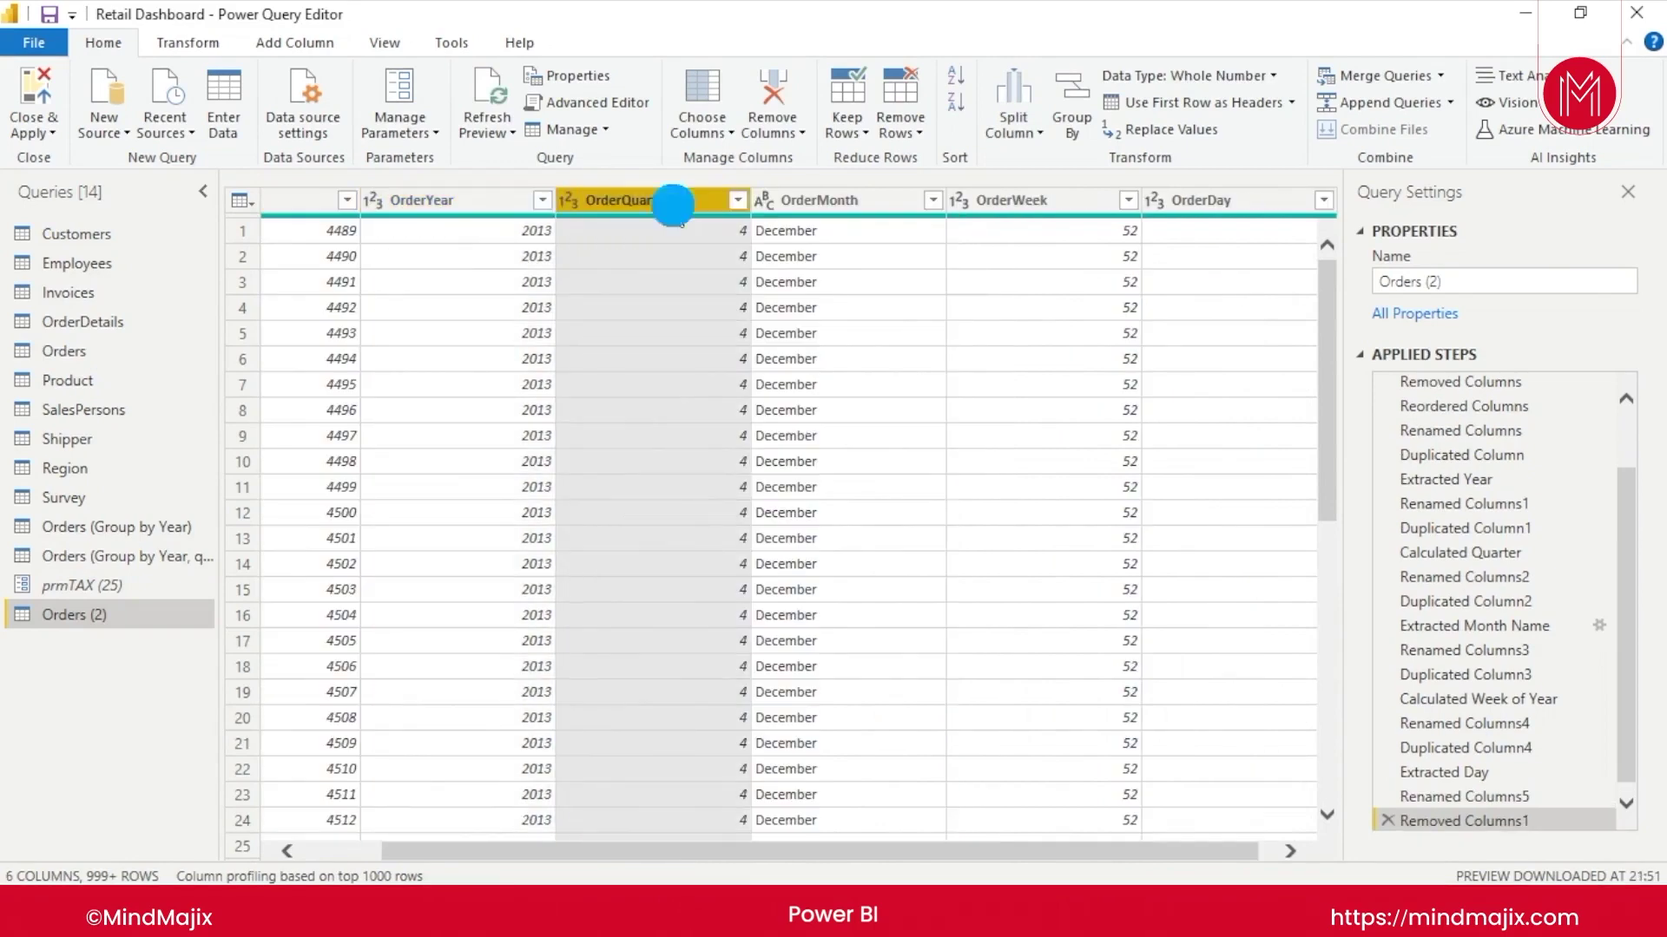
right_click(674, 205)
left_click(760, 255)
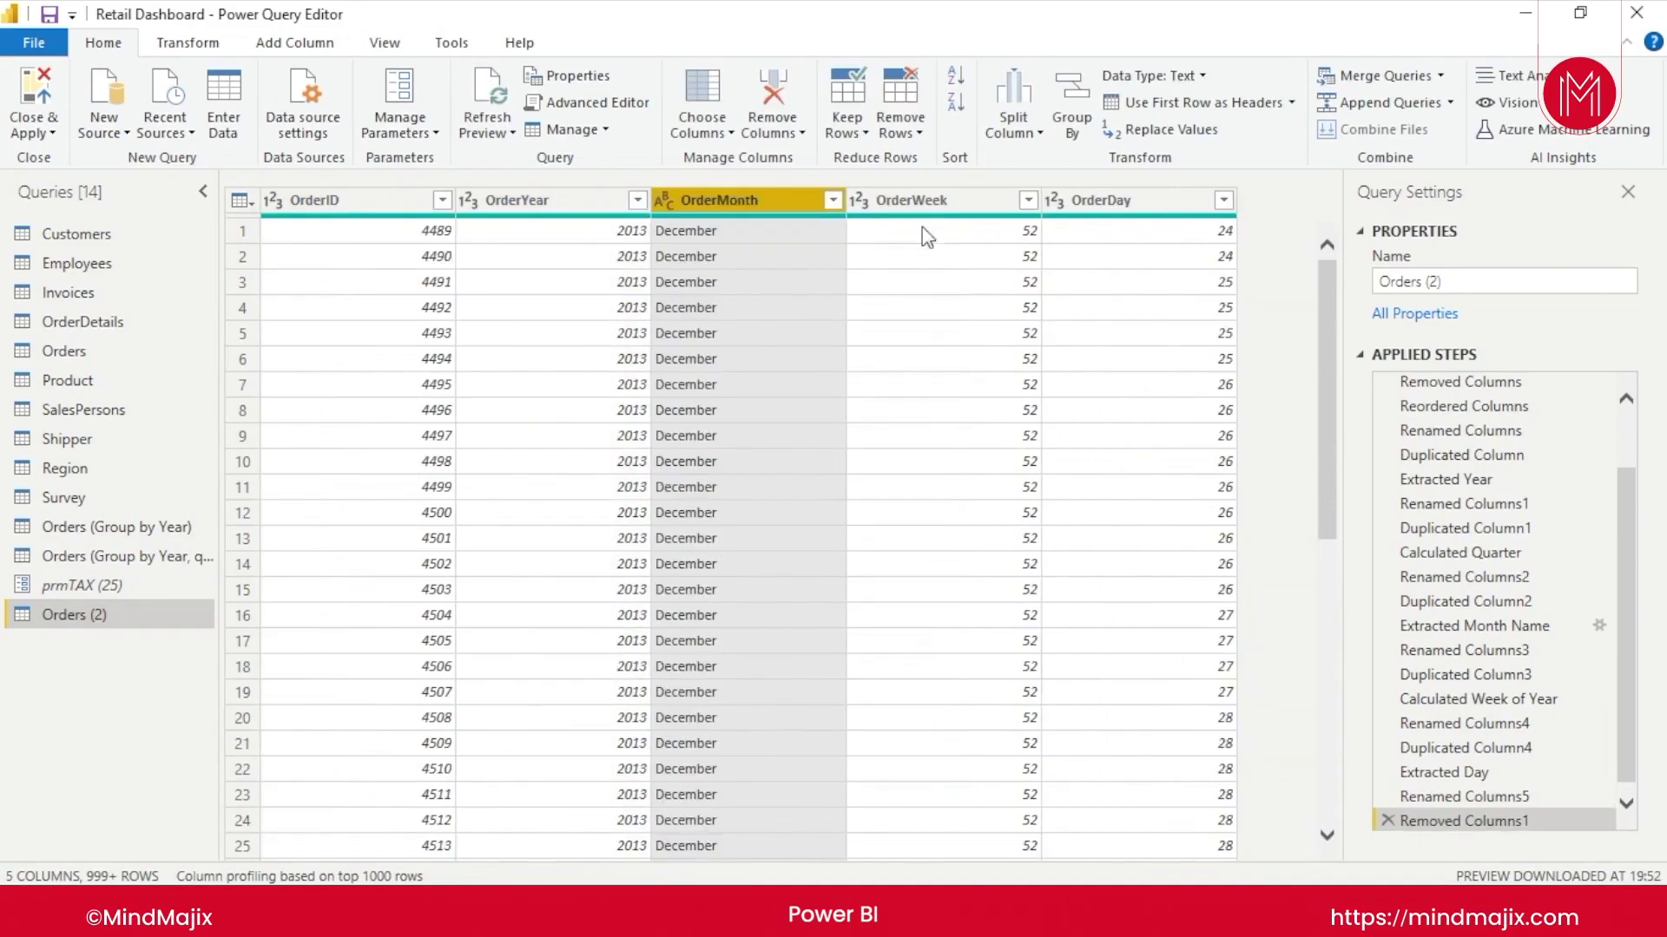
Step: Remove the OrderWeek and OrderDay columns from the duplicated Orders query
left_click(920, 205)
left_click(1125, 214, "shift")
right_click(1125, 214)
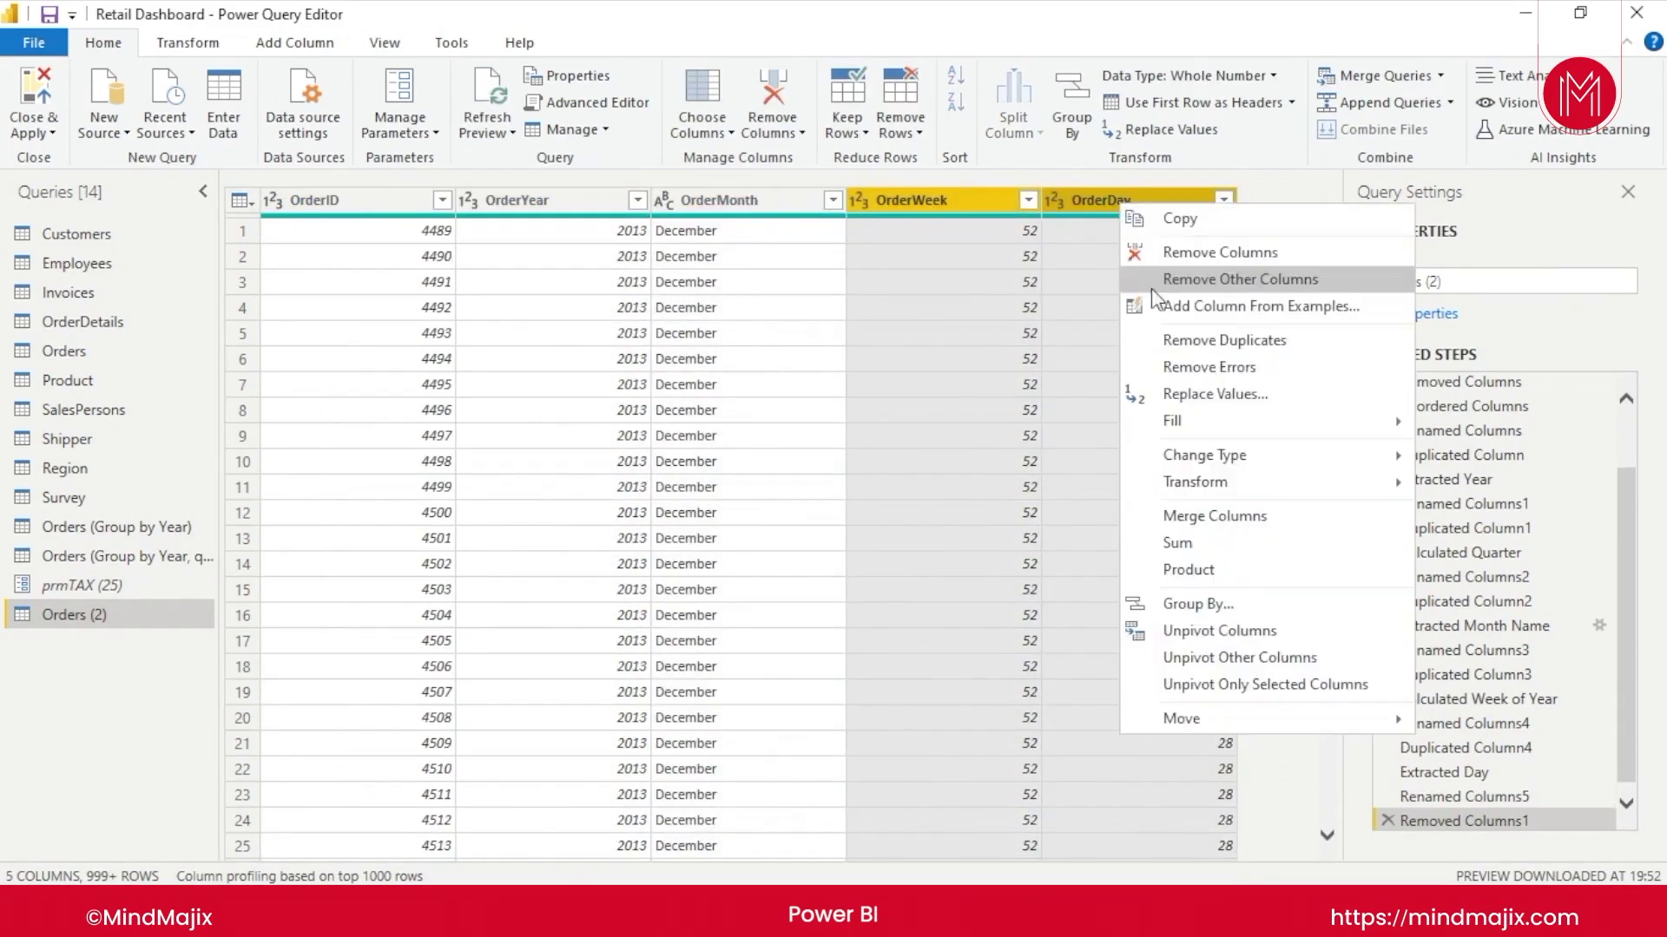
key("Escape")
key("Delete")
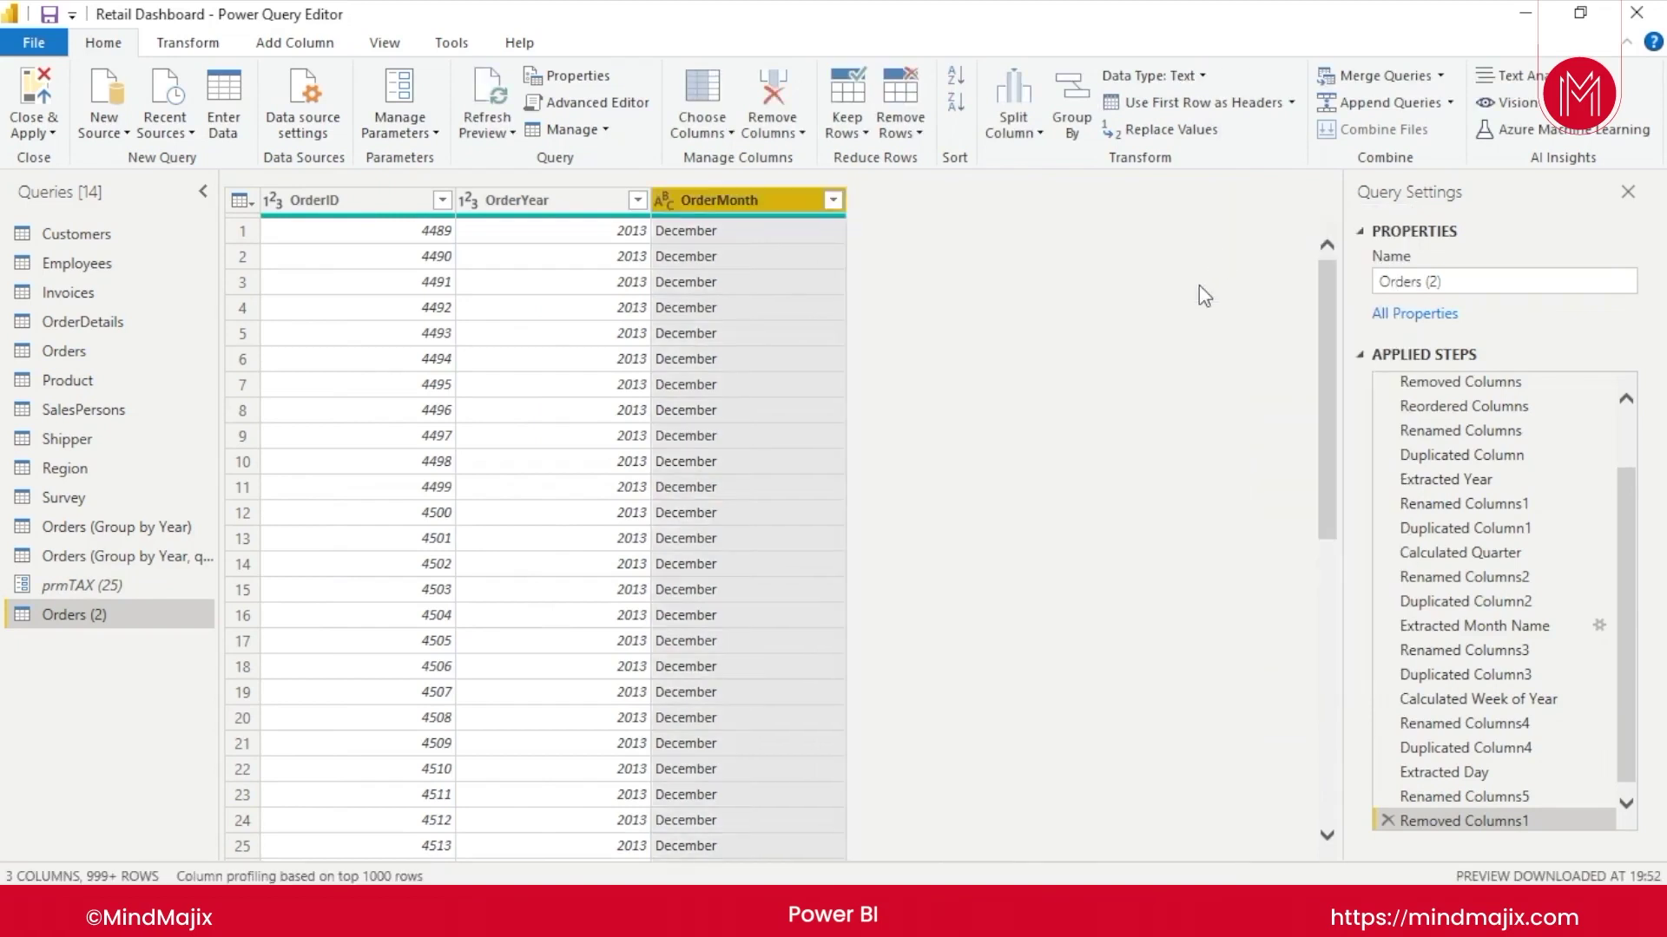
Step: Try unpivoting all columns other than OrderMonth in the duplicated Orders query and inspect the resulting columns
left_click(352, 205)
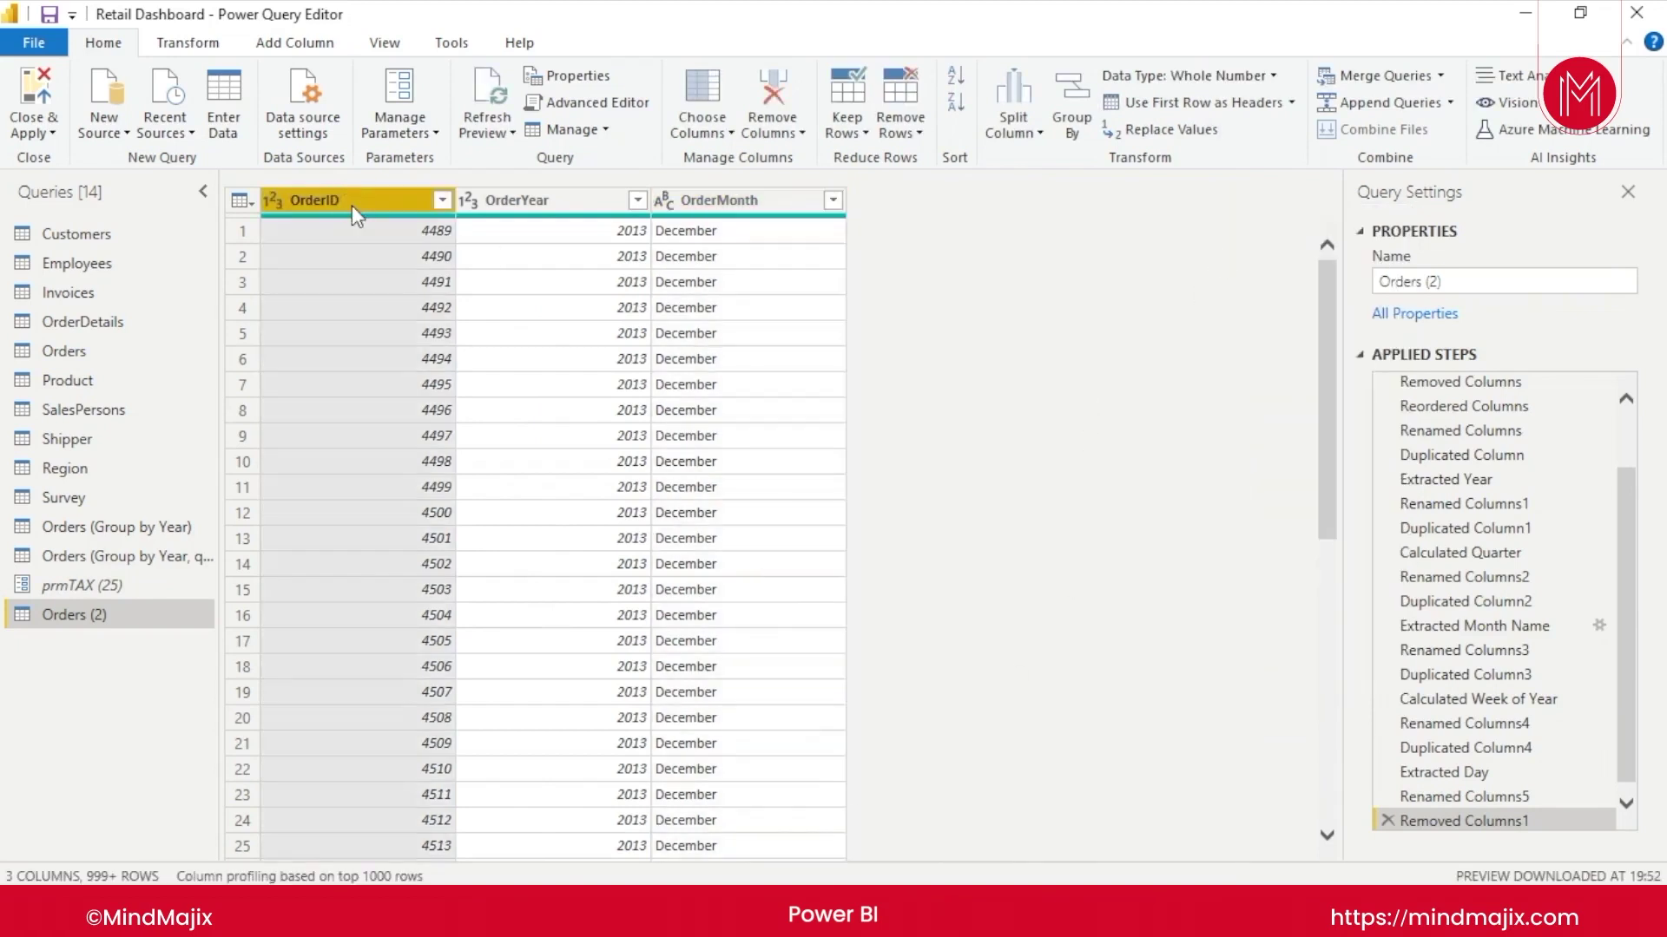
left_click(519, 200)
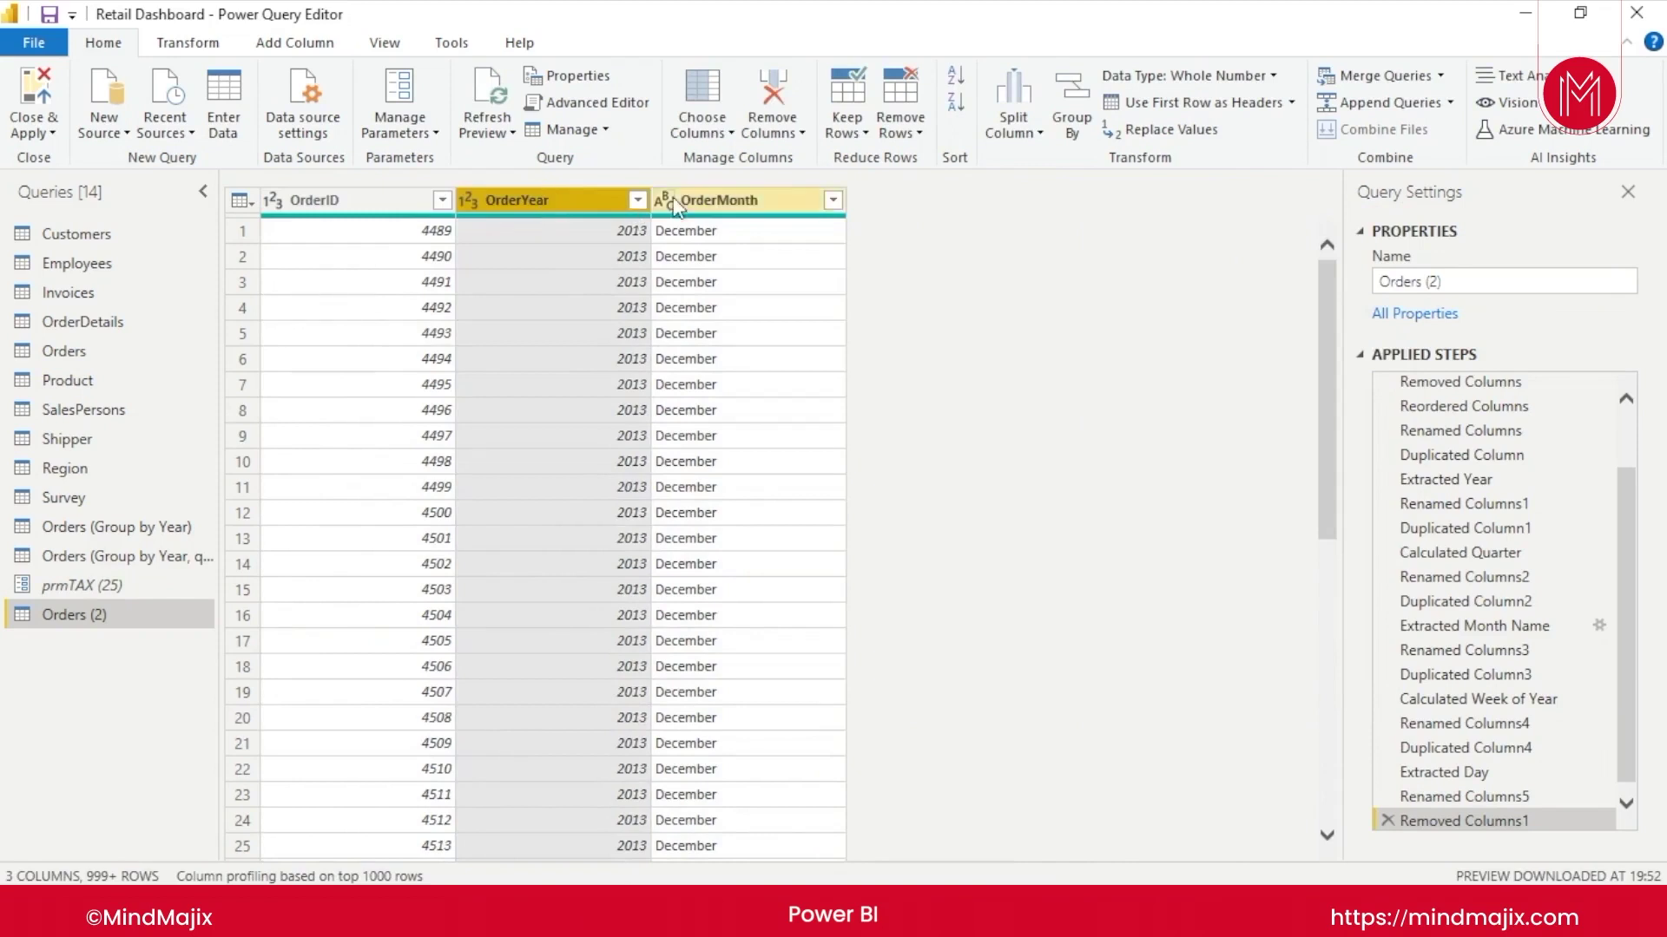
left_click(753, 201)
key("Left")
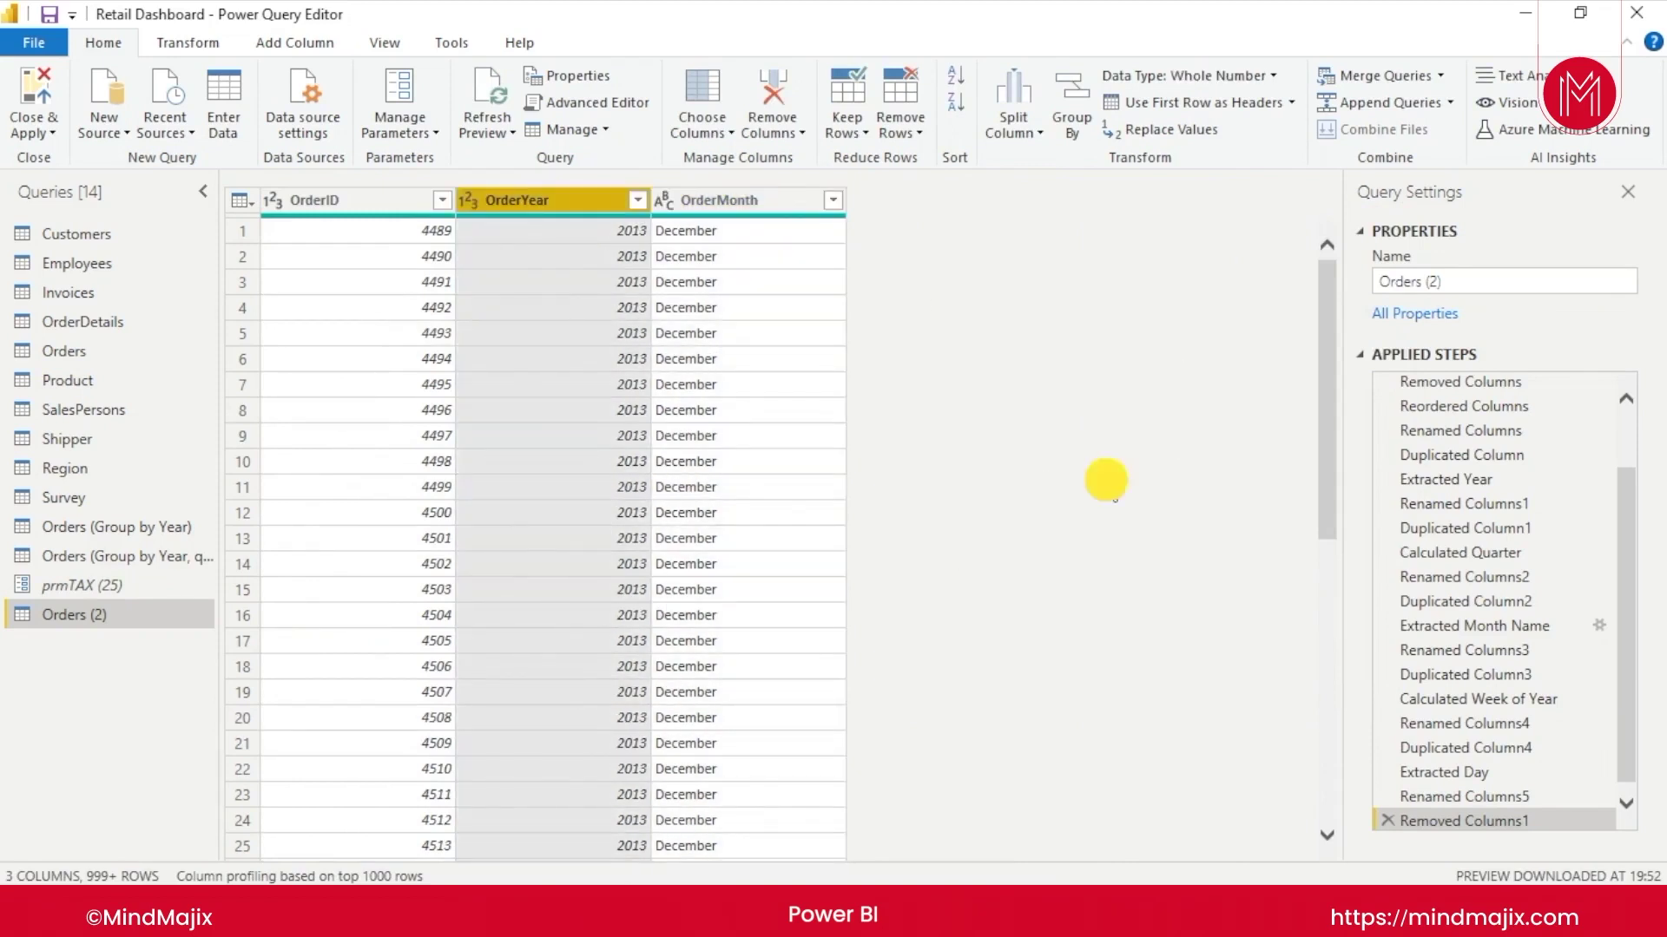
right_click(544, 203)
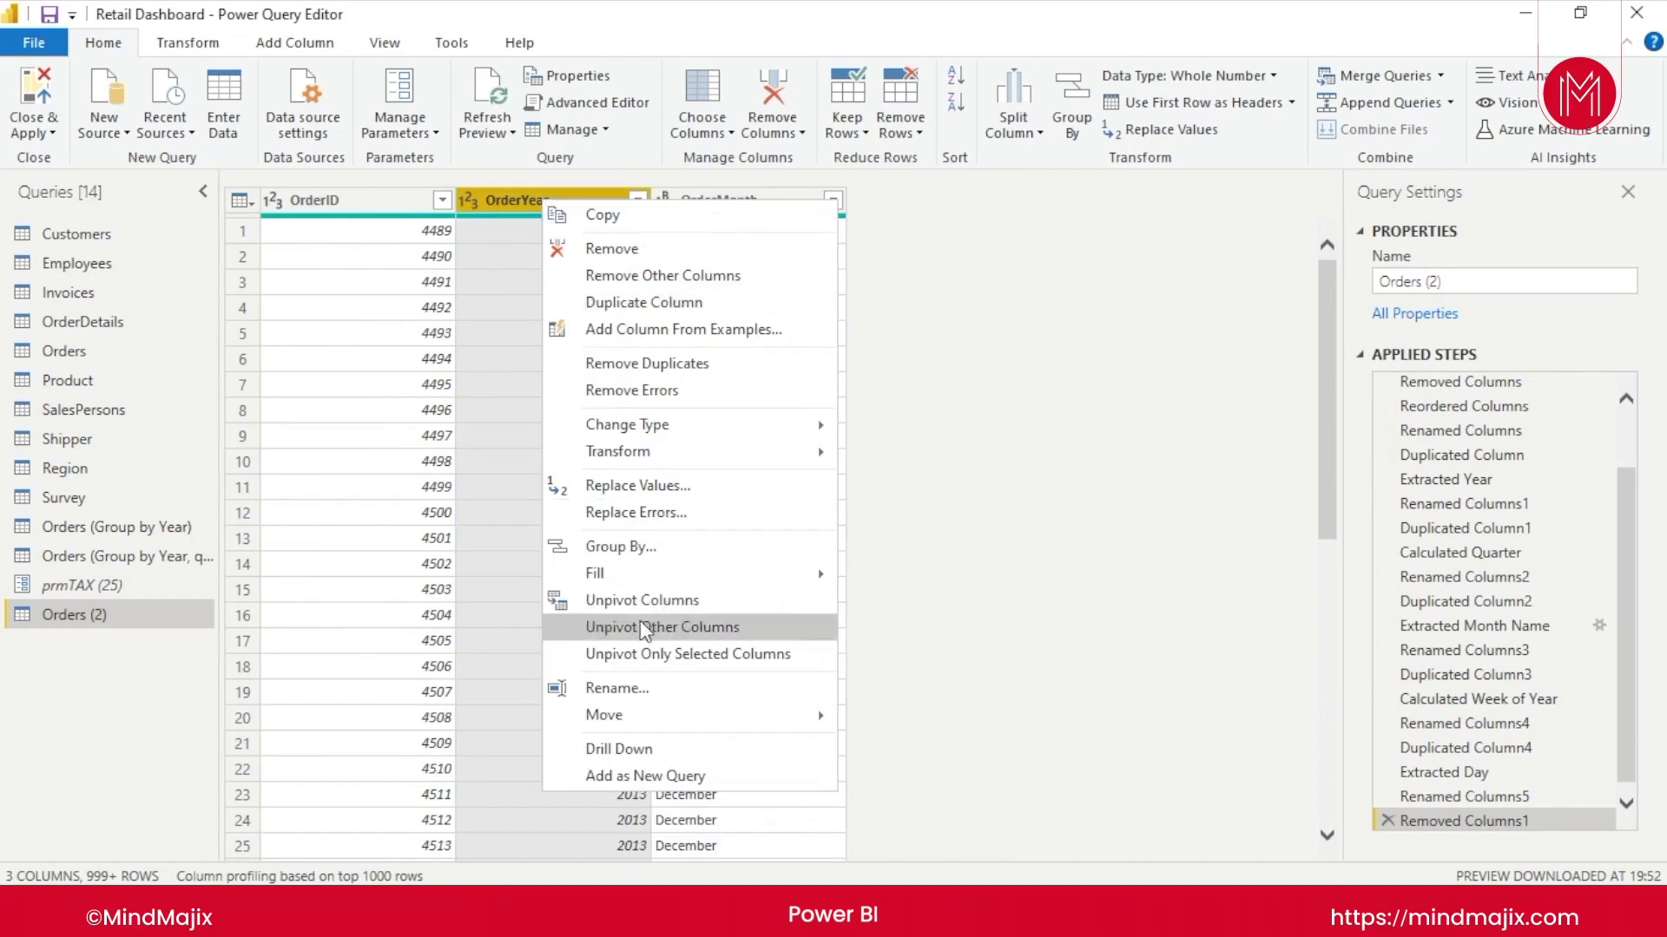
right_click(740, 200)
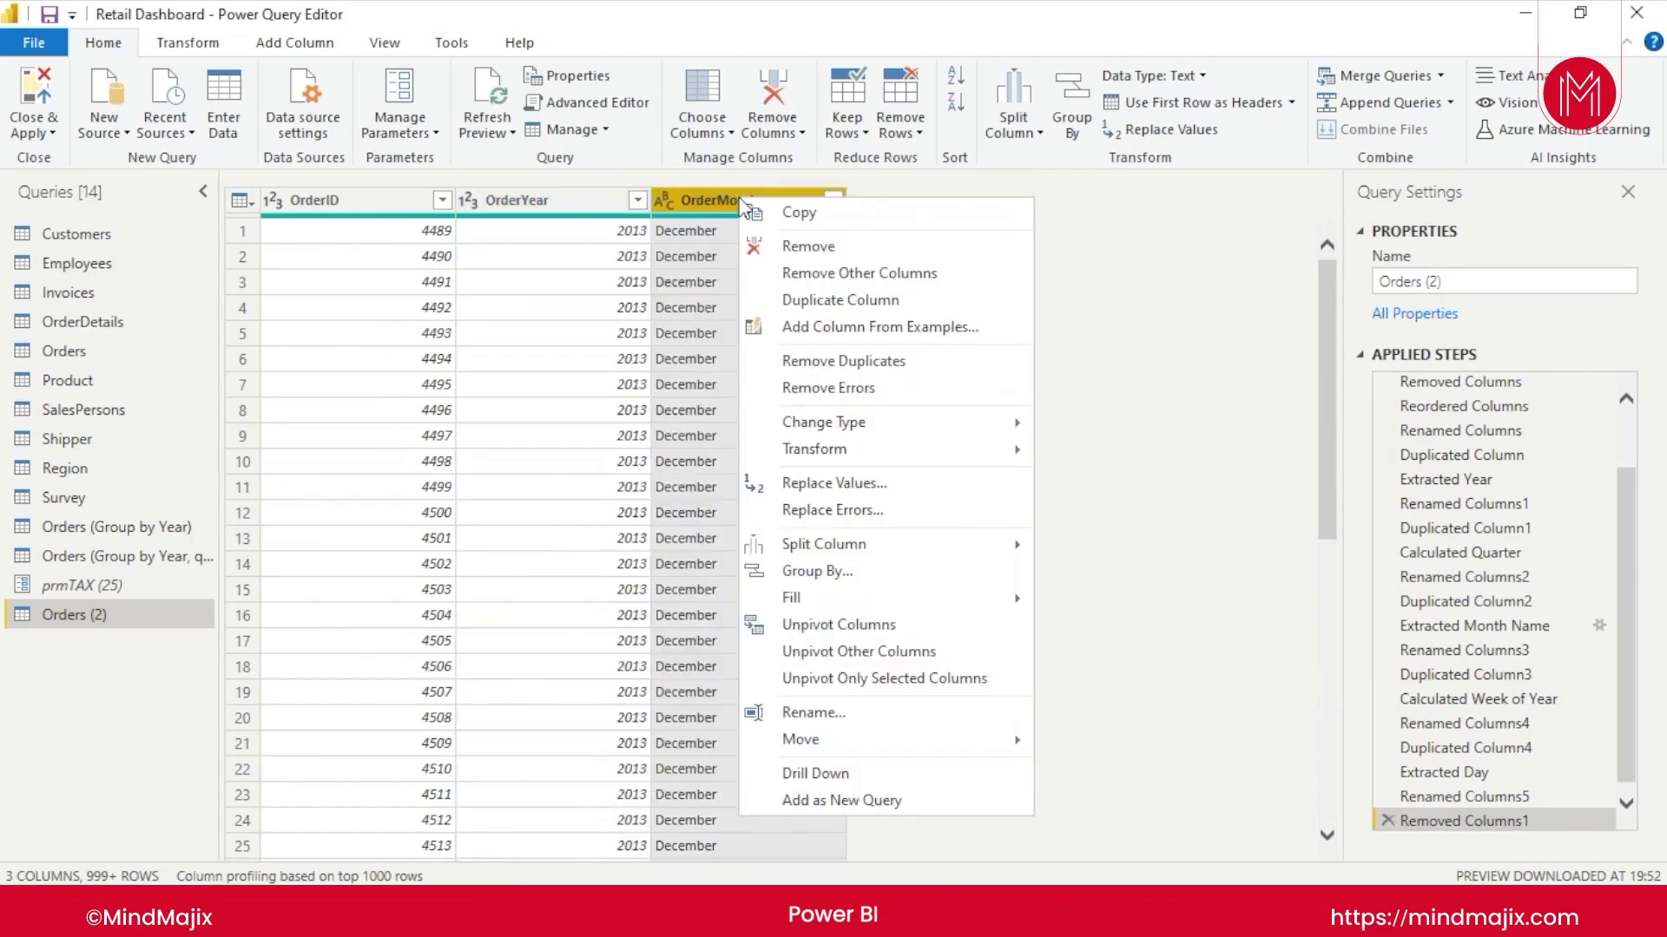
left_click(859, 651)
left_click(571, 201)
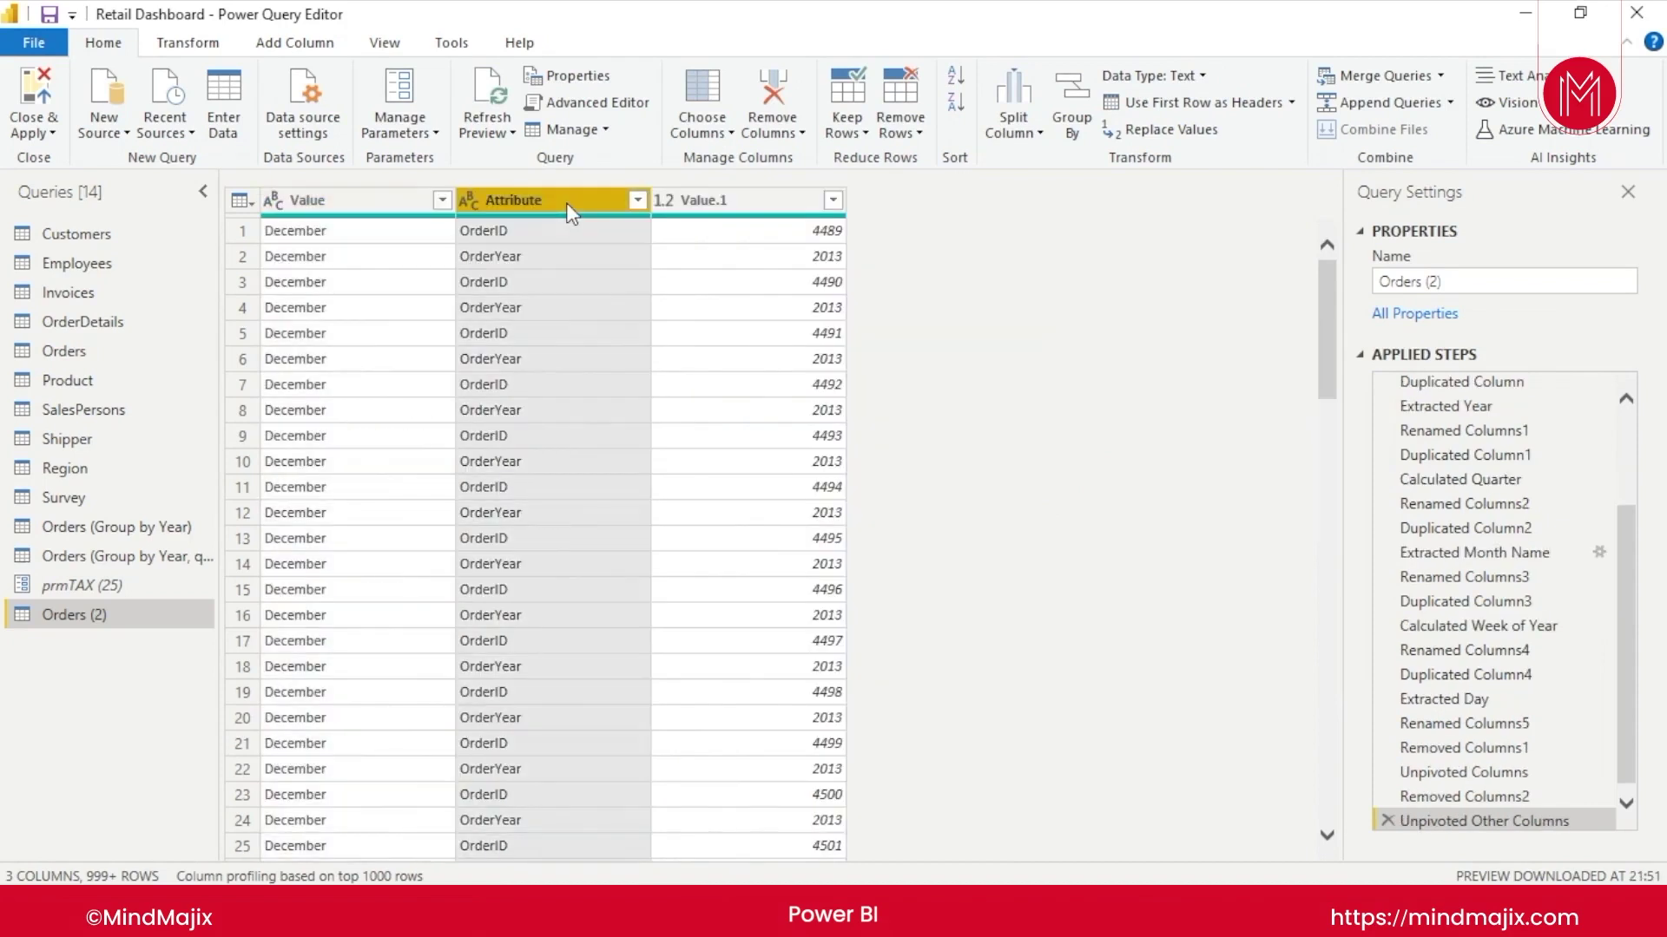
left_click(719, 200)
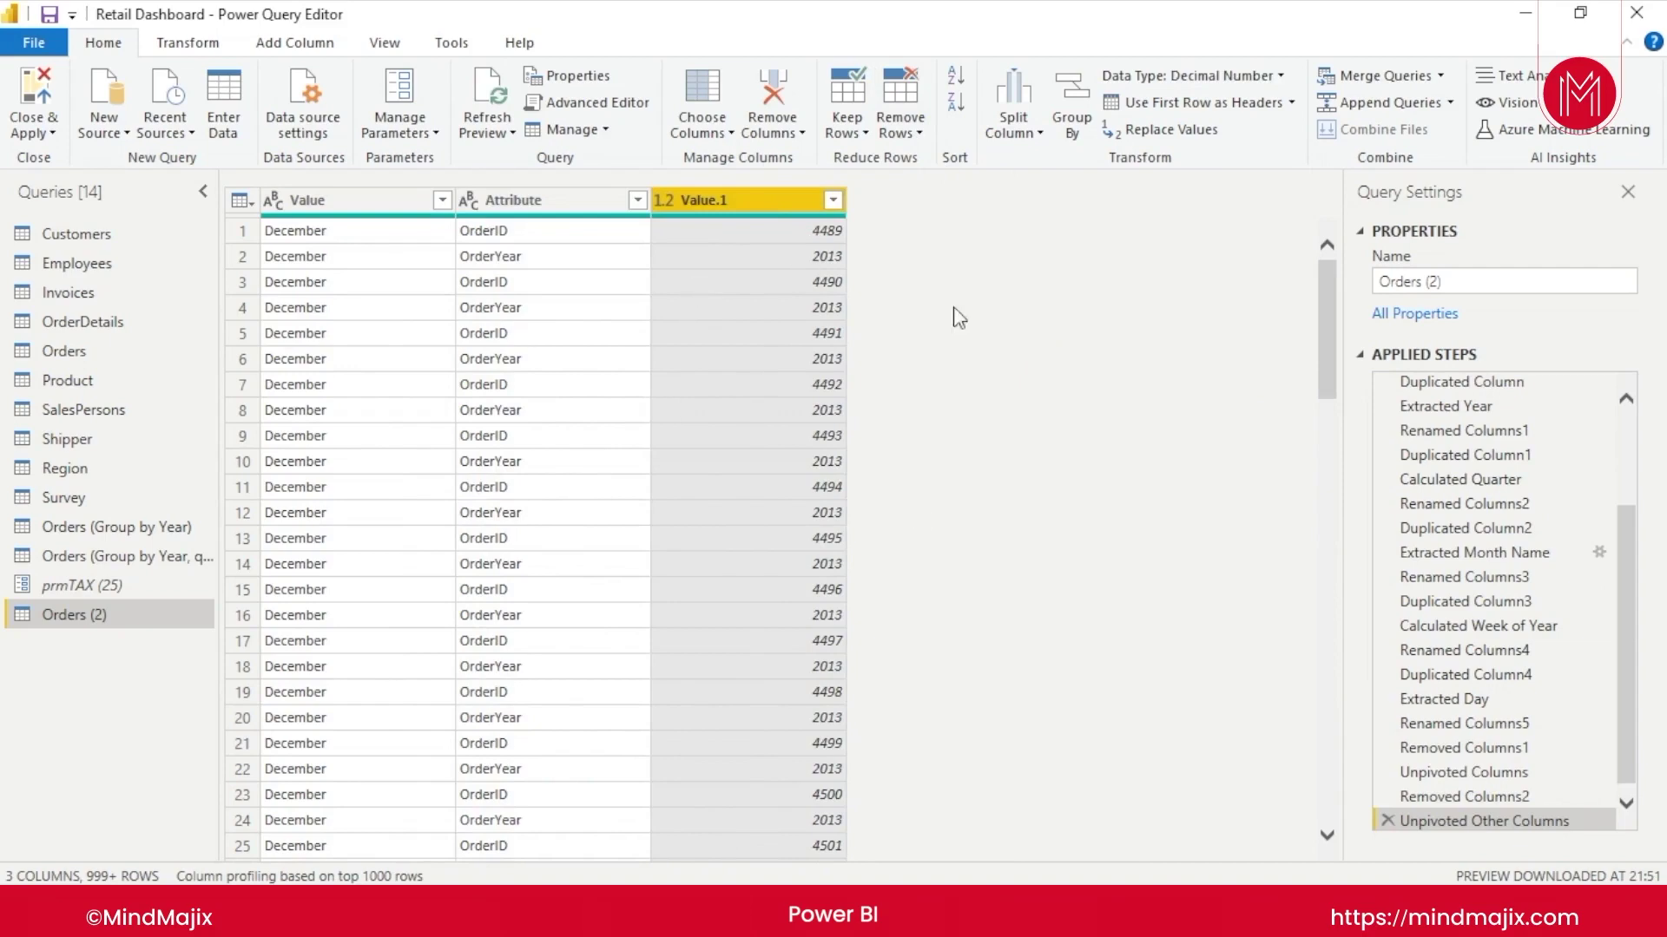
Step: Delete the applied steps that follow Removed Columns1 in Orders (2) and apply the query changes to the report
left_click(1387, 820)
left_click(1387, 816)
left_click(1387, 816)
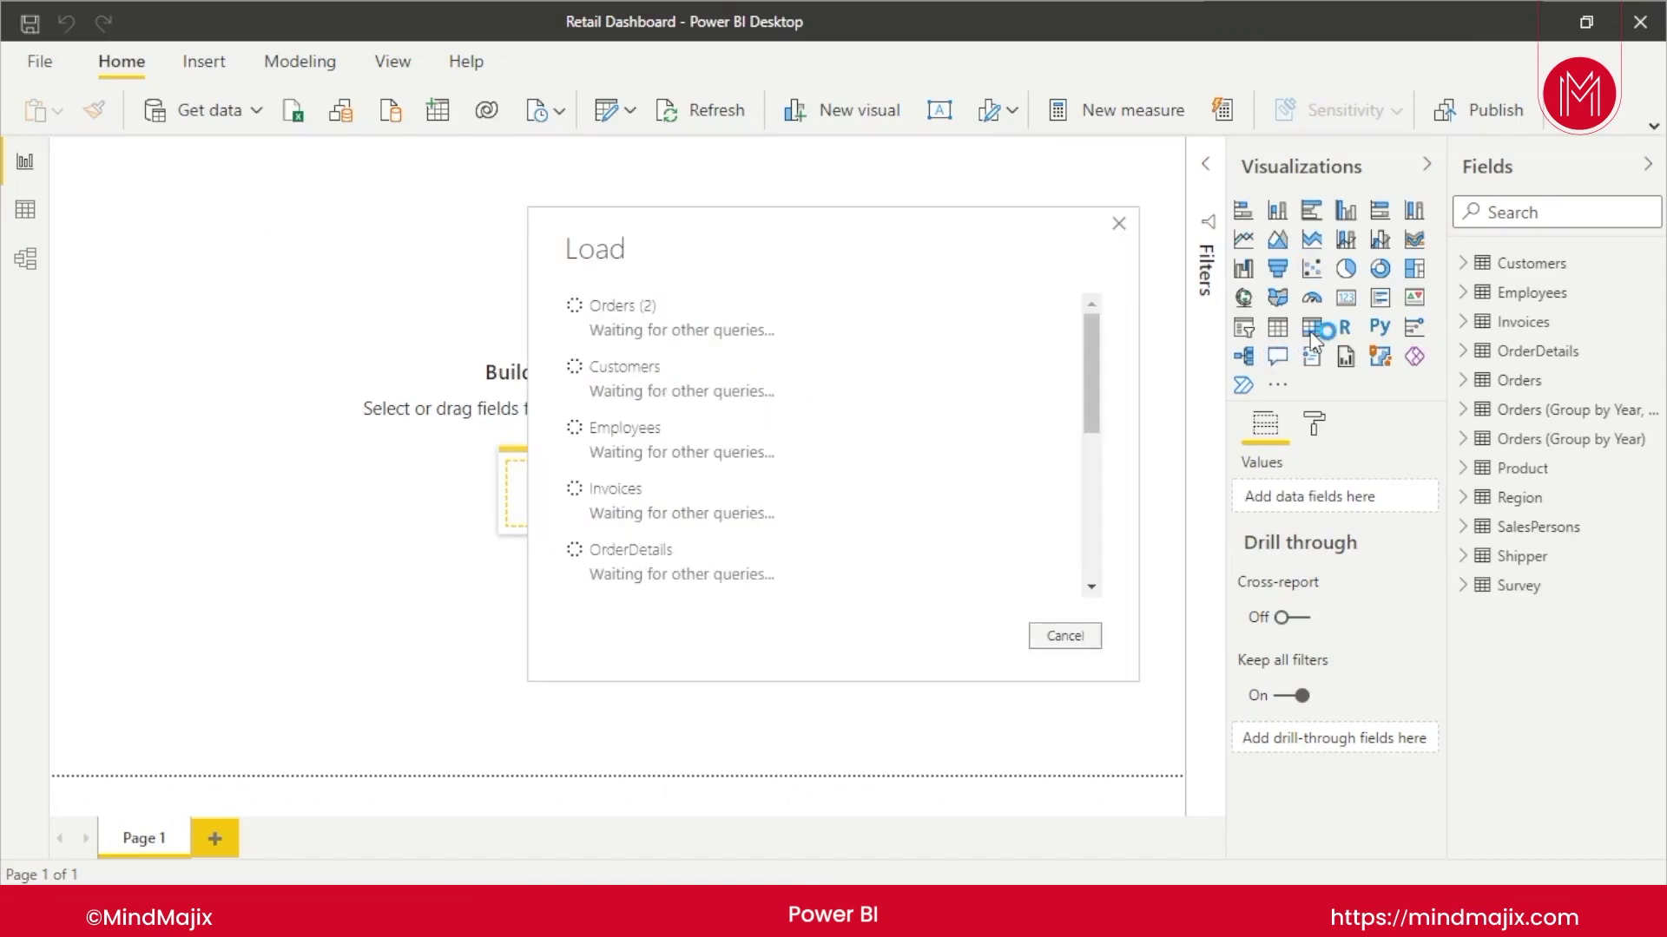
Step: Add a matrix visual from Orders (2) with OrderYear as rows, OrderMonth as columns and the count of OrderID as values
left_click(1312, 328)
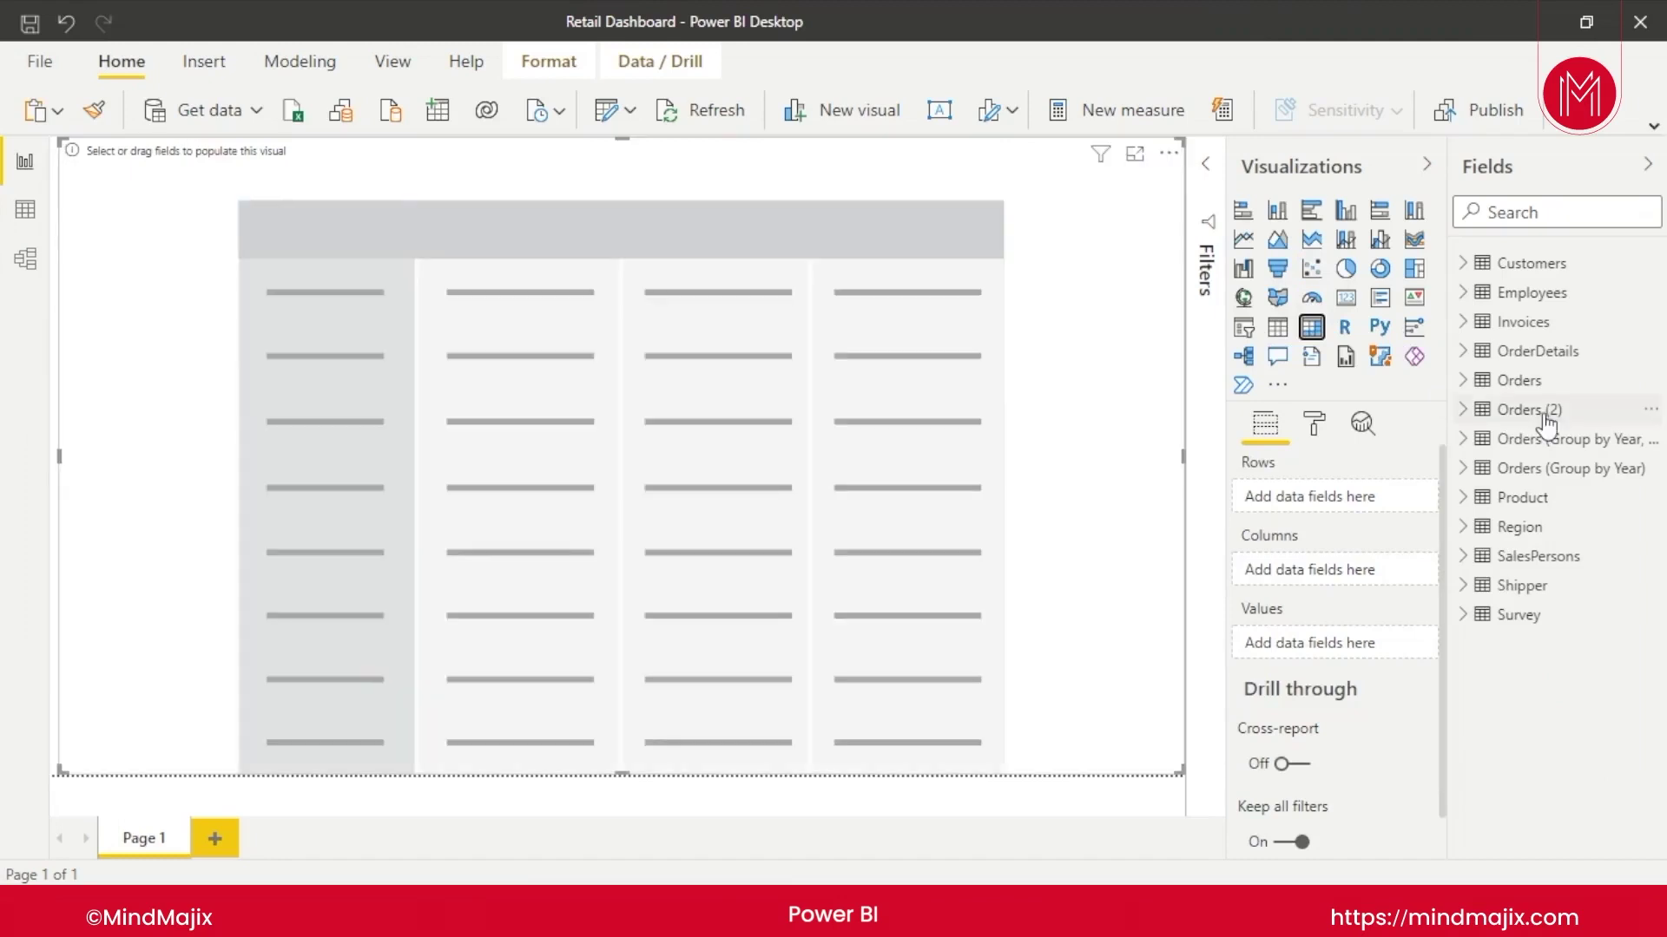
left_click(1532, 409)
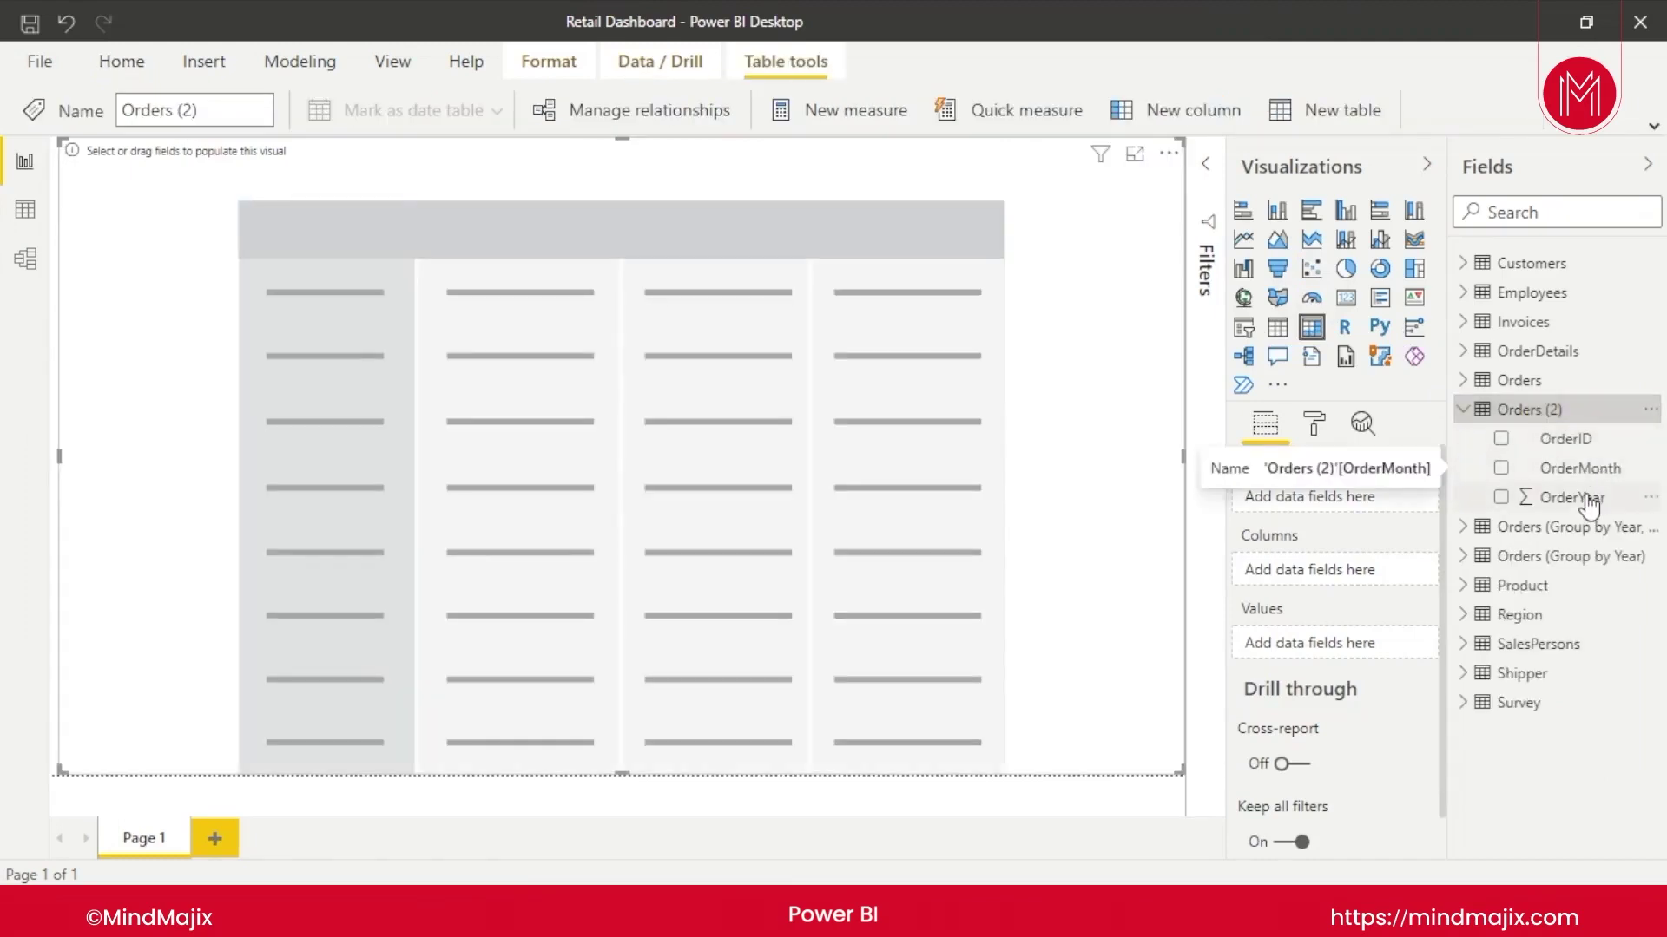
left_click_drag(1580, 497, 1363, 510)
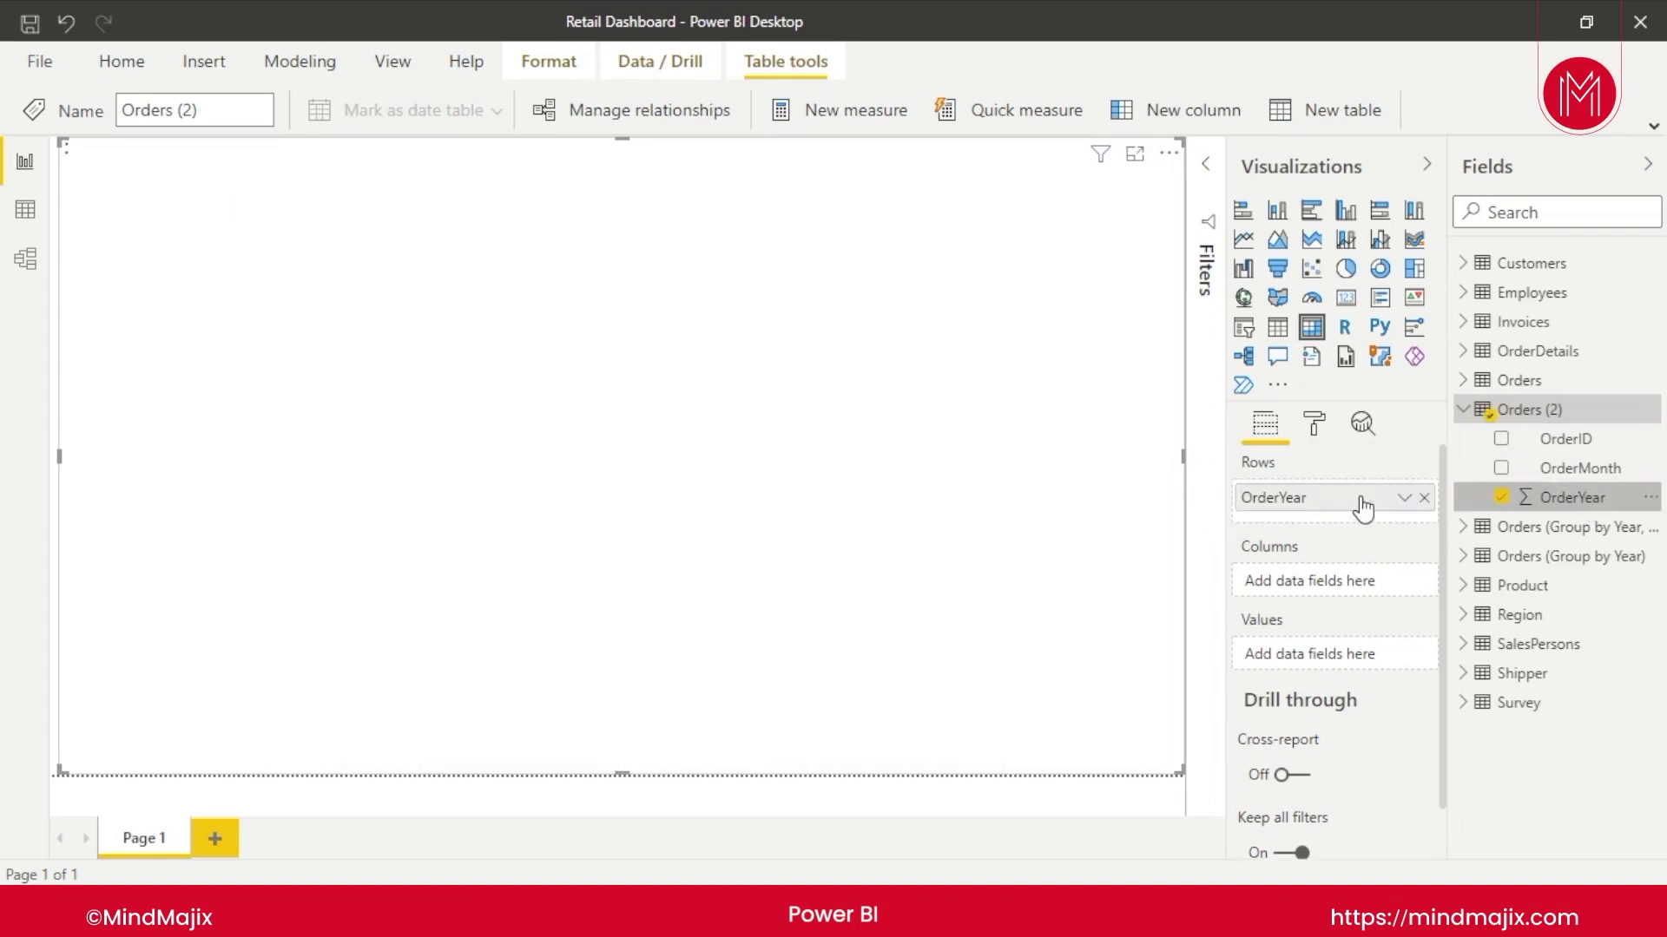
left_click_drag(1580, 468, 1369, 581)
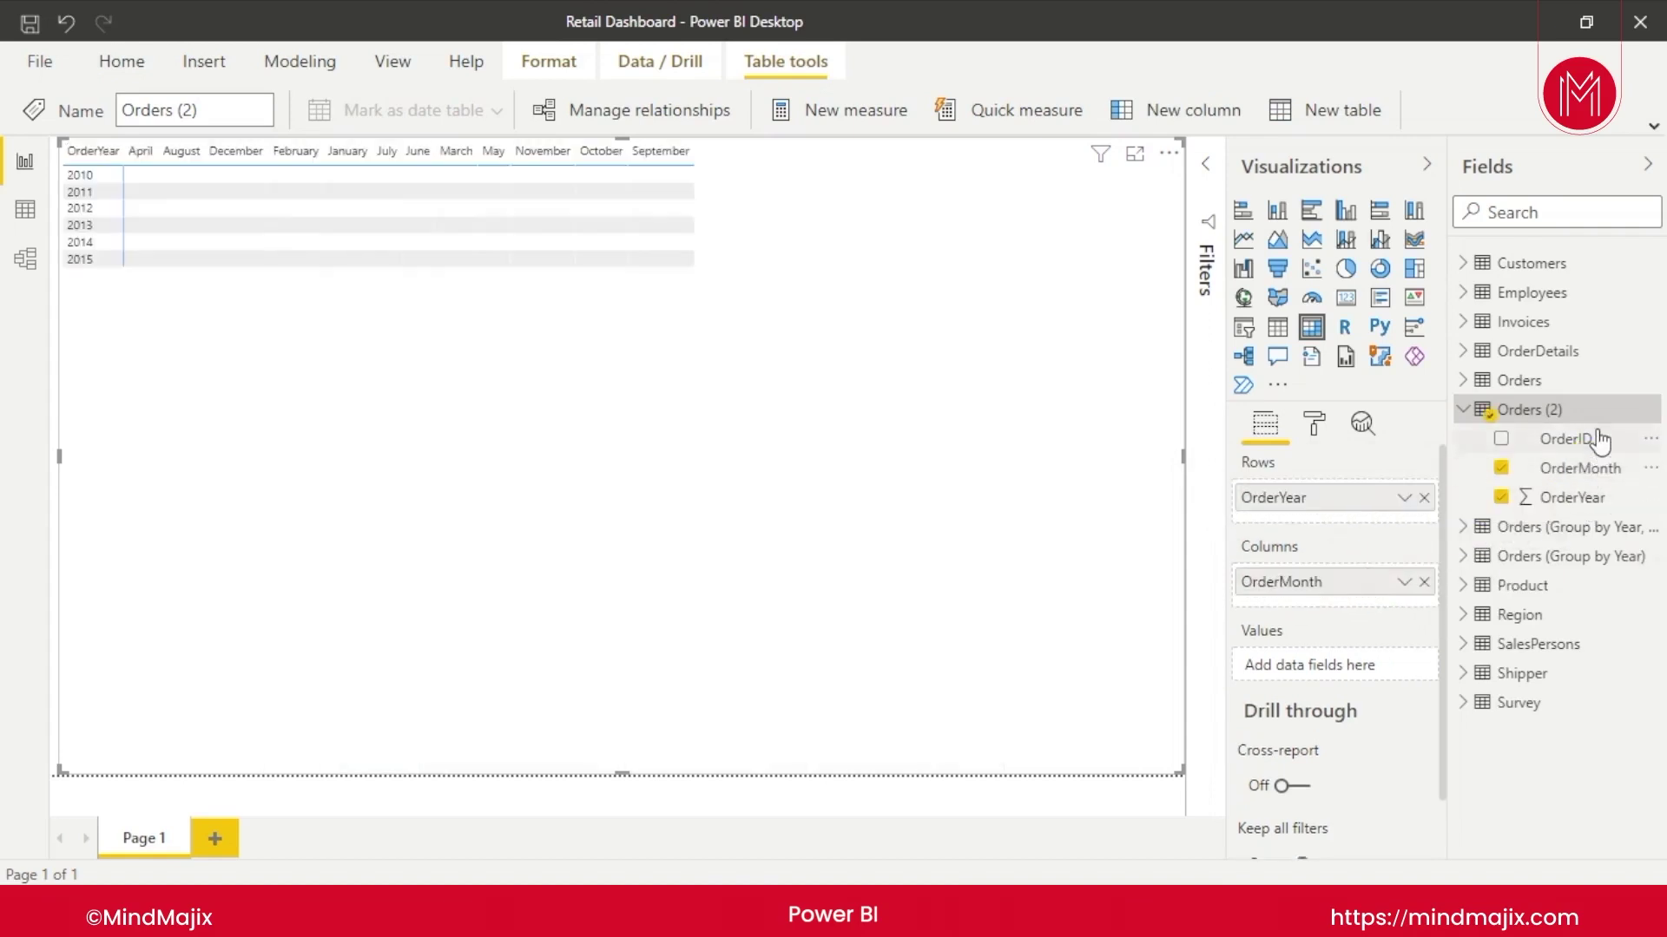
left_click_drag(1590, 442, 1362, 670)
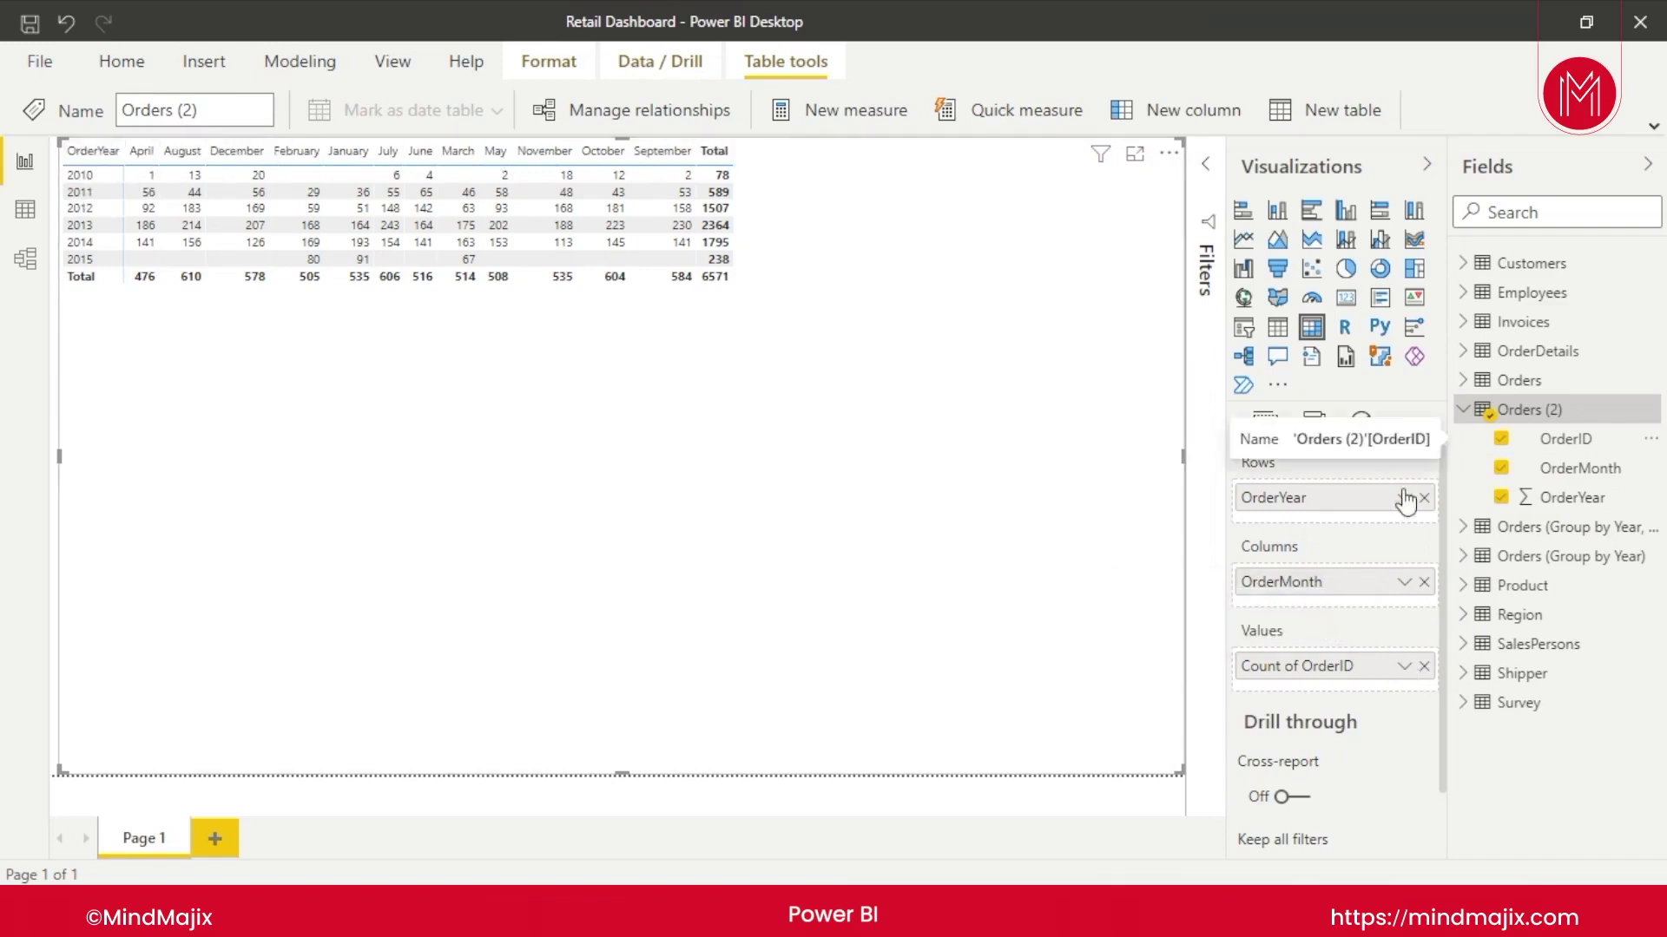
Step: Sort the matrix visual by OrderYear
left_click(354, 451)
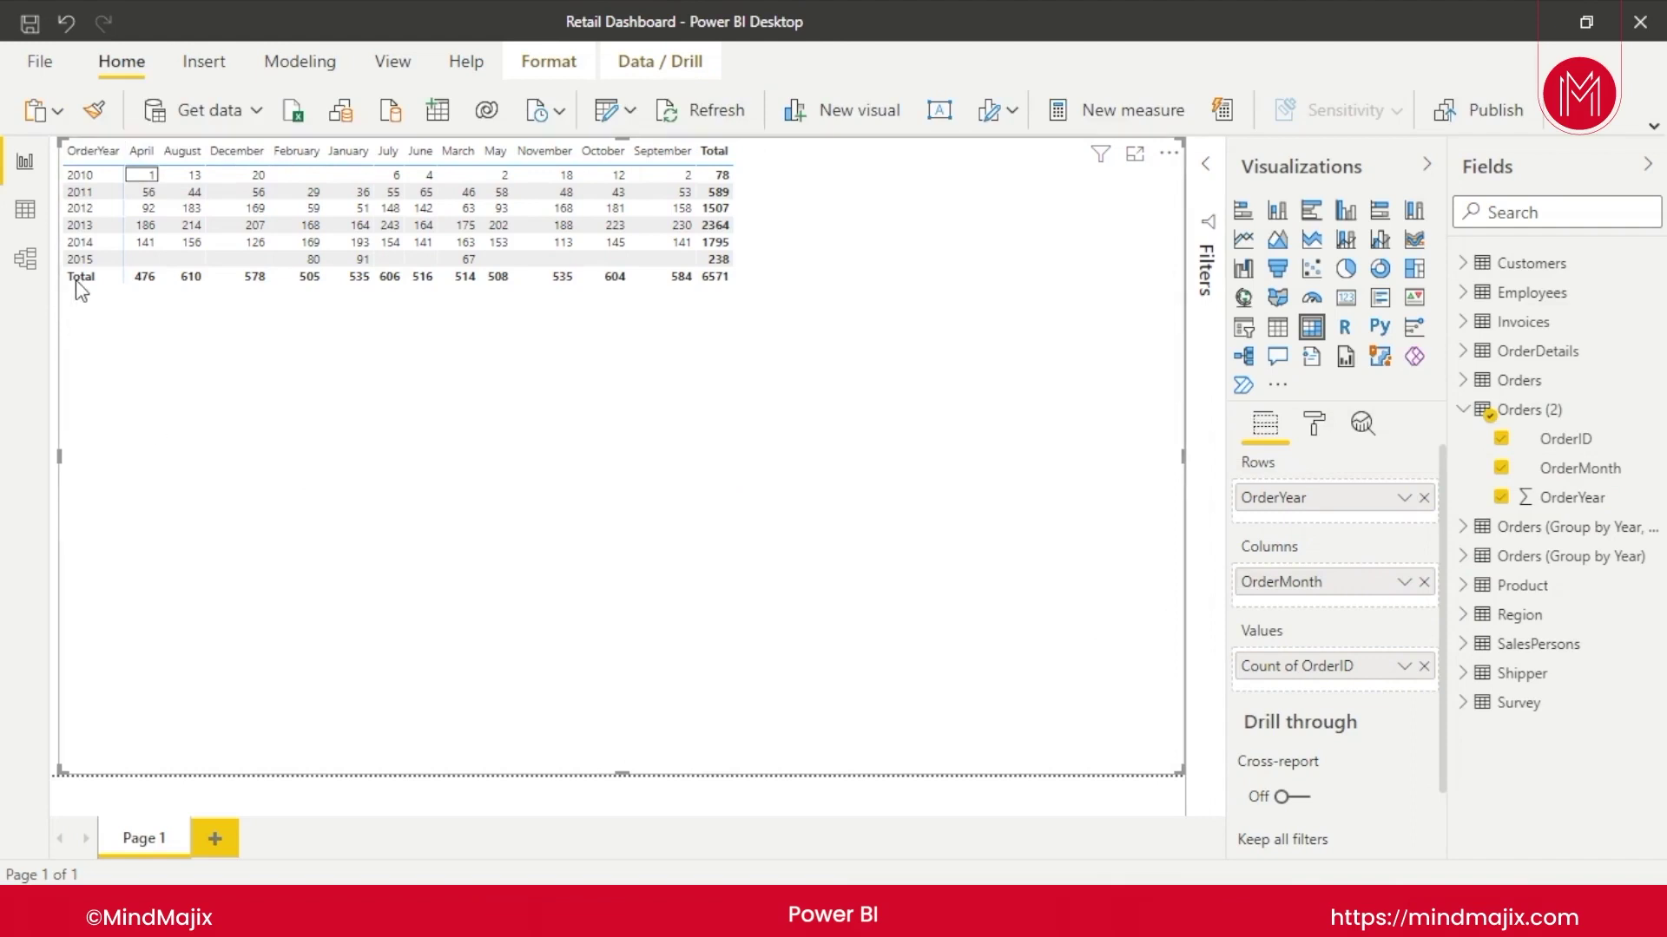
left_click(1169, 154)
mouse_move(1285, 351)
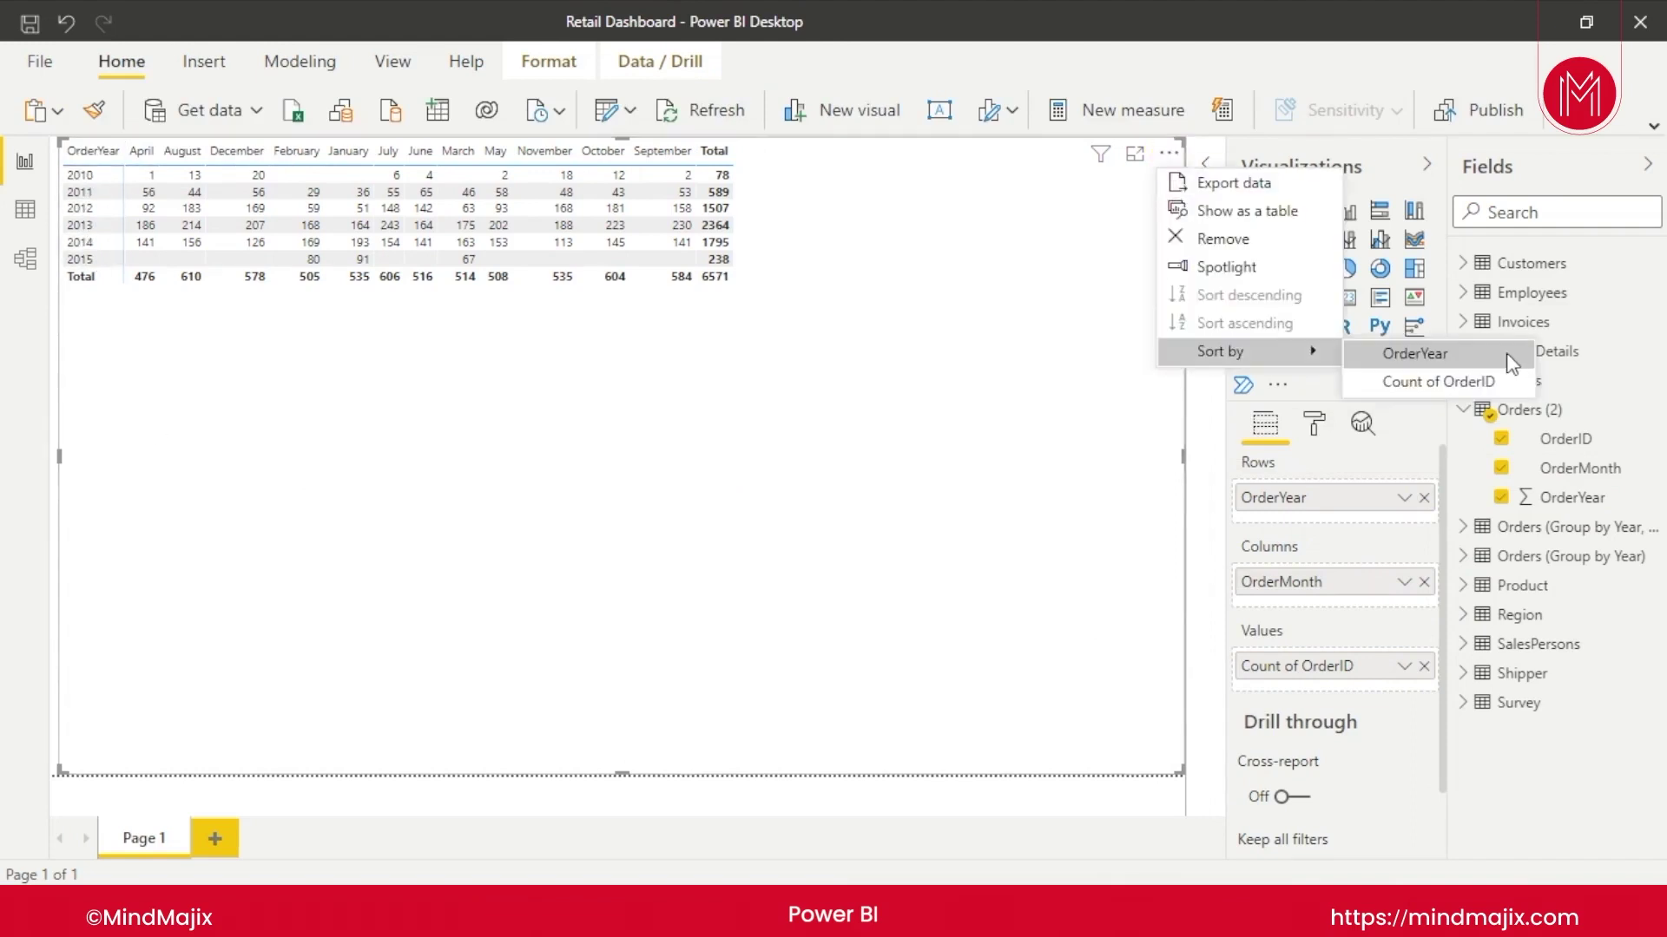
left_click(1445, 358)
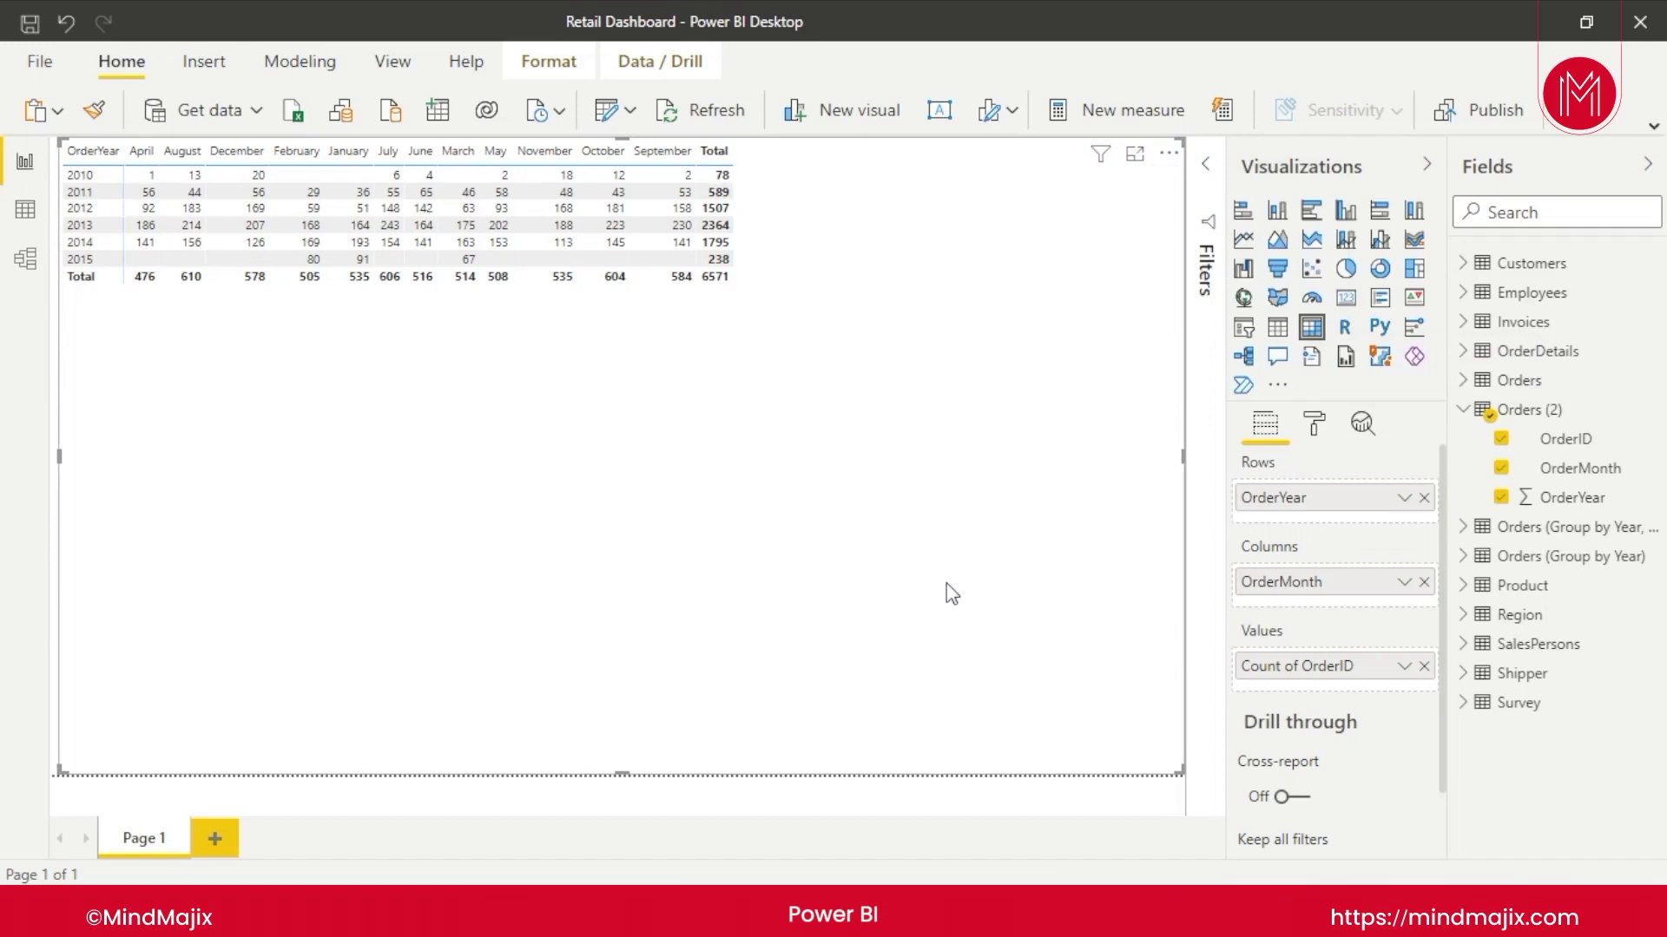
Step: Open the data source settings and review the survey workbook and localhost;OrderDB sources in the current file
left_click(627, 111)
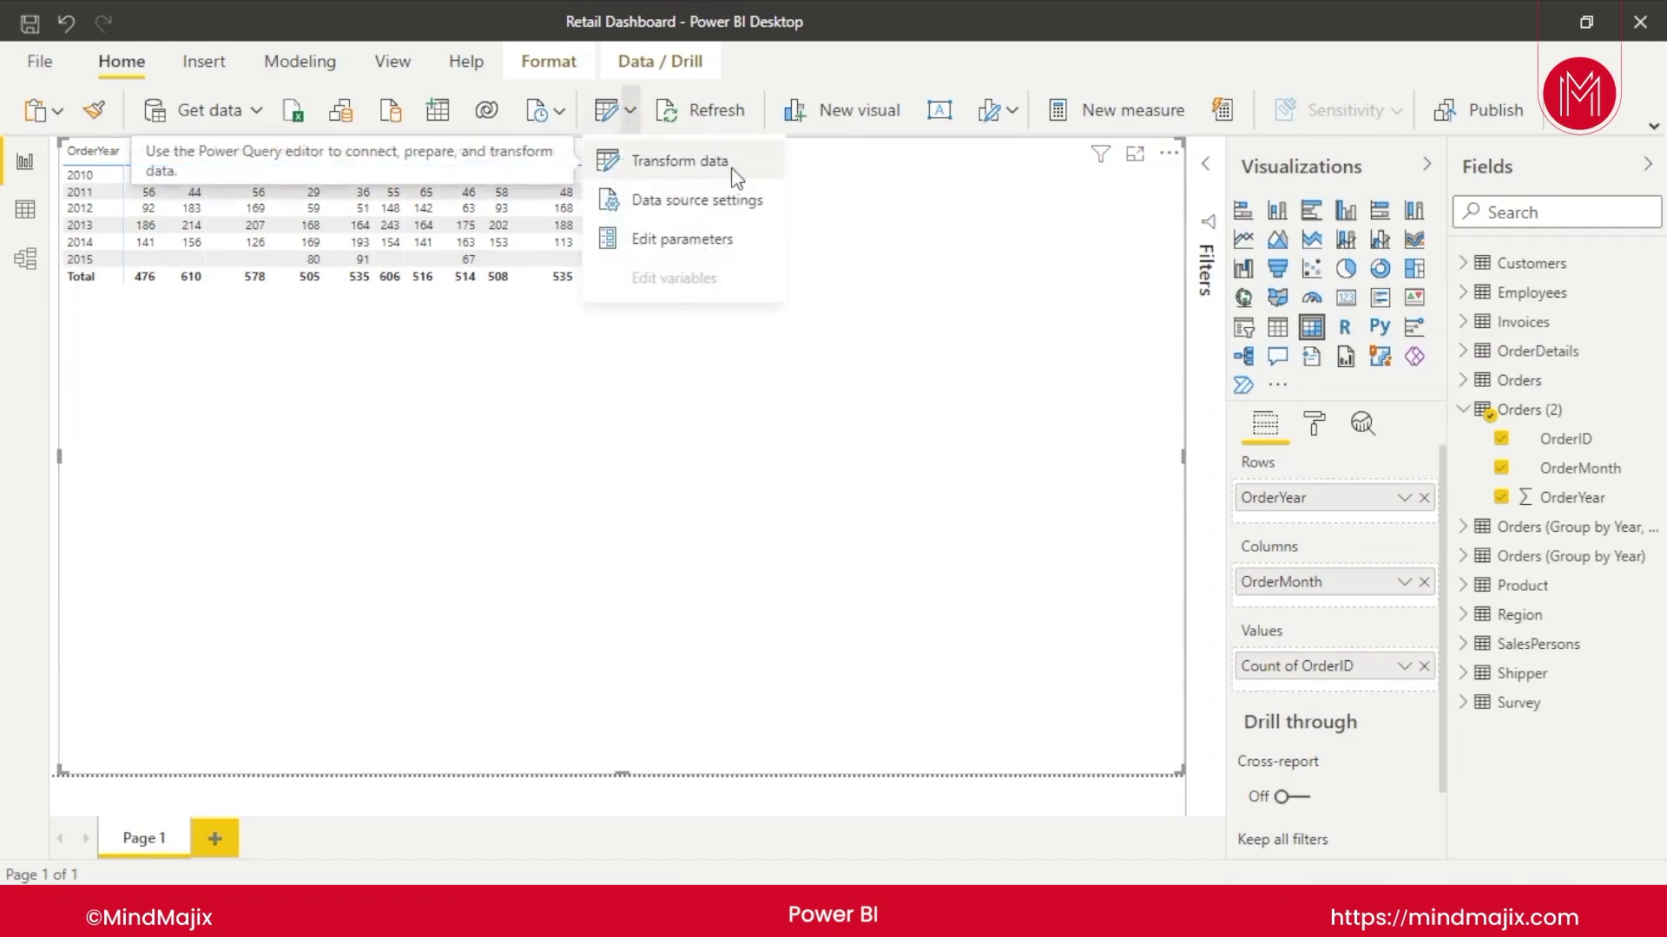
left_click(701, 208)
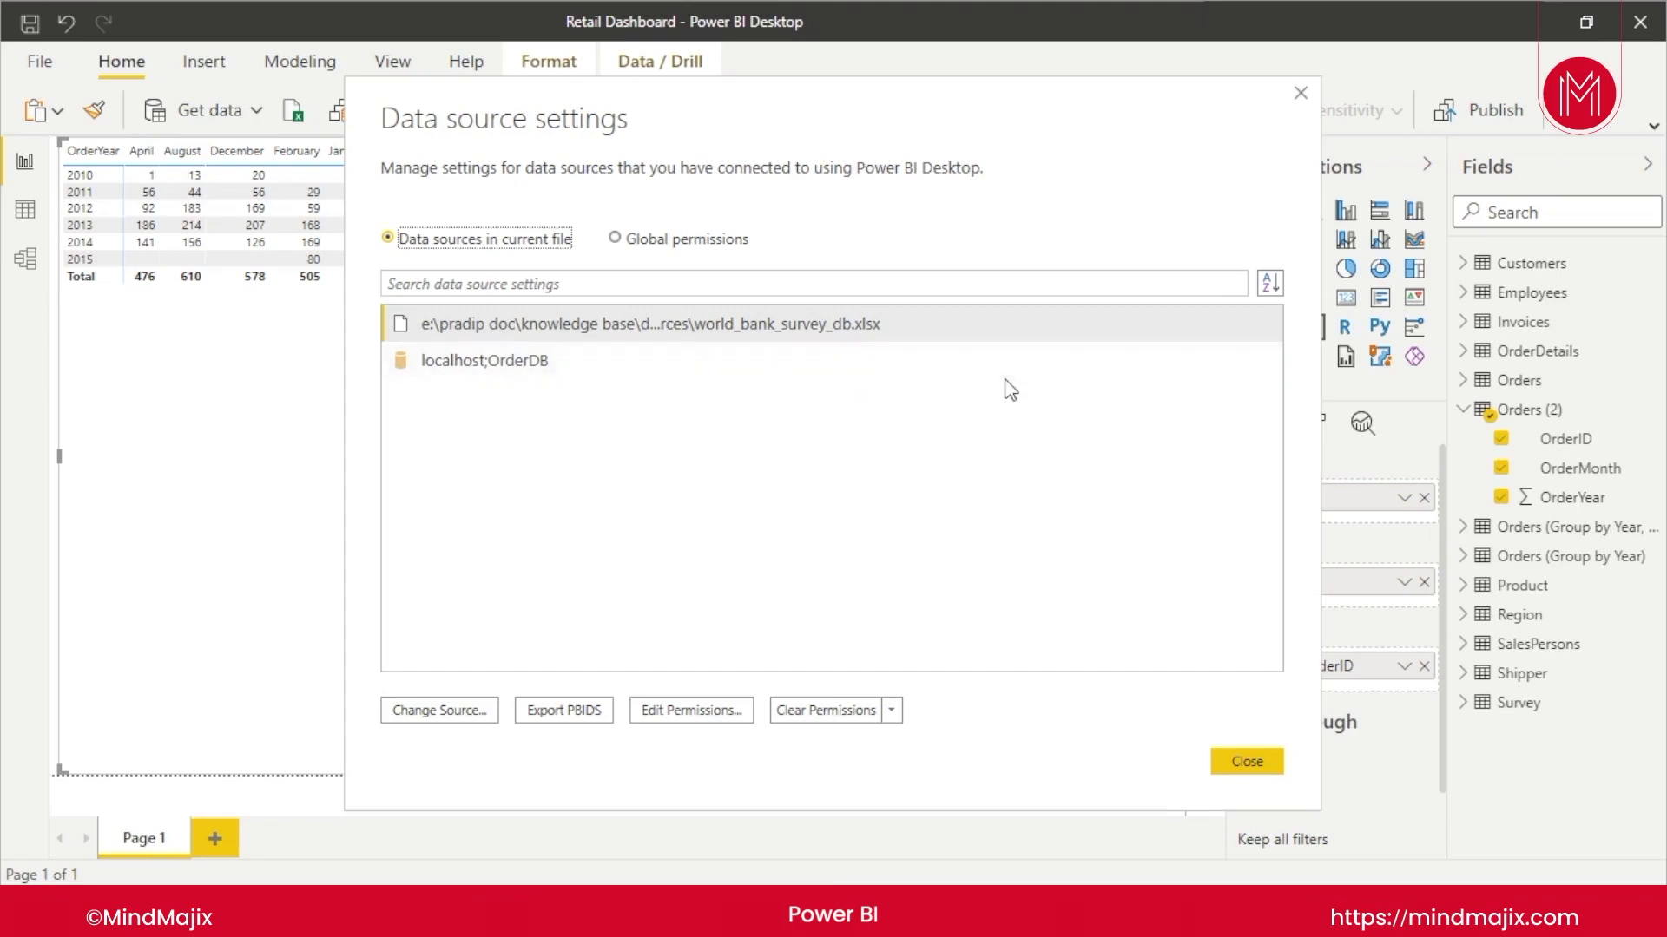
left_click(519, 368)
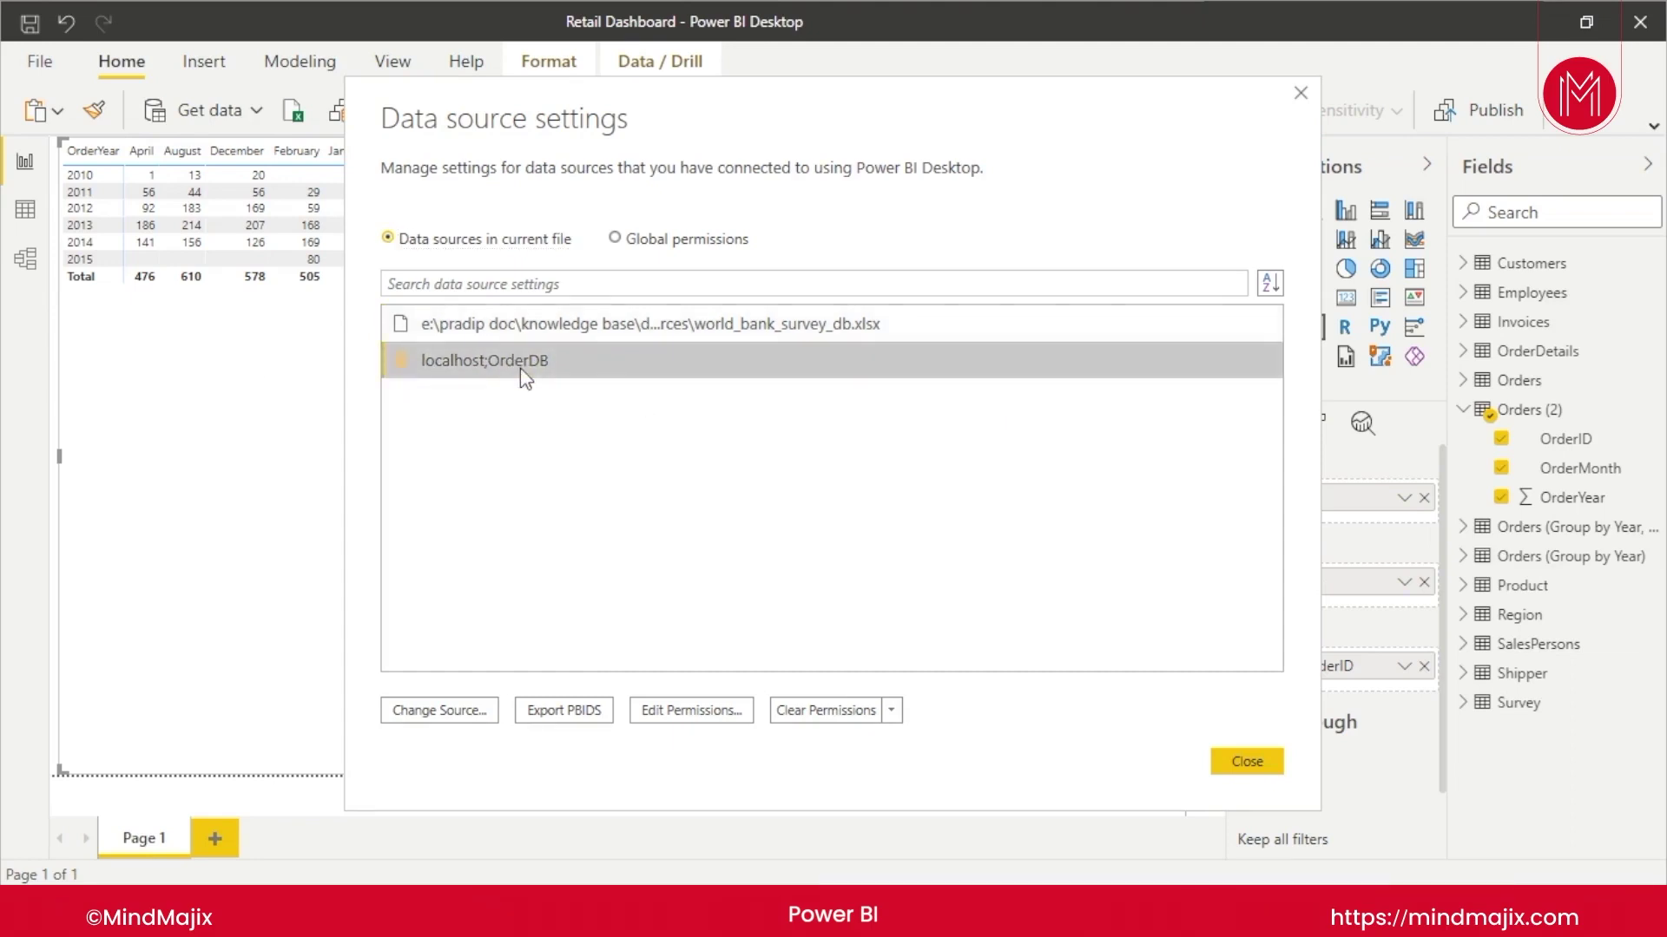
left_click(512, 326)
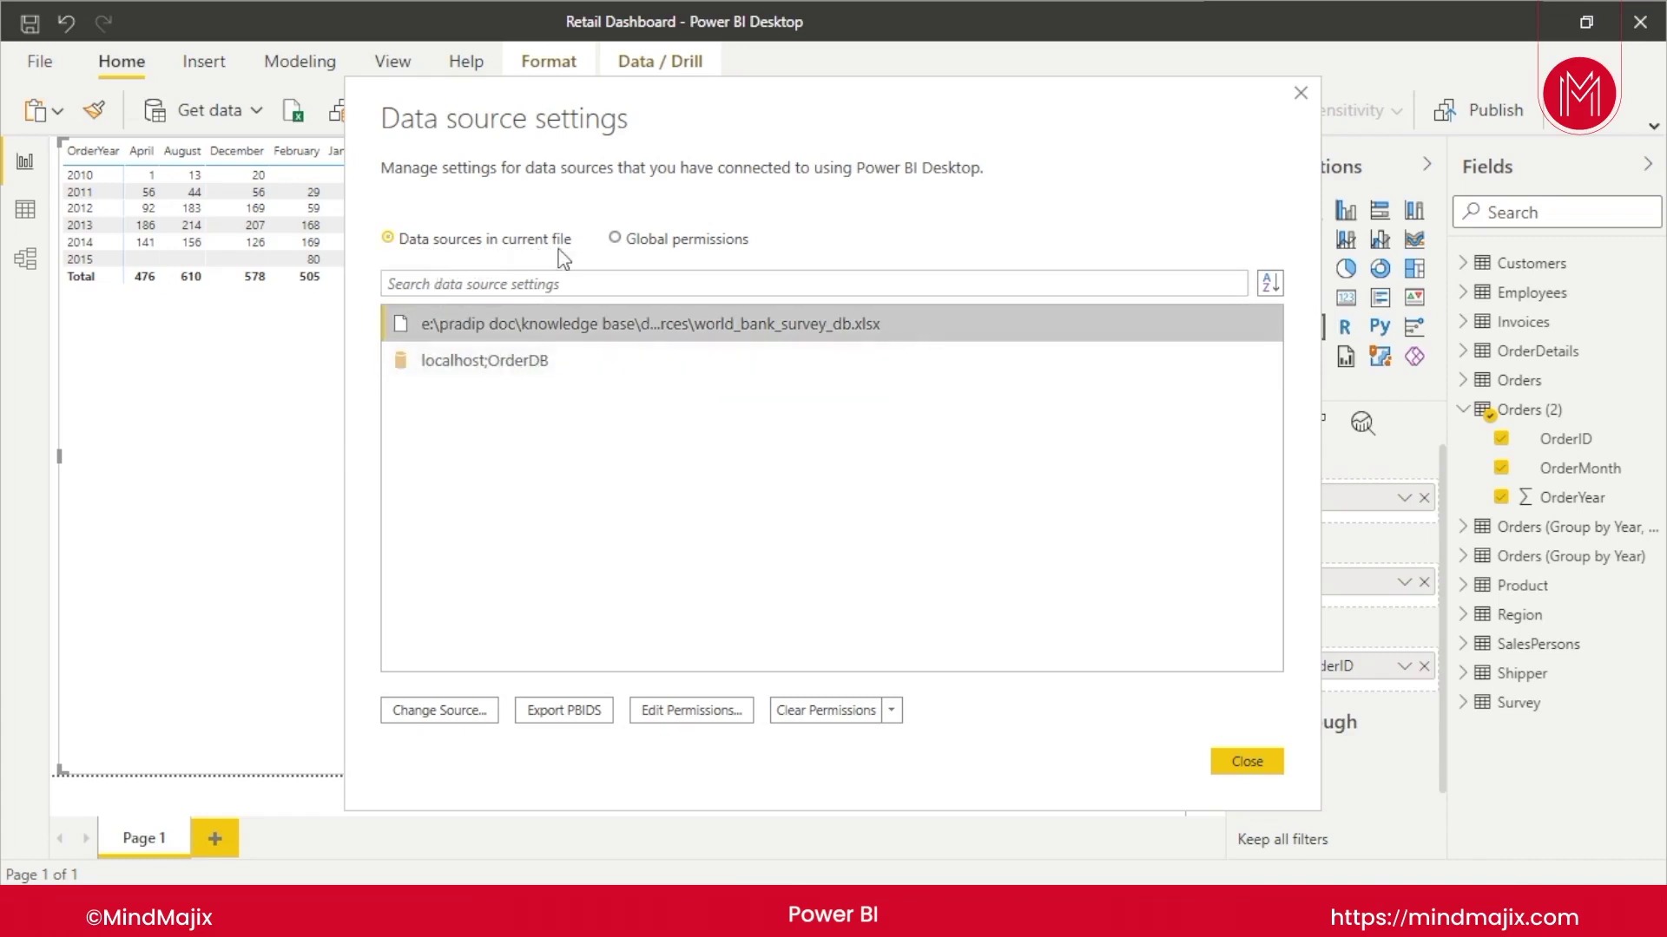
left_click(718, 352)
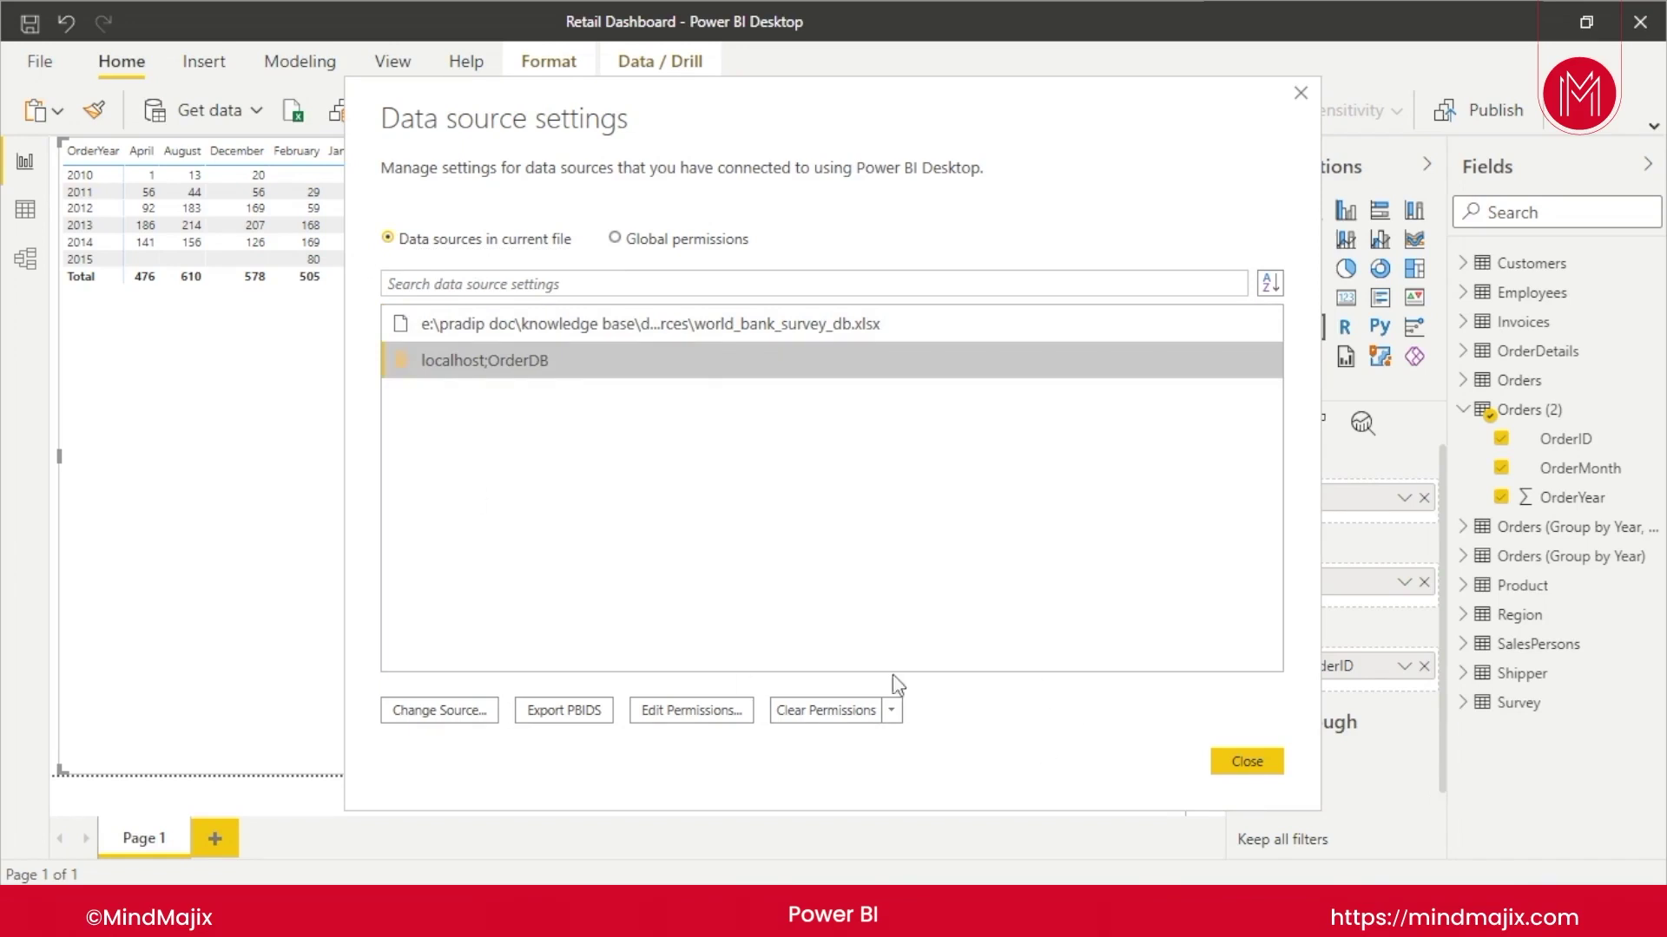
Step: Export the localhost;OrderDB source as a PBIDS file named localhost;OrderDB in the DataSources folder
left_click(587, 717)
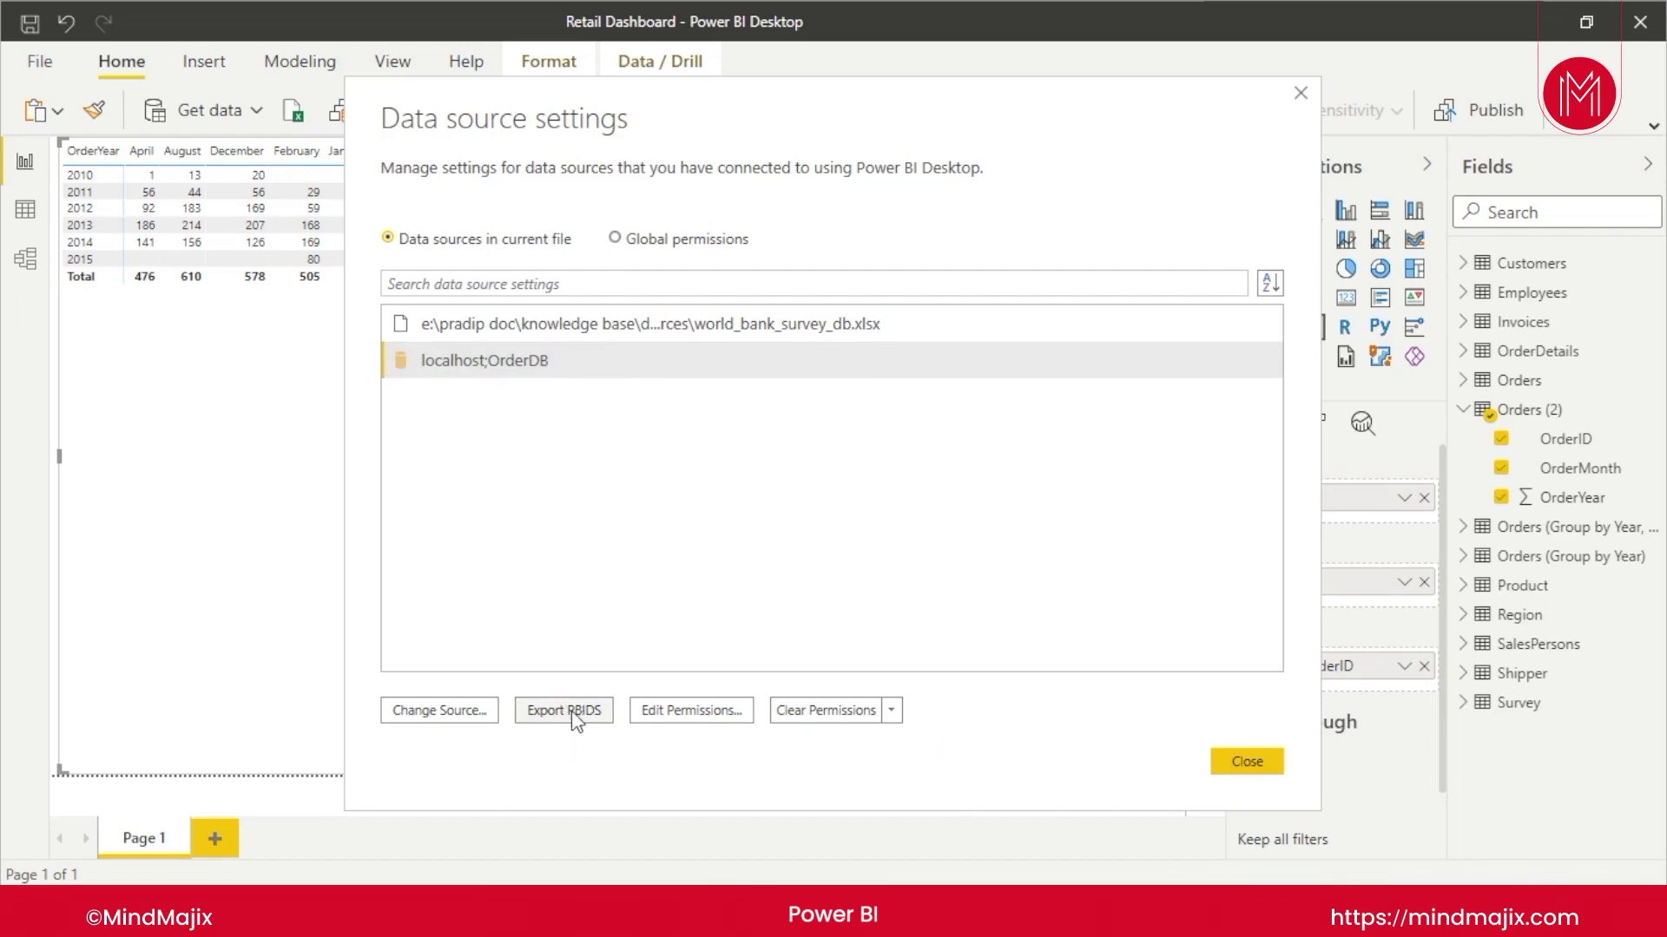
left_click(566, 710)
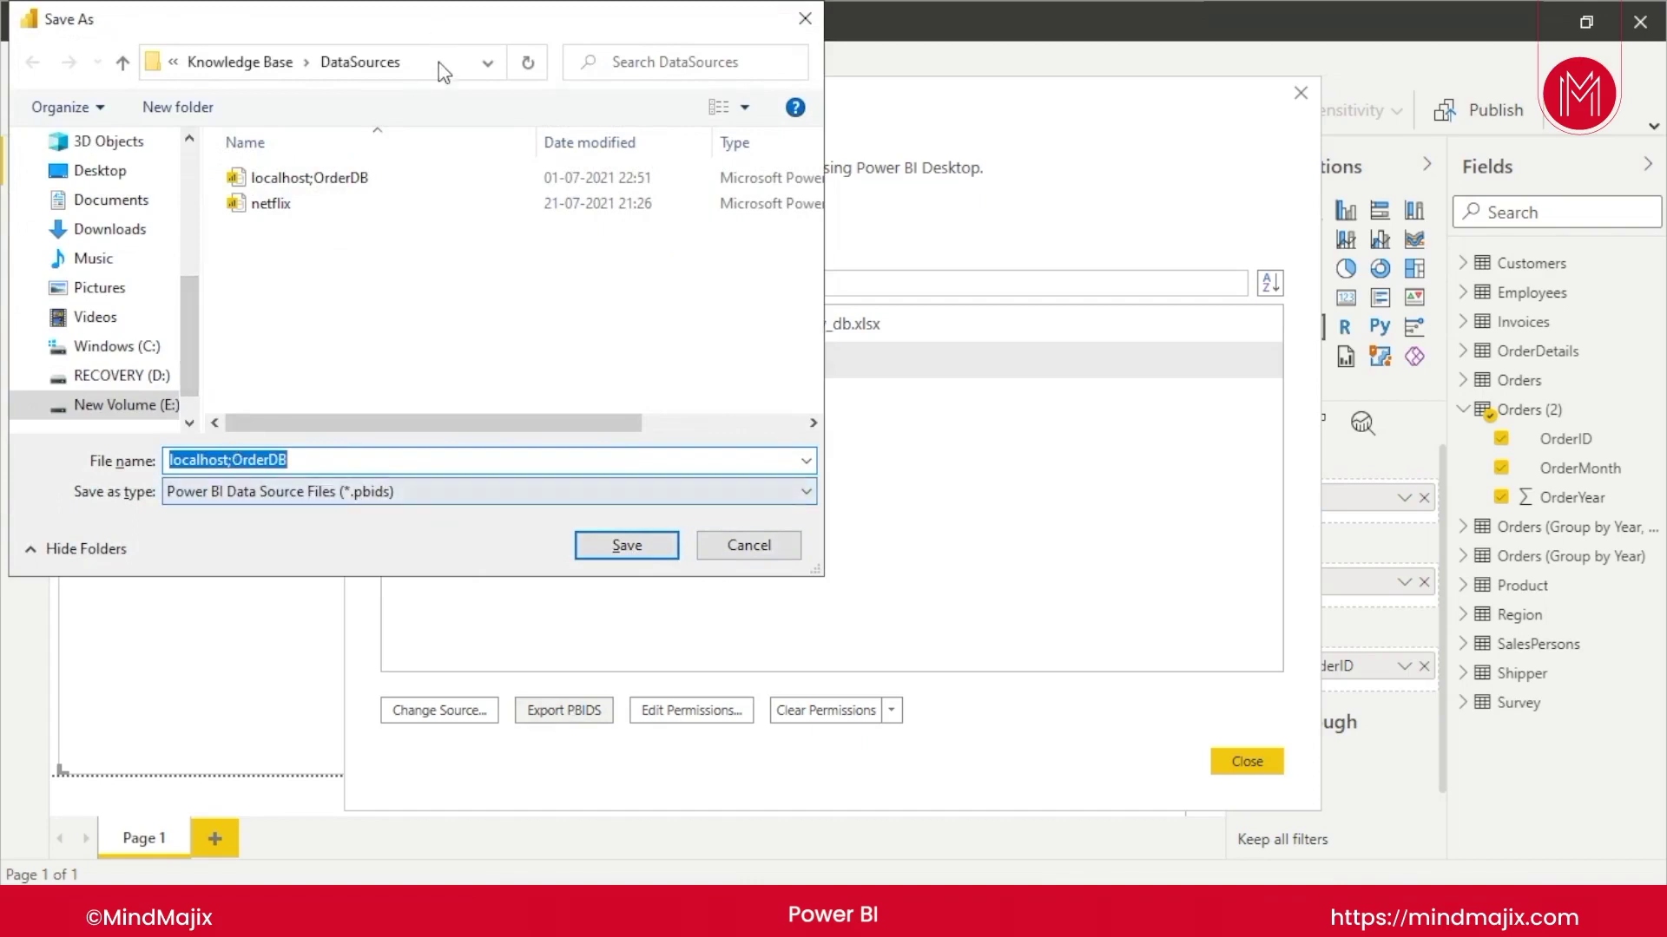
left_click(748, 546)
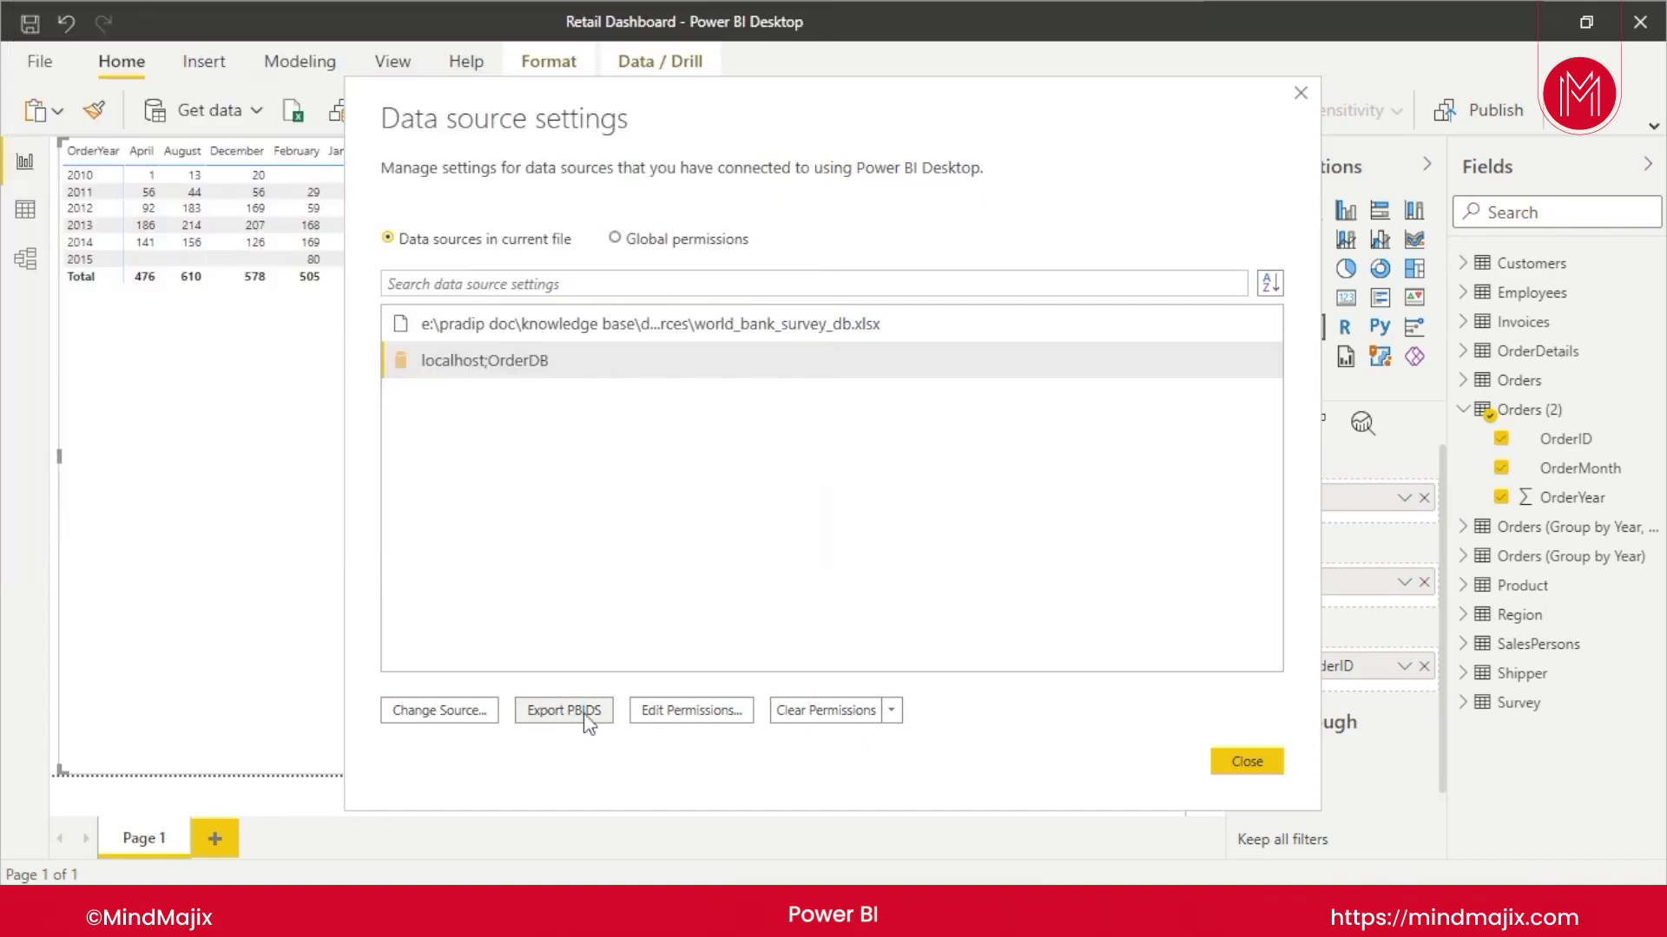
Step: Copy the DataSources folder path from the PBIDS export dialog and open that folder in File Explorer
left_click(564, 710)
left_click(434, 64)
key("ctrl+c")
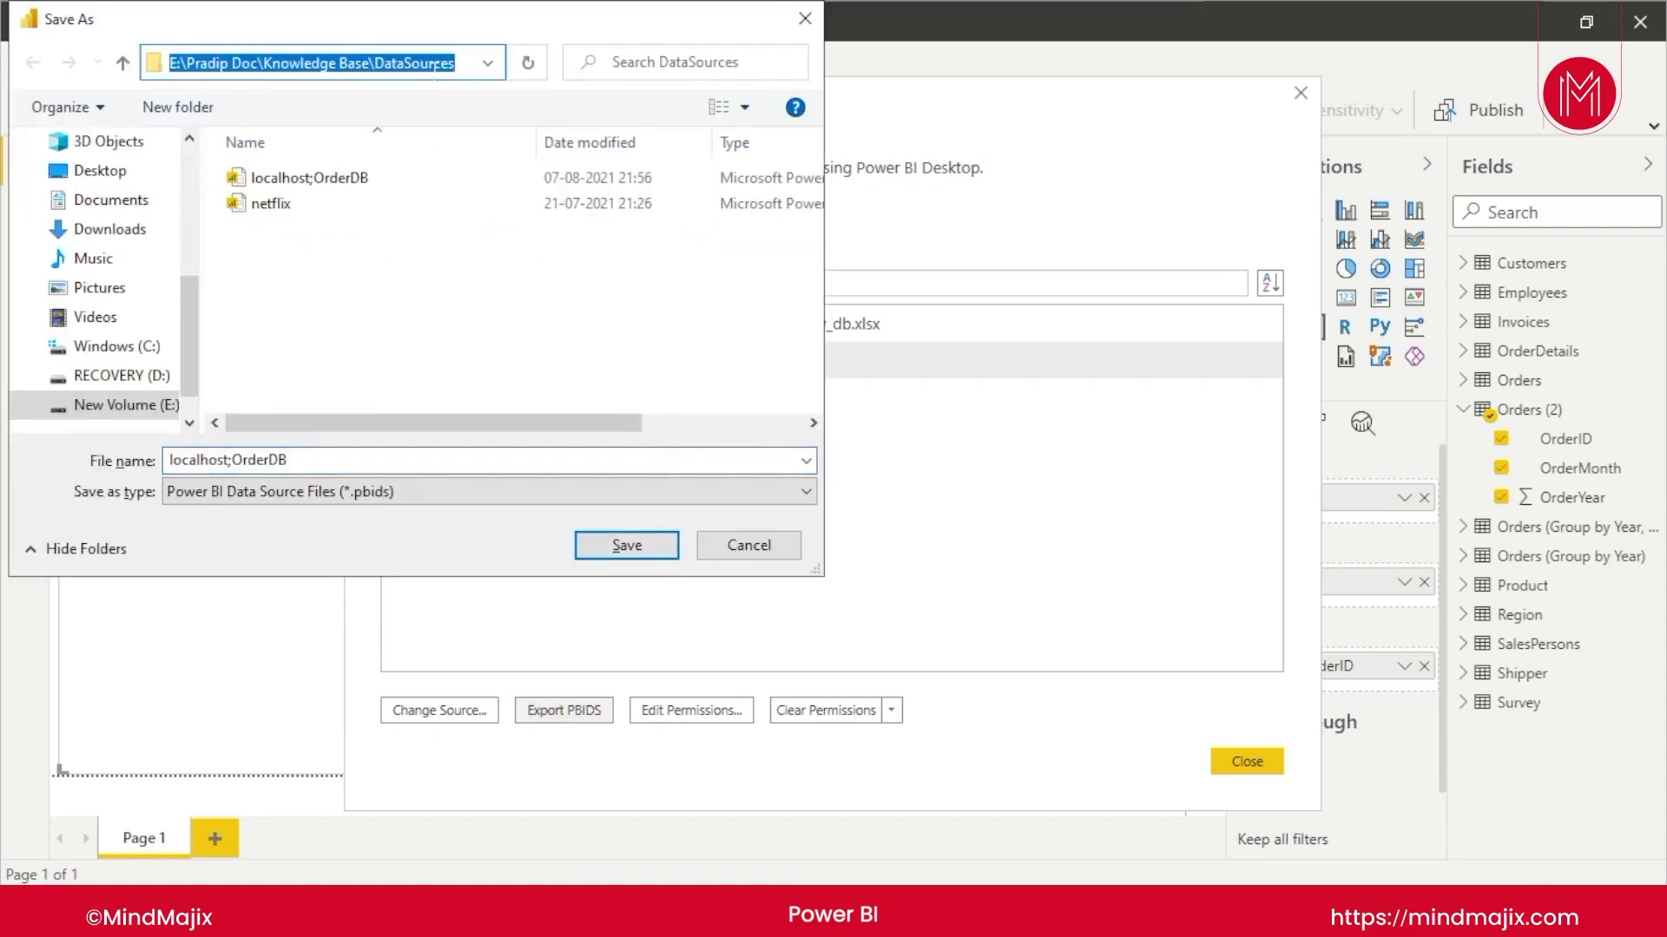
left_click(748, 545)
key("alt+Tab")
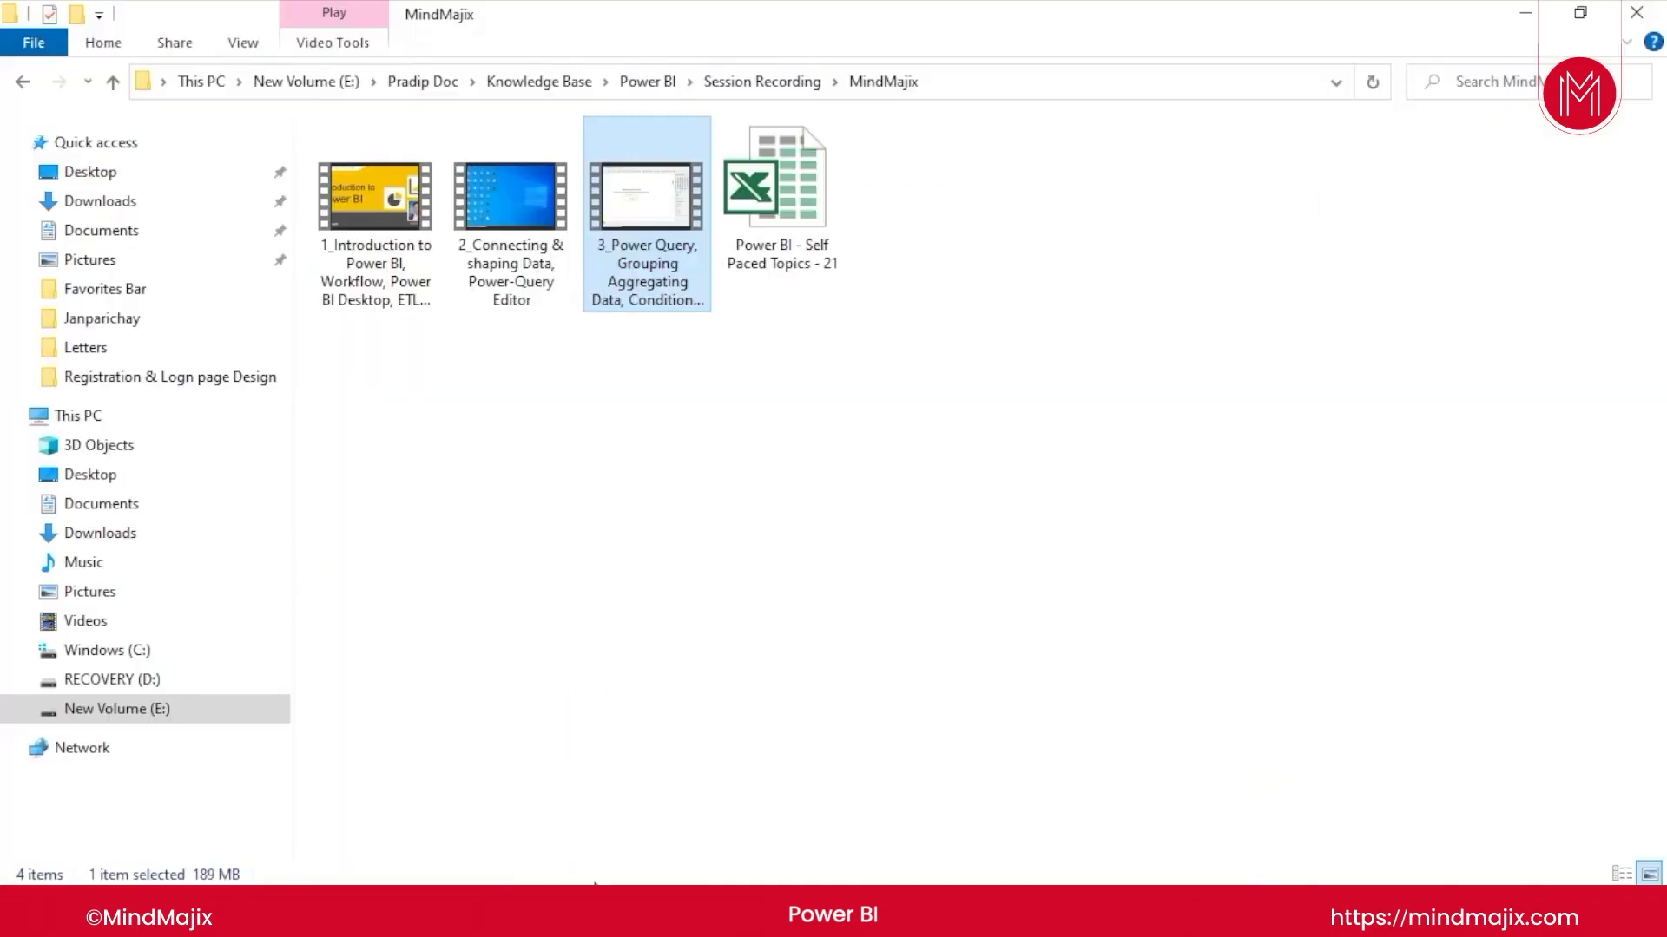
left_click(952, 95)
key("ctrl+v")
key("Return")
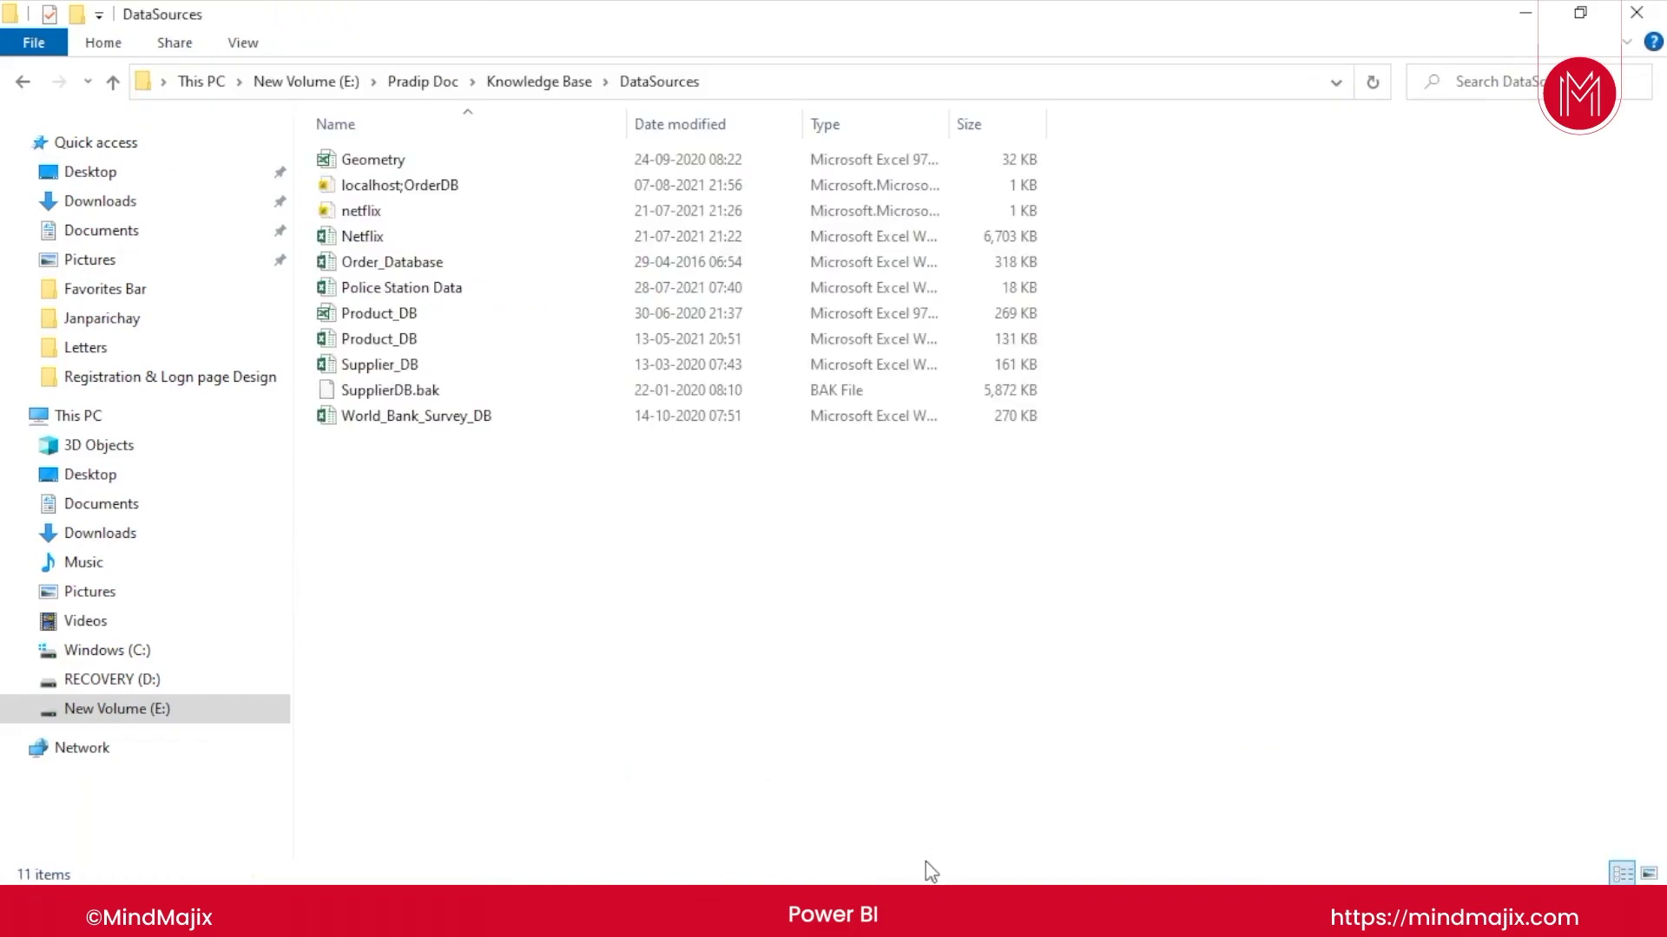
Step: Open the exported localhost;OrderDB file in a new Power BI Desktop report and inspect its data view
double_click(461, 190)
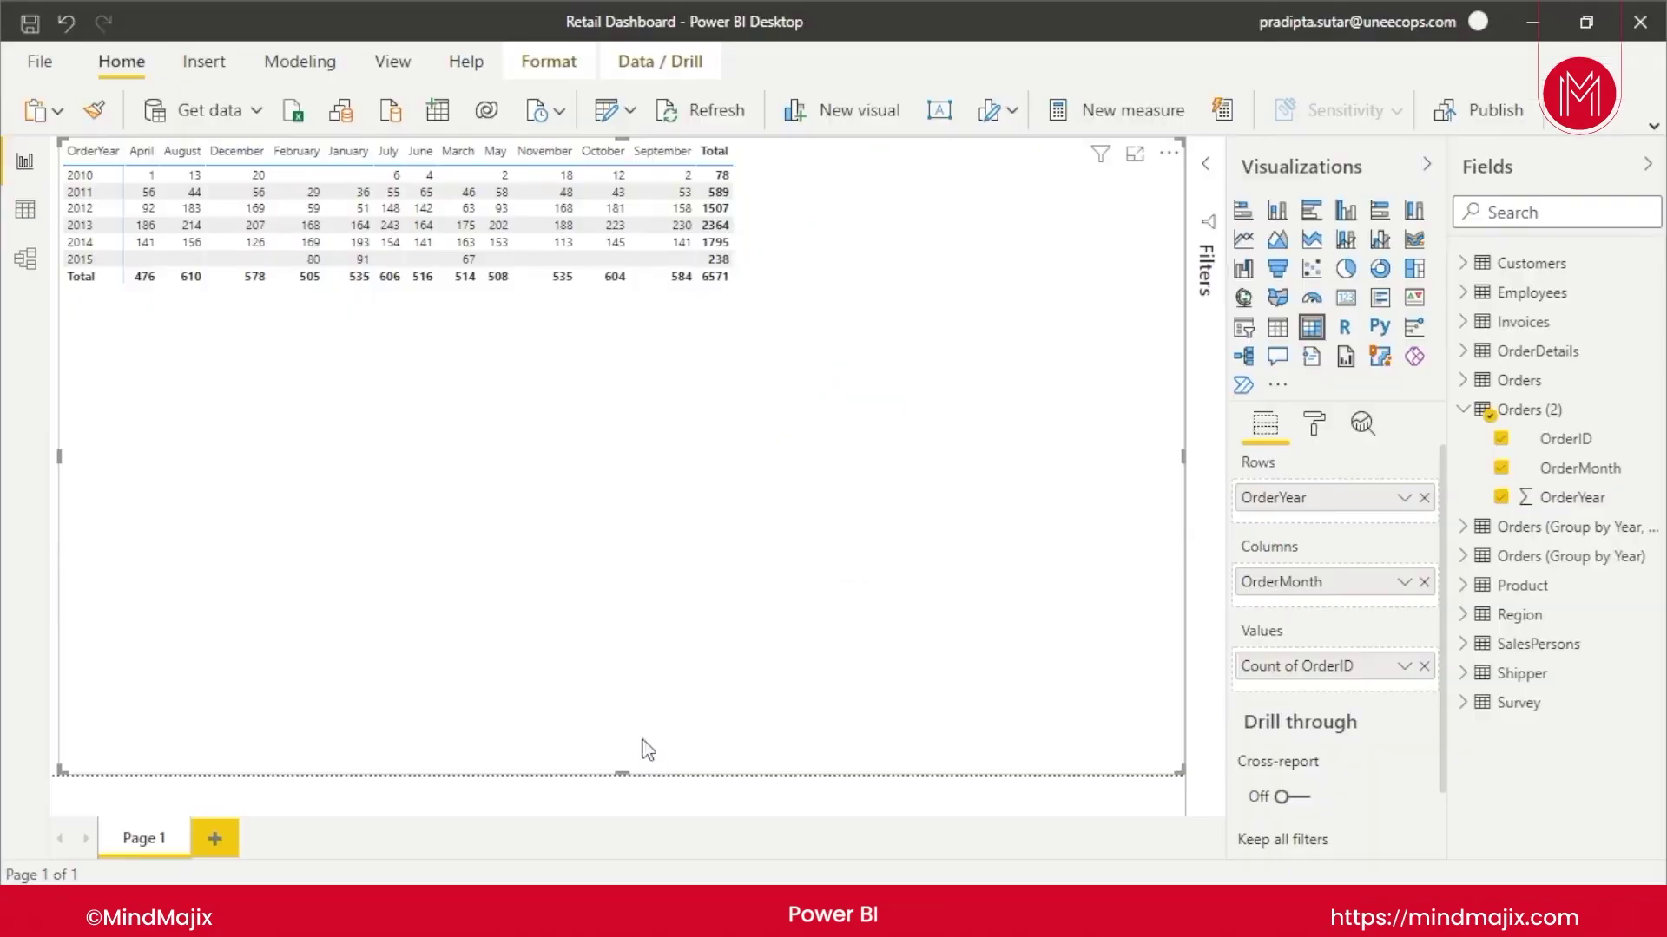
left_click(1628, 33)
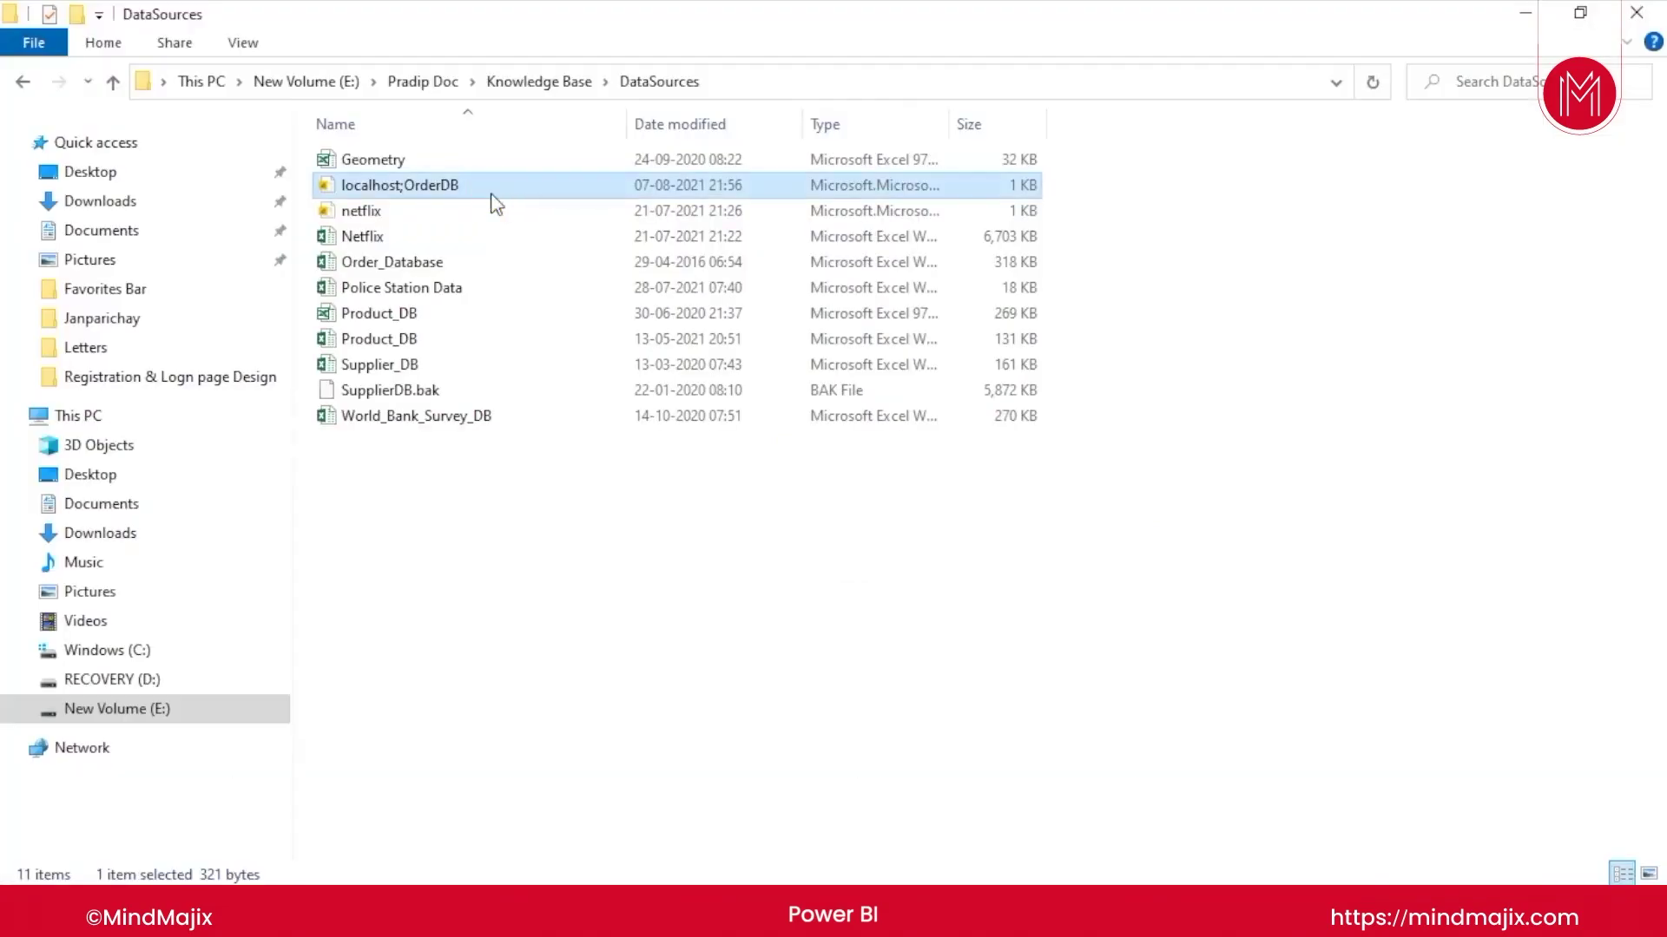
double_click(495, 203)
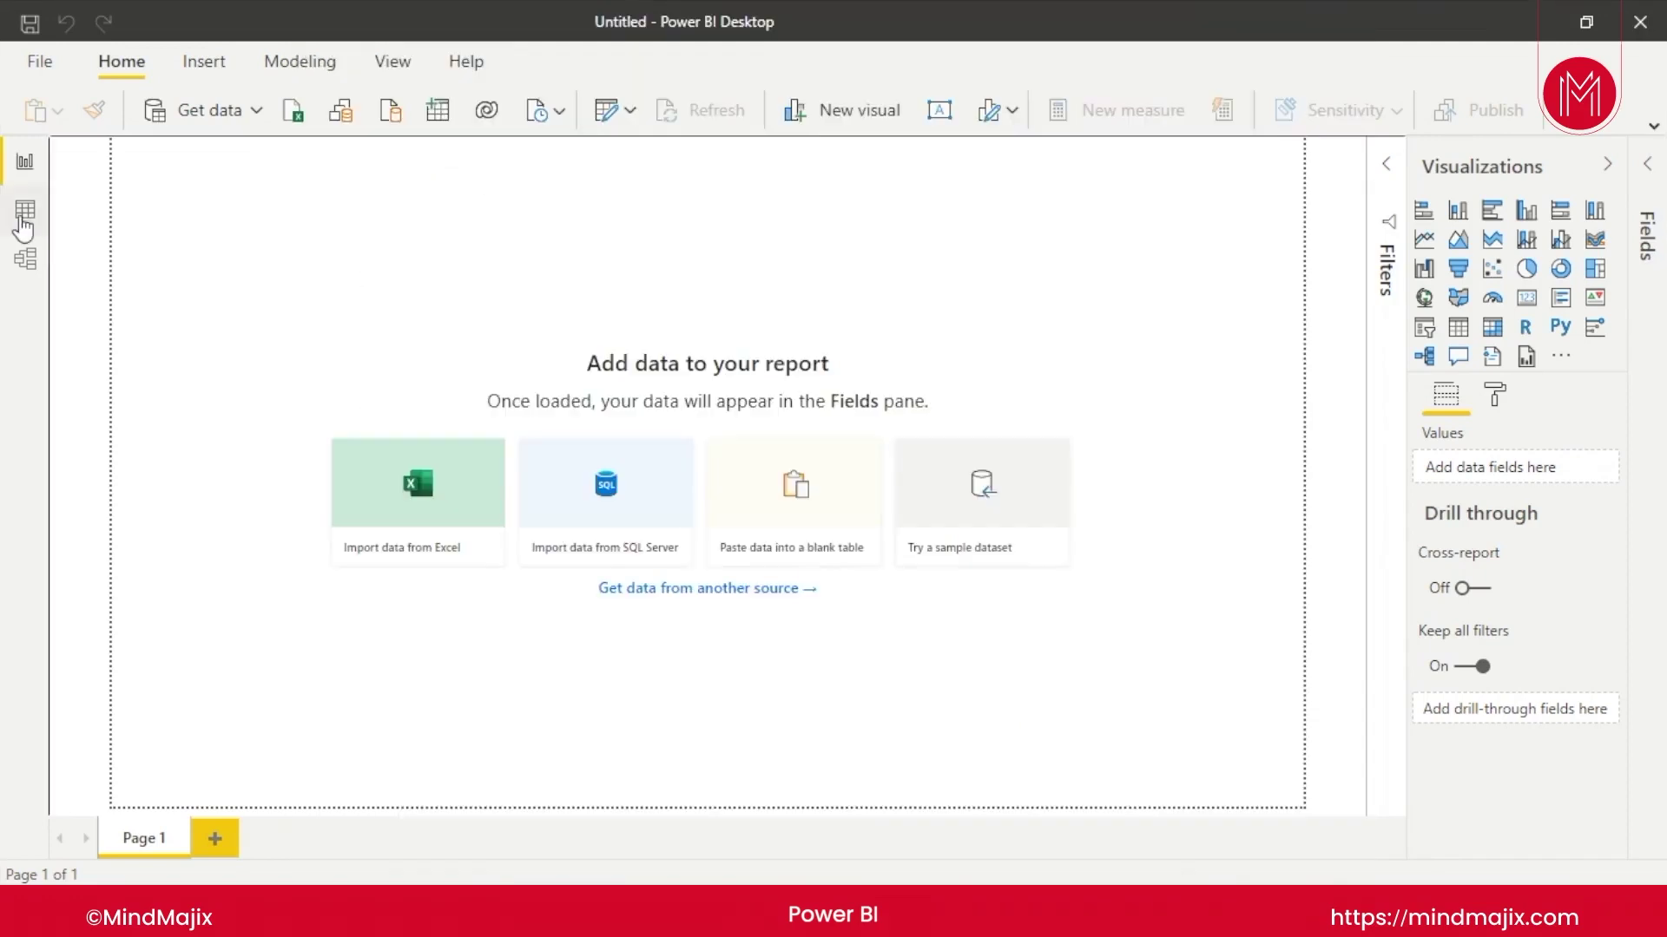
left_click(23, 219)
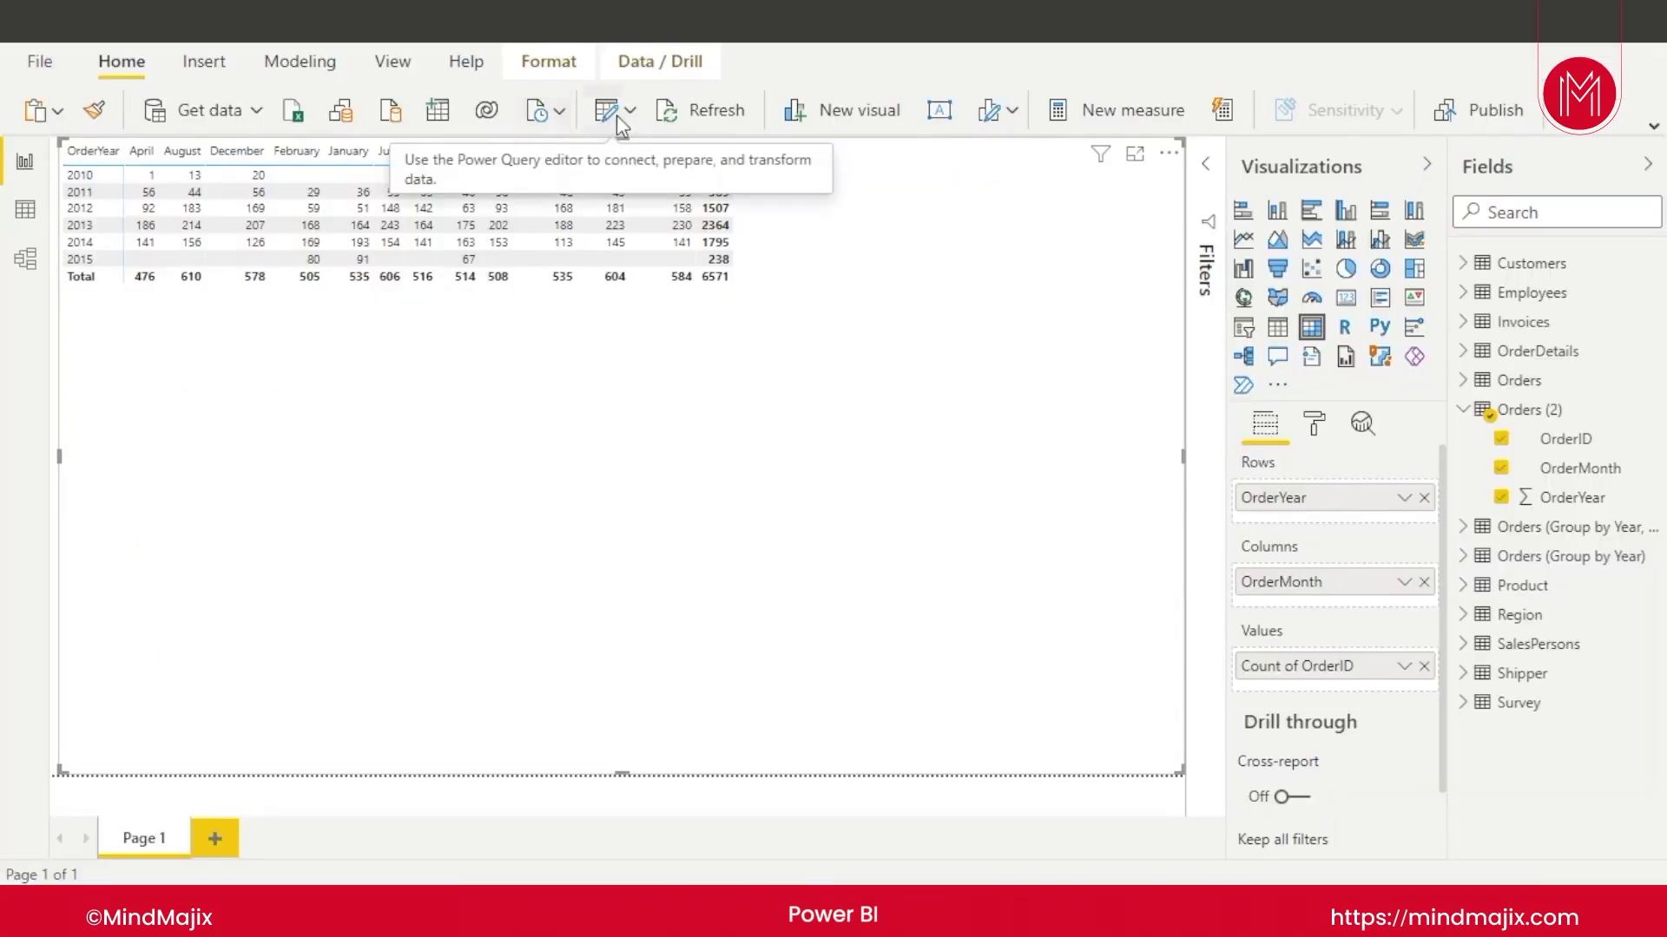
Step: Open the data source settings and set the localhost;OrderDB source's privacy level to Public
left_click(616, 114)
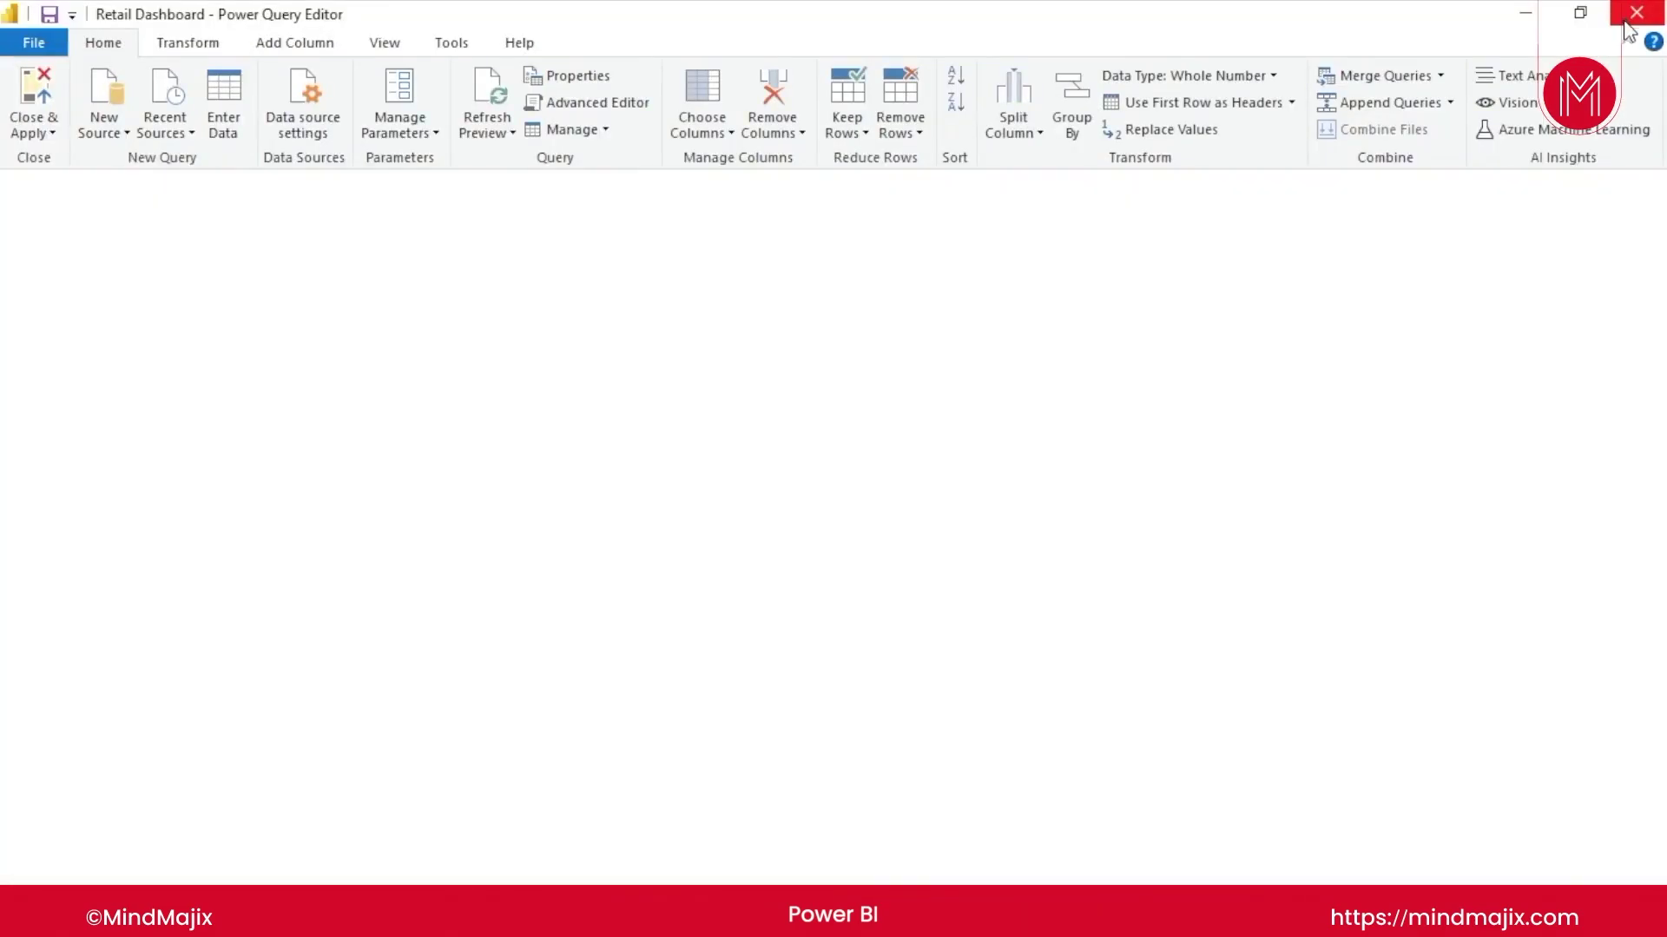
left_click(1629, 26)
left_click(631, 122)
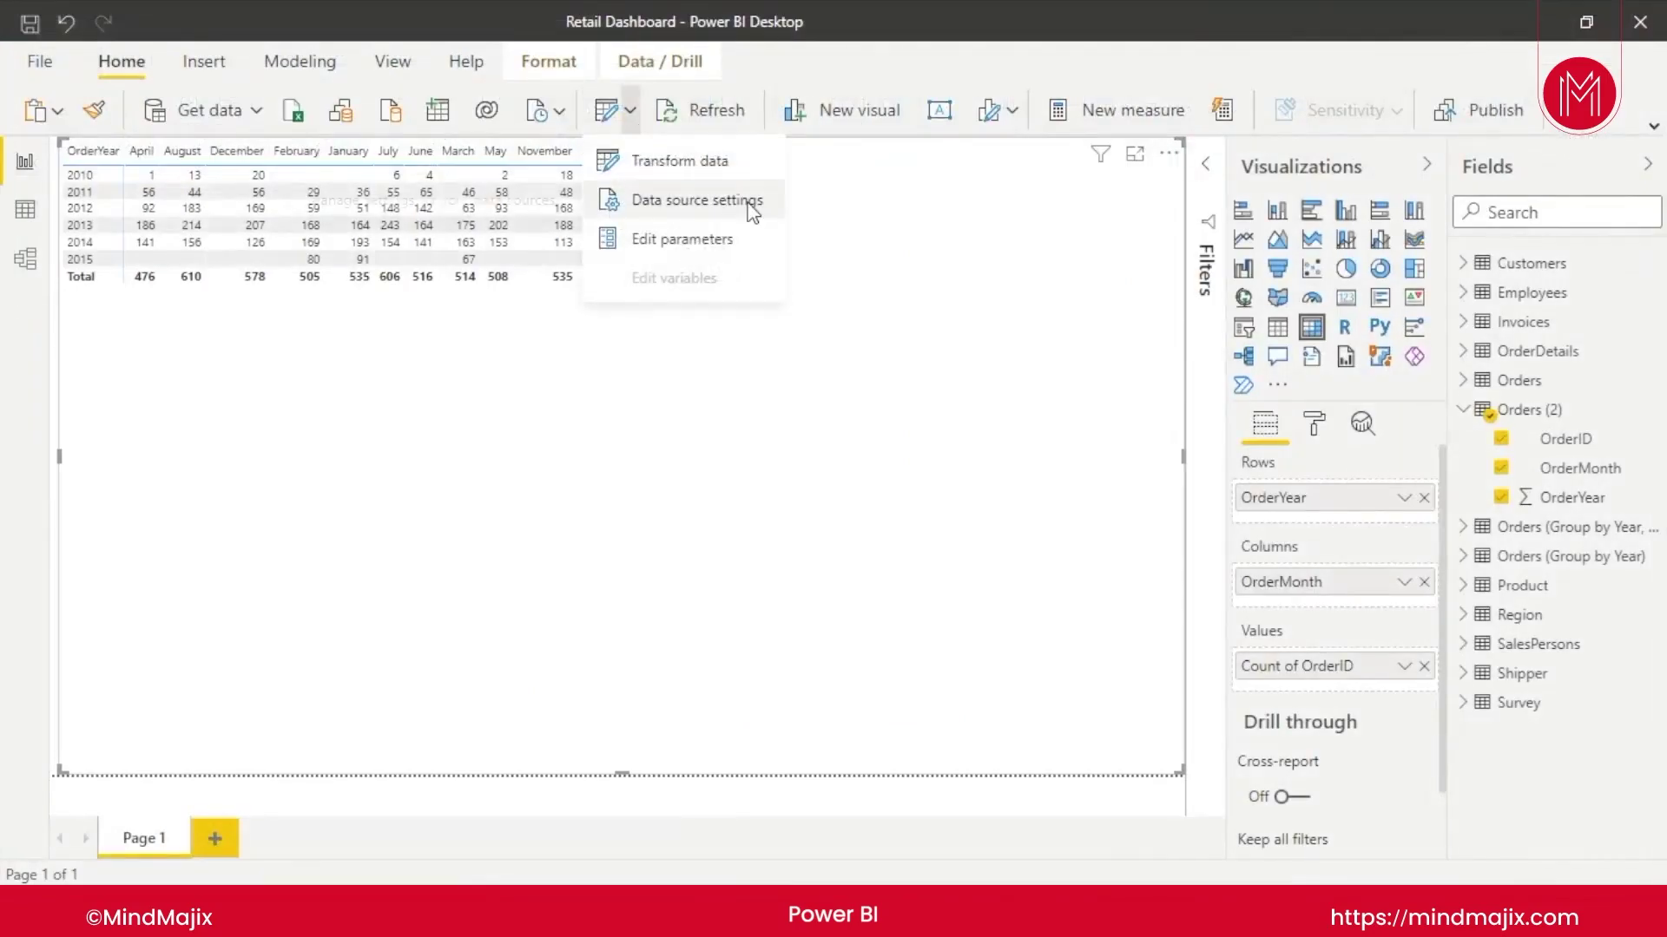
left_click(742, 213)
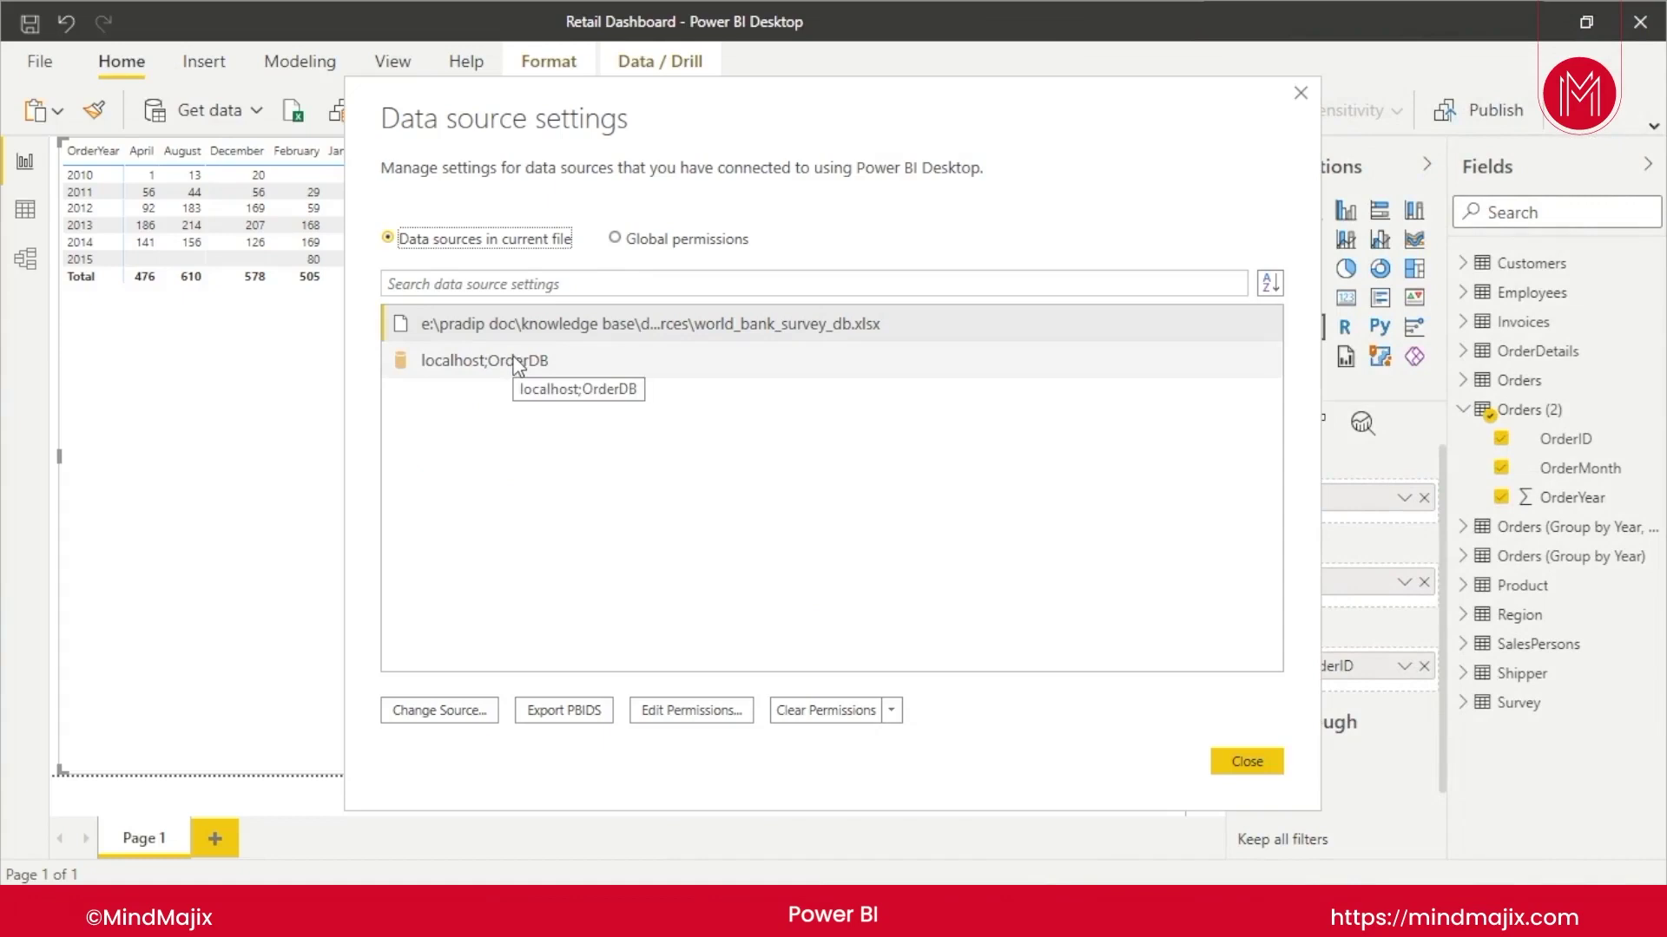
left_click(544, 370)
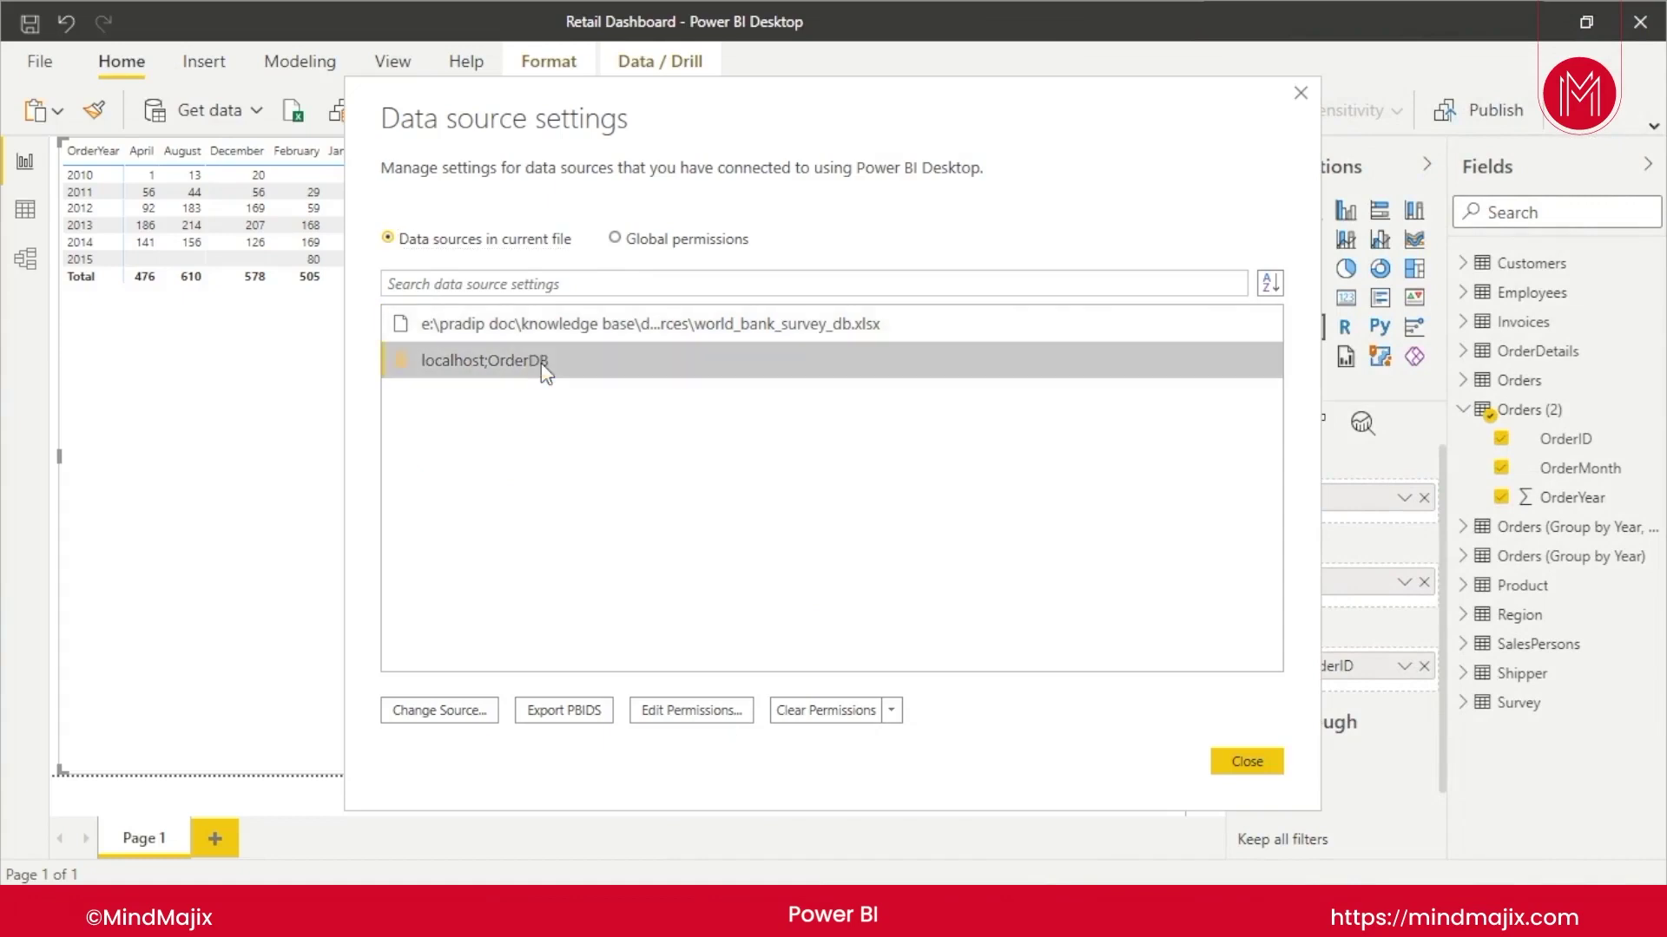
left_click(646, 710)
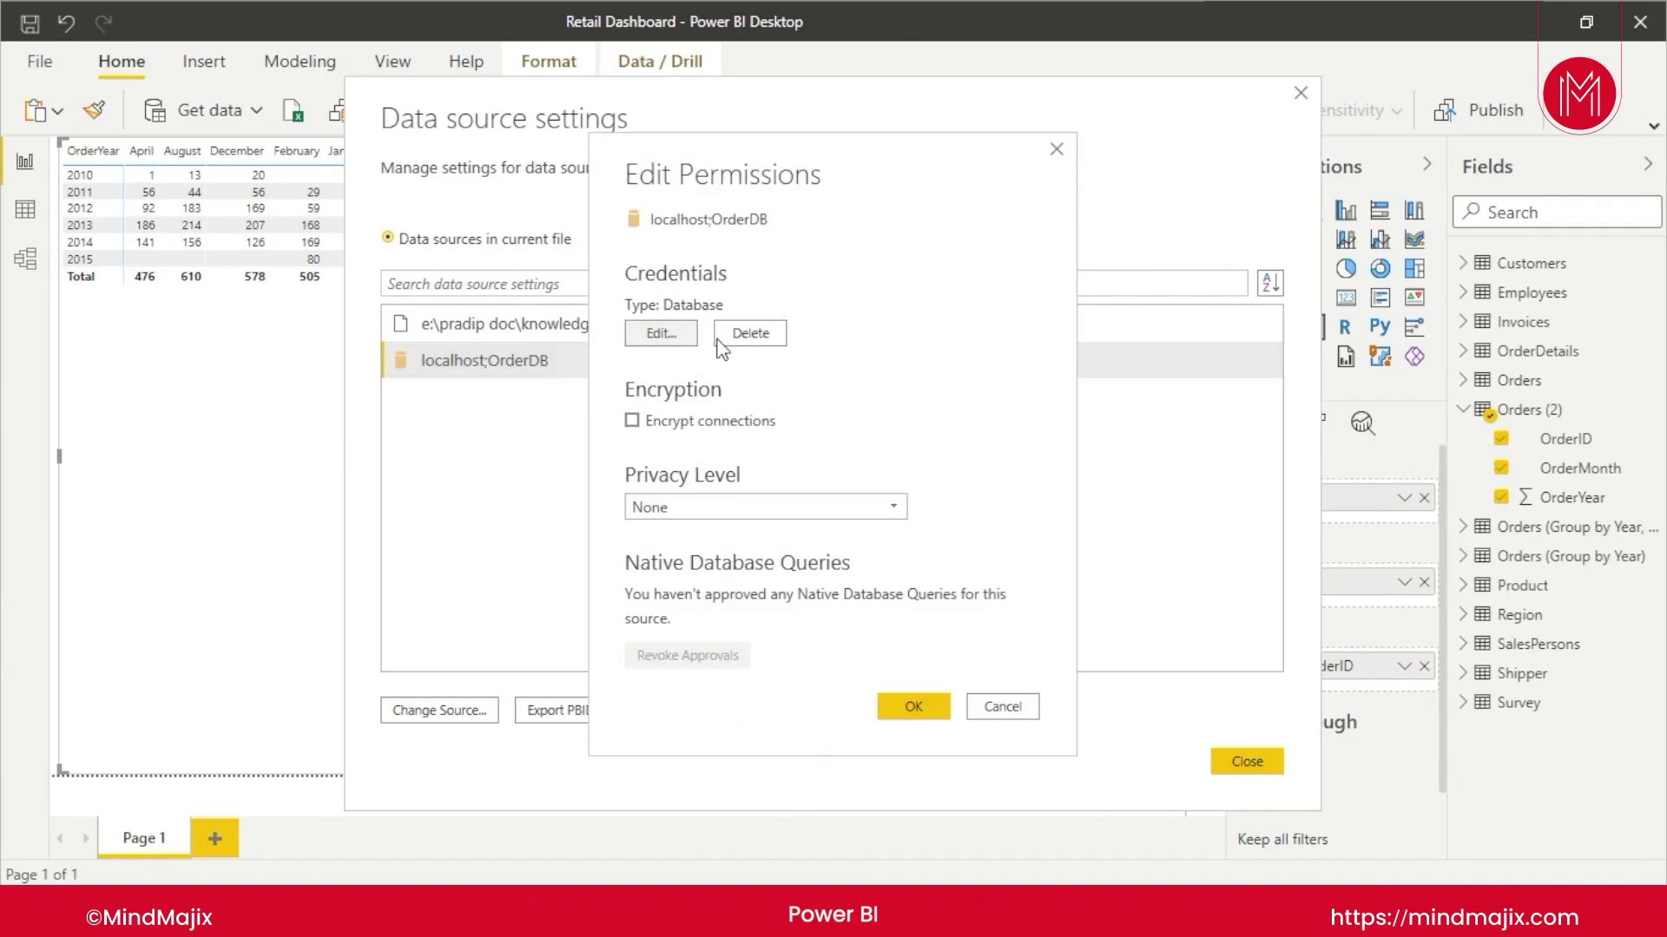
left_click(899, 510)
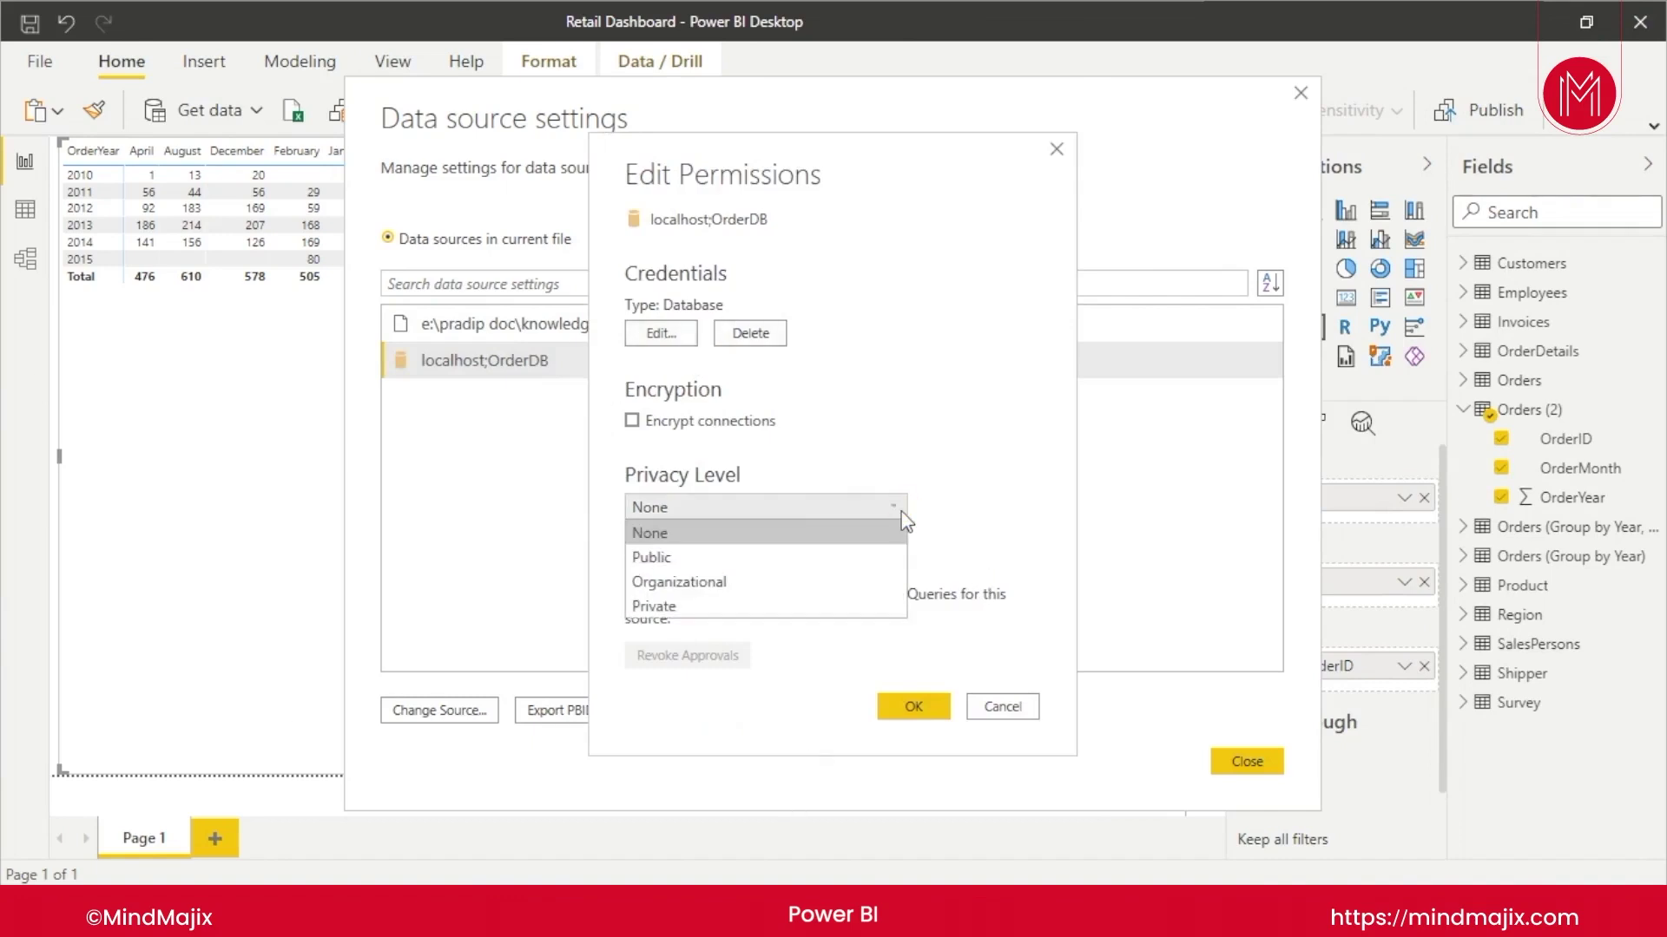
left_click(868, 557)
left_click(920, 708)
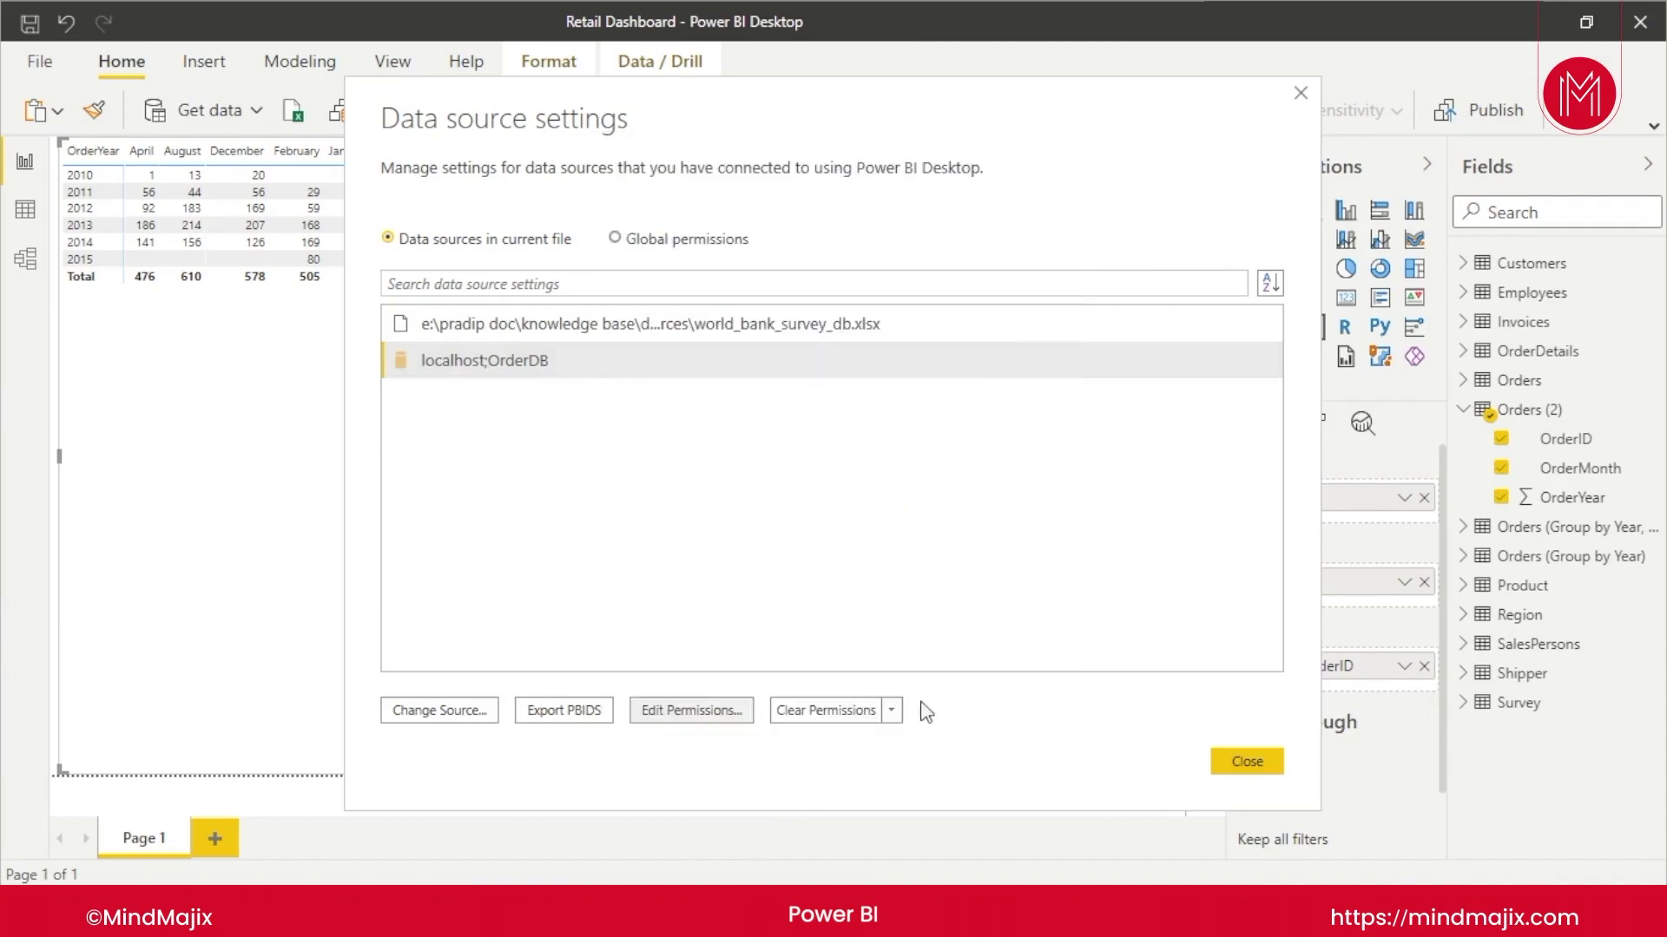
Step: Export the localhost;OrderDB source as a second PBIDS file named localhost;OrderDB1 in the DataSources folder
left_click(556, 711)
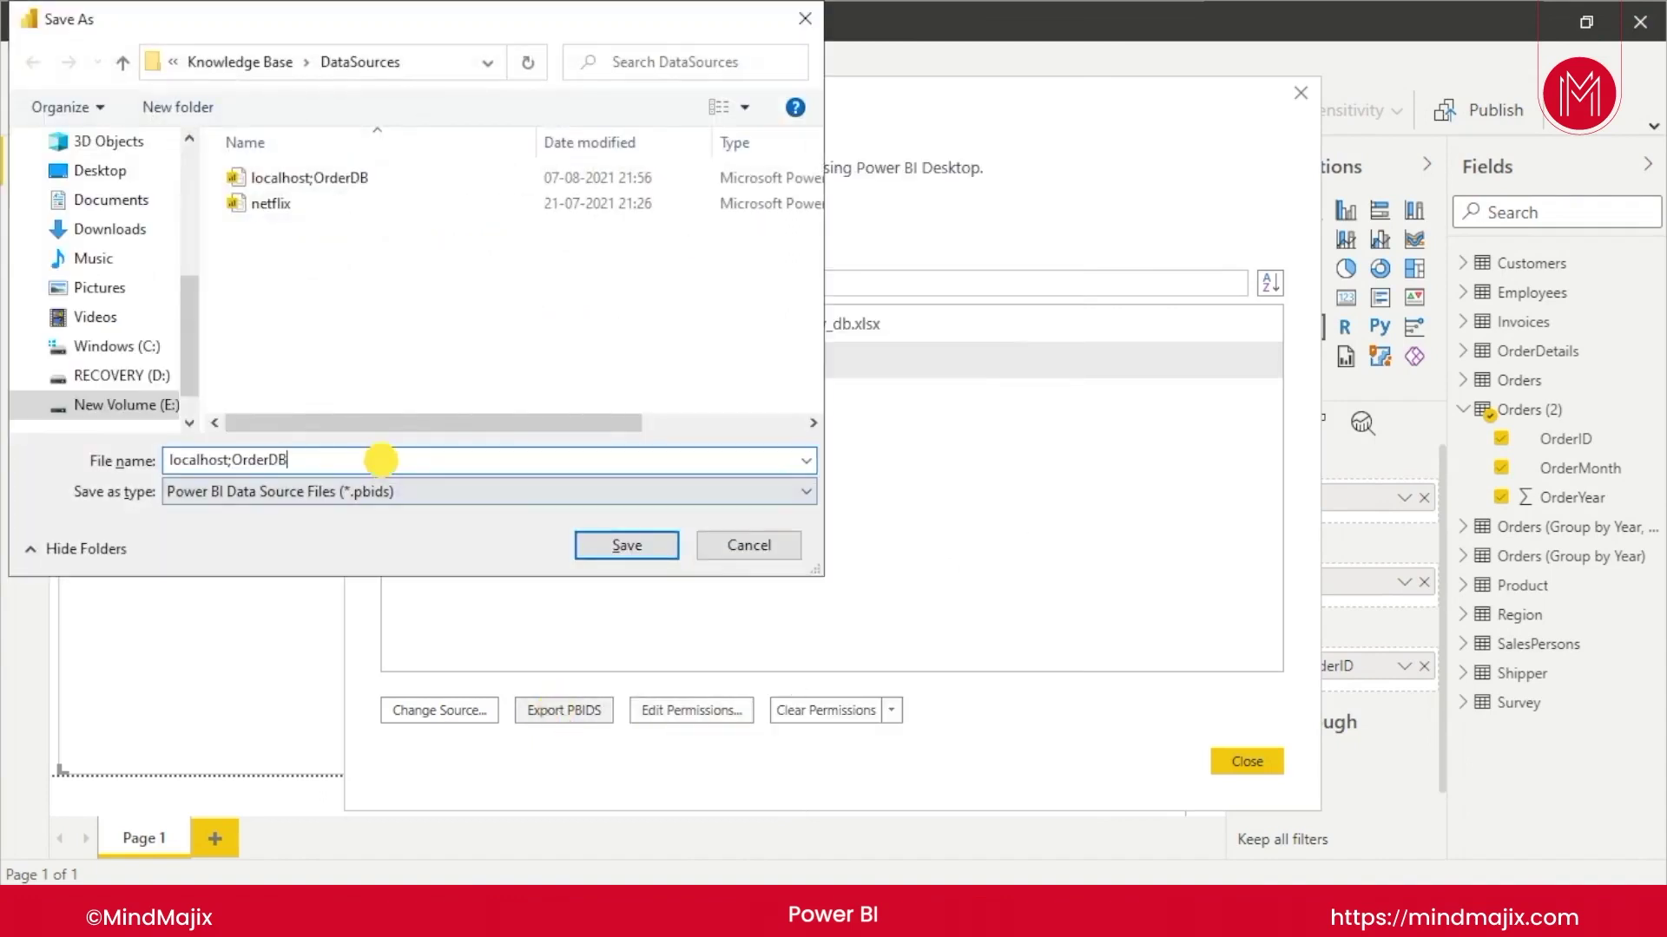
type("1")
left_click(627, 545)
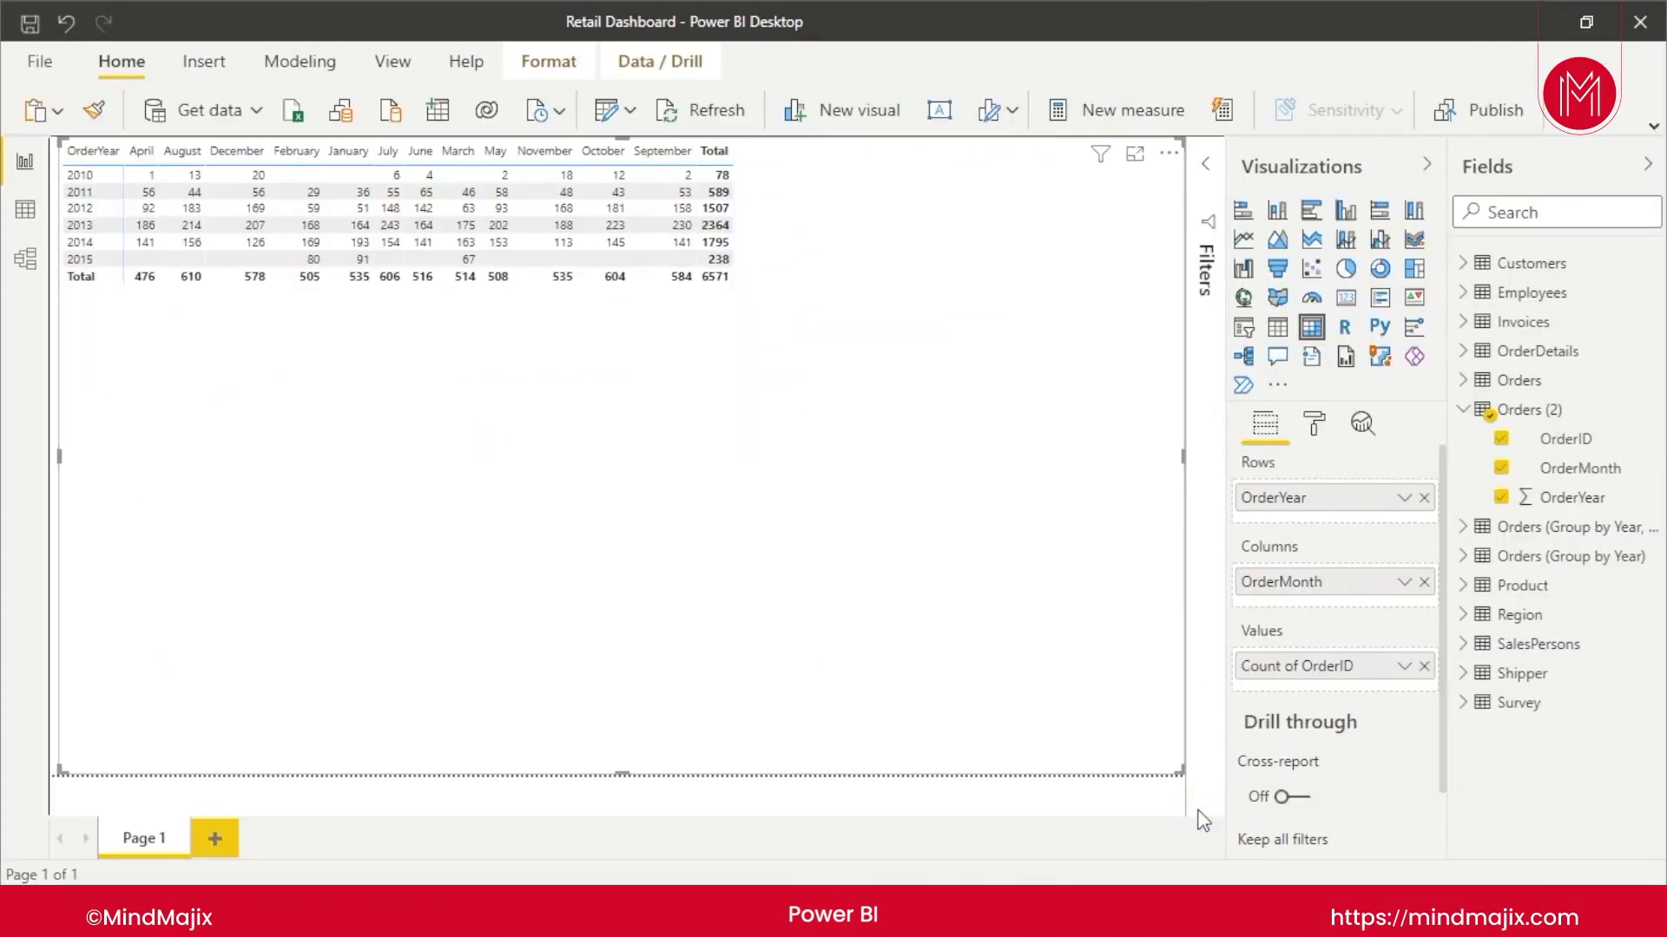
Step: Show the data model diagram and collapse the Properties and Fields panes to widen the canvas
left_click(21, 260)
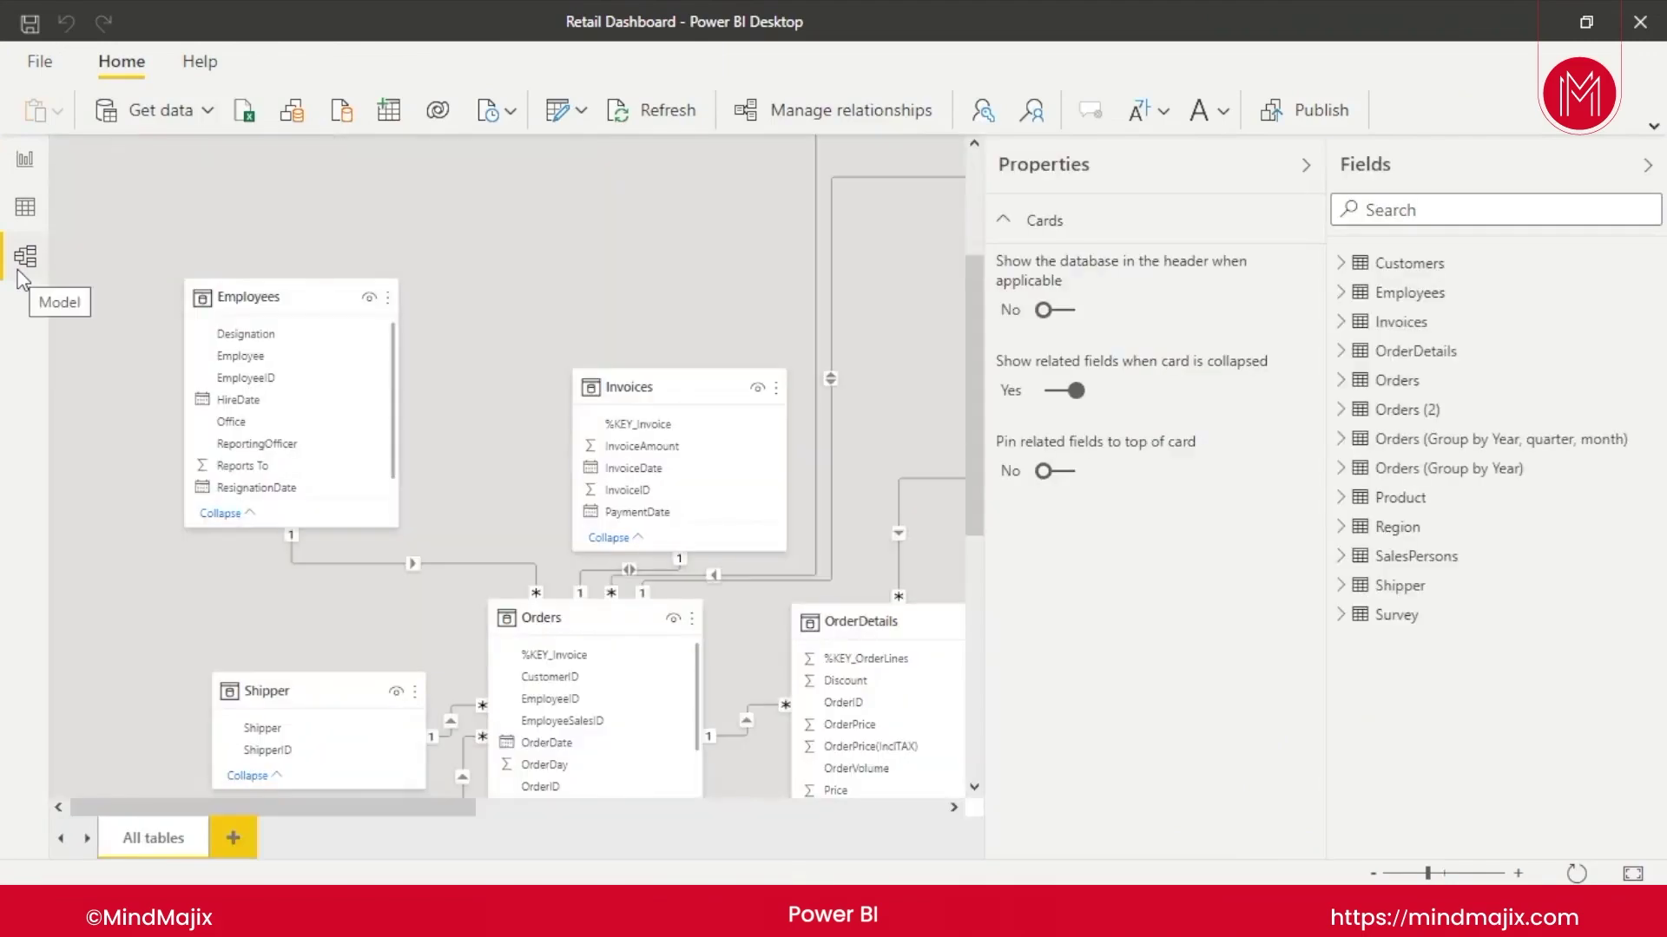
left_click(1306, 165)
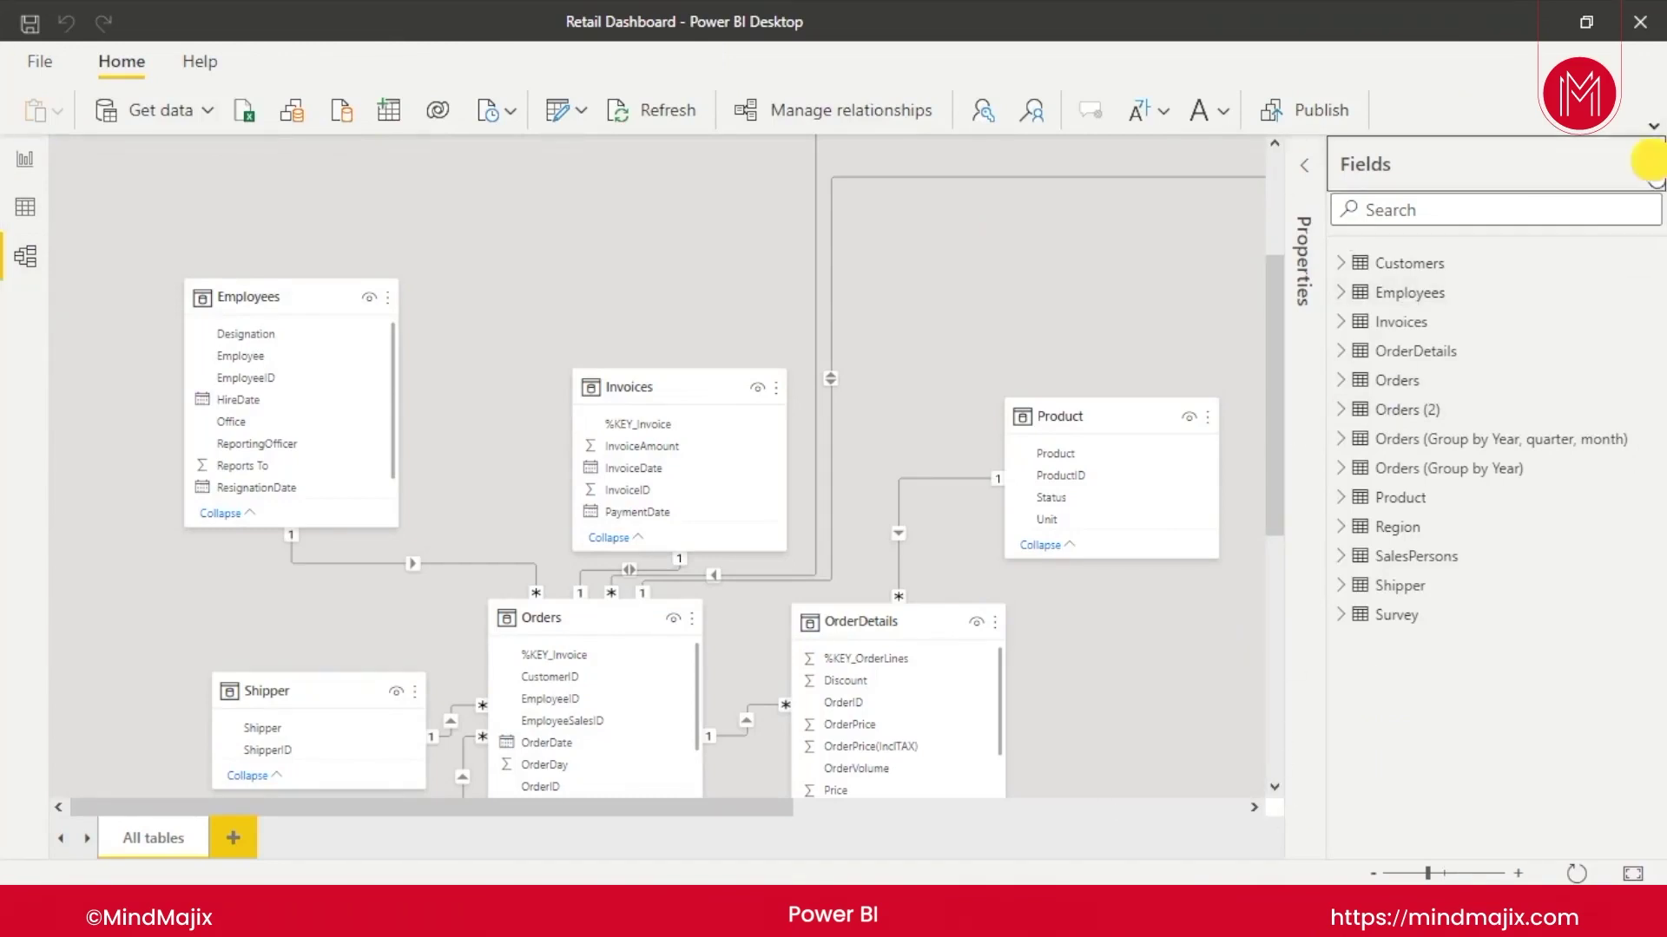
left_click(1646, 165)
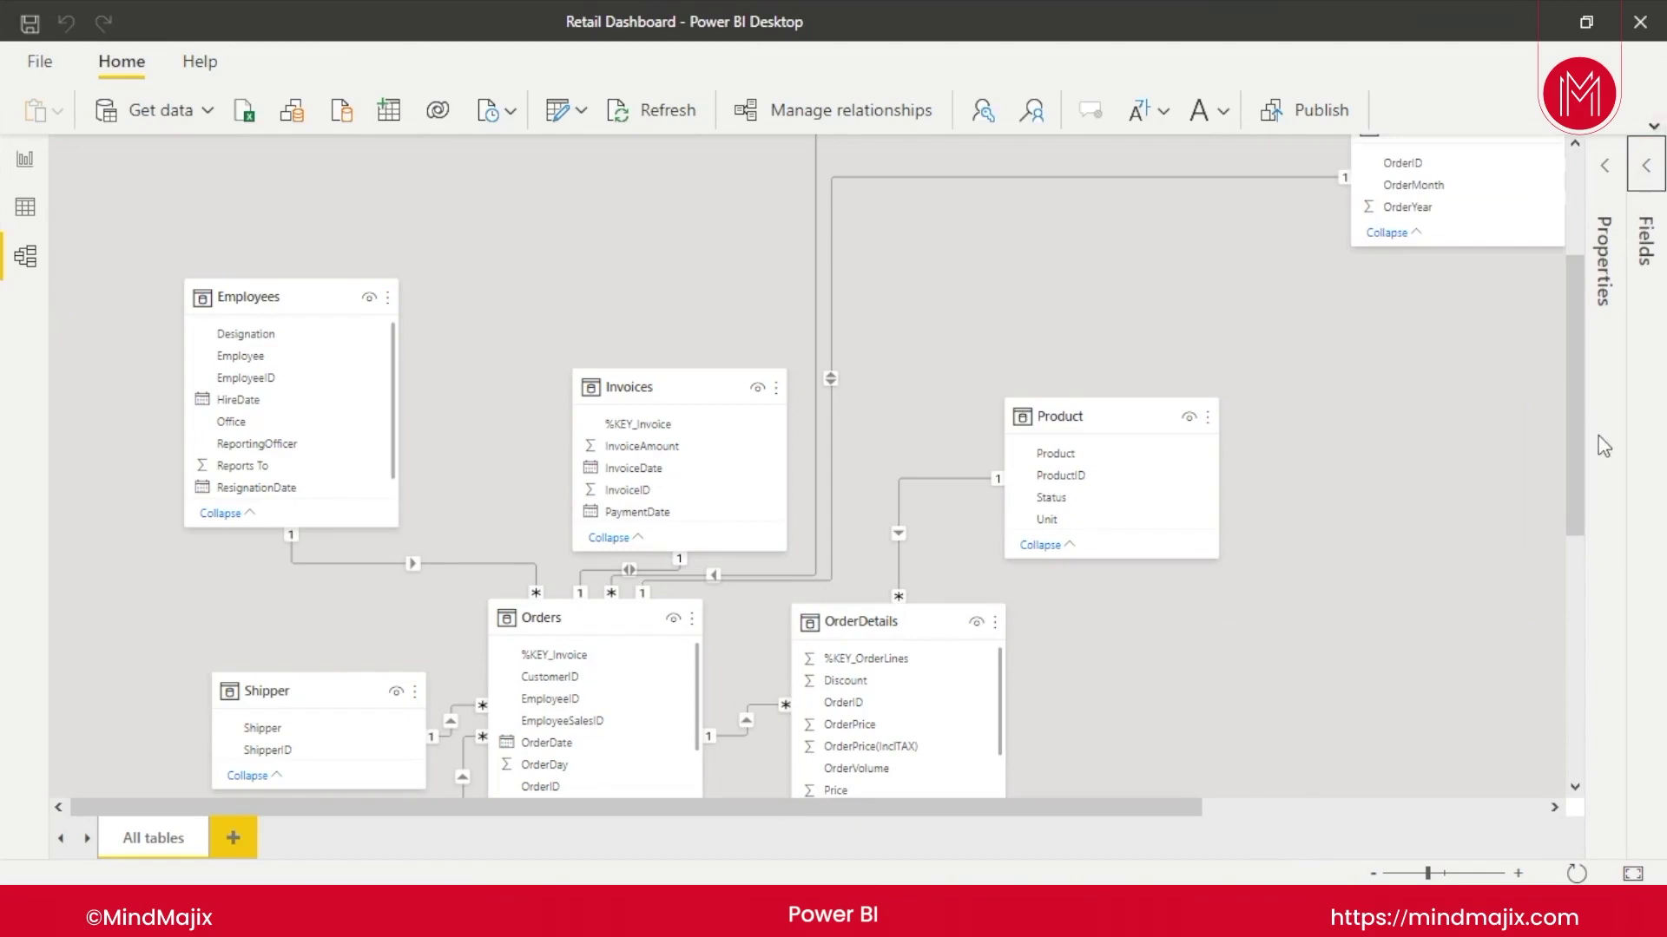
Step: Arrange the Orders (2), Orders (Group by Year) and Orders (Group by Year, quarter, month) tables in the diagram area above Employees, Invoices and Product
left_click(1232, 808)
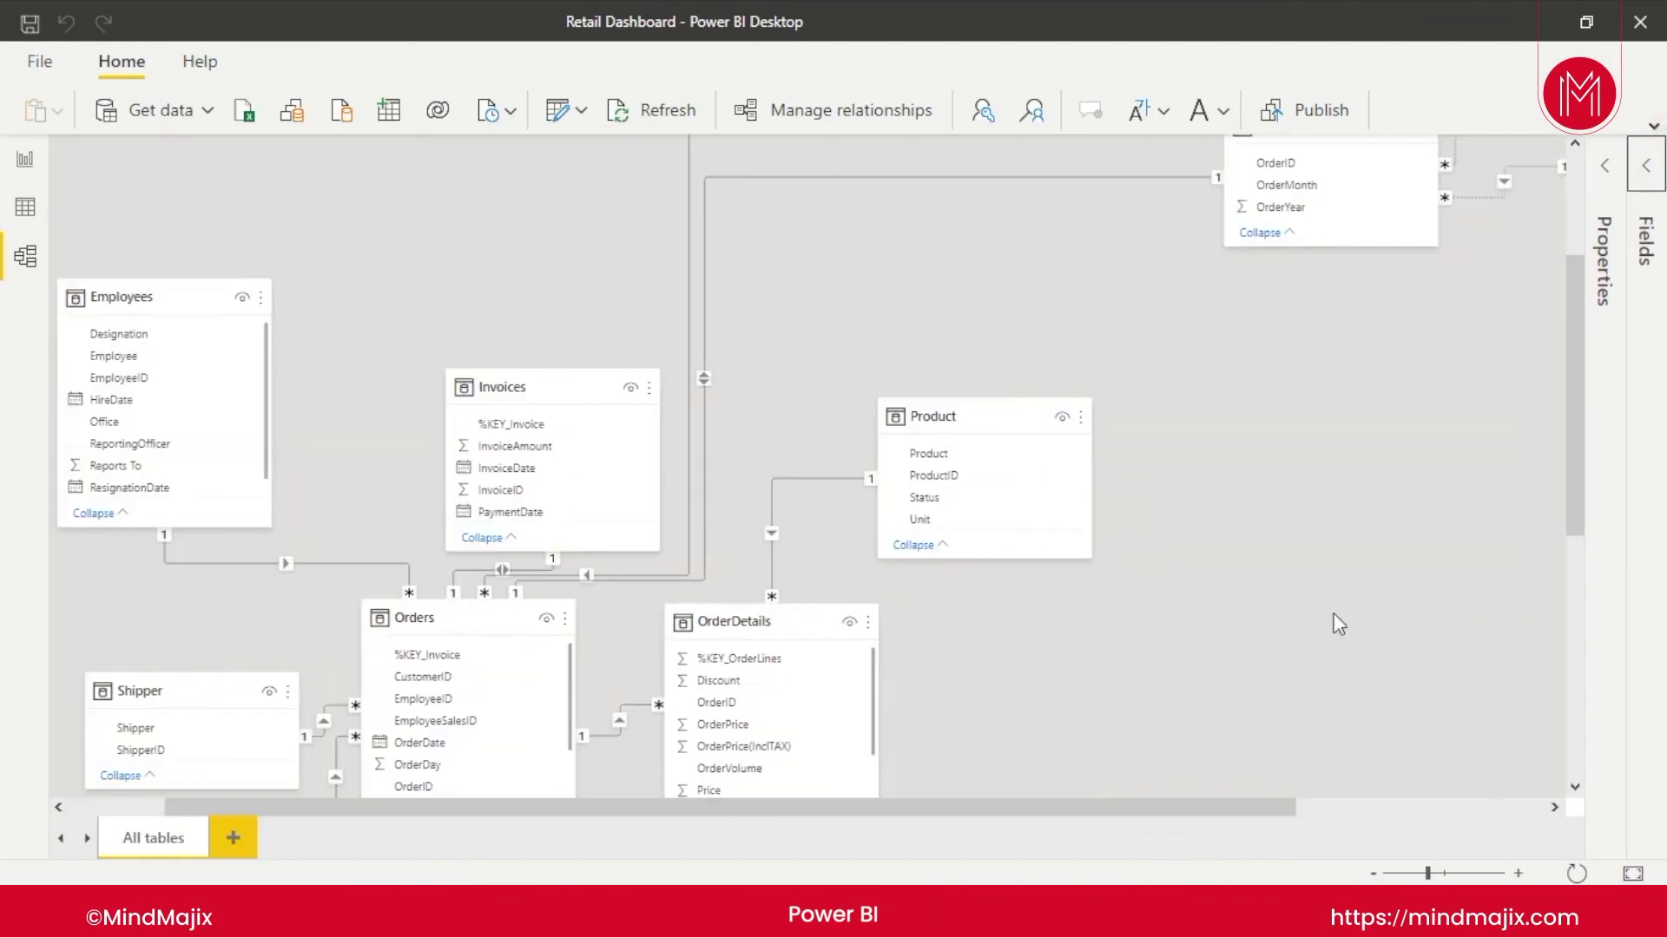
scroll(1339, 625, "up", 3)
left_click_drag(1302, 362, 877, 397)
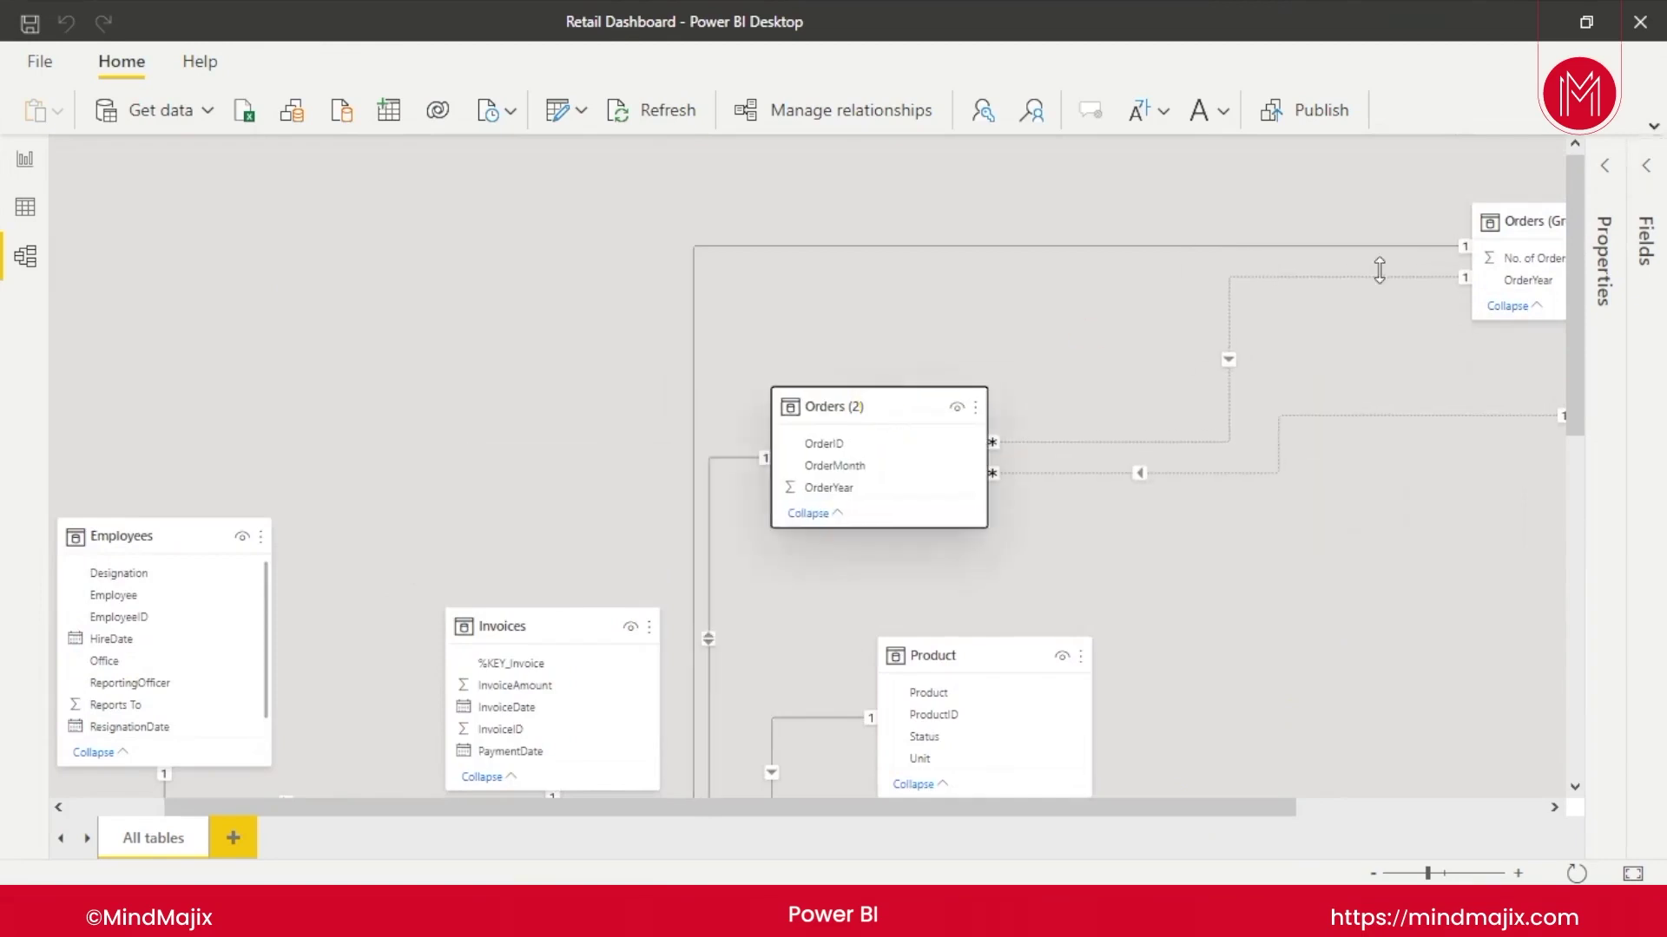
left_click_drag(1523, 227, 1193, 252)
left_click_drag(1215, 807, 1458, 807)
left_click_drag(1360, 336, 476, 210)
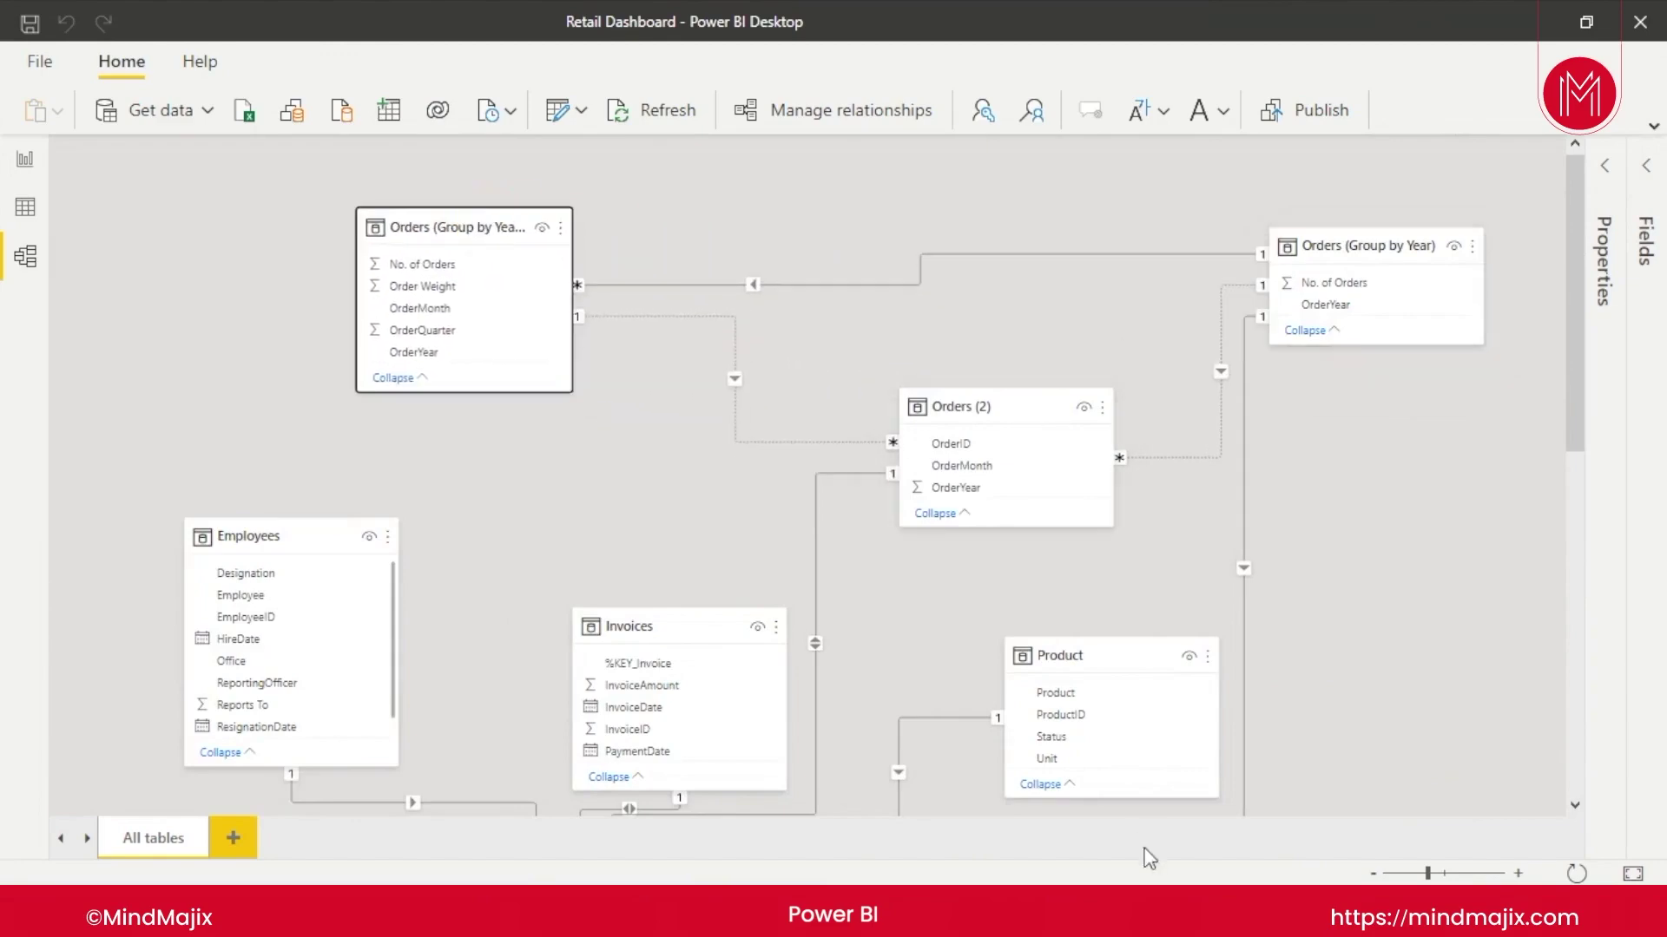
Step: Lower Orders (2) and both grouped Orders tables to sit closer to the tables below, with Orders (Group by Year) nearer Orders (2)
mouse_move(1577, 384)
left_mouse_down()
mouse_move(1592, 769)
mouse_move(1606, 369)
left_mouse_up()
left_click_drag(996, 408, 997, 462)
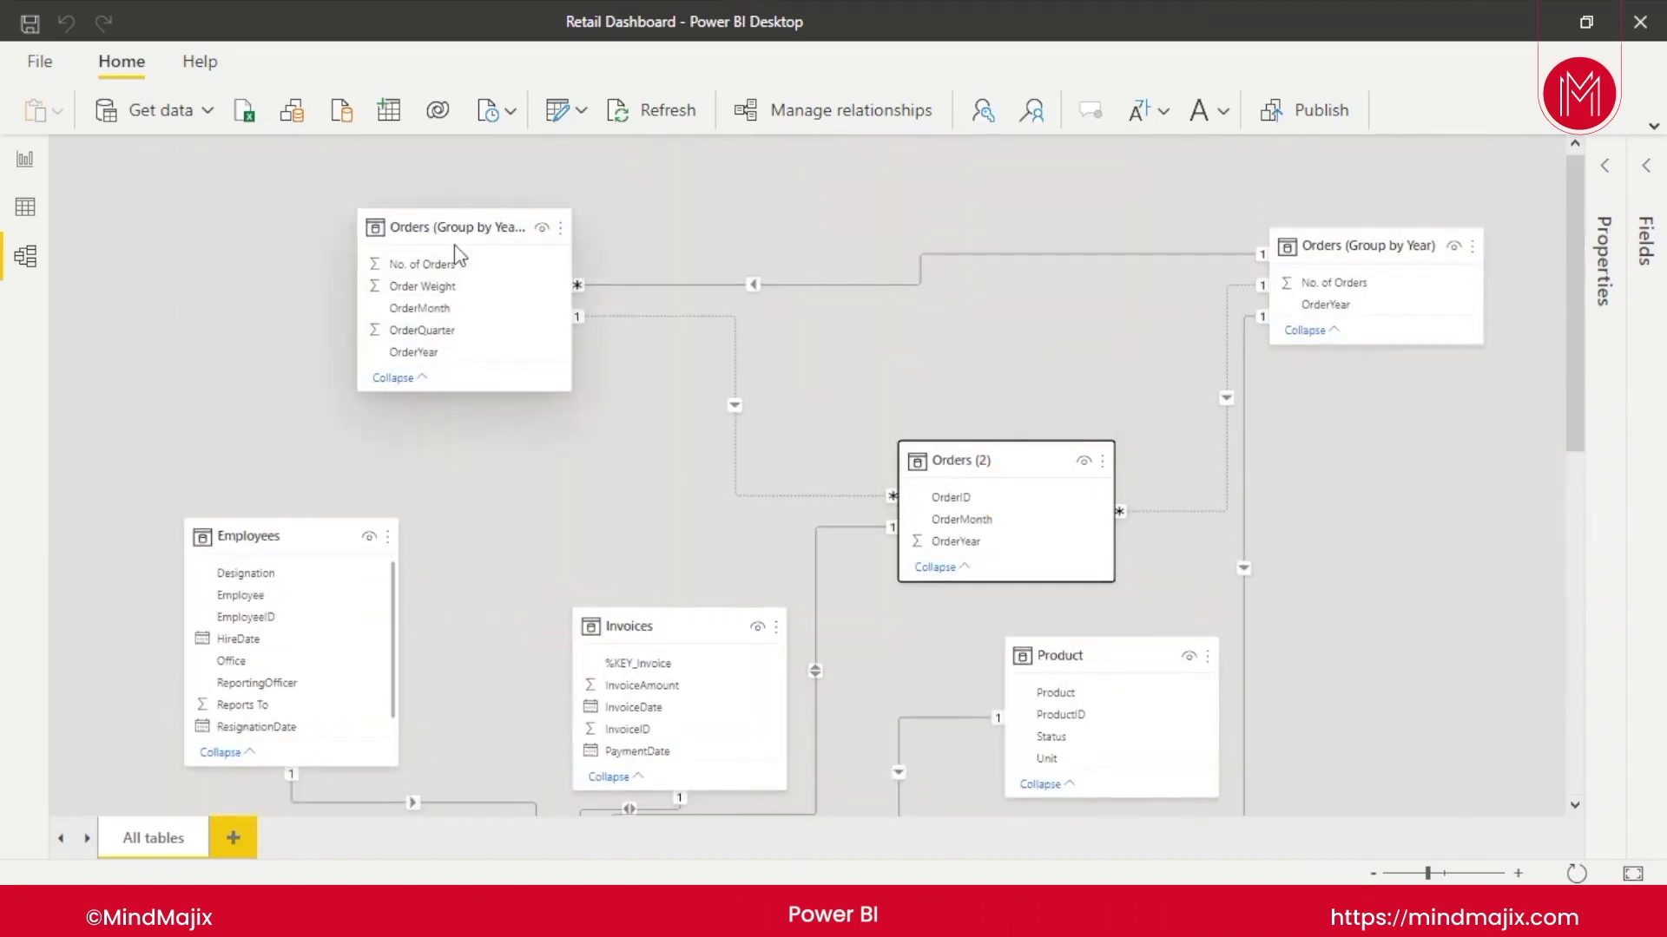
left_click_drag(460, 230, 503, 328)
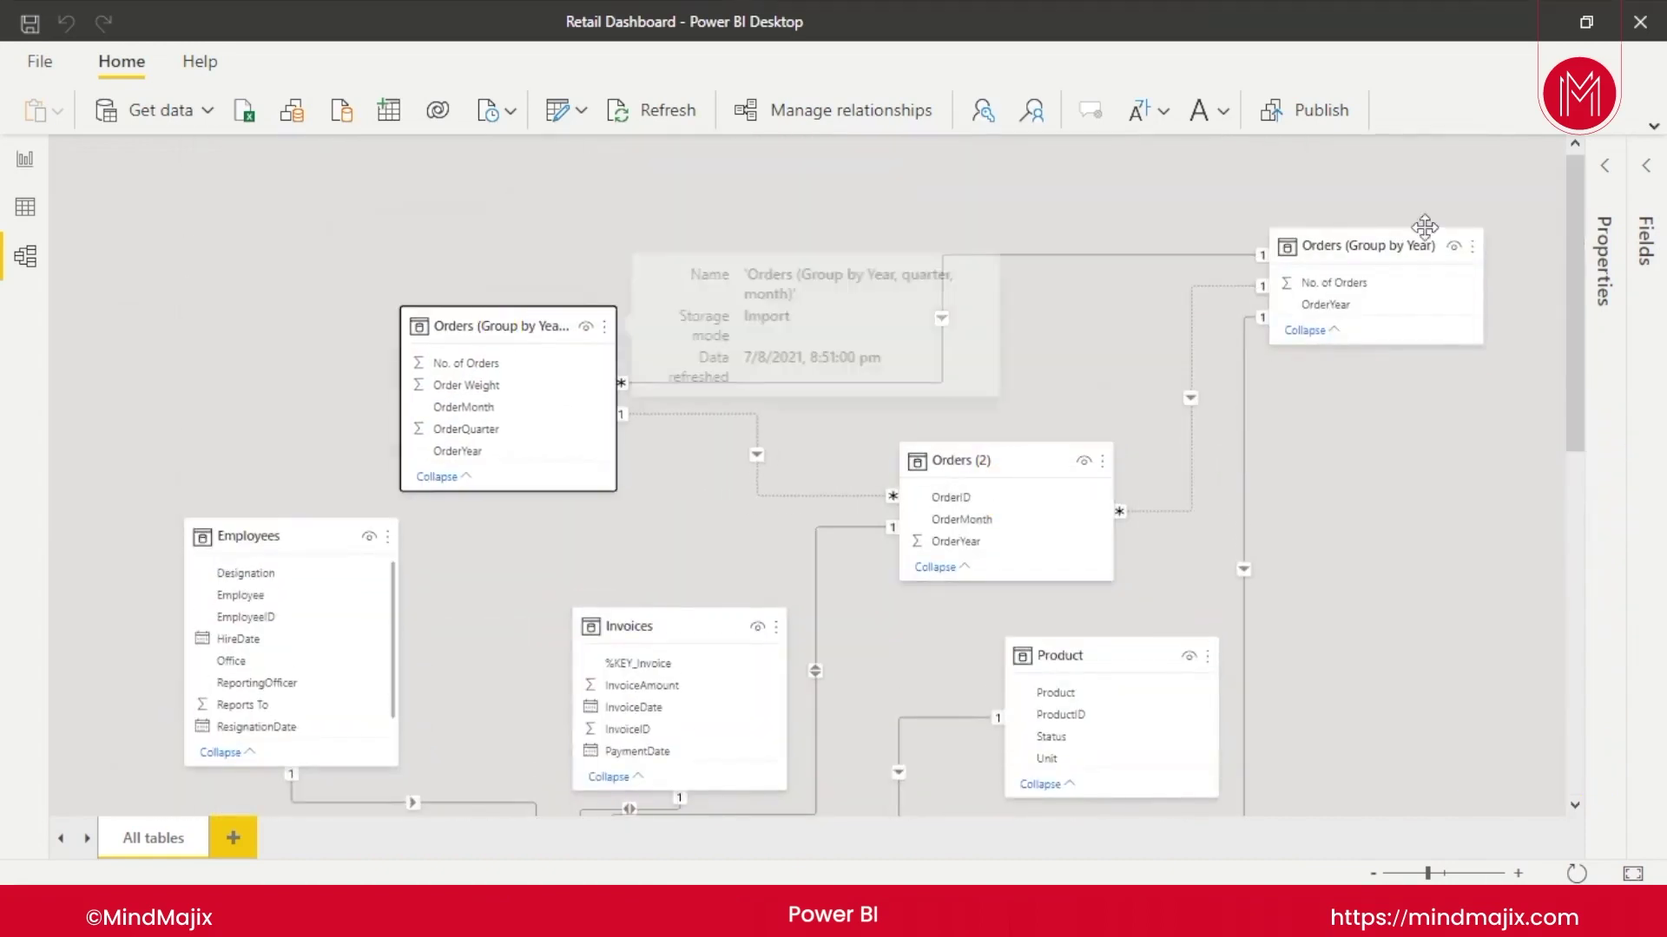
left_click_drag(1354, 313, 1317, 368)
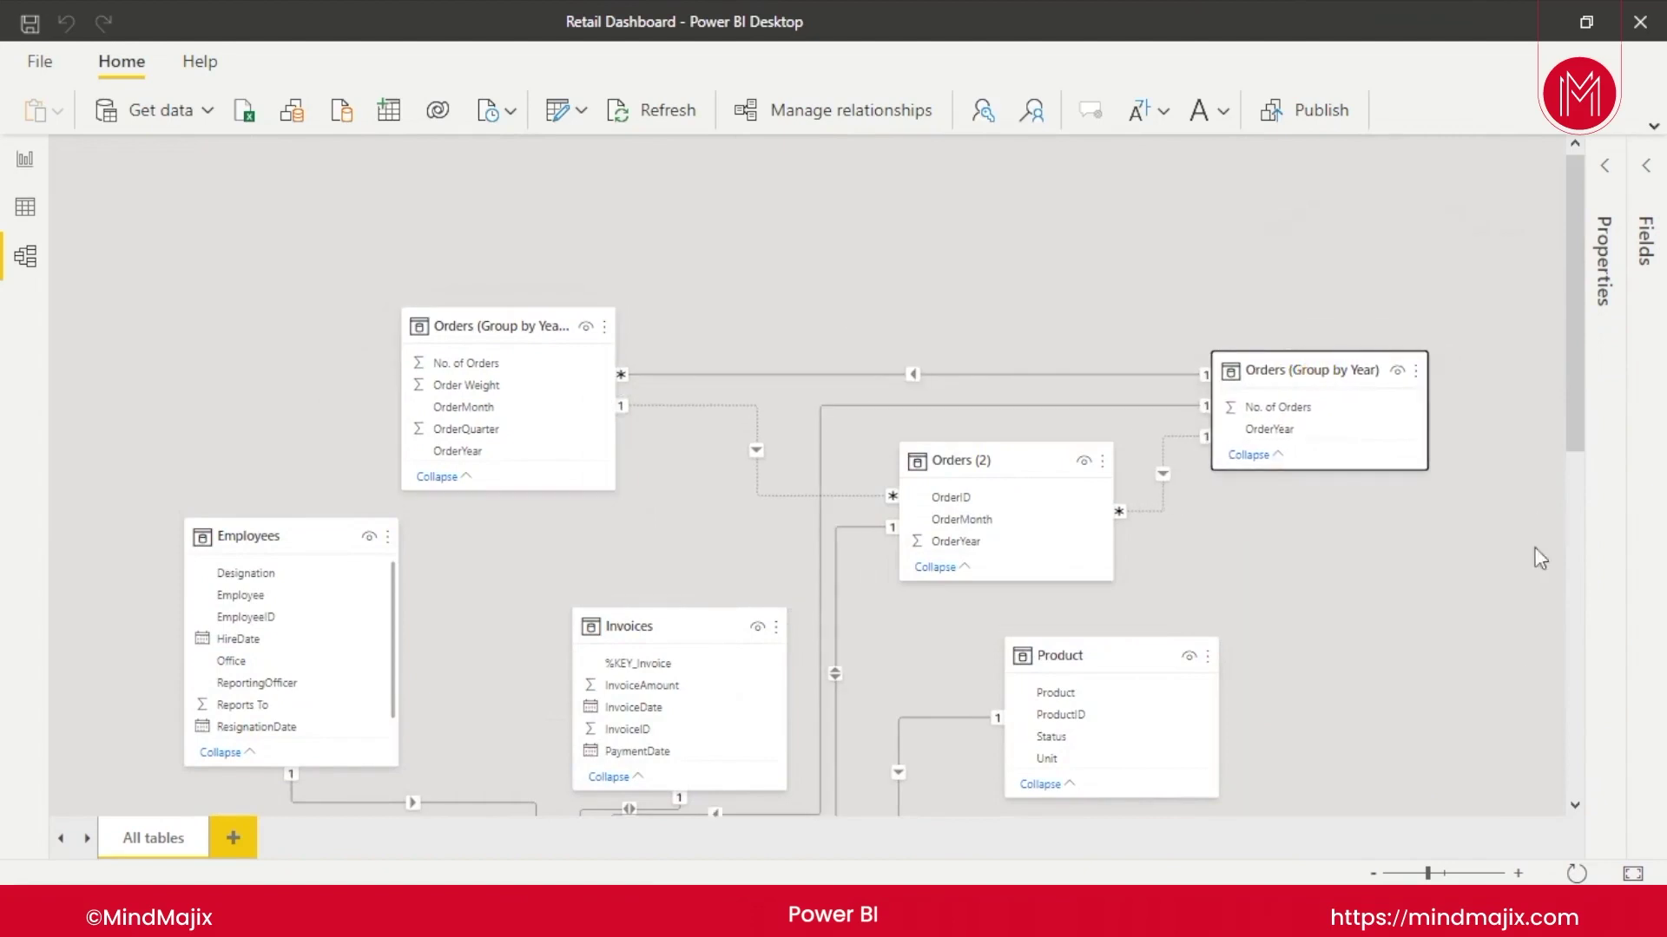
Step: Shift the Invoices table slightly up and left, between Employees and Orders (2), away from the Orders table
scroll(1580, 495, "down", 3)
mouse_move(1580, 495)
left_mouse_down()
mouse_move(1551, 706)
mouse_move(1566, 454)
mouse_move(1562, 469)
left_mouse_up()
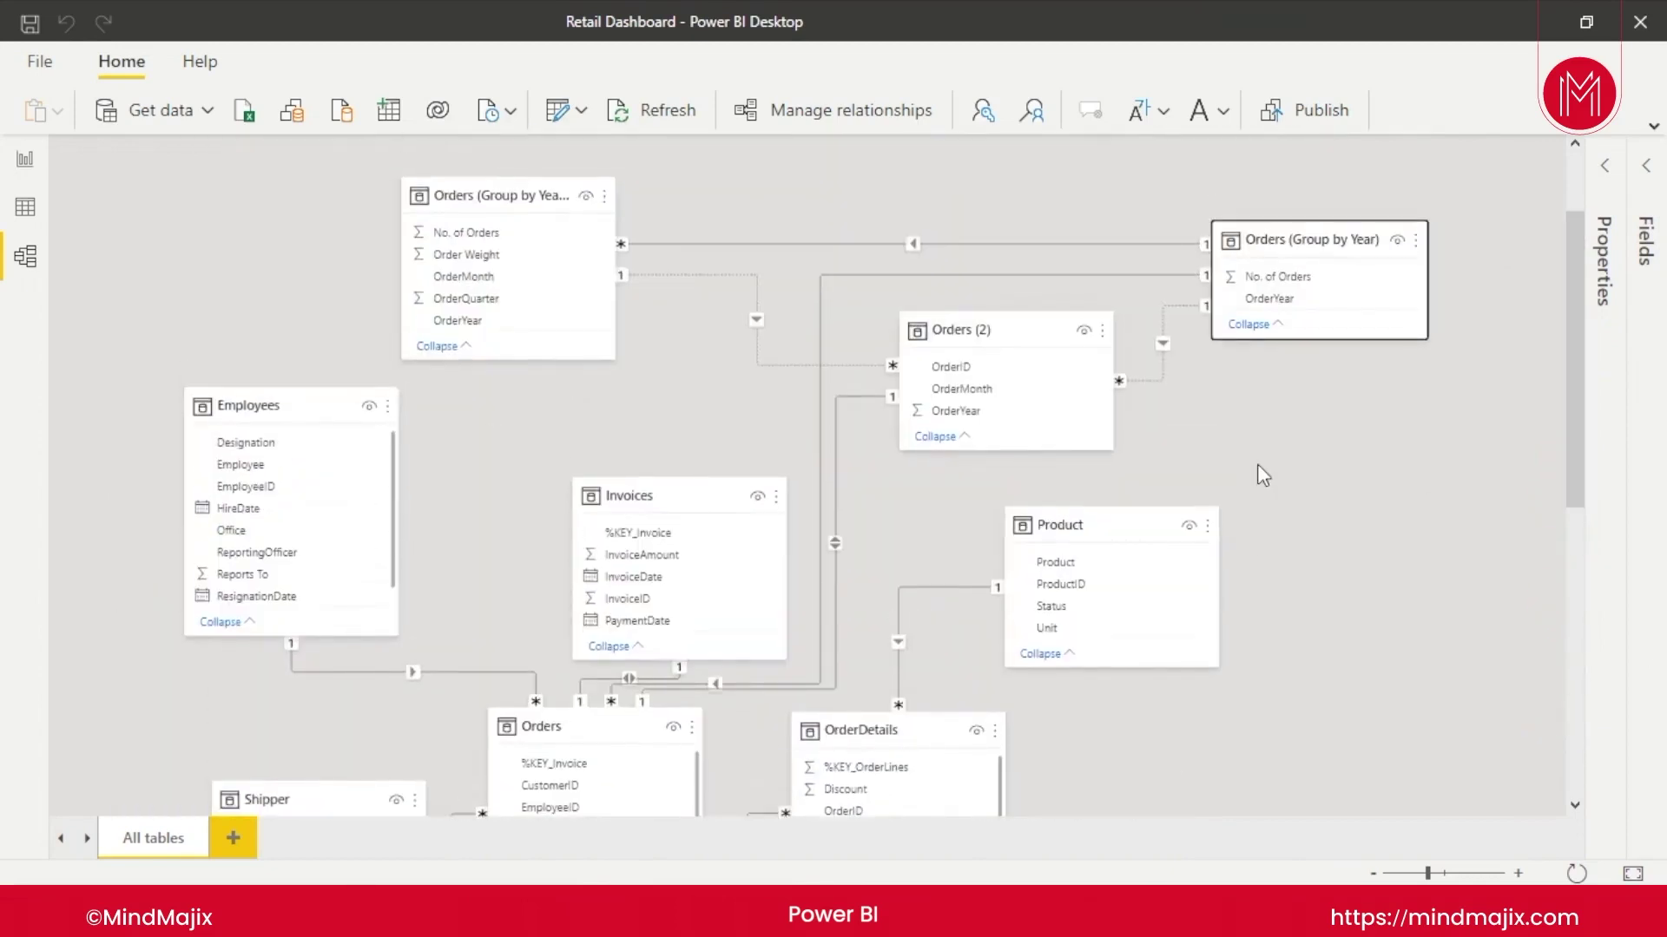
left_click(1093, 525)
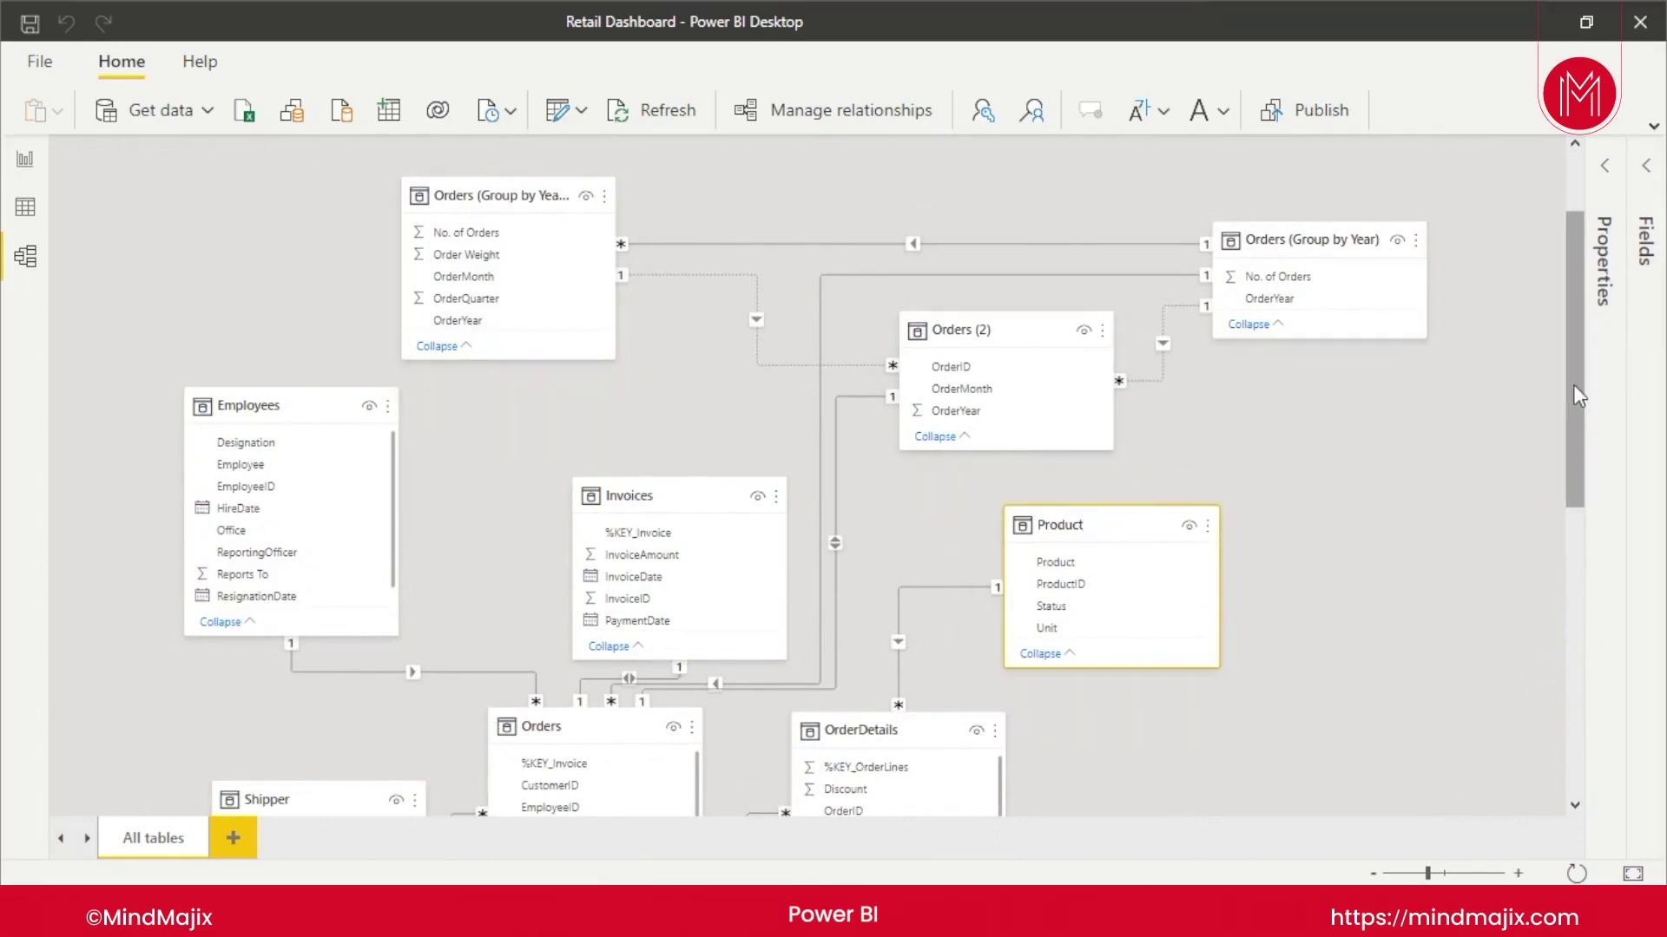
scroll(1578, 396, "down", 3)
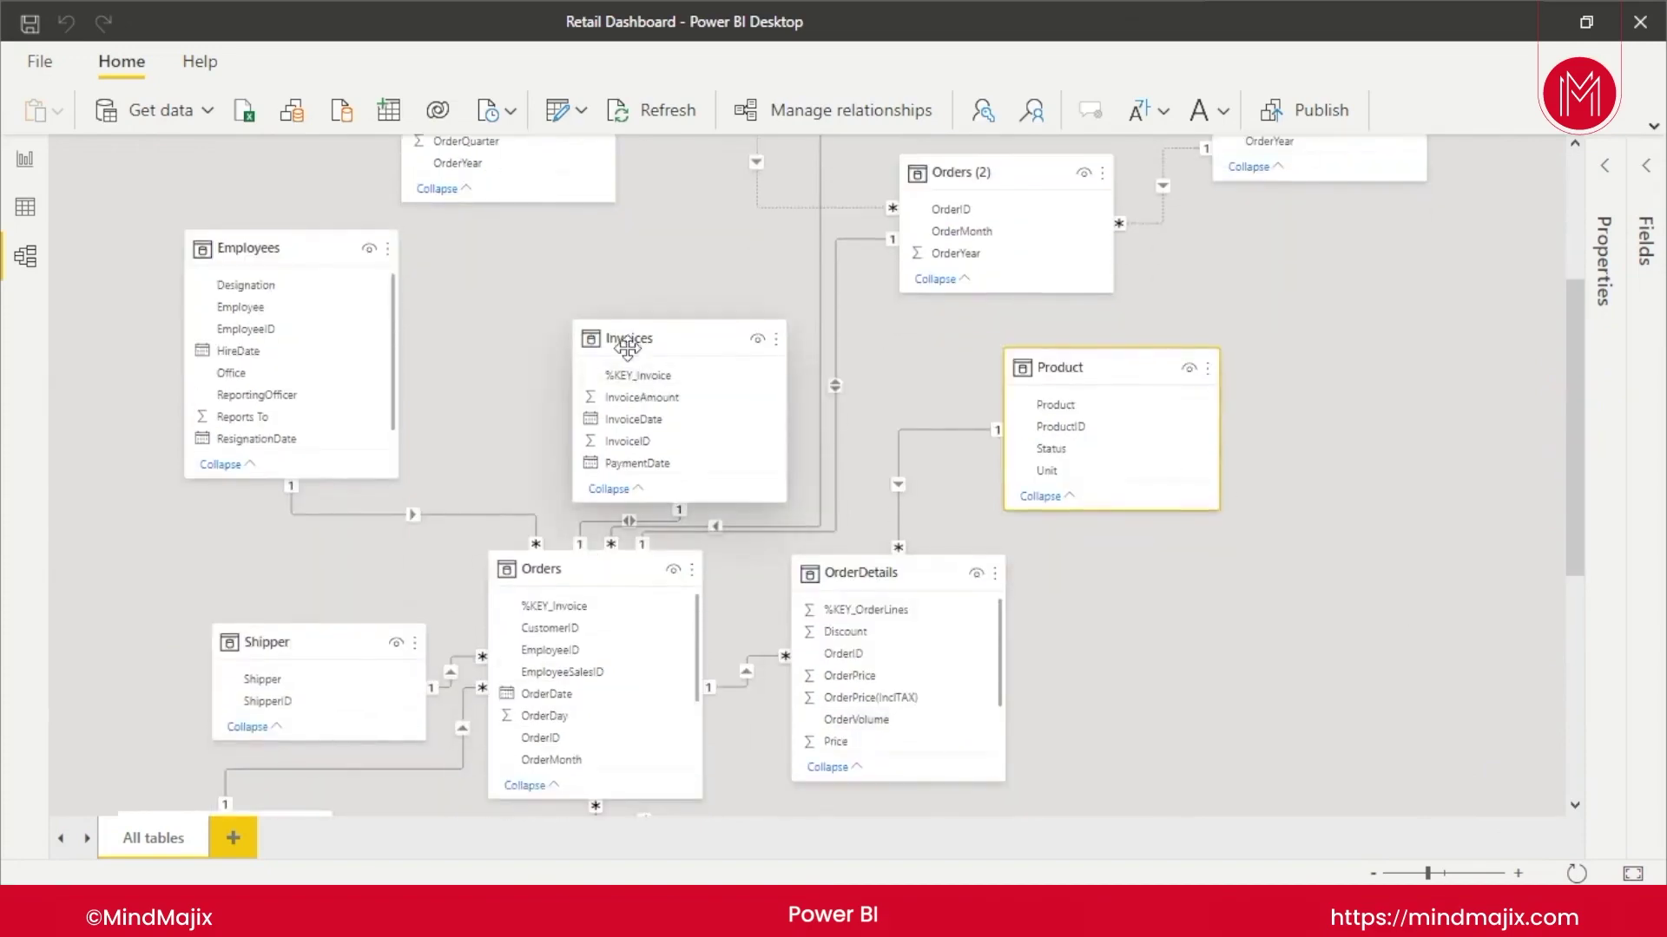
left_click_drag(643, 327, 623, 304)
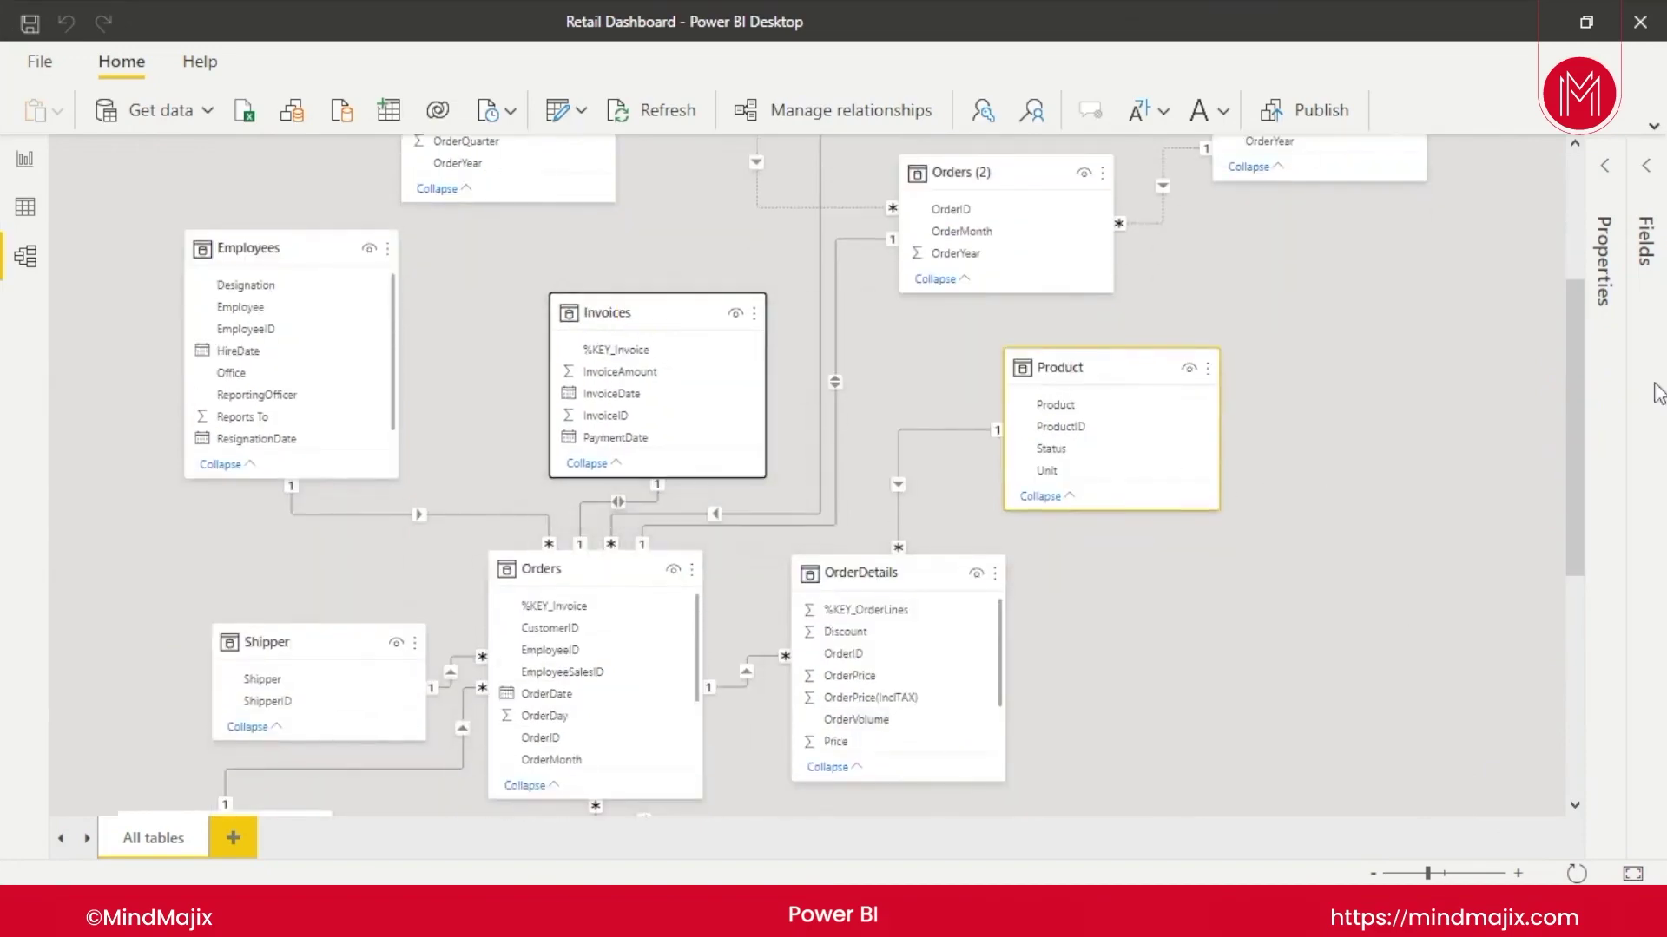
Step: Examine the relationships linking the Orders, OrderDetails and Product tables in the model diagram
left_click(1577, 409)
left_click_drag(1577, 473, 1578, 373)
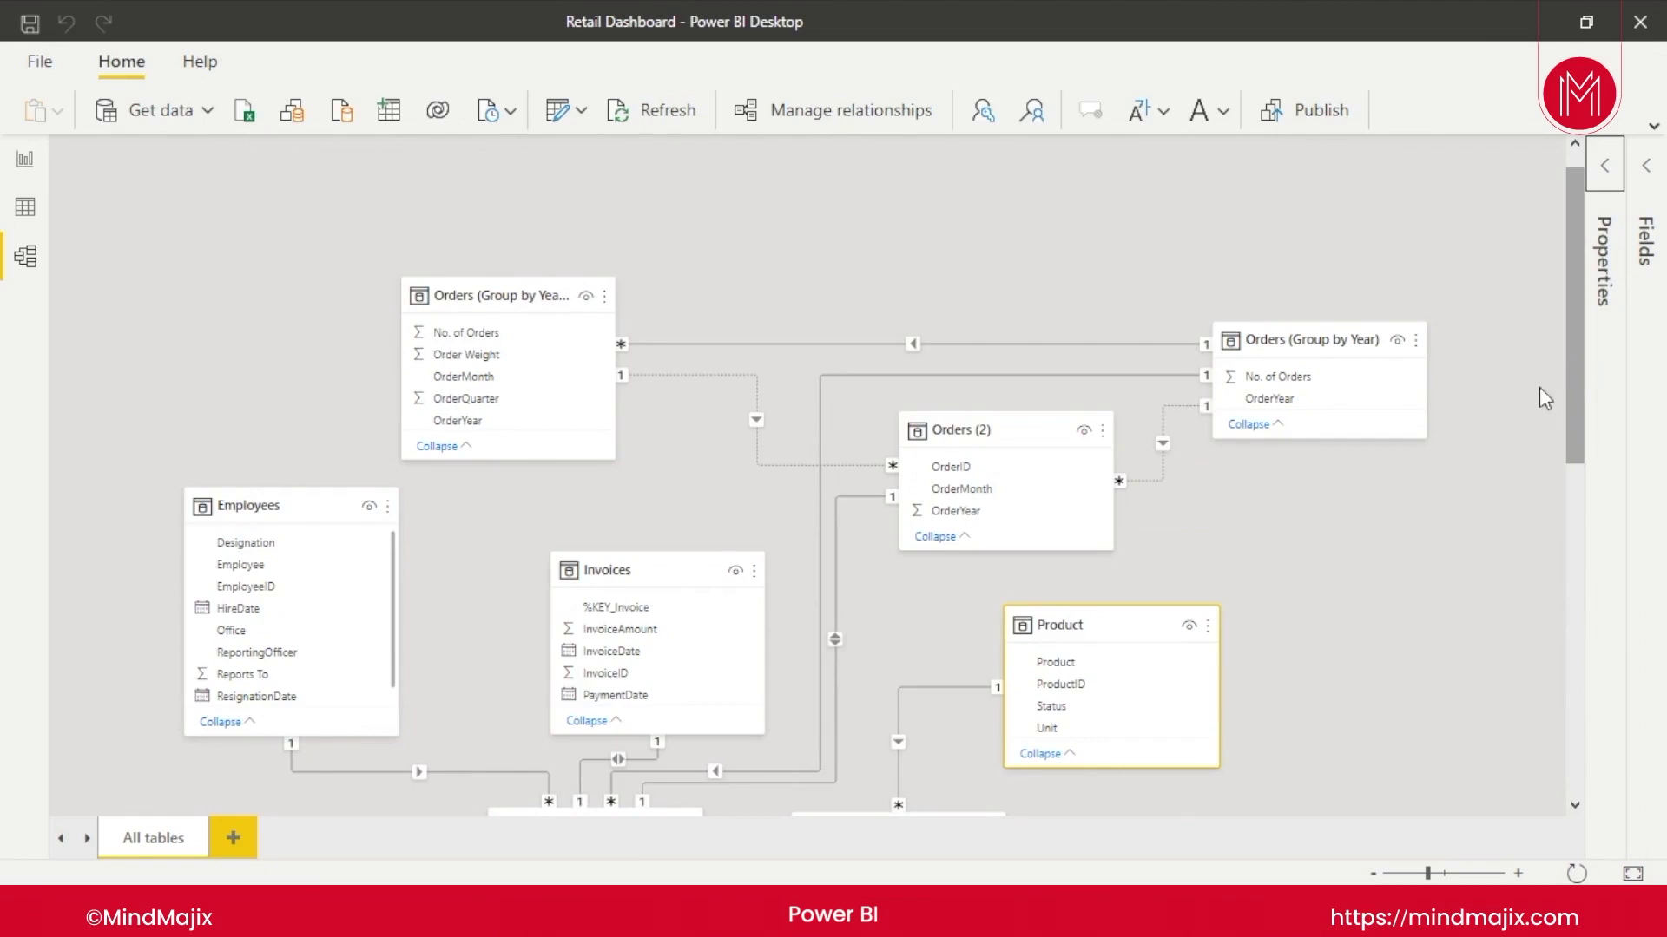
scroll(1161, 429, "down", 3)
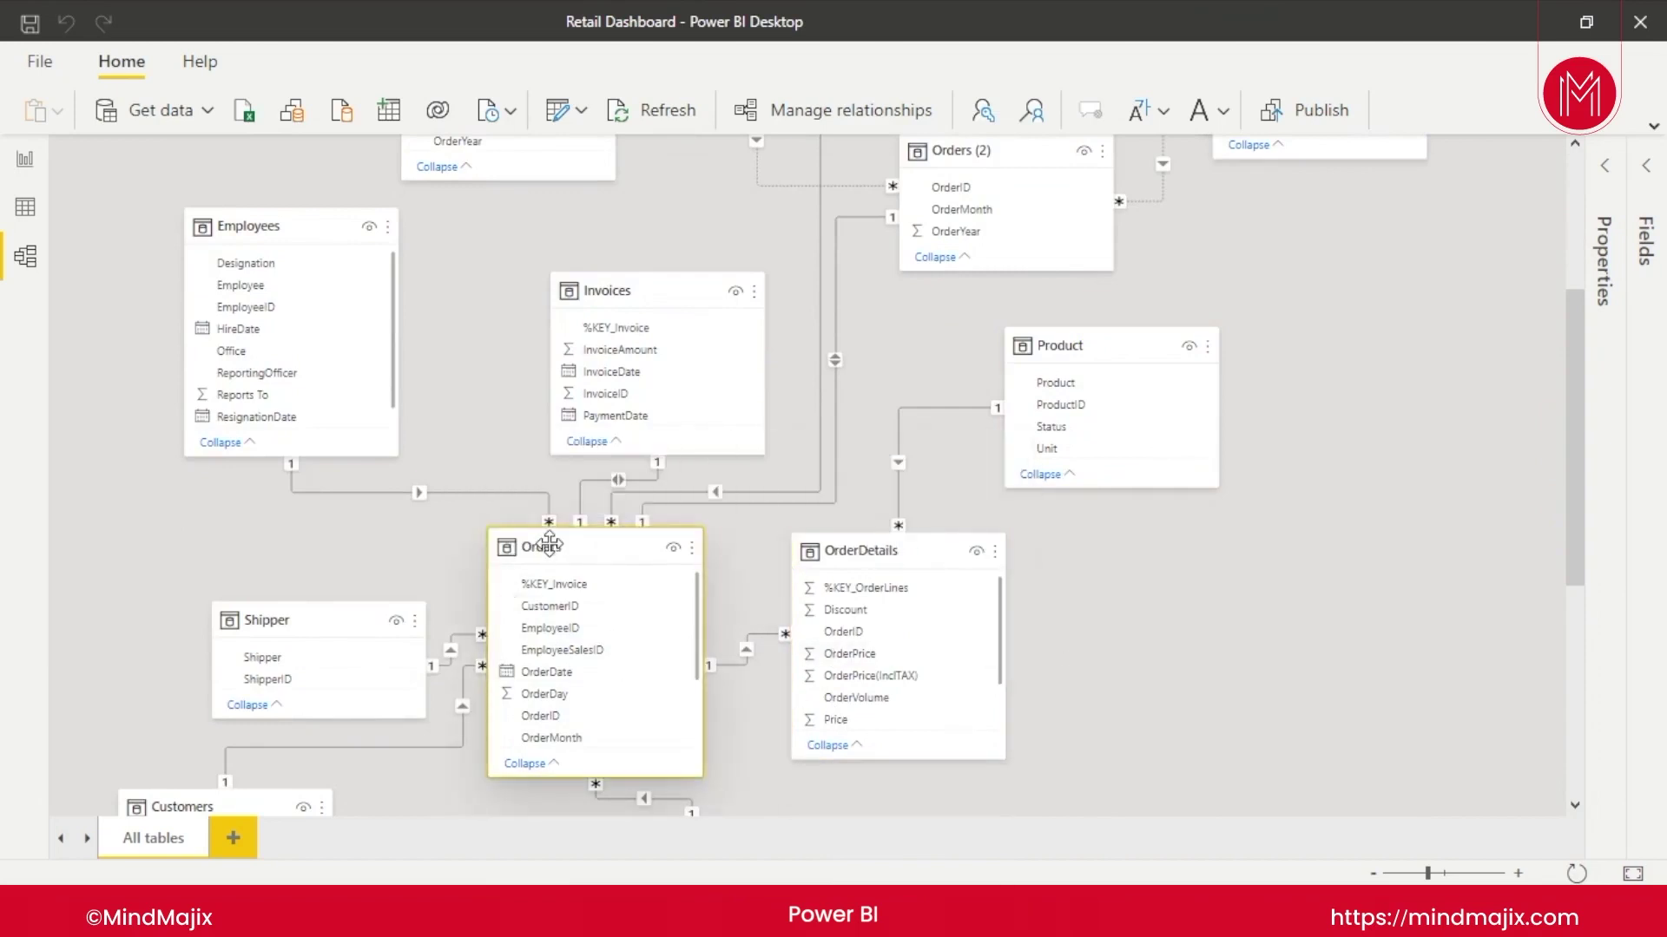
mouse_move(543, 545)
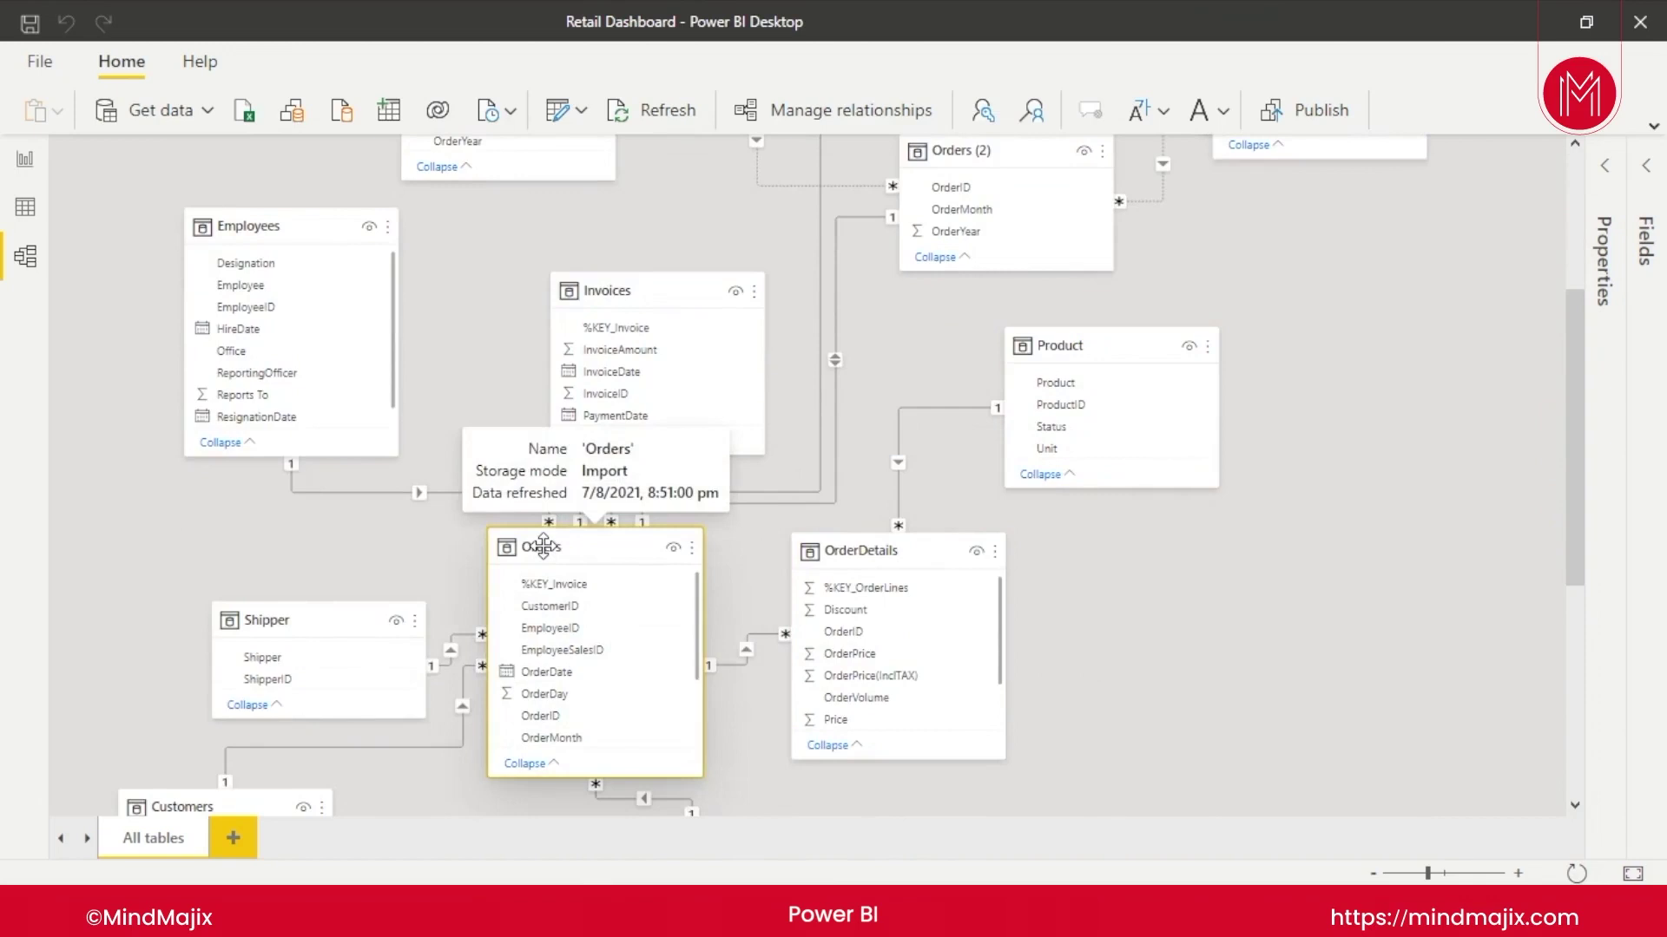
left_click(870, 554)
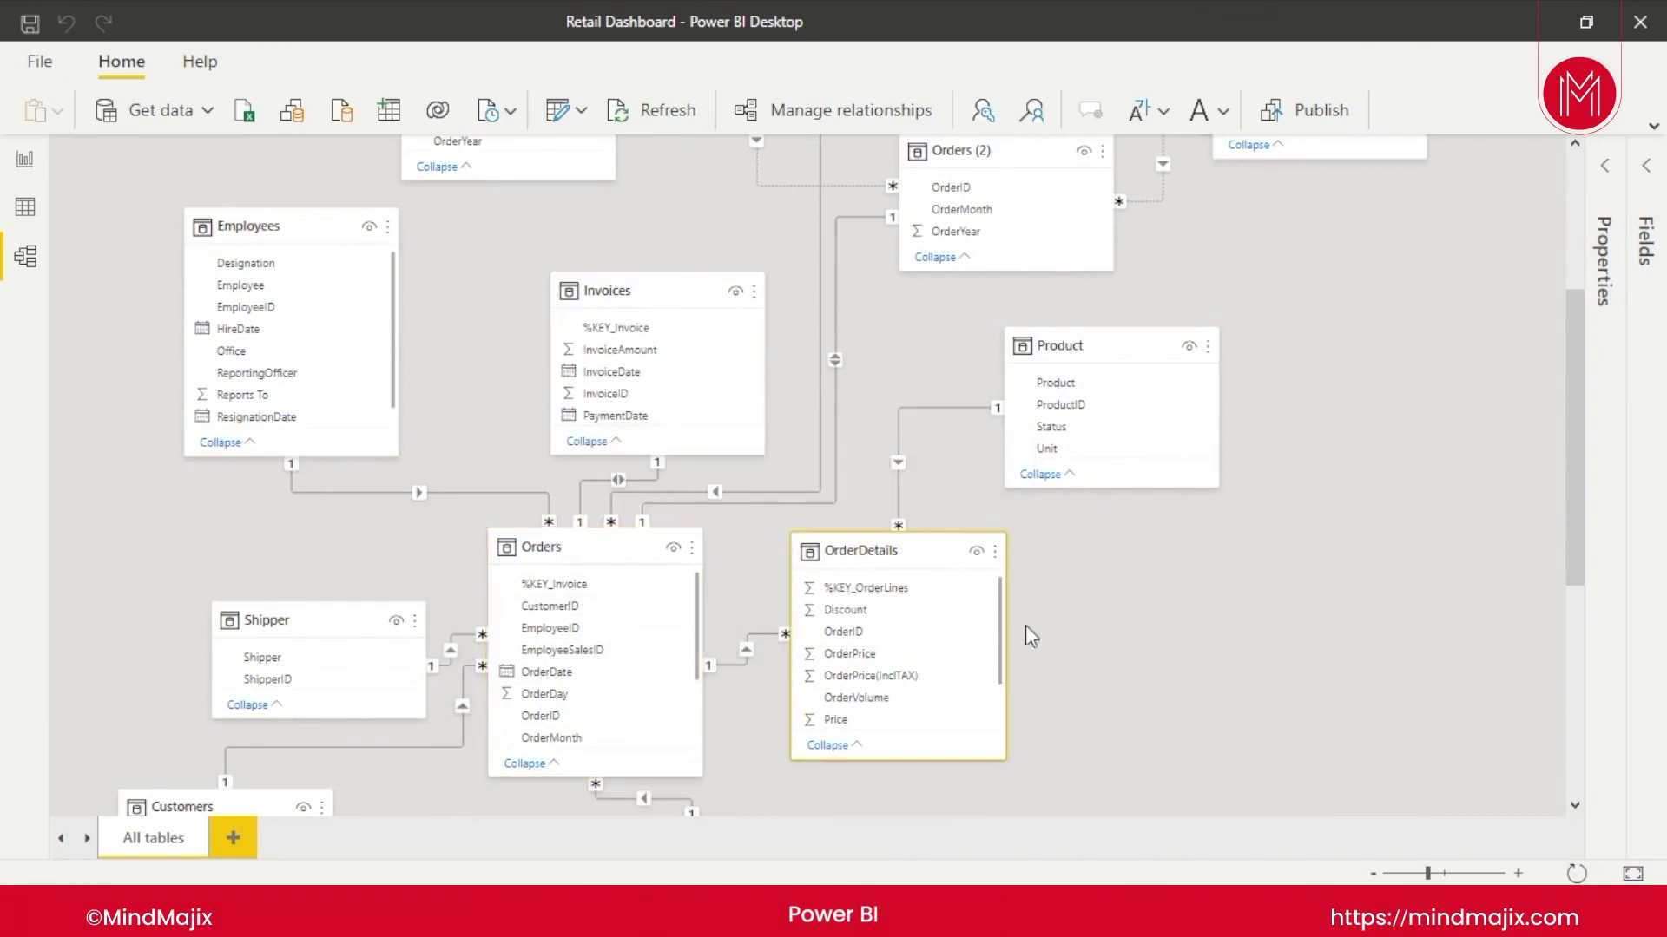
left_click(1126, 340)
left_click_drag(1573, 500, 1578, 543)
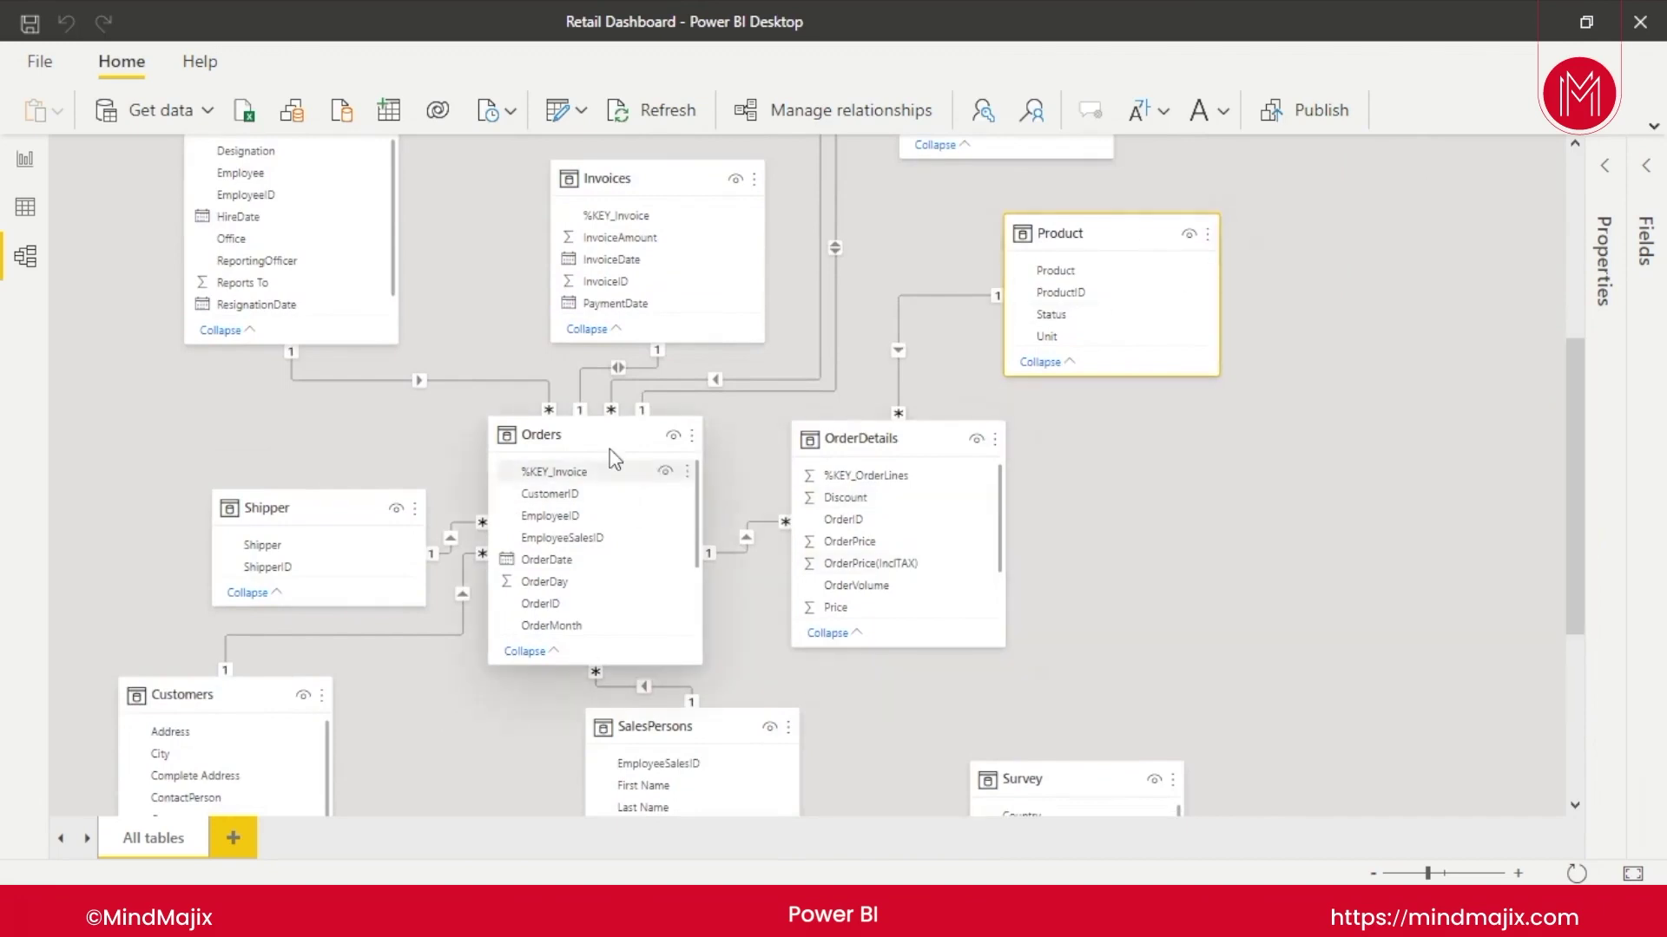
mouse_move(1094, 227)
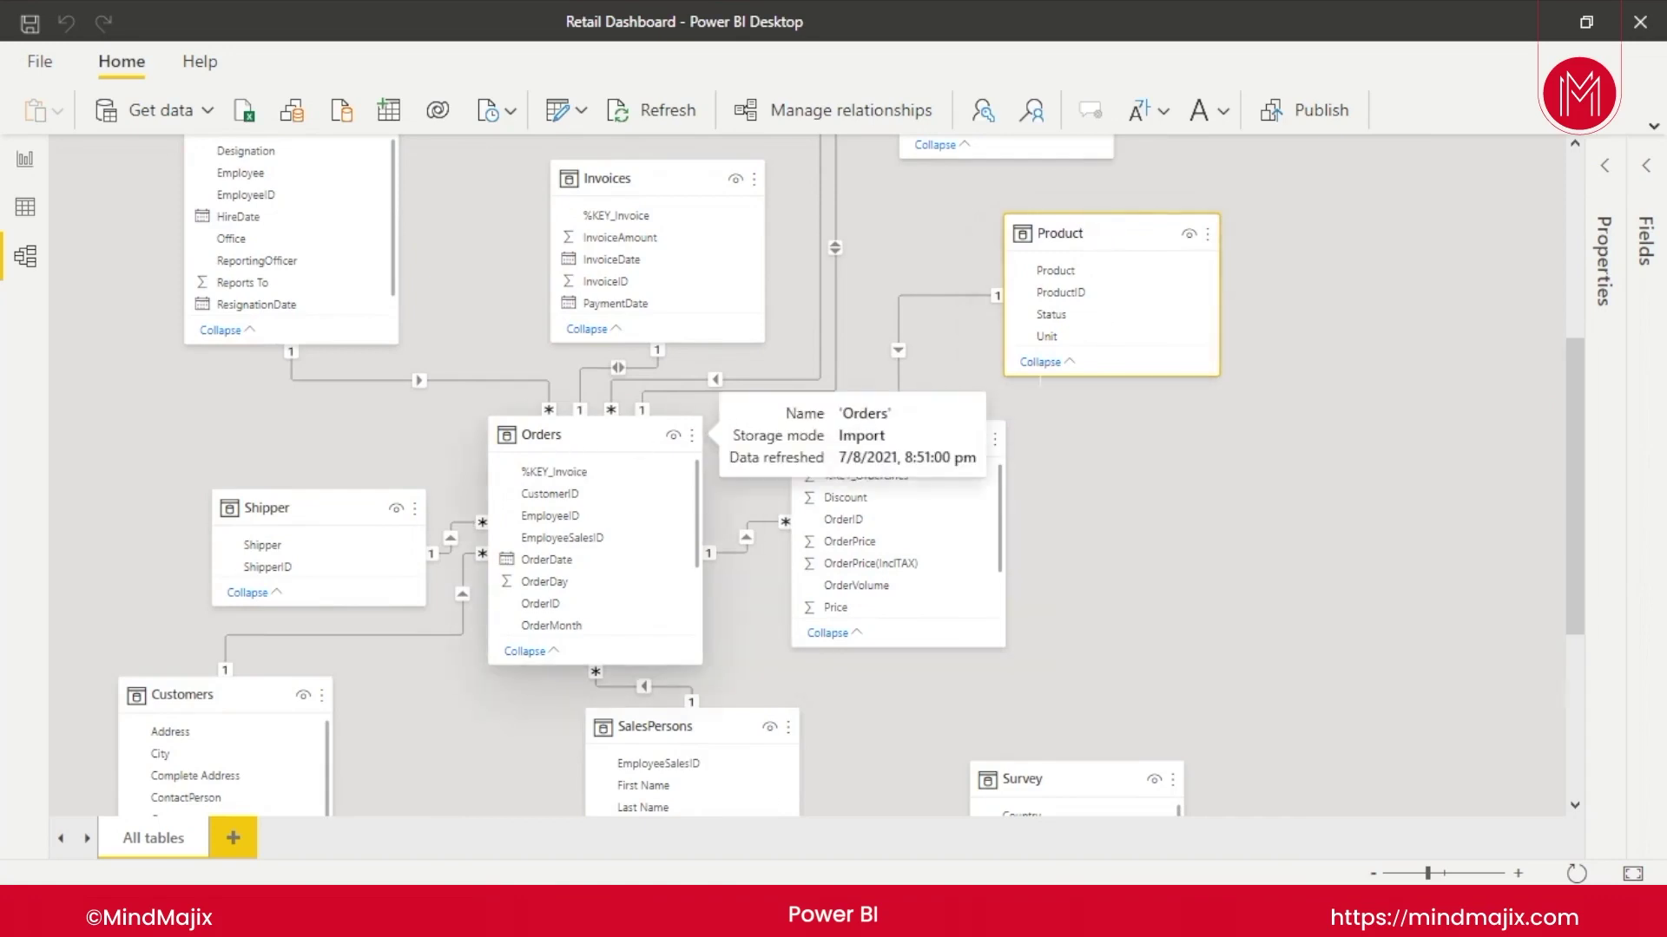
left_click(551, 439)
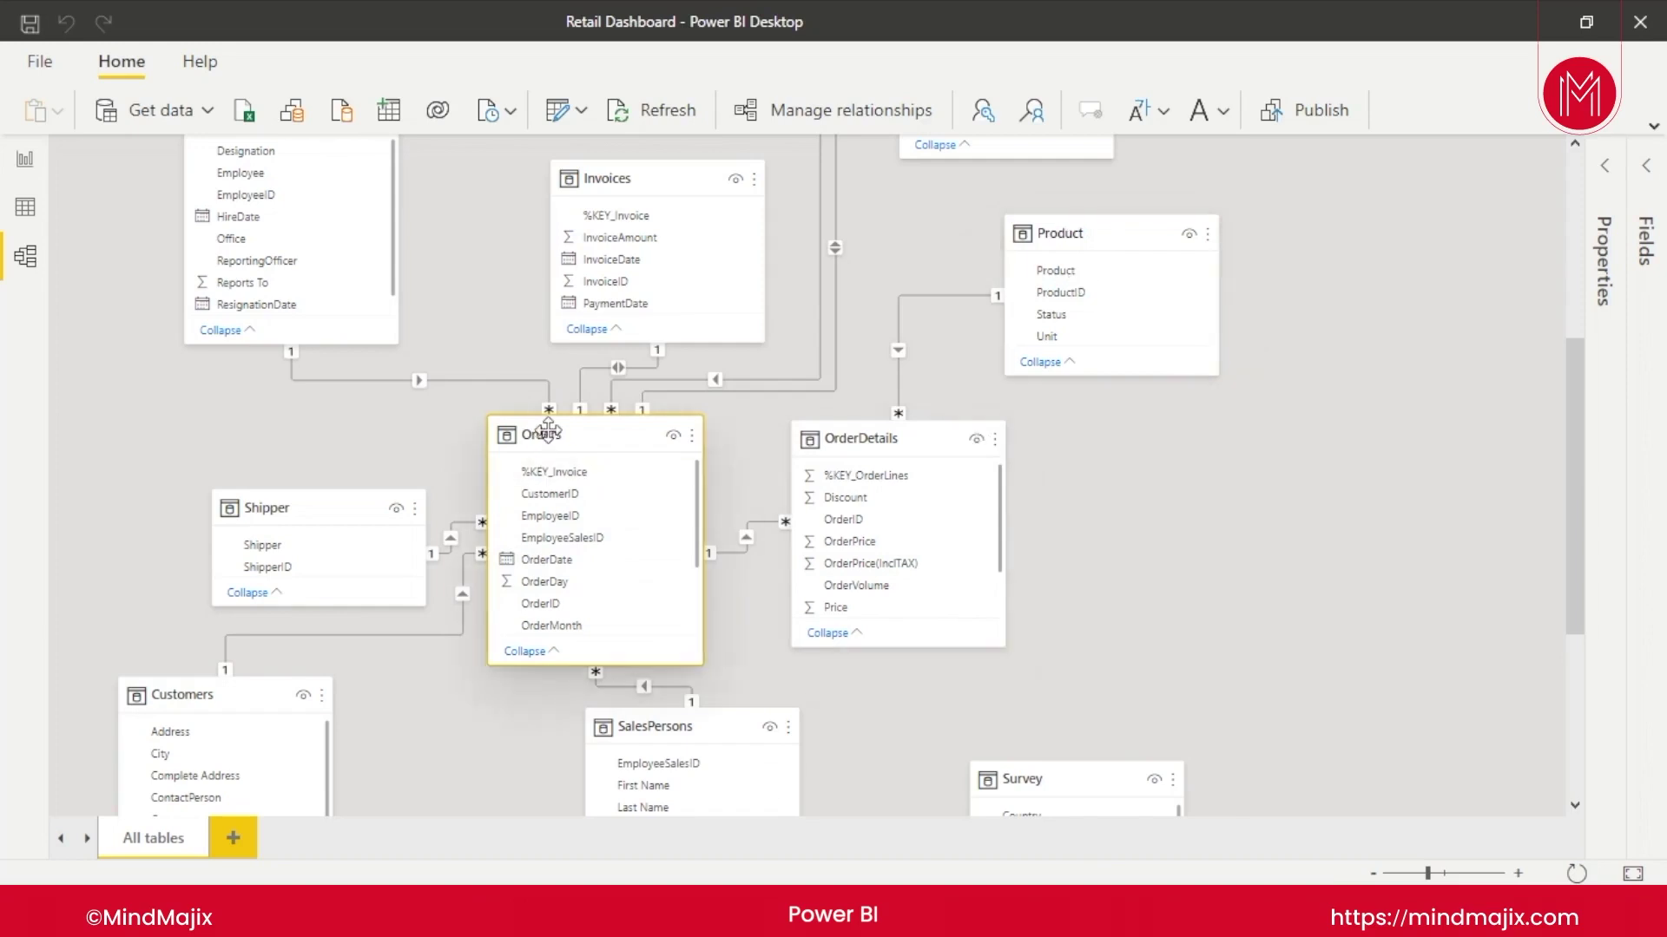
left_click(1124, 235)
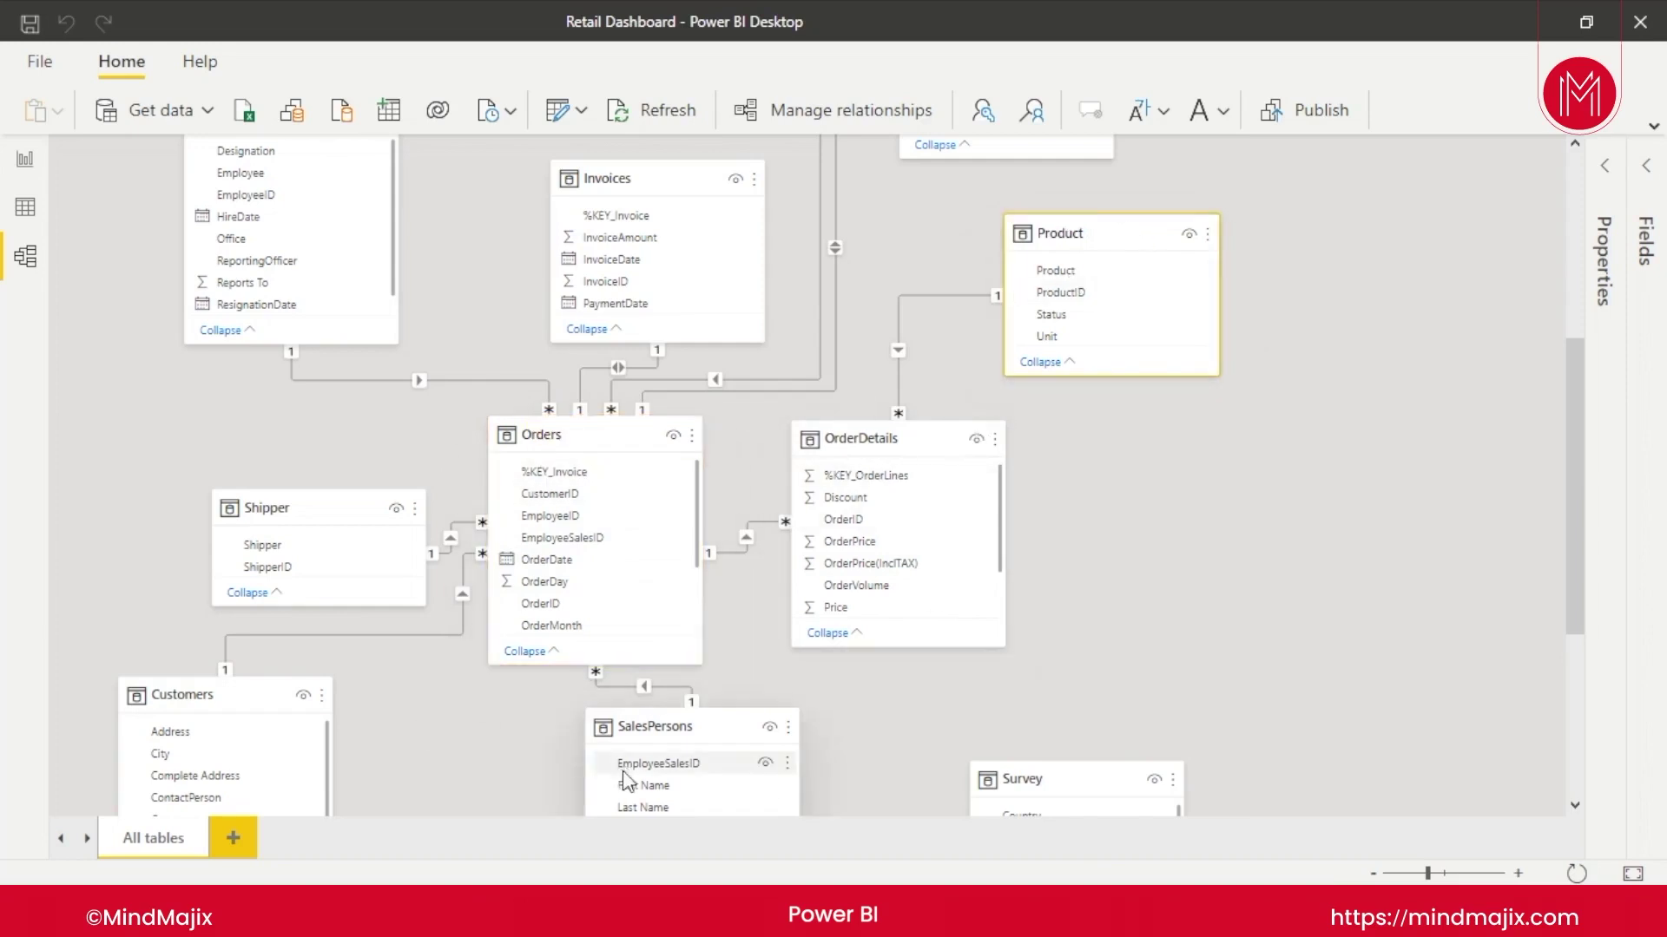
left_click(885, 439)
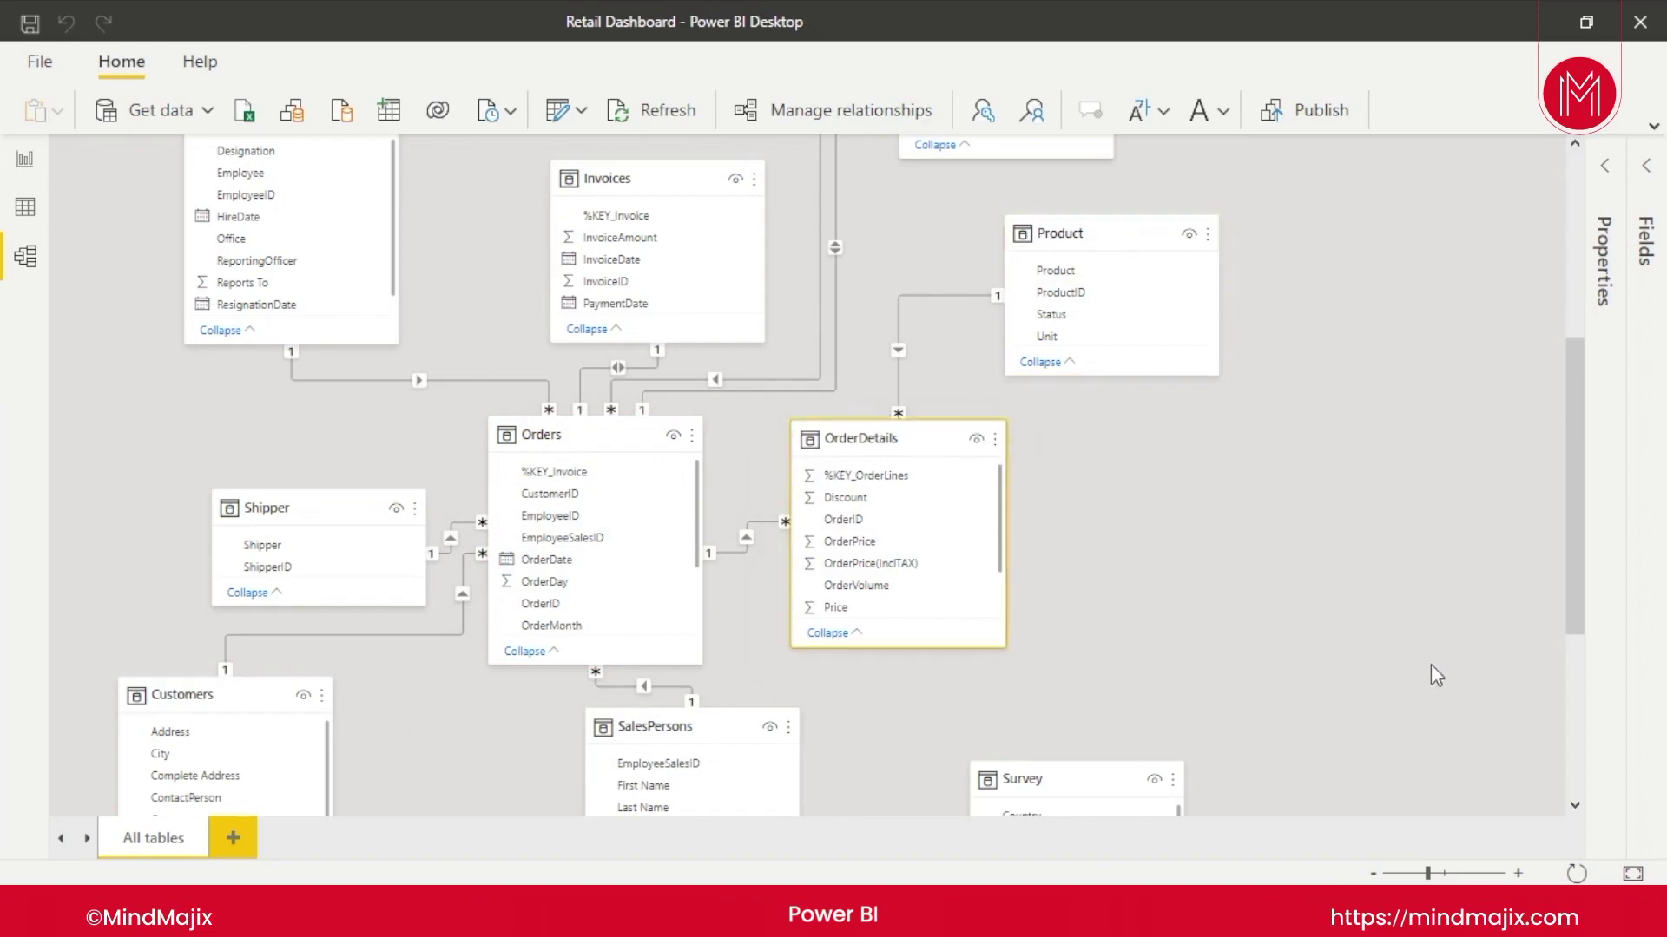
Step: Examine the rest of the model, from the grouped Orders tables down to the Customers, Region and Survey relationships
left_click_drag(1573, 539, 1580, 361)
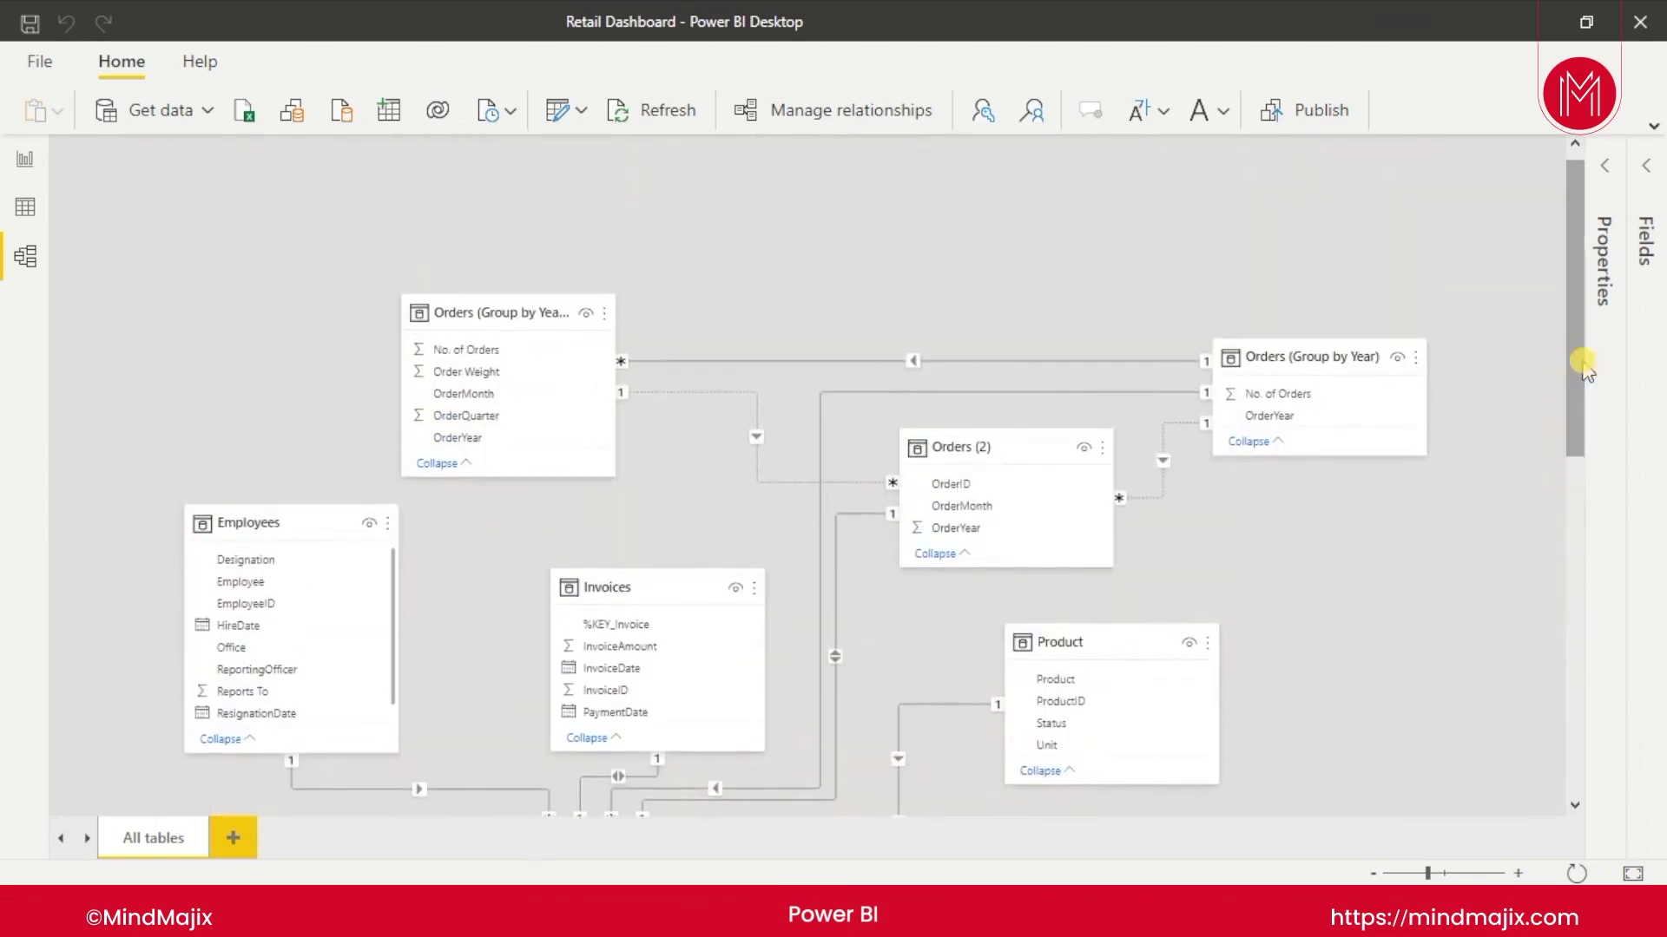
left_click_drag(1576, 439, 1576, 761)
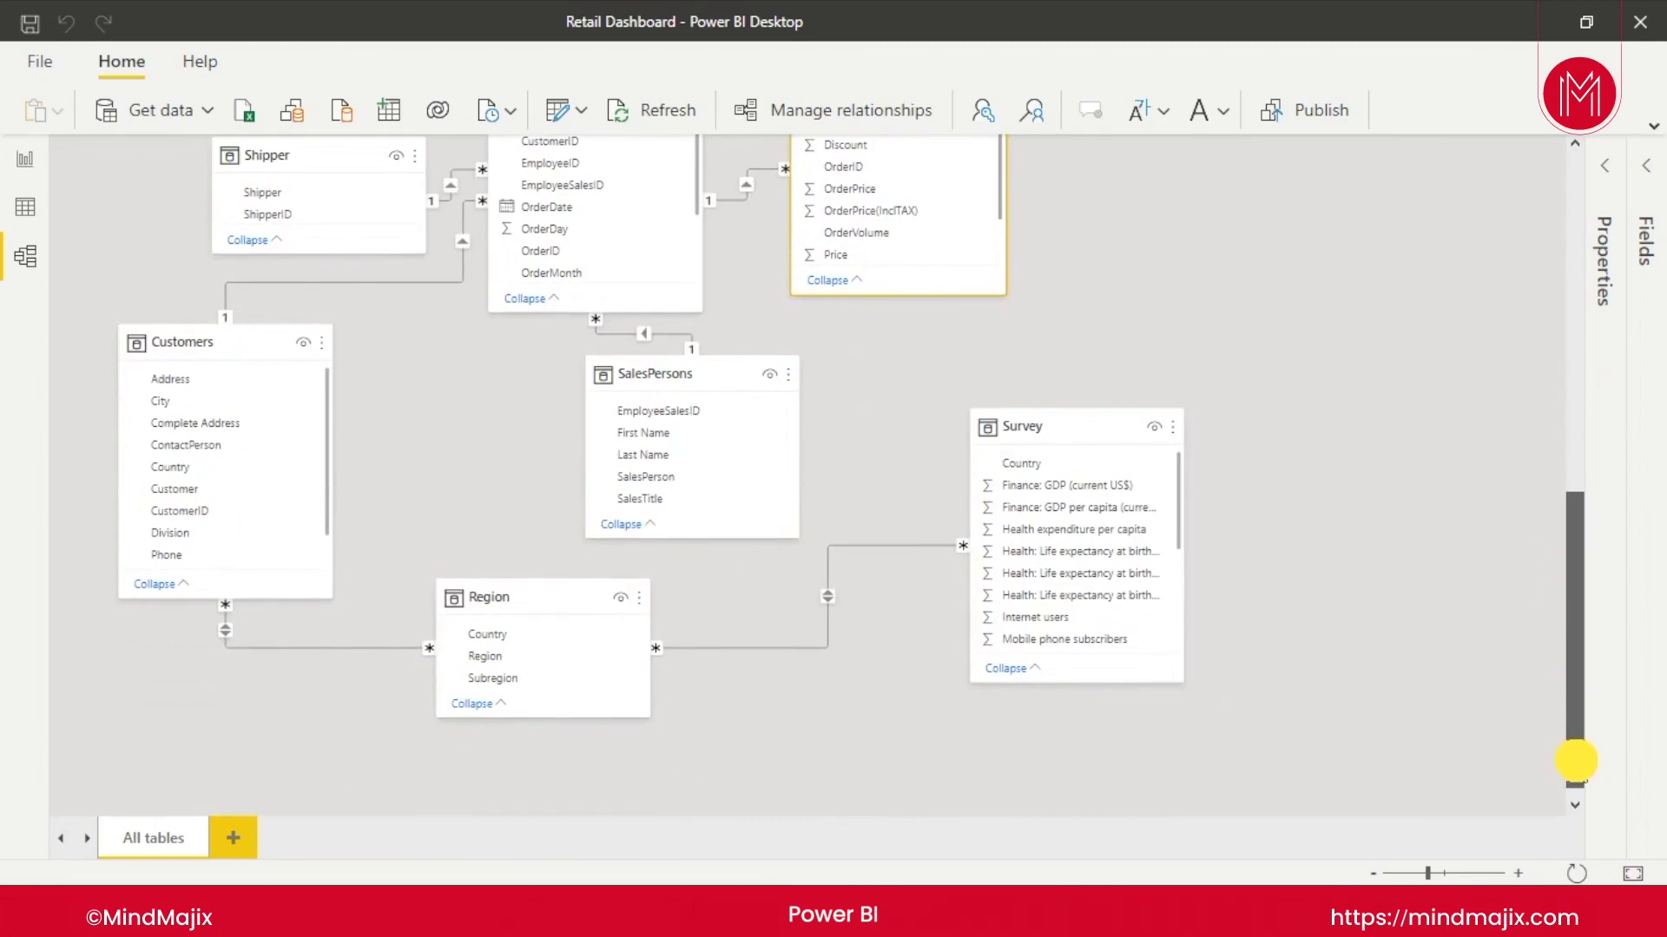
left_click_drag(1574, 739, 1574, 748)
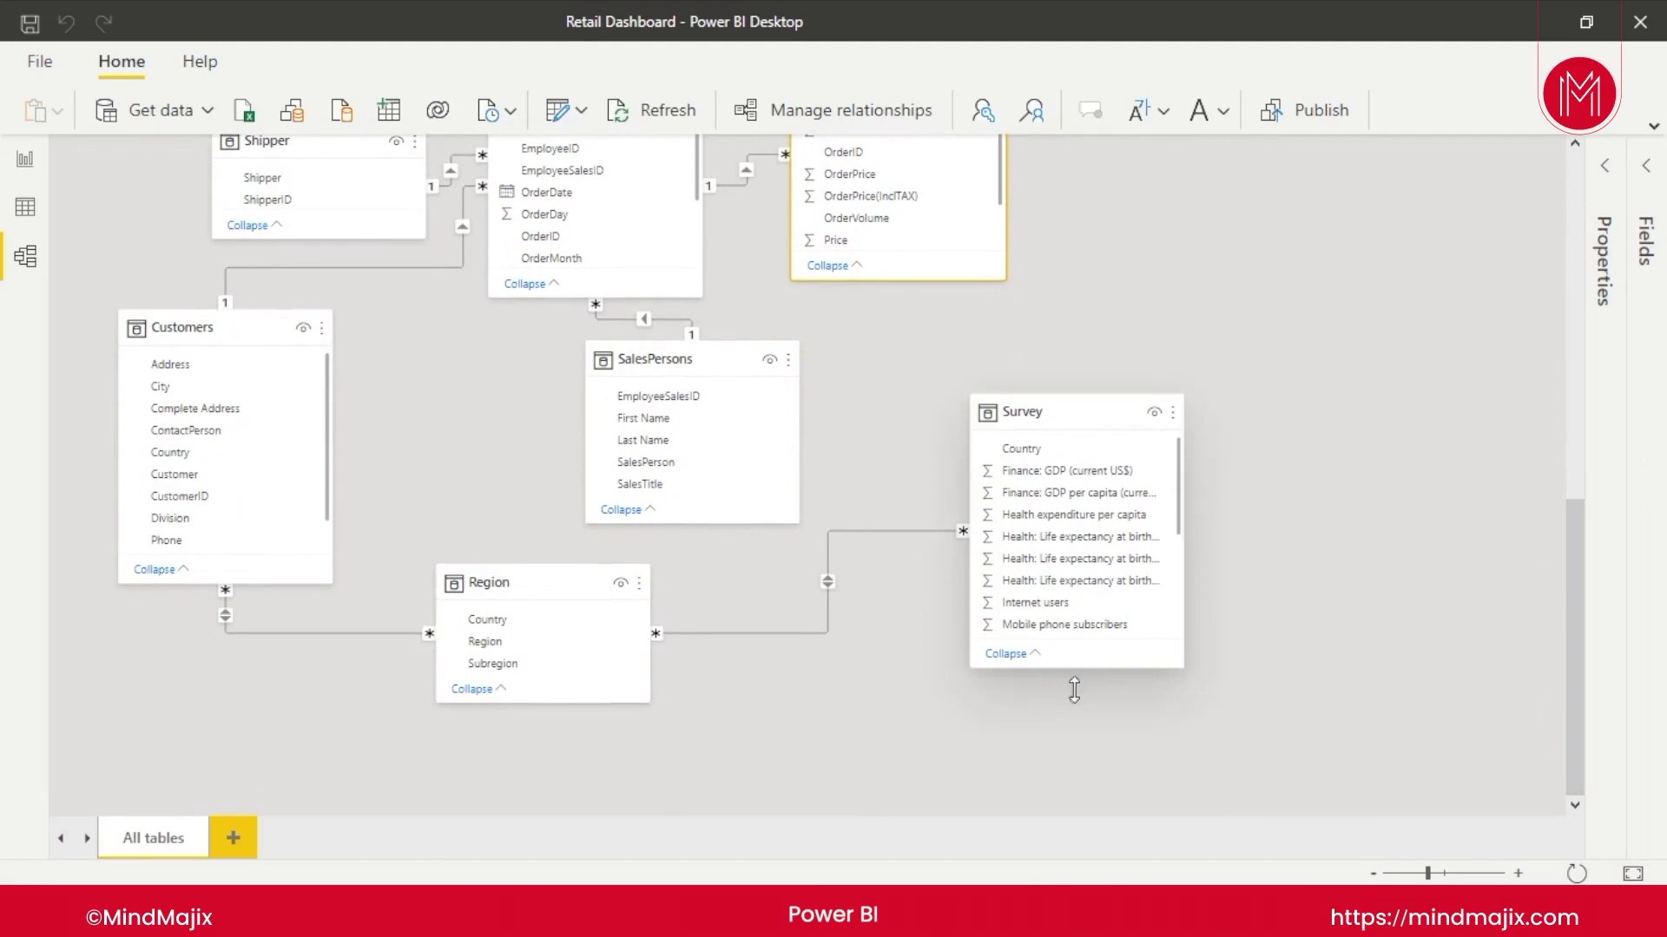
left_click_drag(1571, 632, 1568, 476)
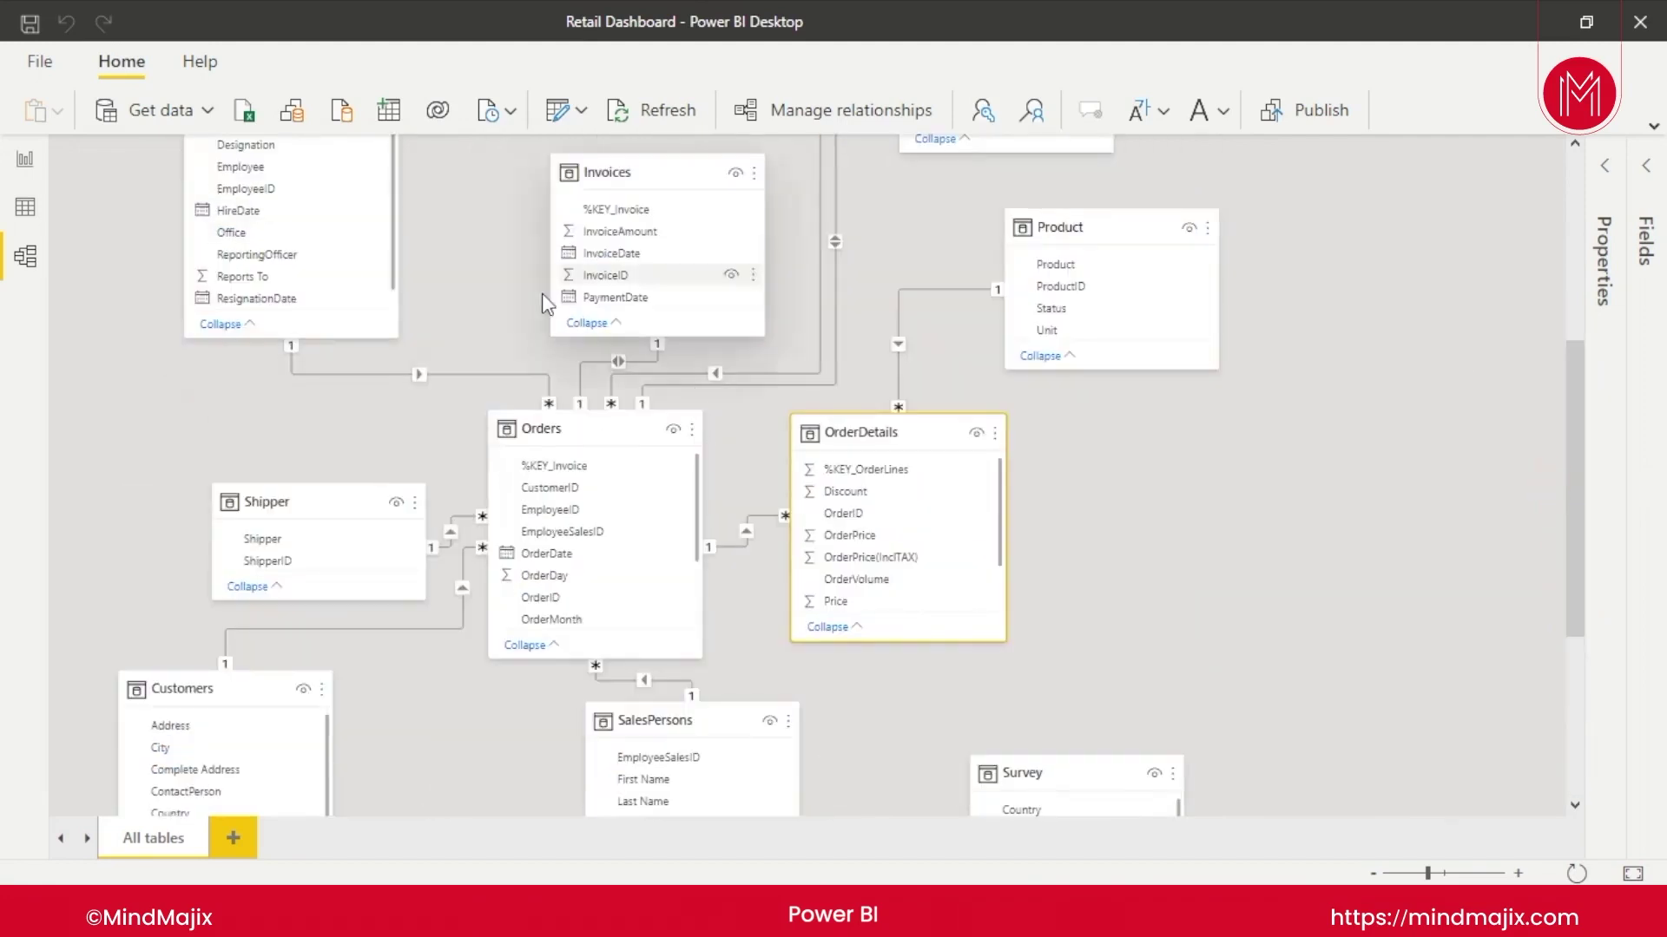
Step: Move the Region table slightly lower in the model diagram, below the Customers and SalesPersons tables
left_click_drag(1573, 566, 1574, 723)
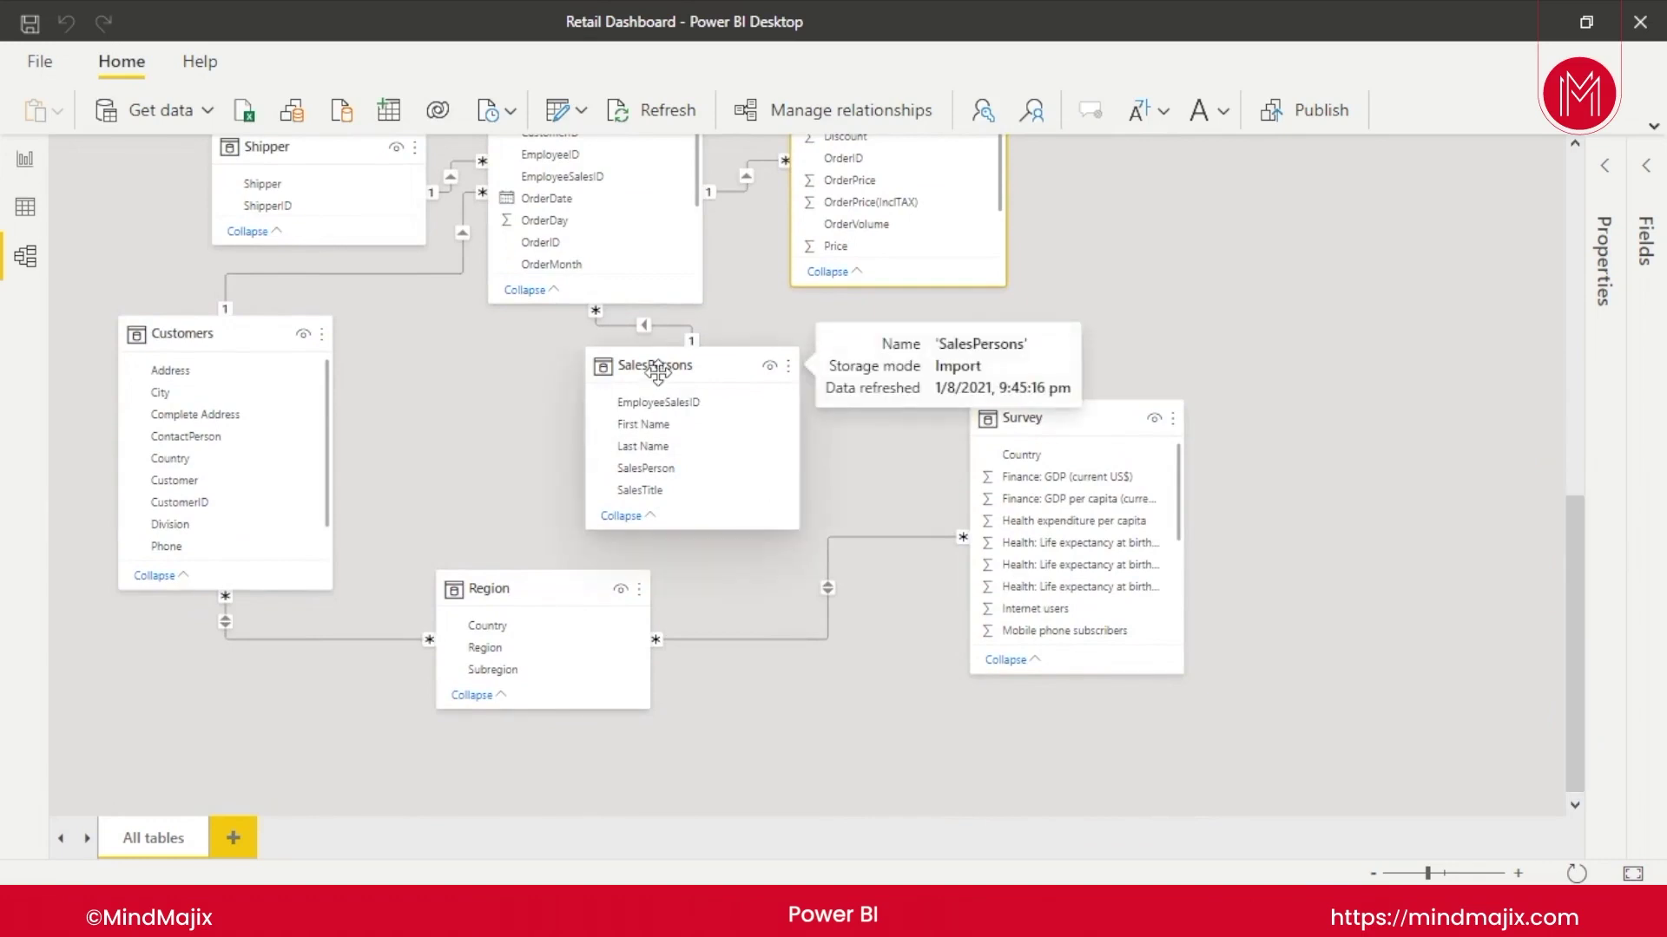
left_click_drag(1581, 742, 1587, 674)
mouse_move(197, 481)
left_mouse_down()
mouse_move(172, 459)
mouse_move(174, 491)
left_mouse_up()
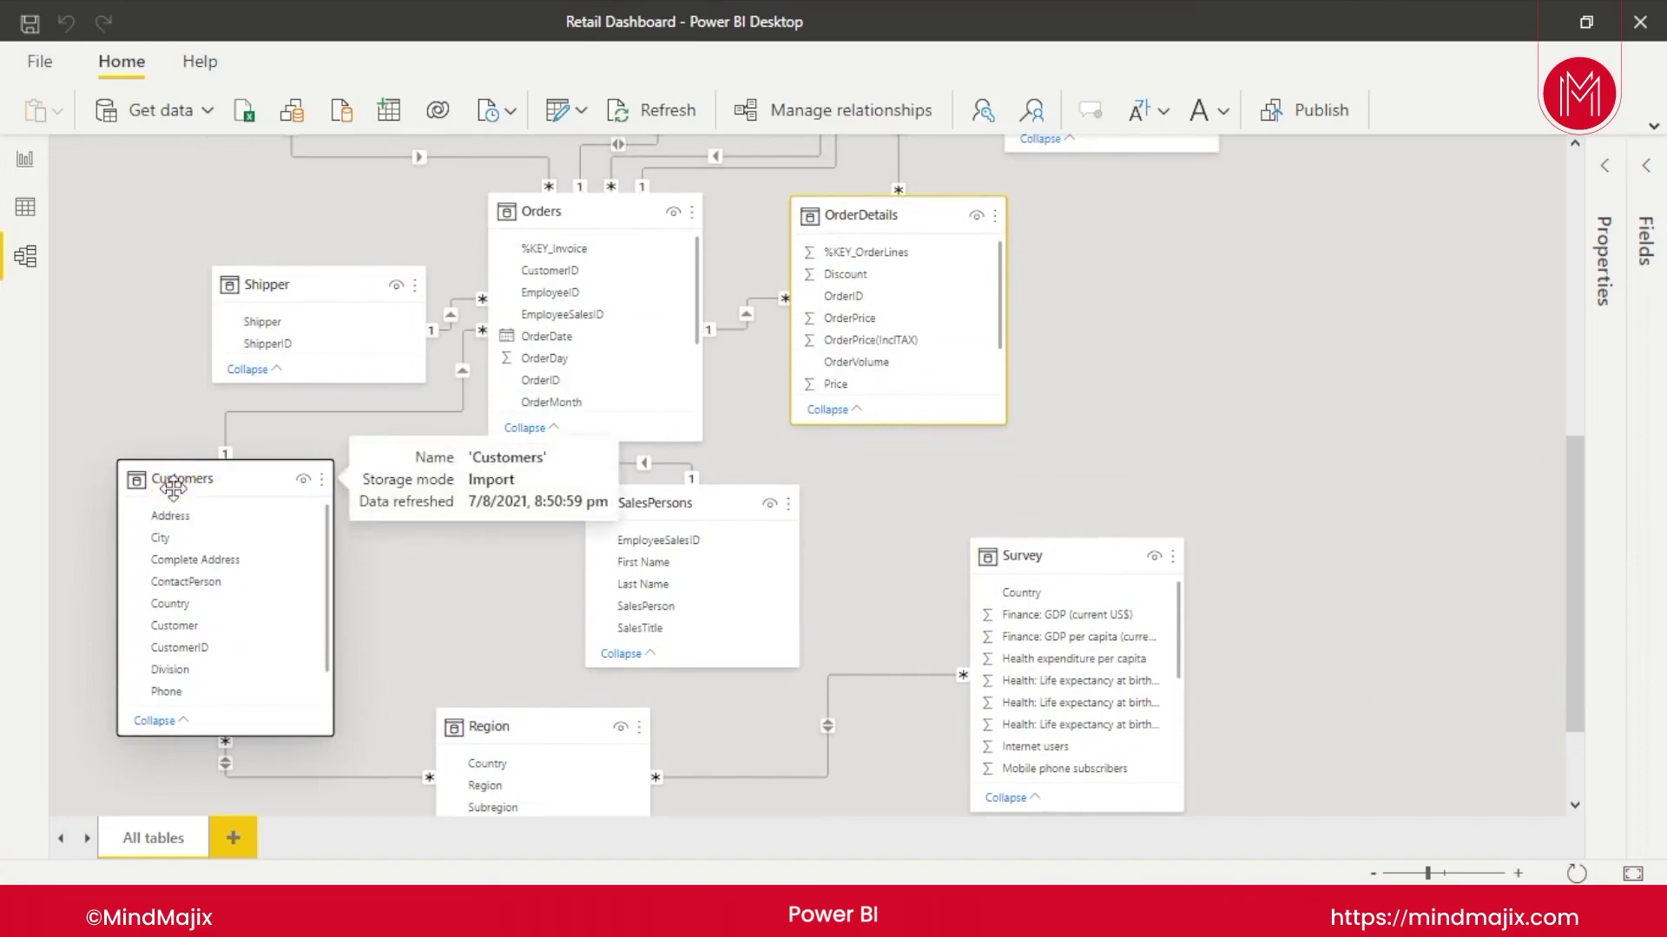
left_click_drag(521, 731, 524, 767)
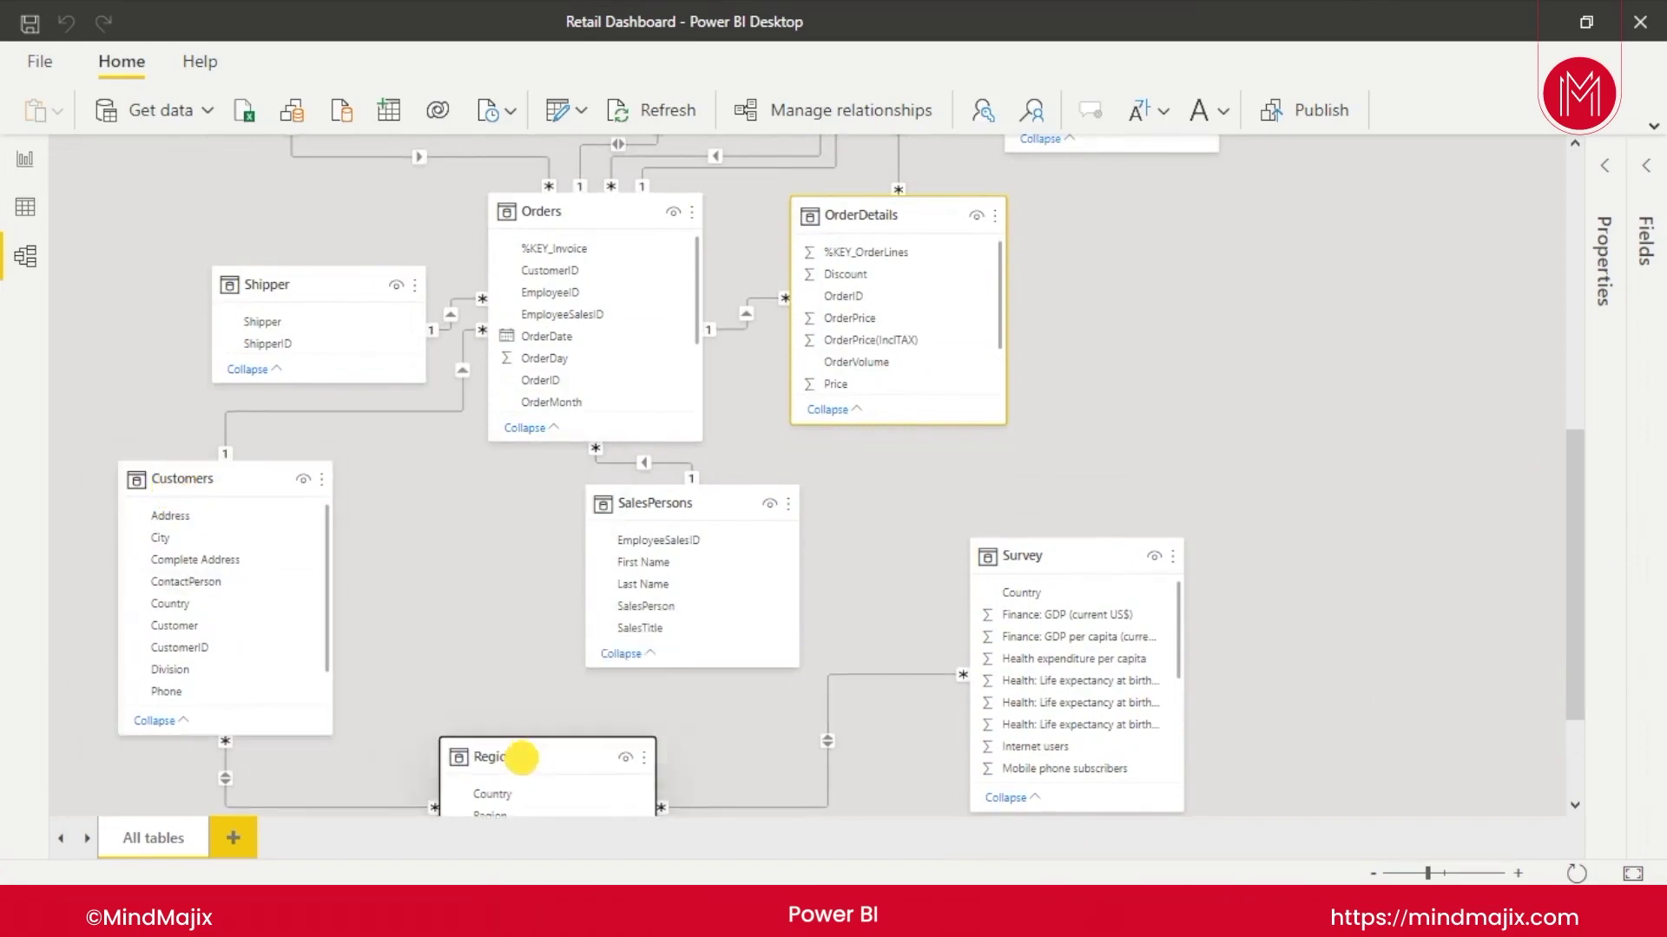
Step: Examine the Customers table, its CustomerID field and its relationships with the Orders and Region tables
left_click_drag(1578, 598, 1581, 550)
left_click(124, 624)
left_click_drag(1575, 516, 1580, 565)
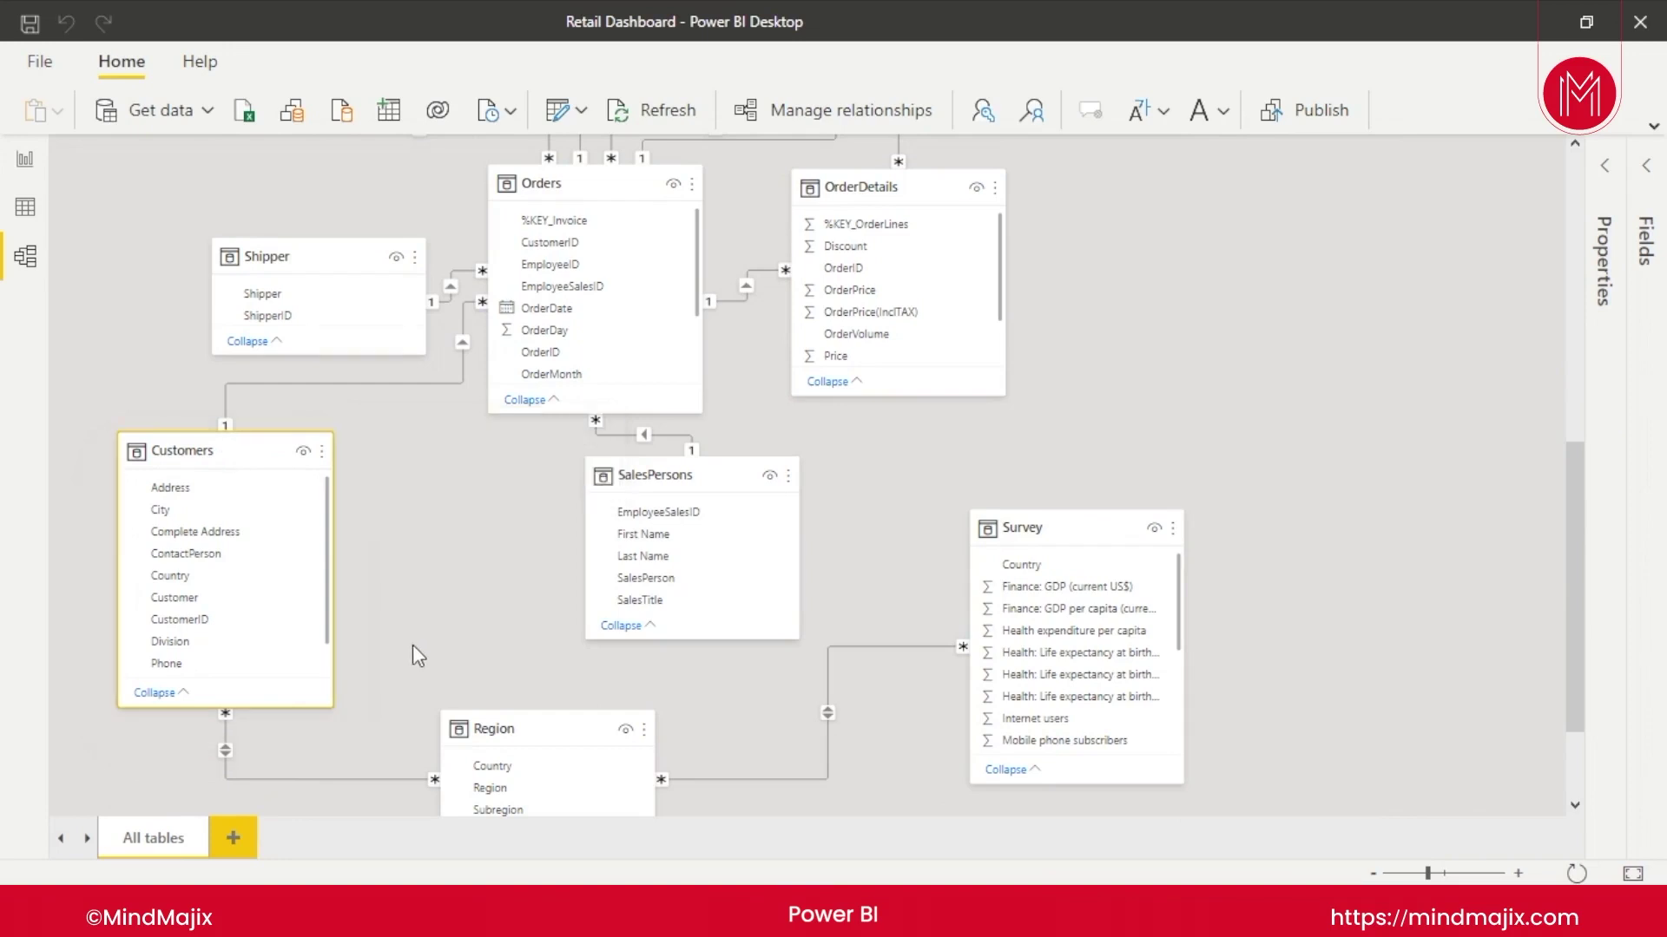
mouse_move(207, 453)
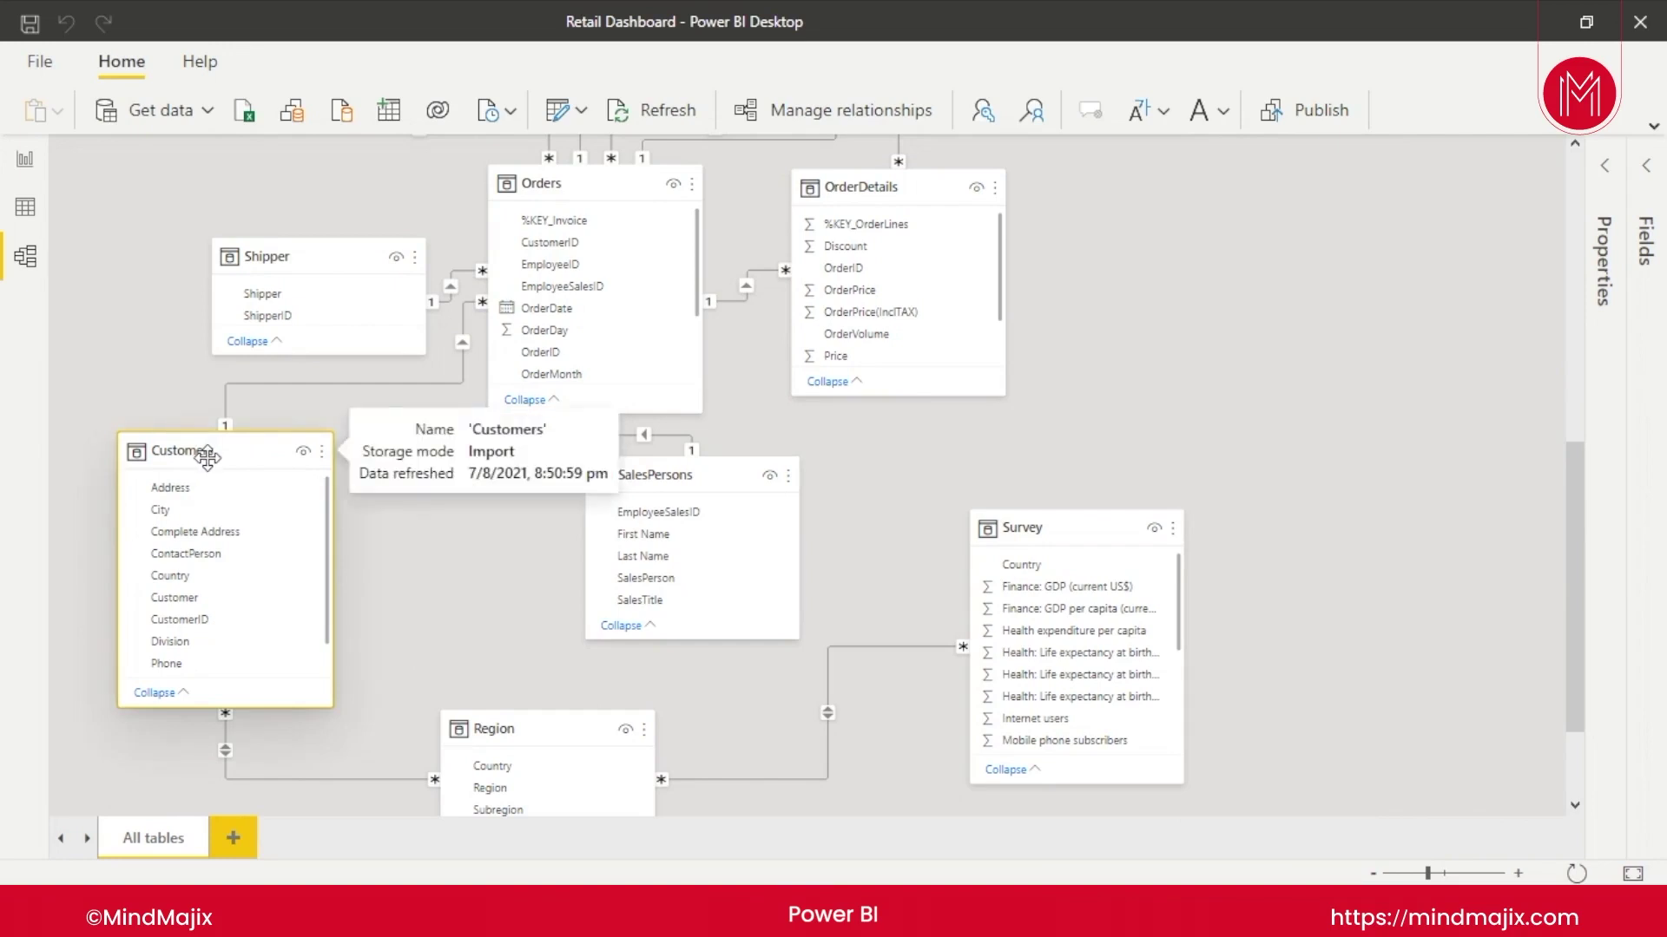
left_click(211, 621)
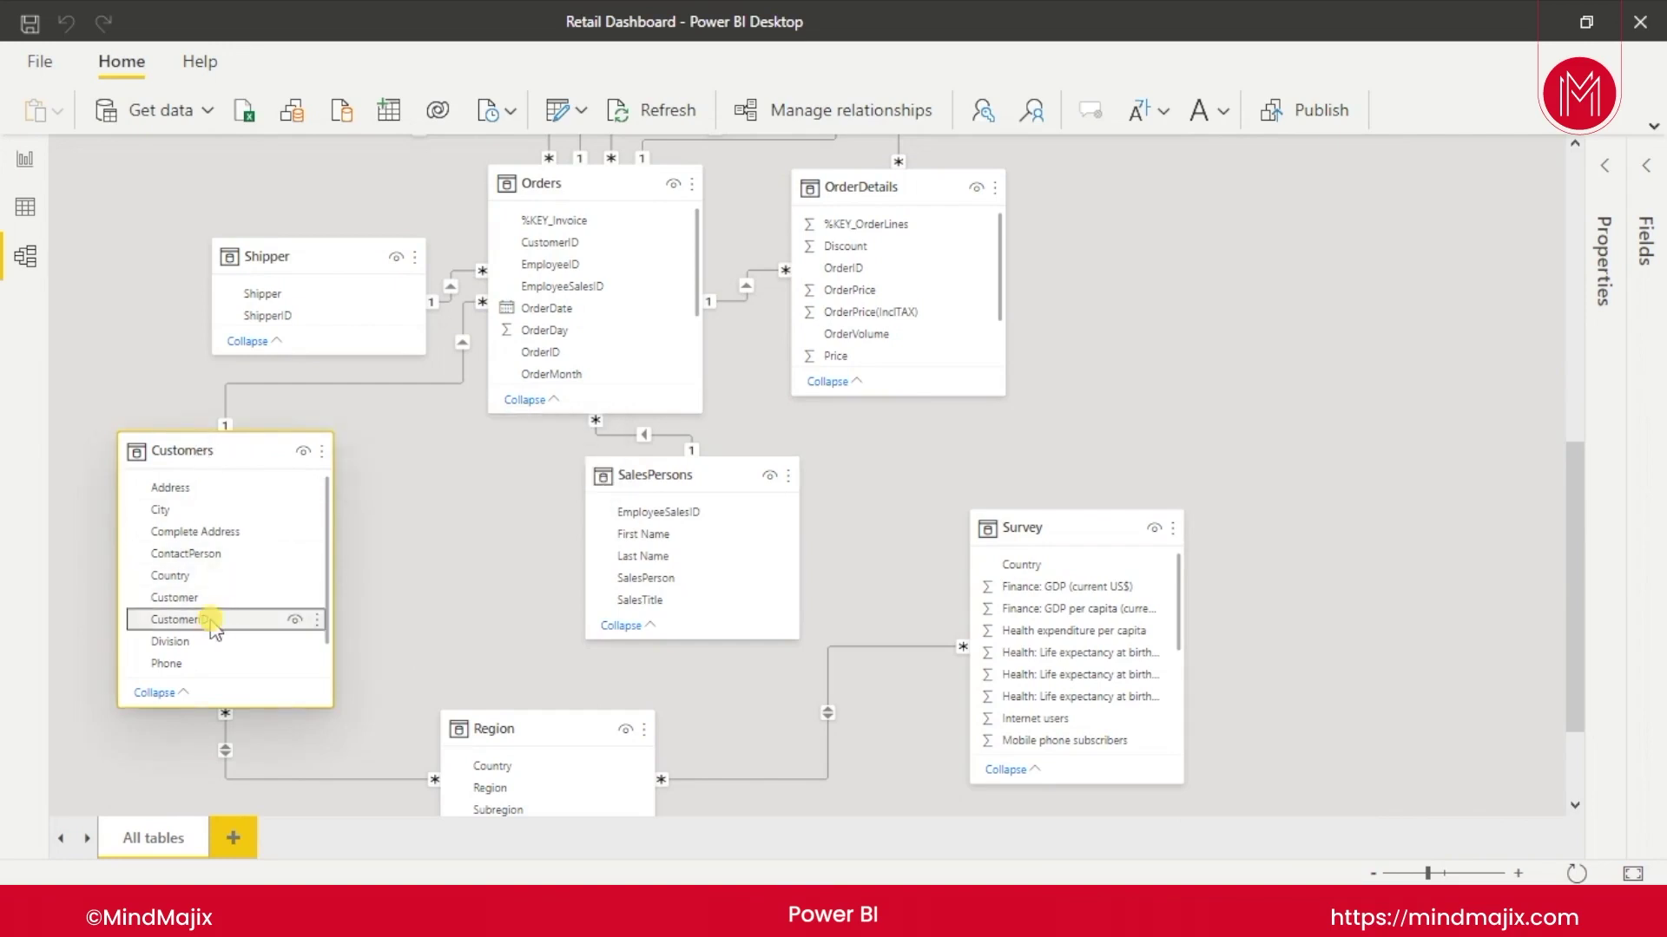
left_click(390, 563)
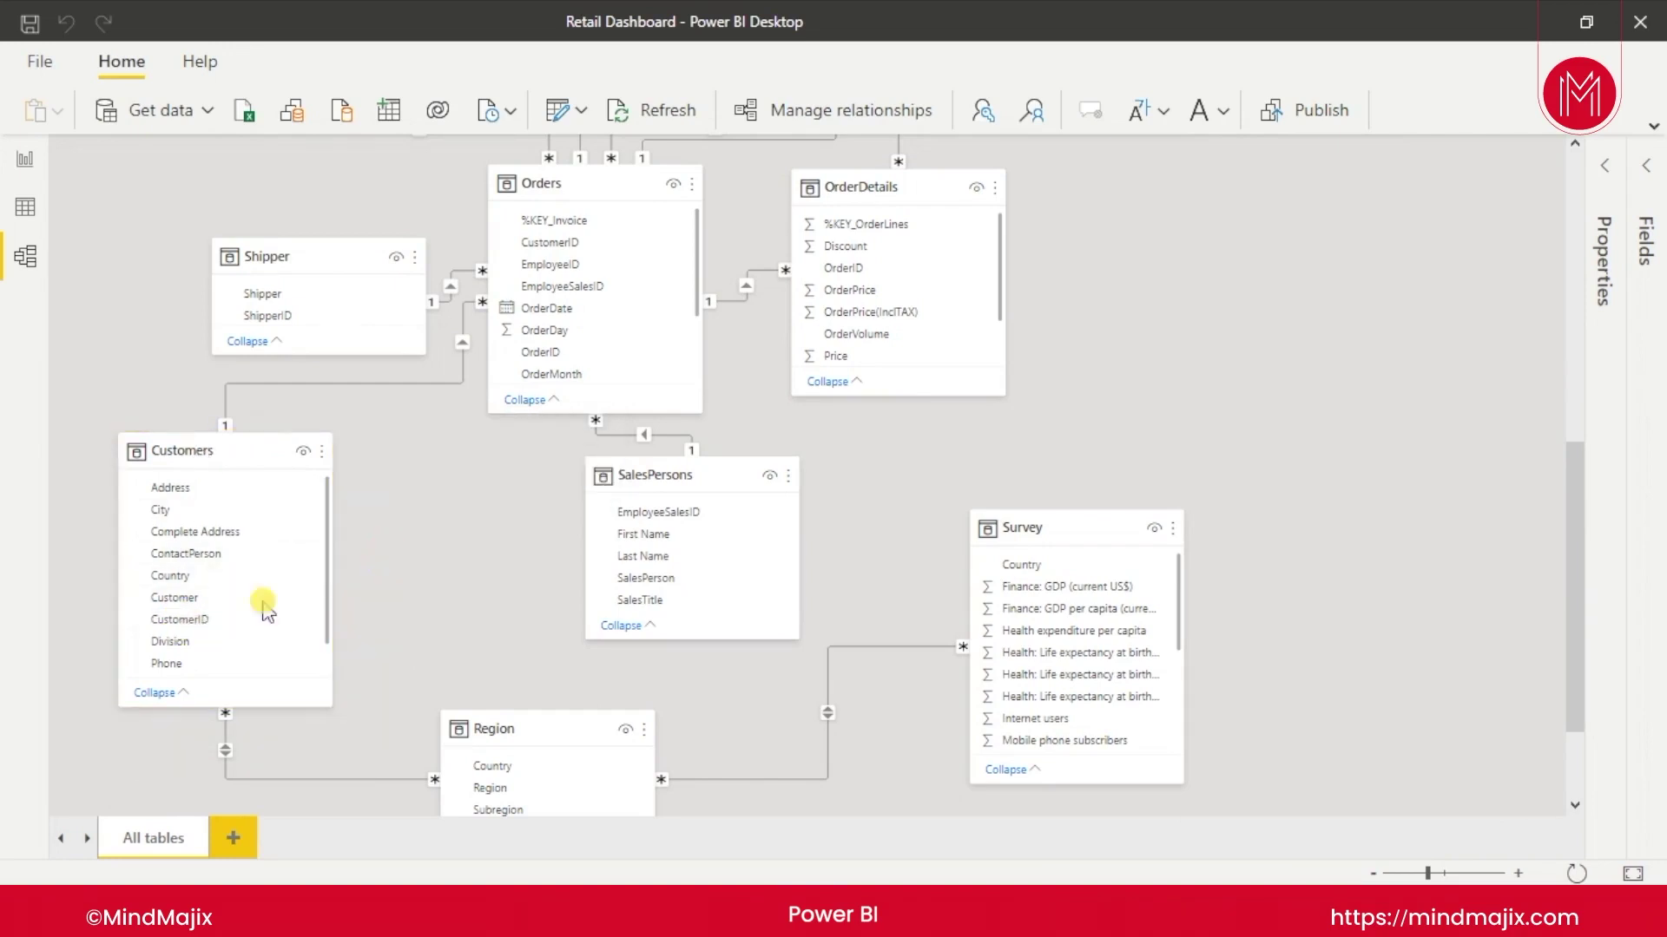
left_click(436, 388)
Step: Shift the Invoices table slightly higher, away from the Orders table, and select Orders
scroll(1344, 474, "up", 3)
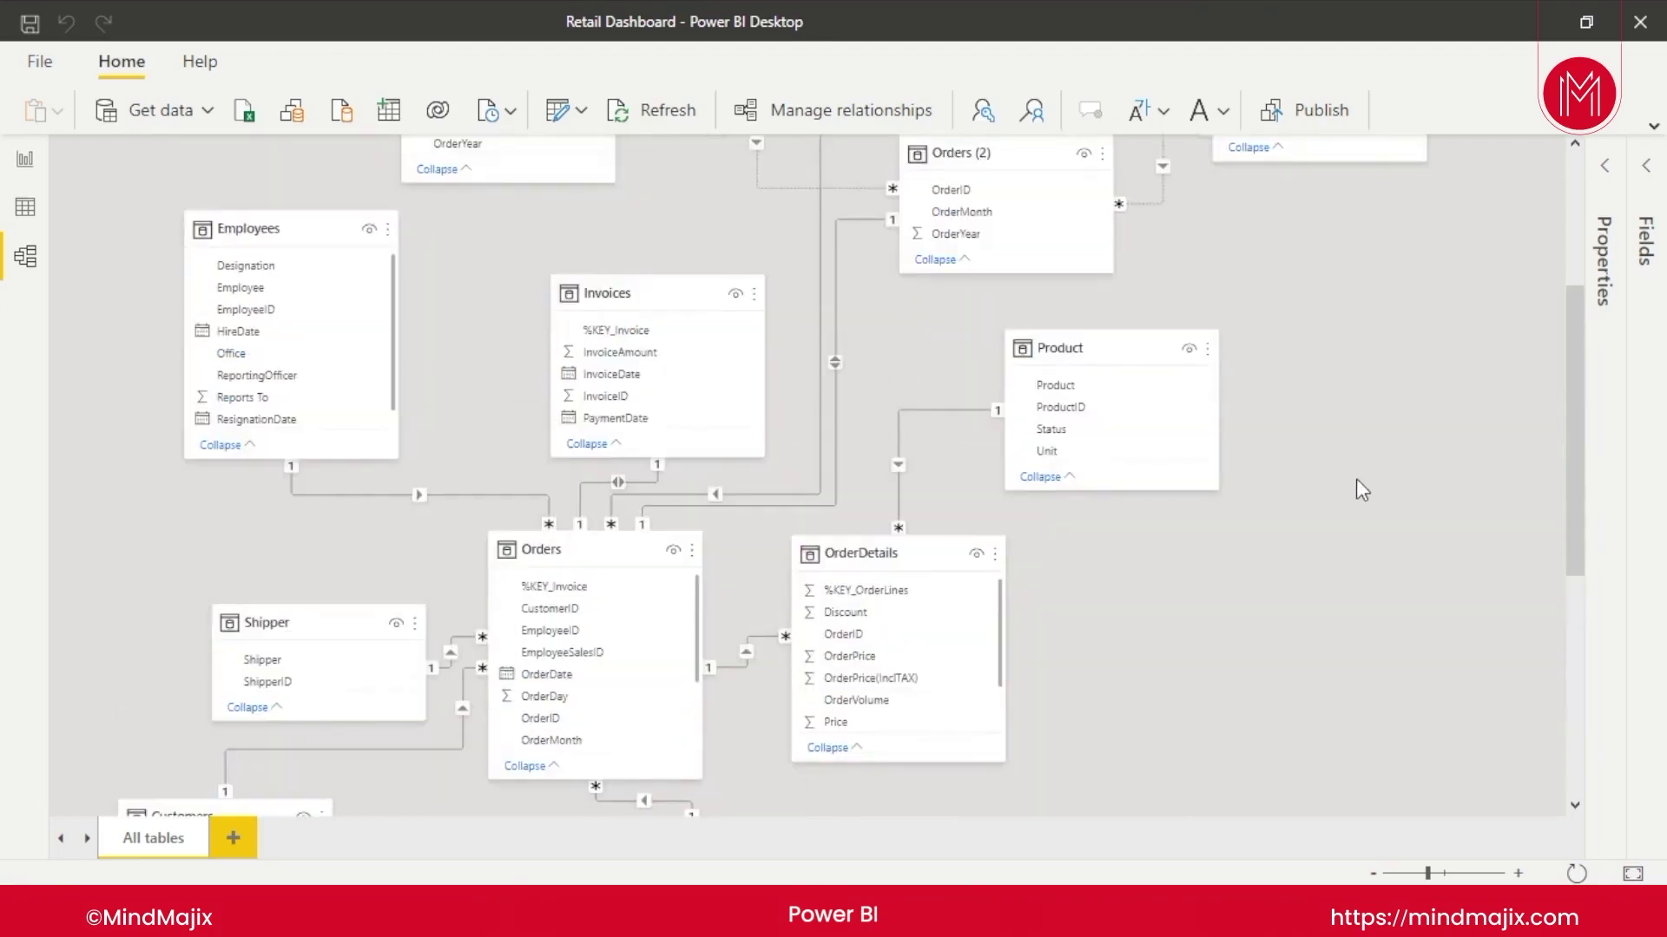
left_click_drag(651, 280, 646, 230)
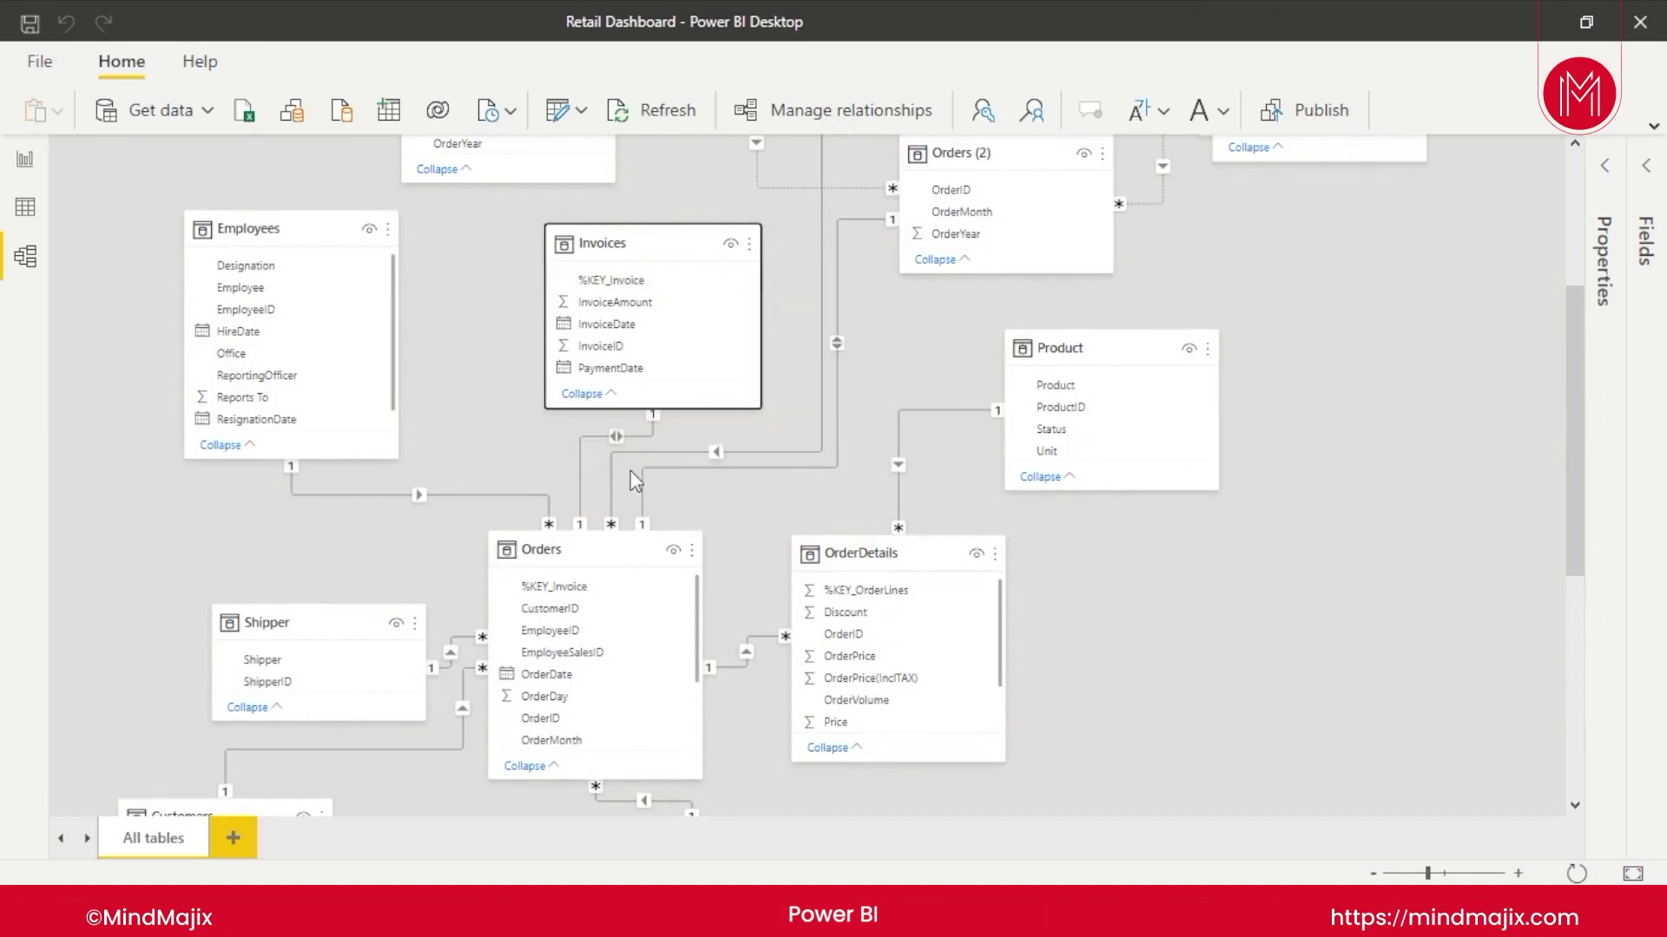
left_click(545, 556)
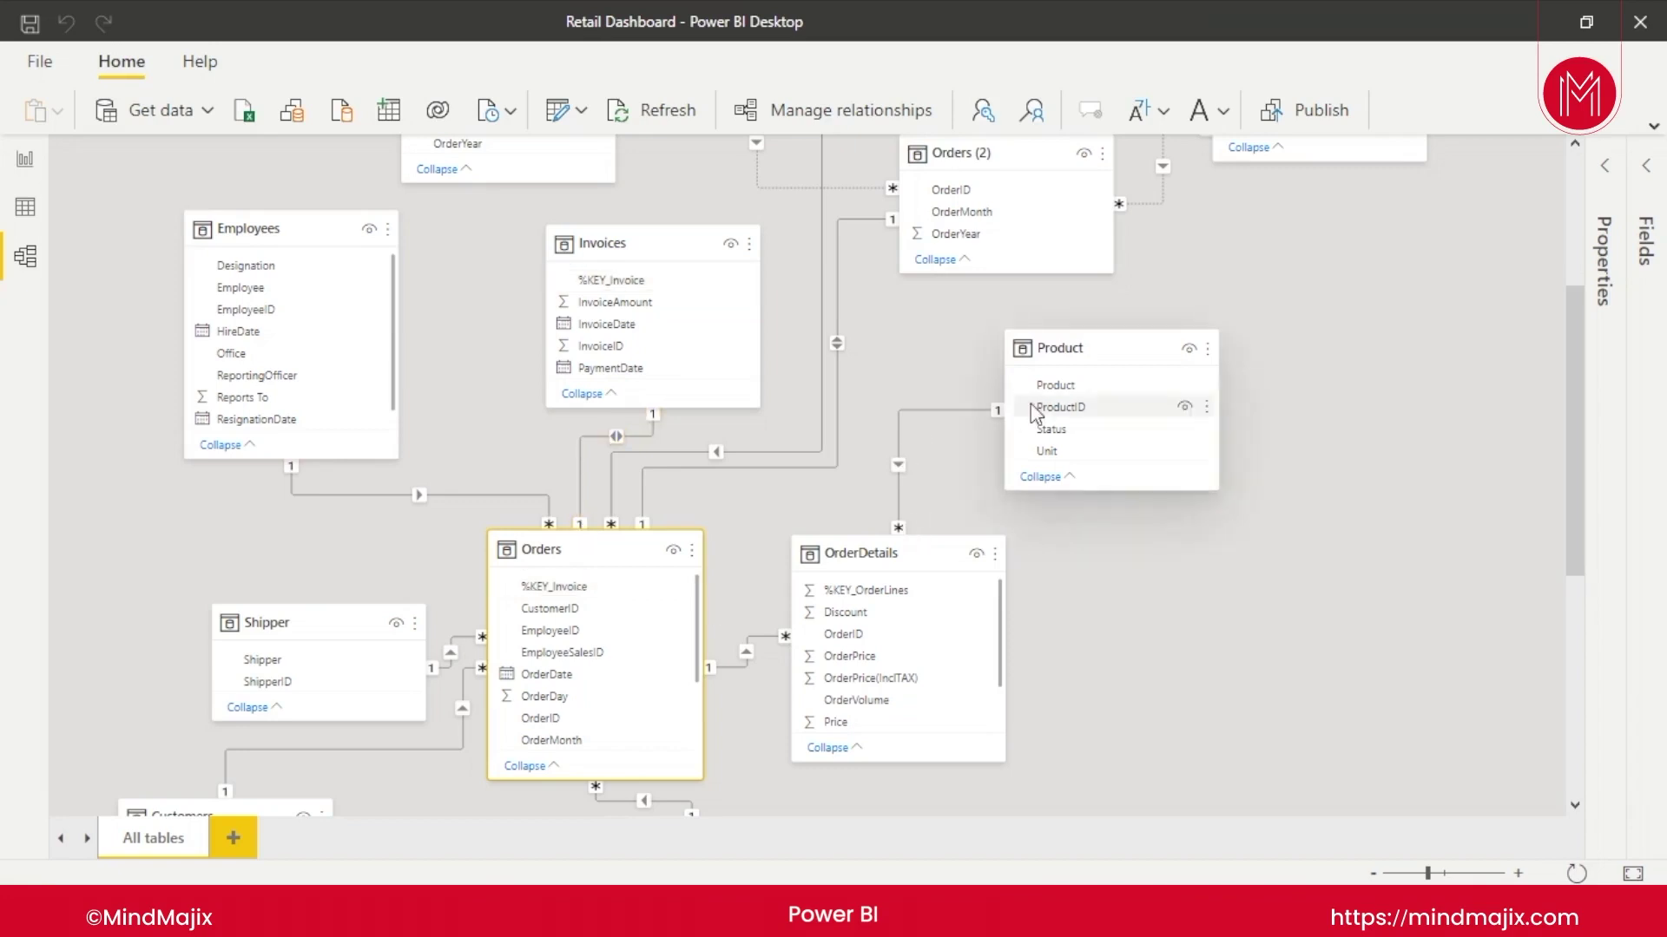
Step: Examine how OrderDetails, Product, Survey, the grouped Orders tables and the rest of the model connect around the Orders table
mouse_move(902, 551)
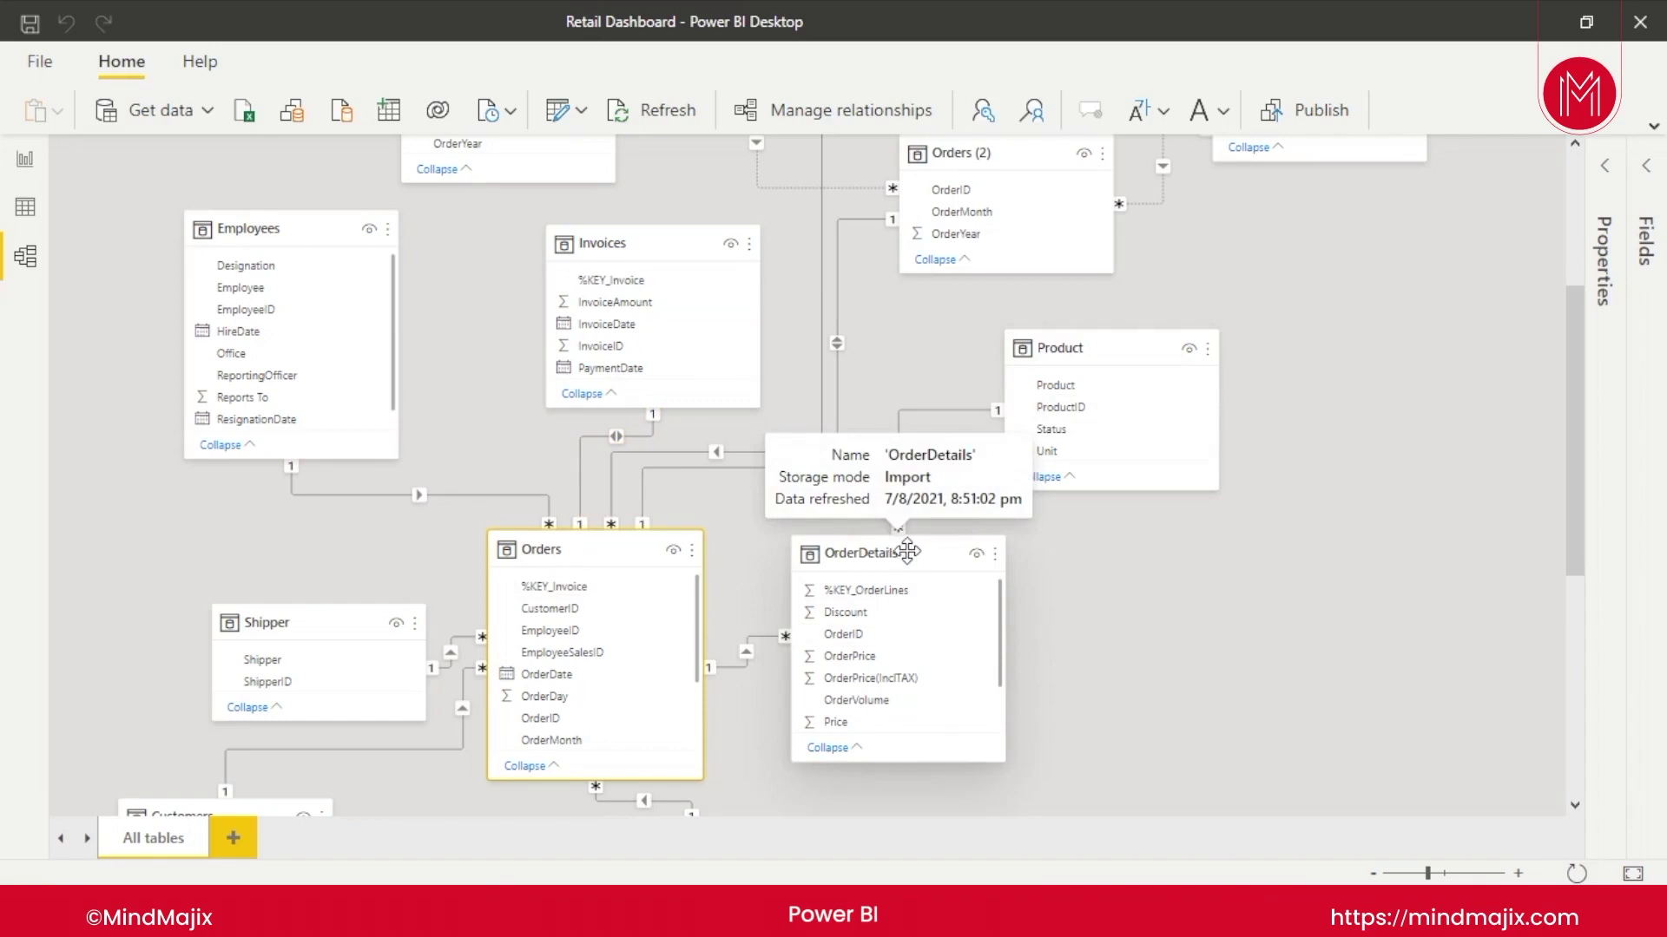
mouse_move(1082, 348)
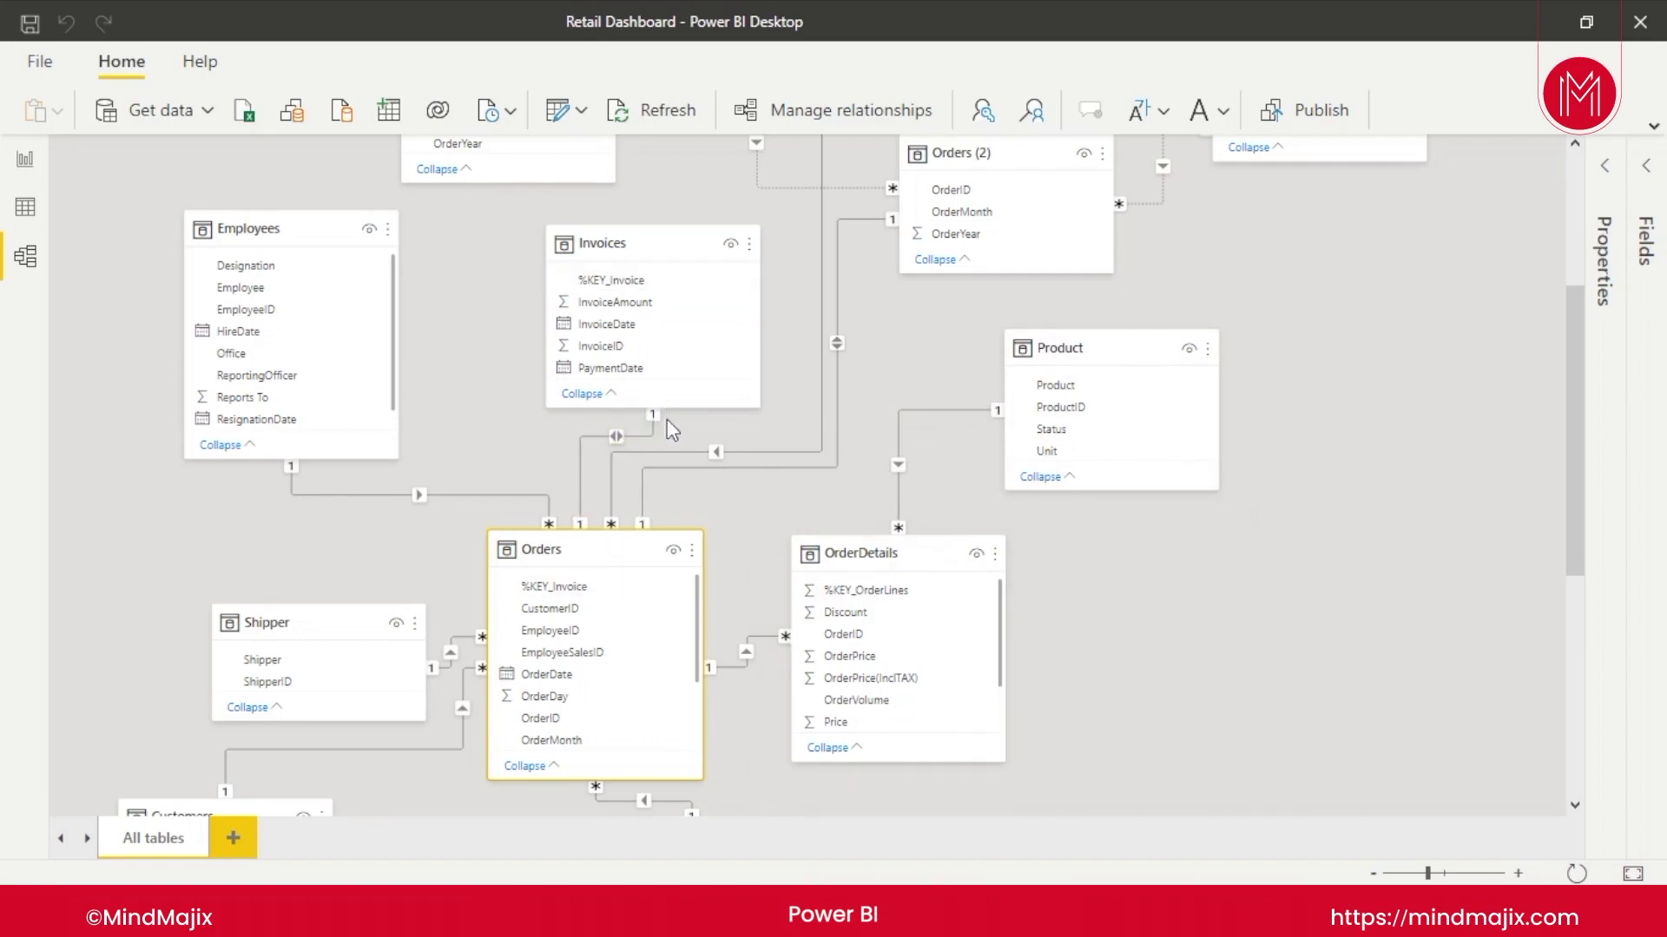
scroll(1064, 478, "down", 3)
scroll(1028, 716, "down", 3)
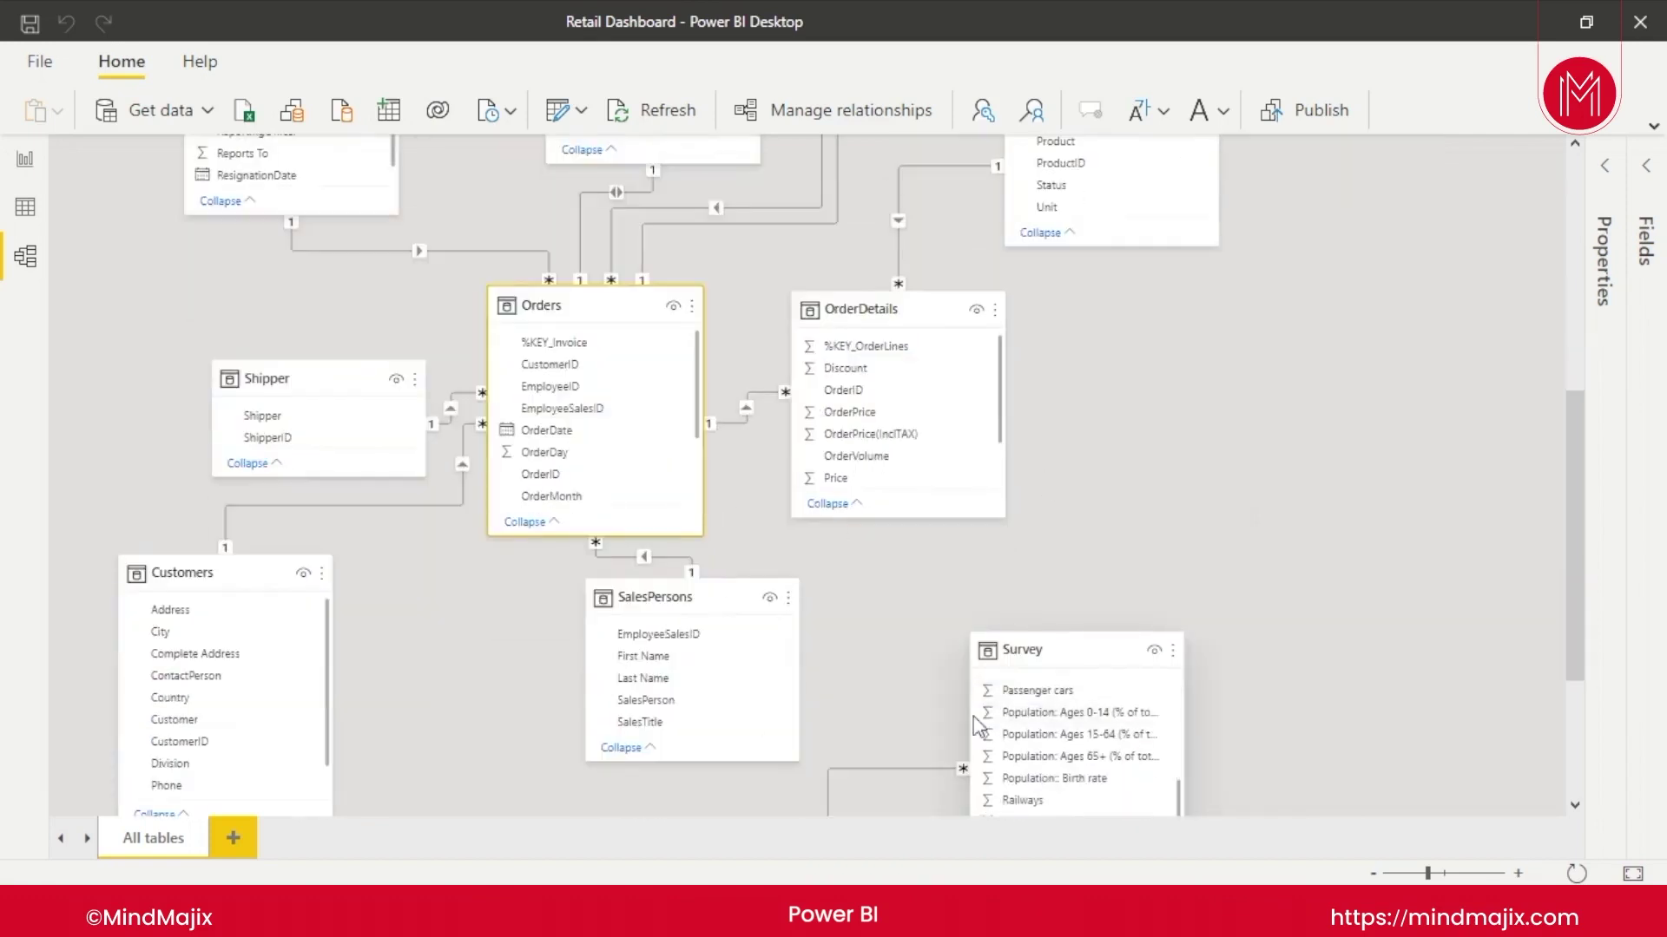
scroll(855, 720, "down", 3)
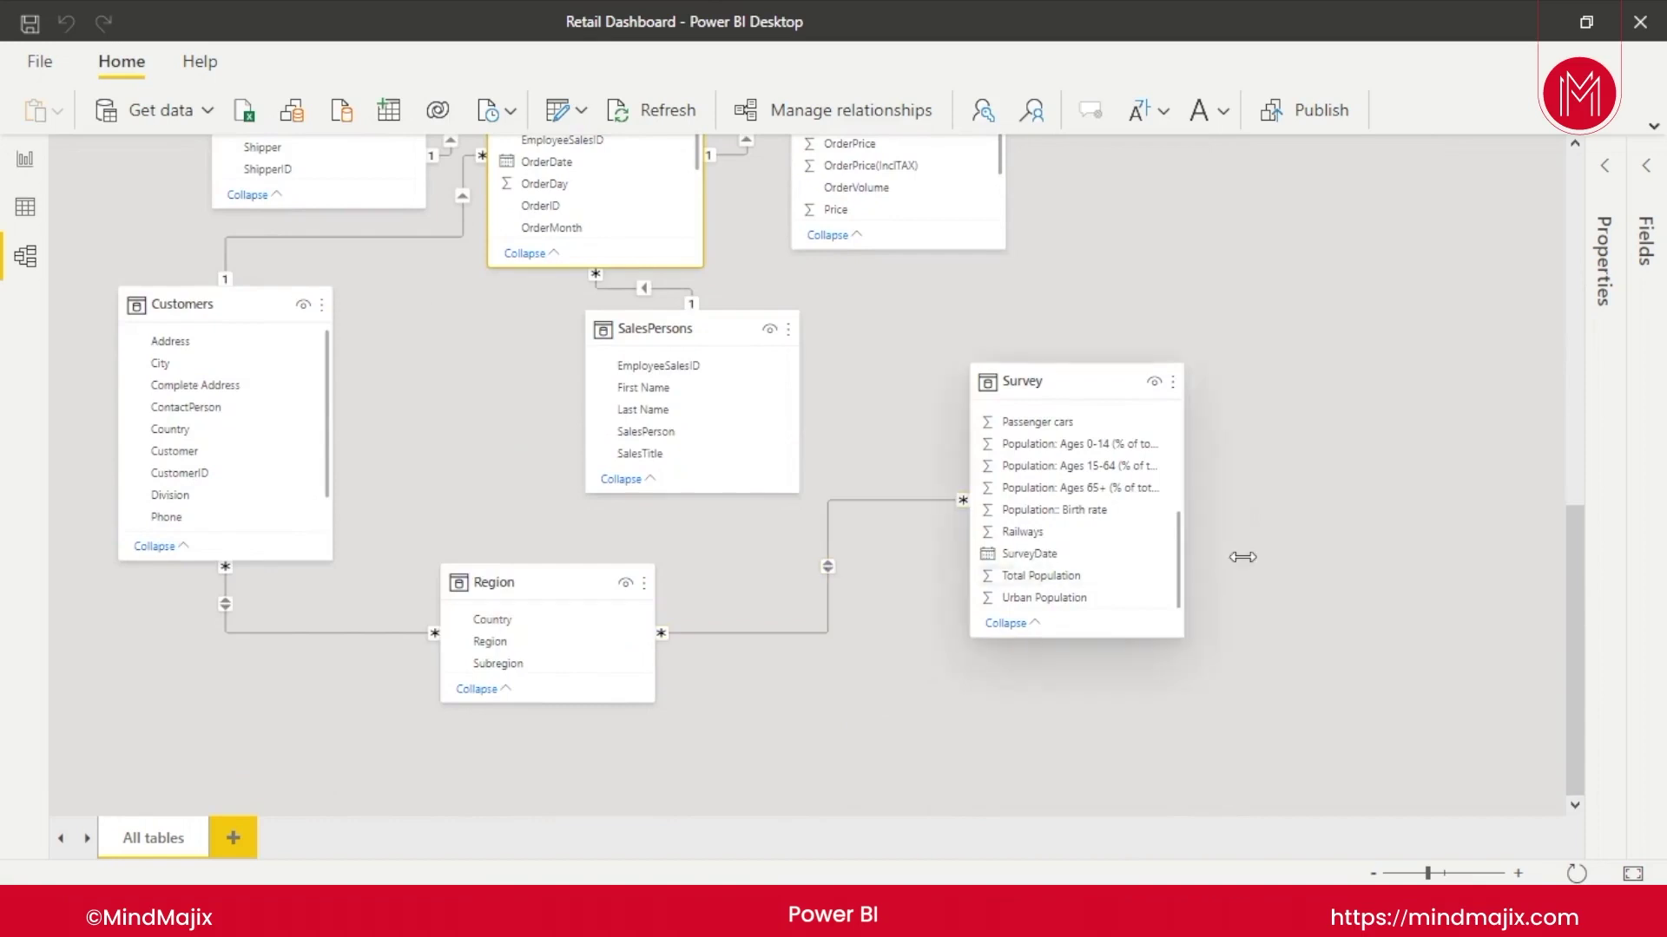
scroll(1261, 605, "up", 6)
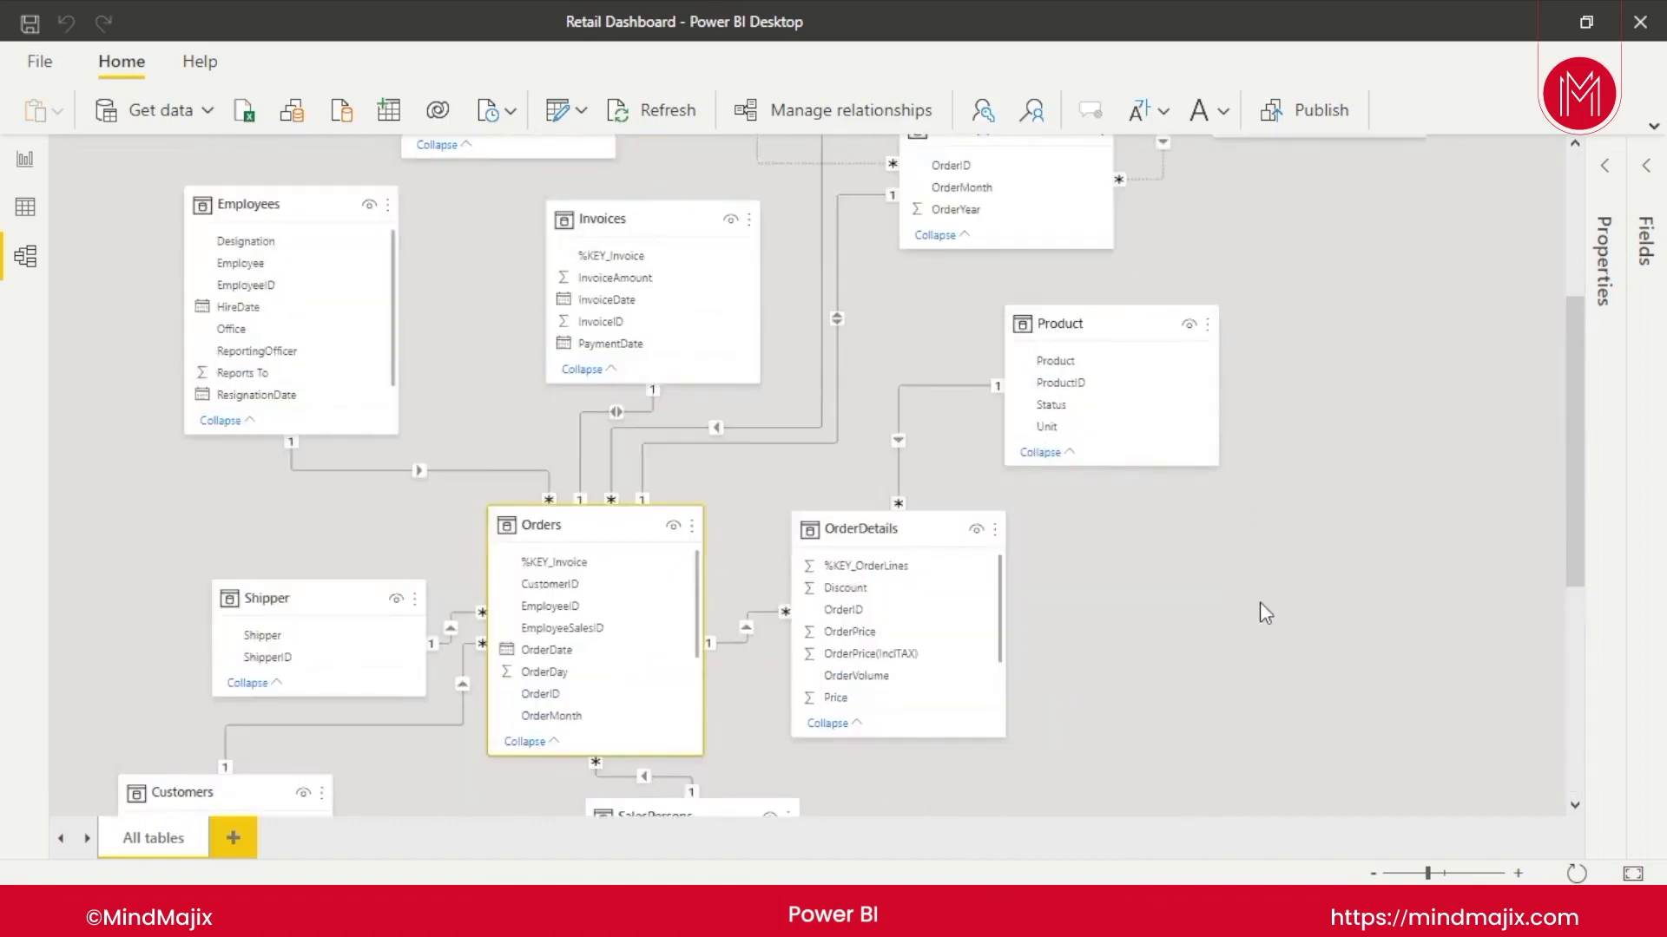
scroll(1260, 605, "up", 4)
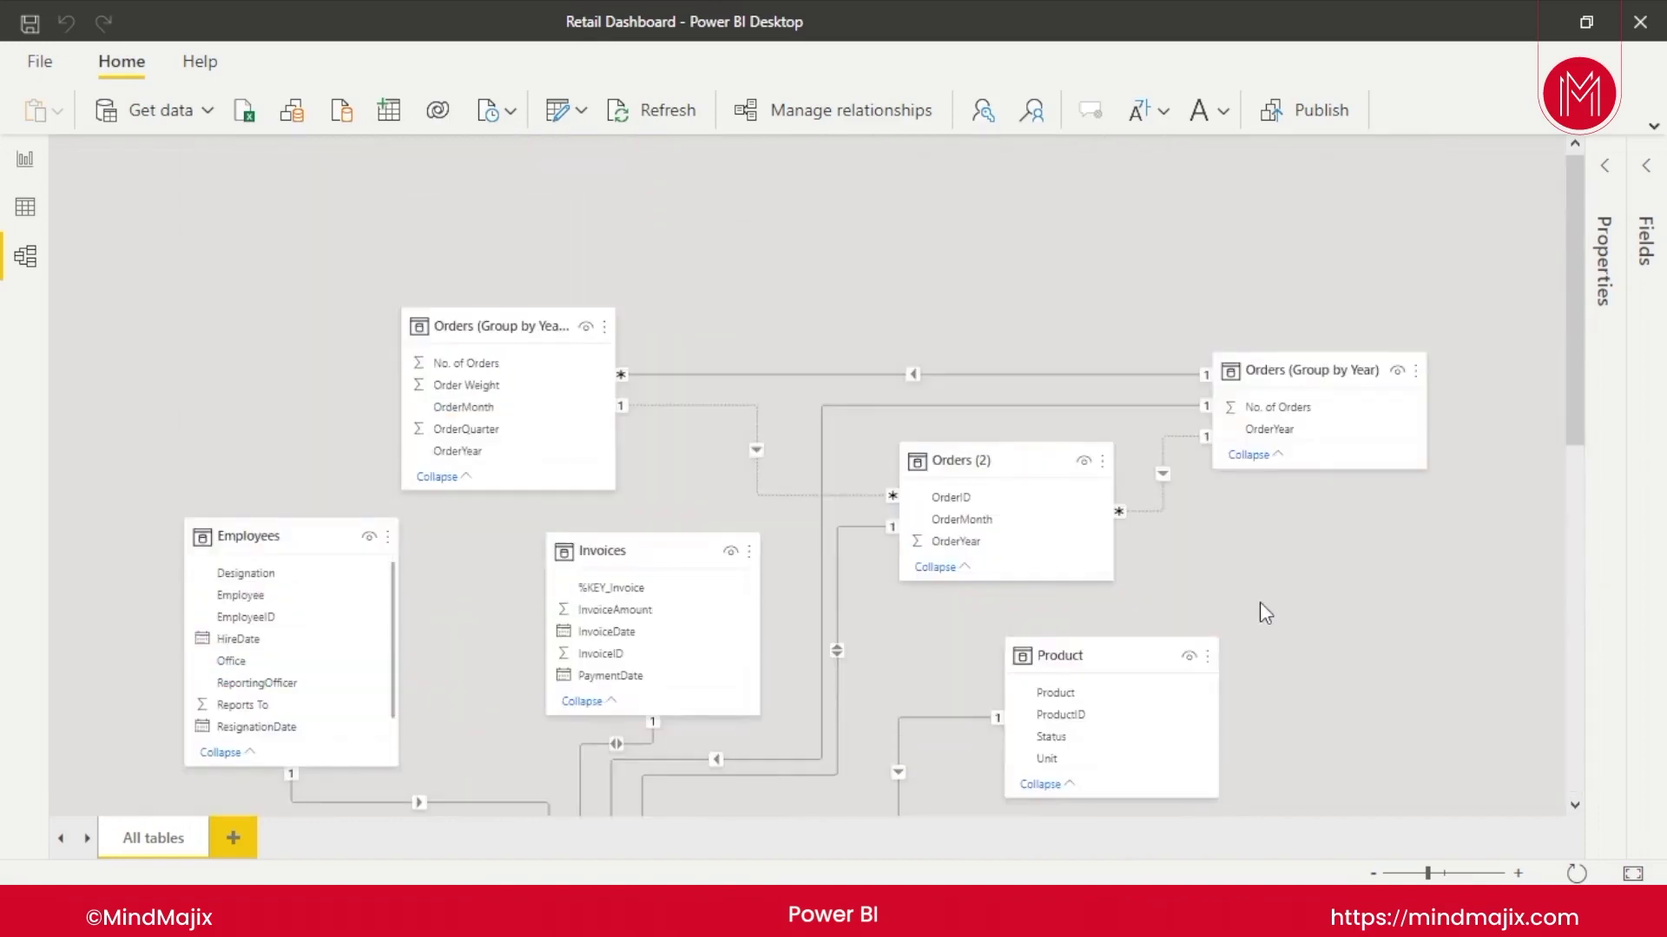
left_click_drag(1575, 434, 1574, 564)
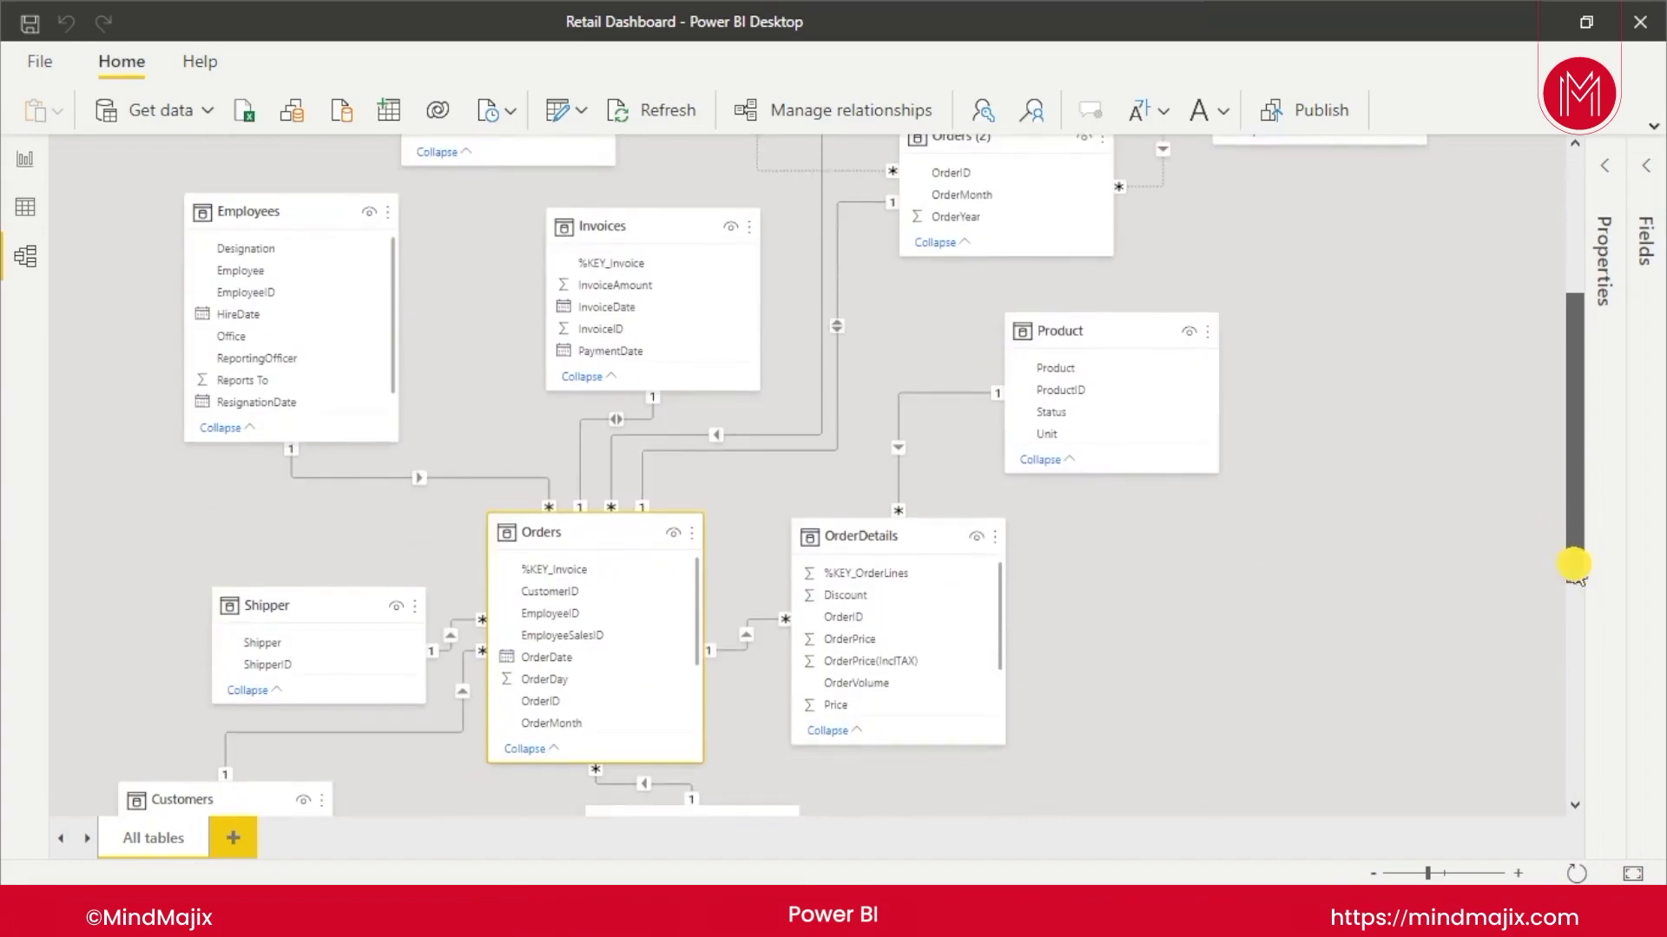
left_click(594, 538)
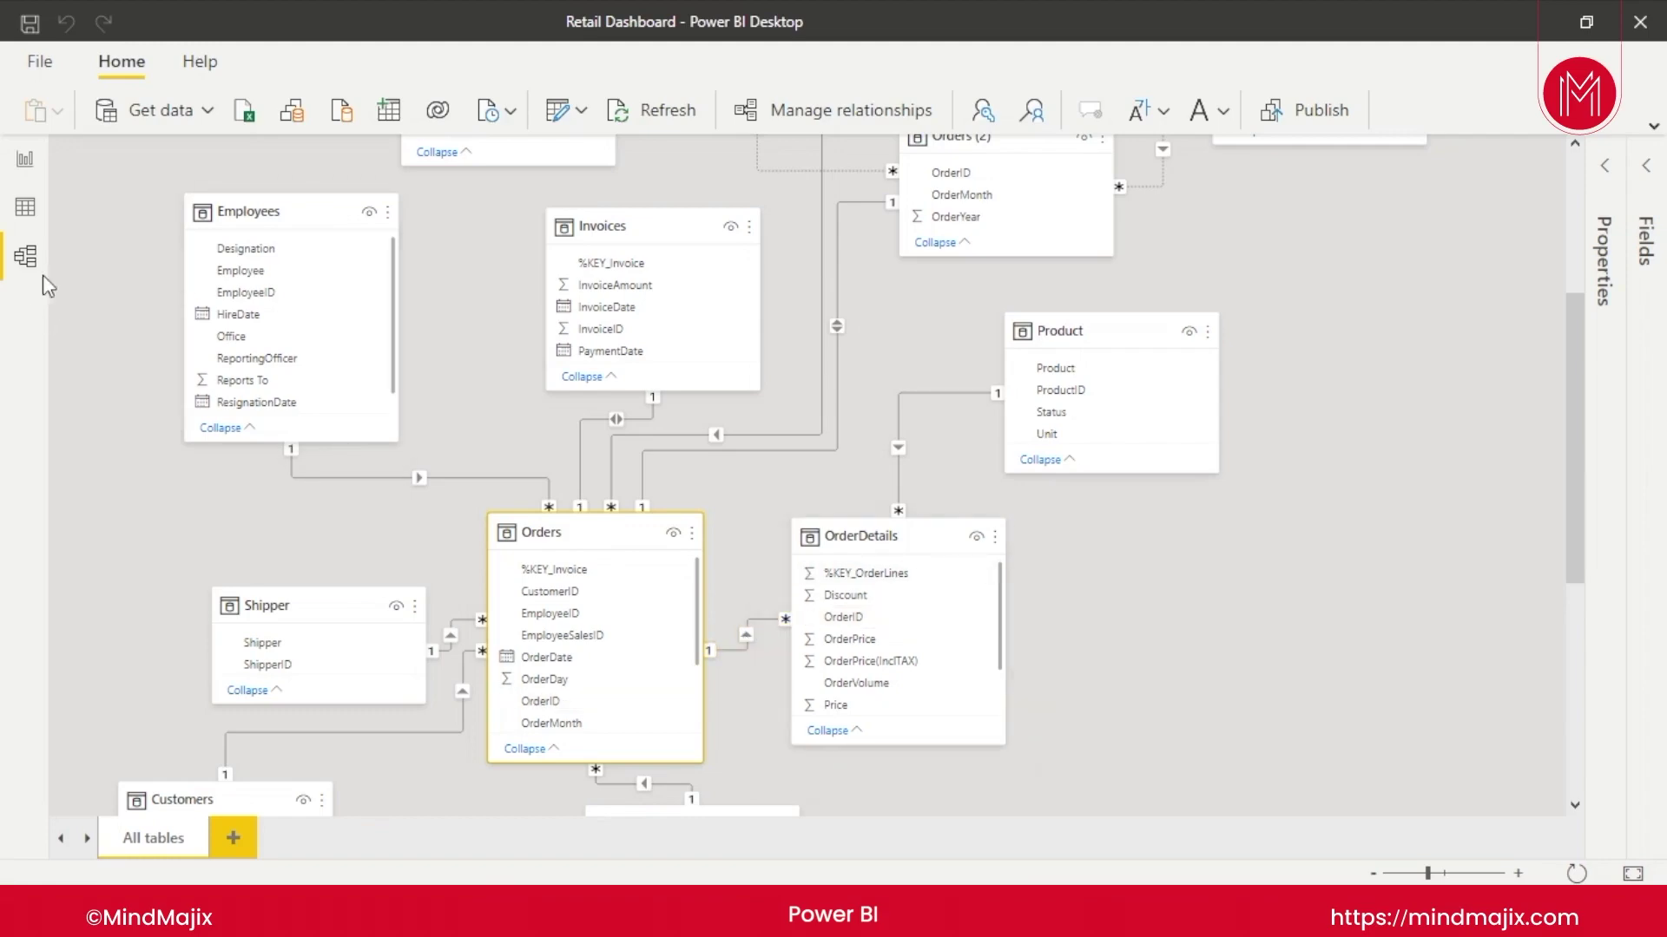
Step: Show the Orders table's data and inspect its OrderID, OrderMonth, EmployeeSalesID and EmployeeID columns
left_click(25, 206)
left_click(1531, 380)
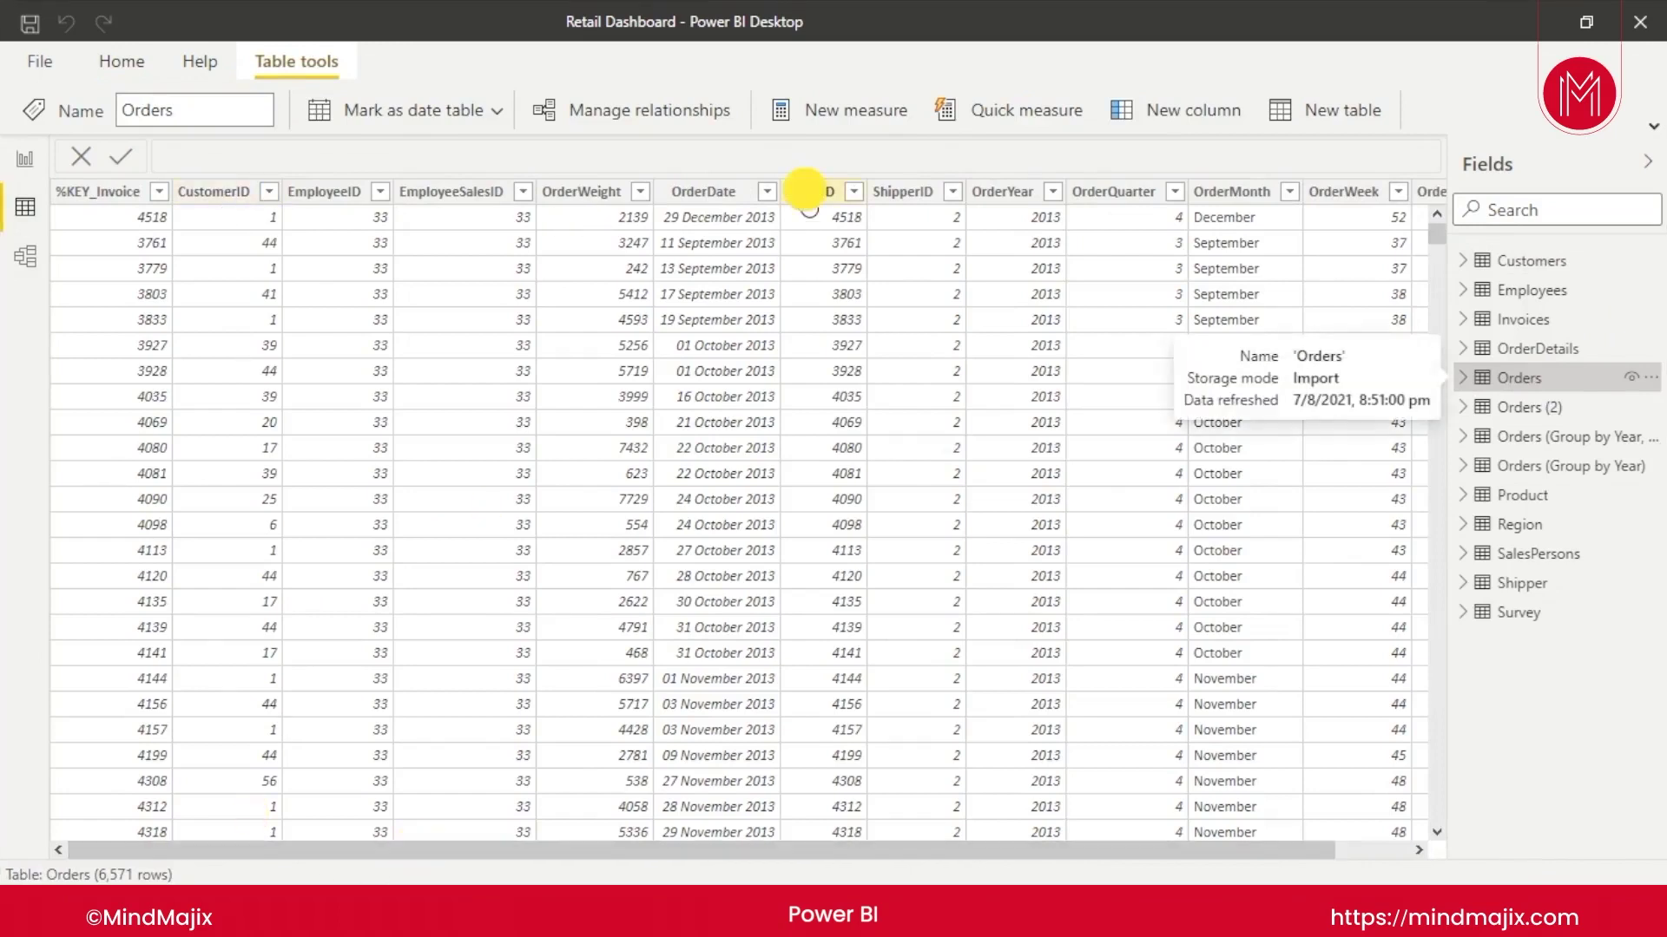
left_click(807, 191)
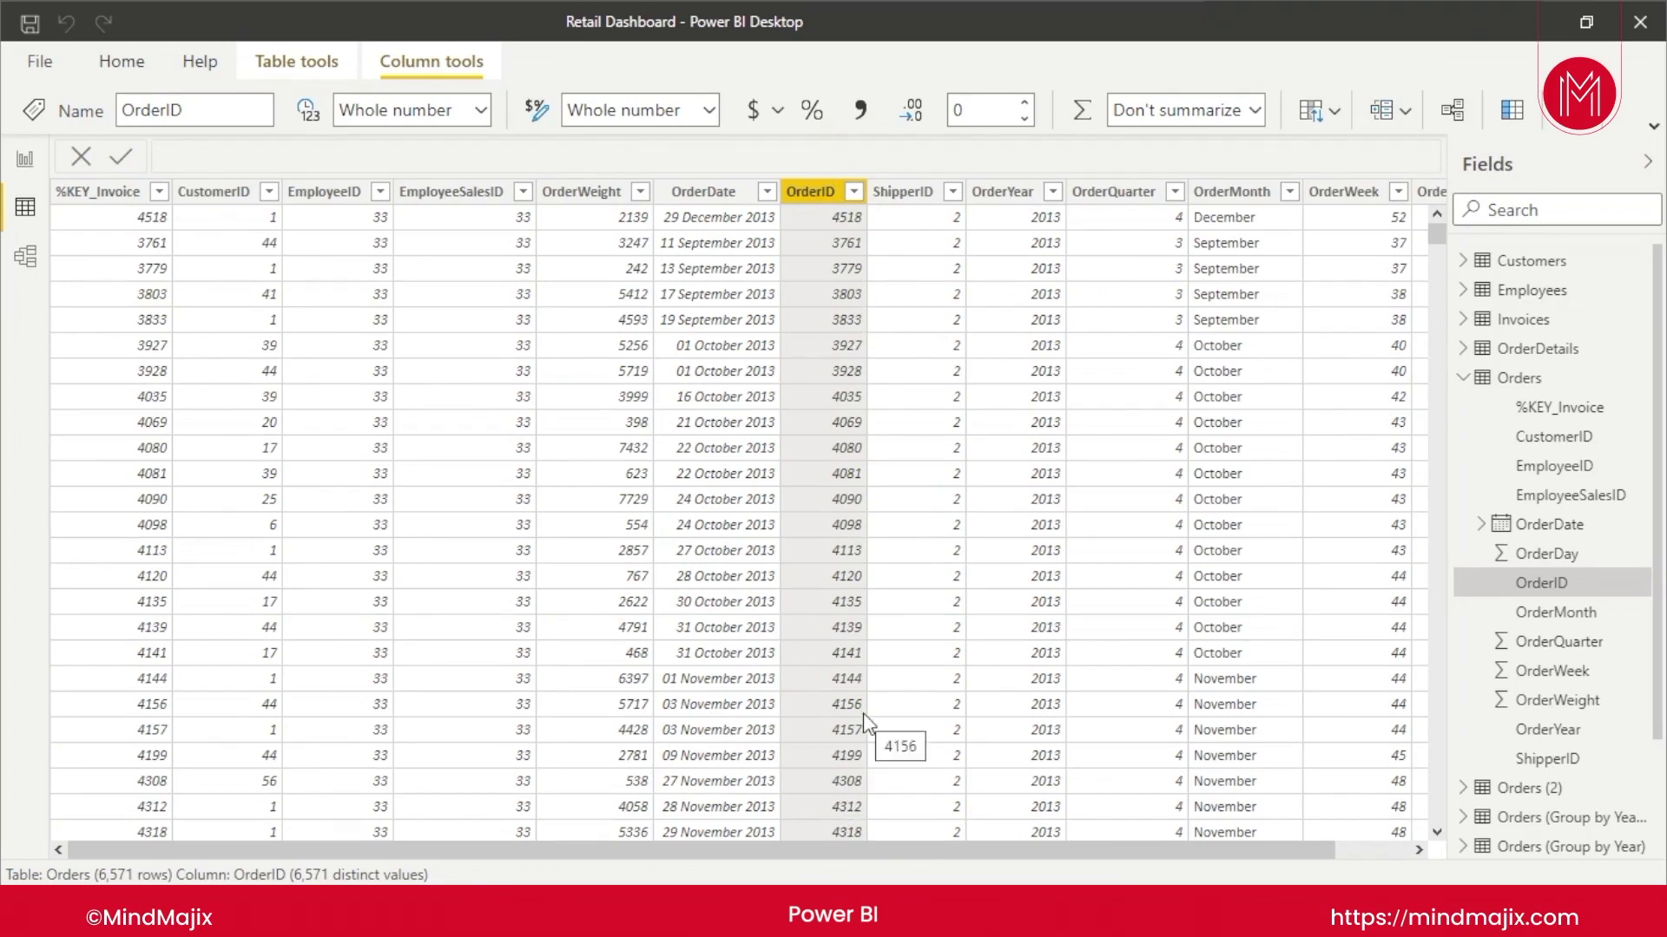
left_click(1137, 295)
left_click(1260, 269)
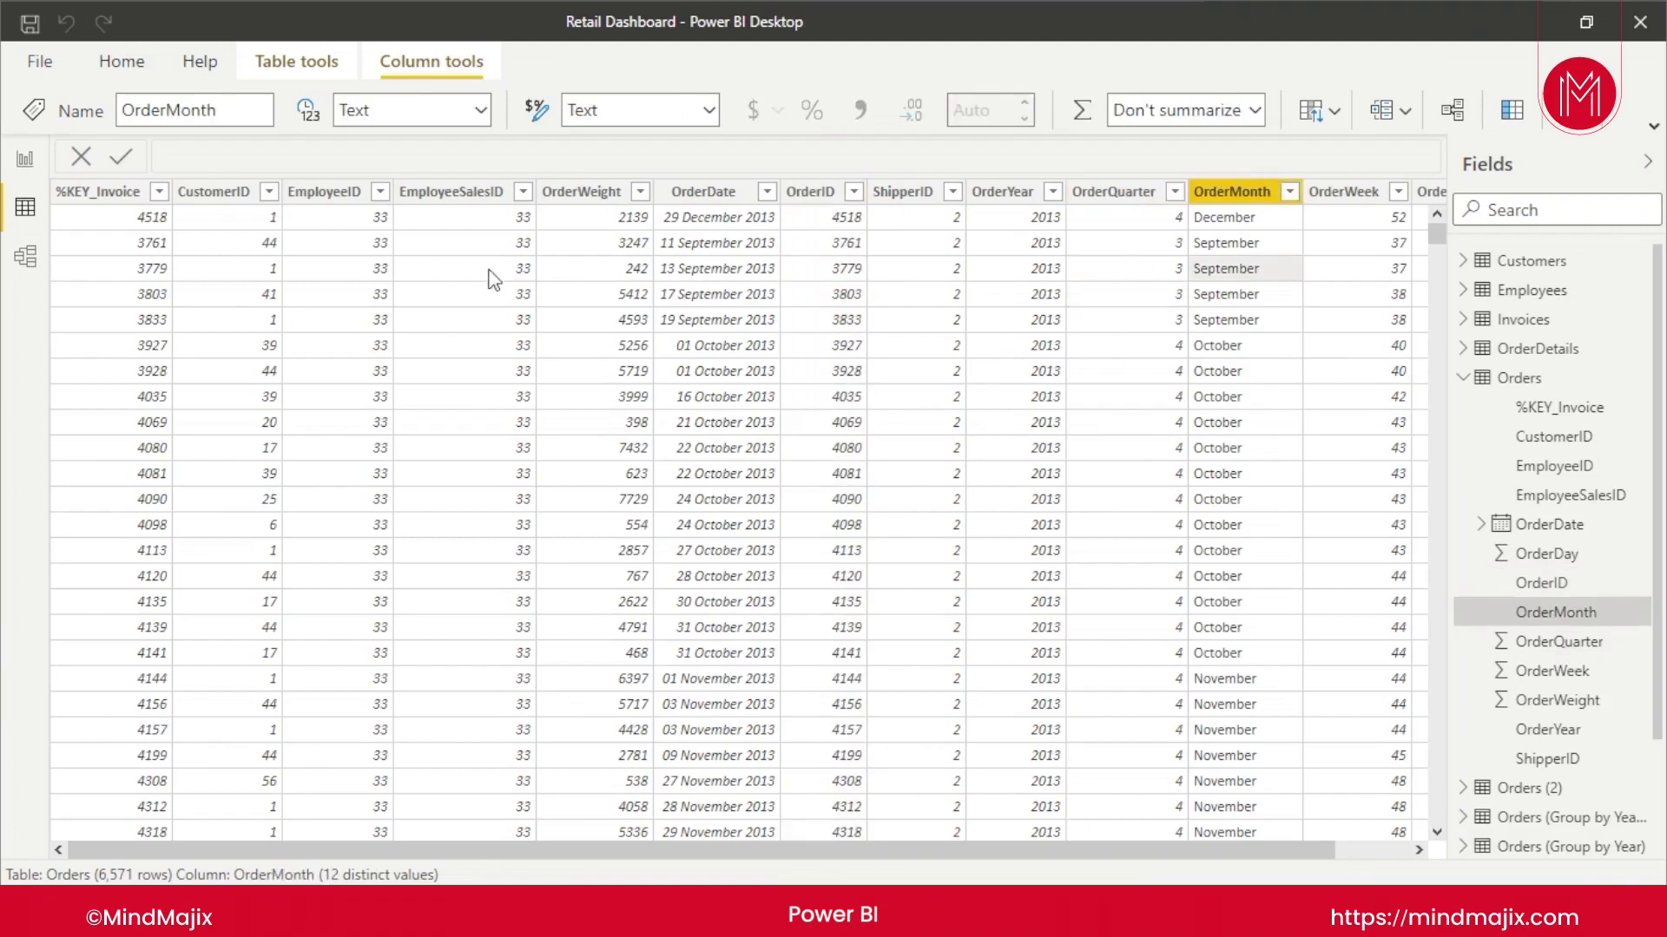
left_click(479, 275)
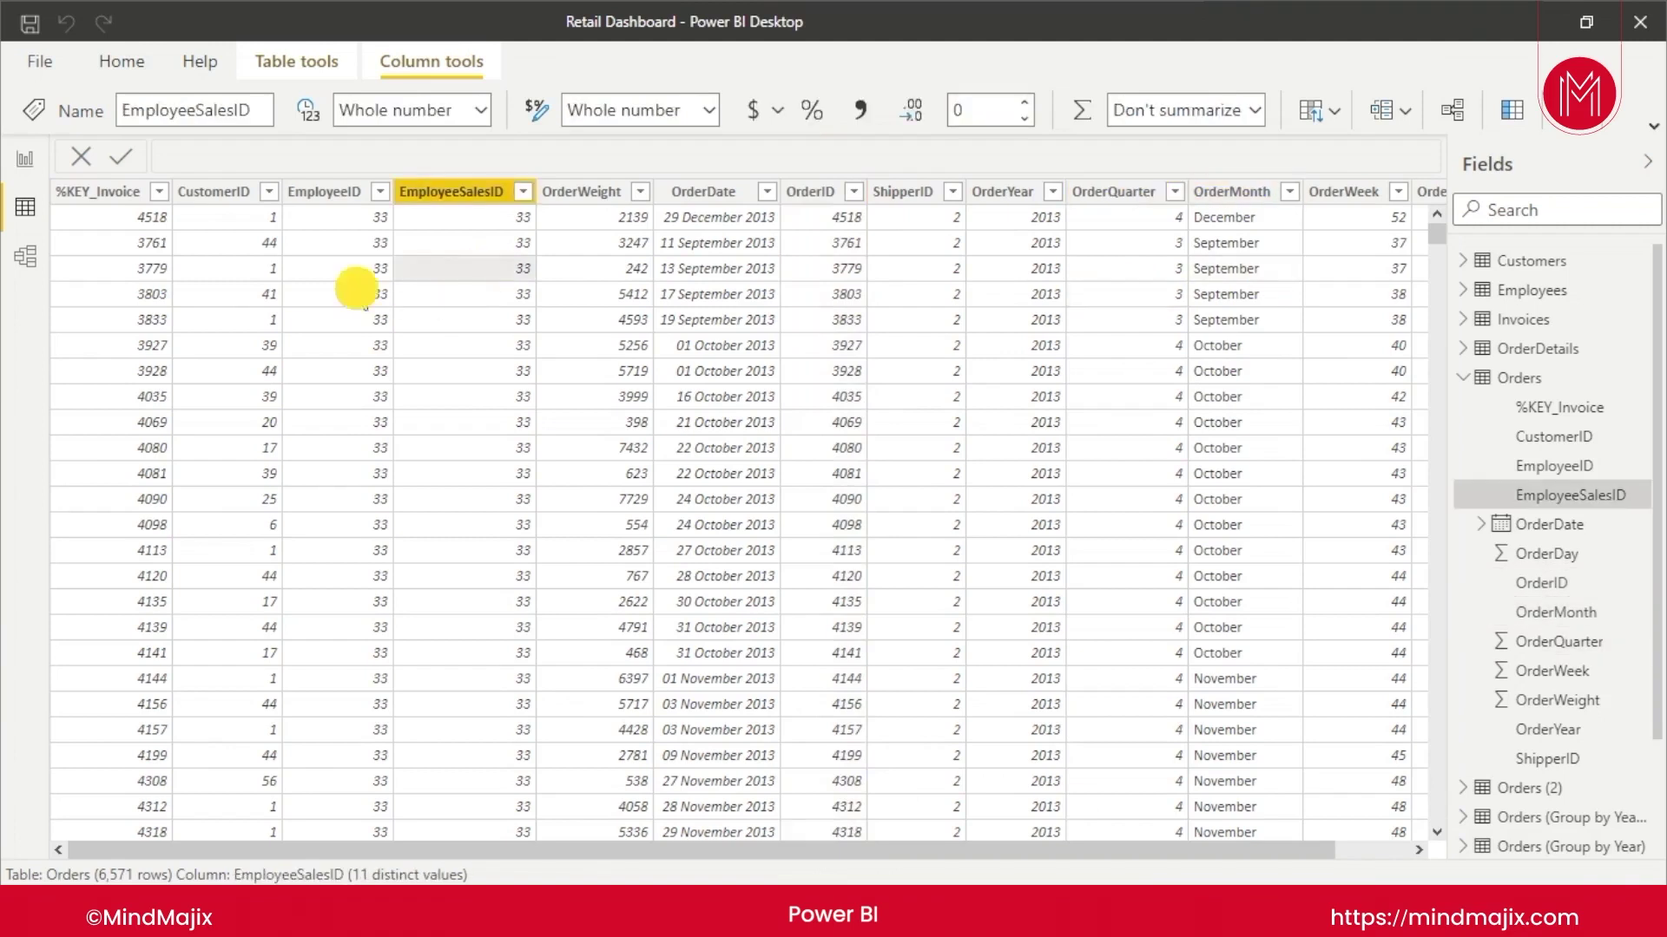
left_click(352, 293)
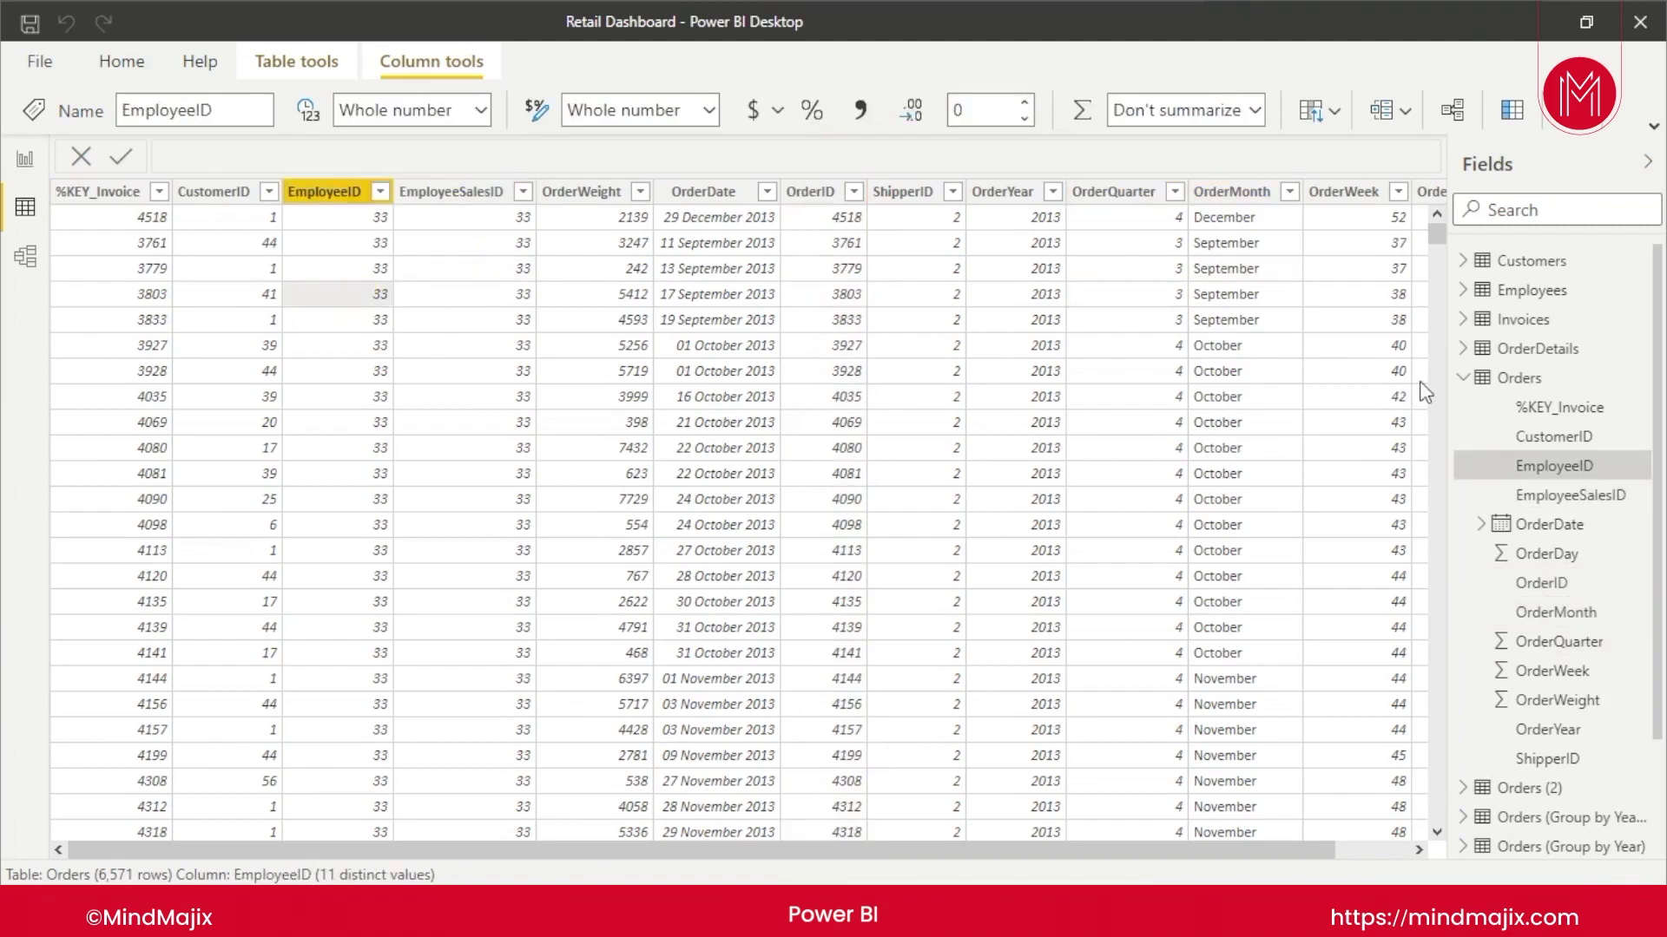
left_click(842, 502)
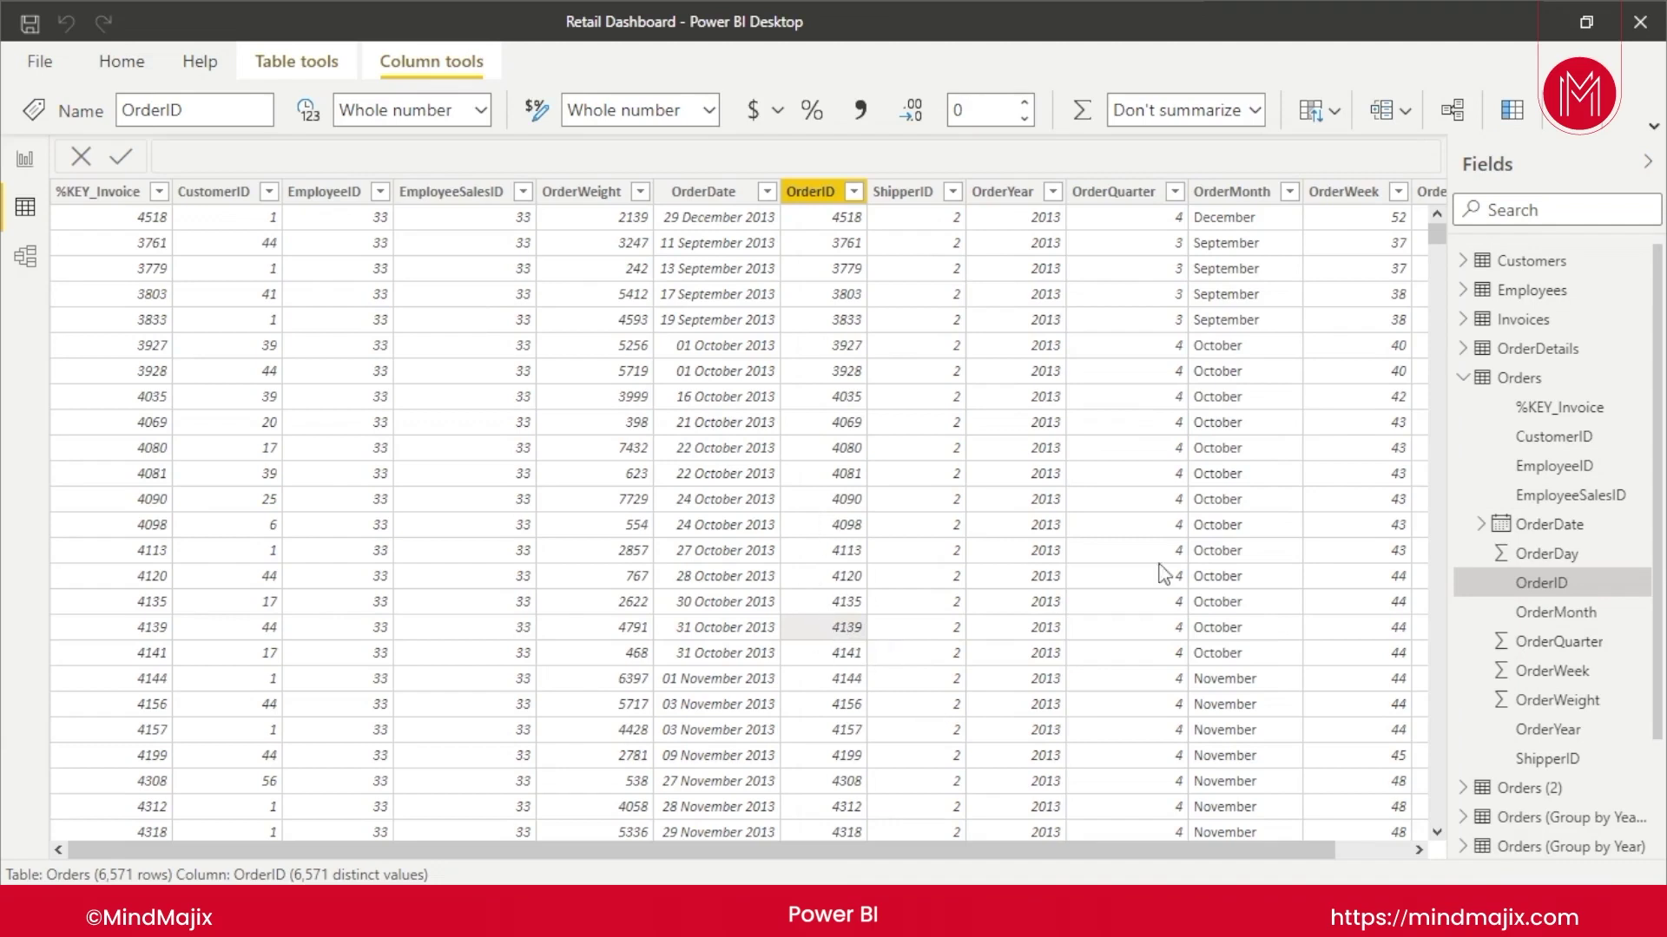
Step: Compare the data of the OrderDetails table with that of the Orders table
left_click(1463, 378)
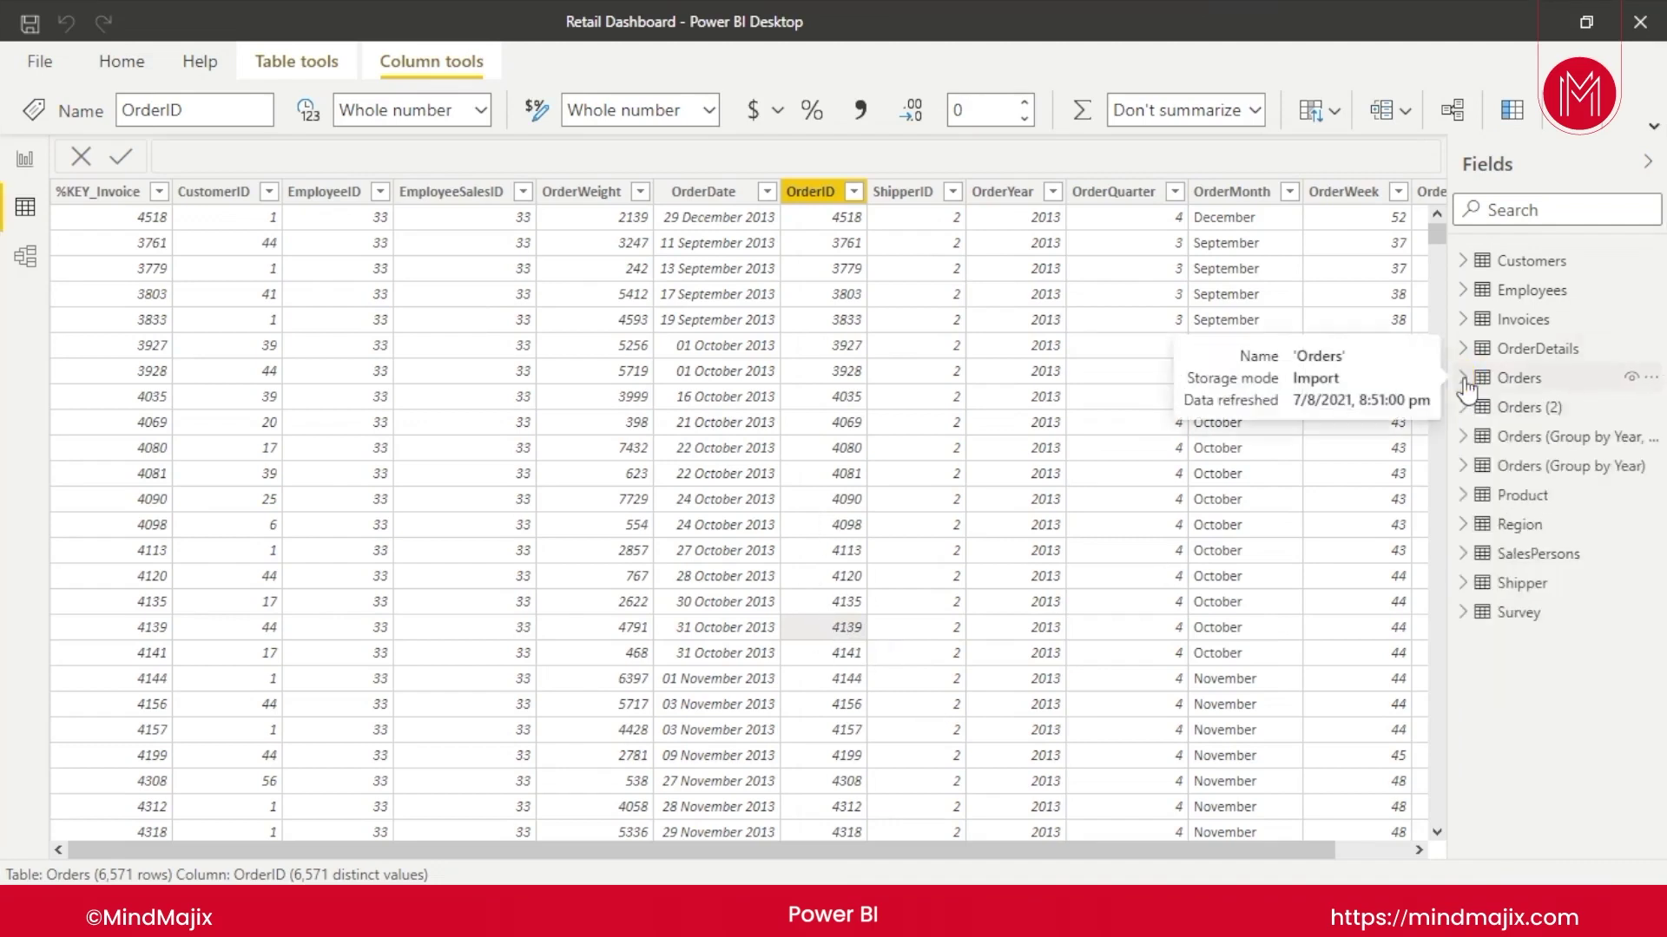
left_click(1464, 349)
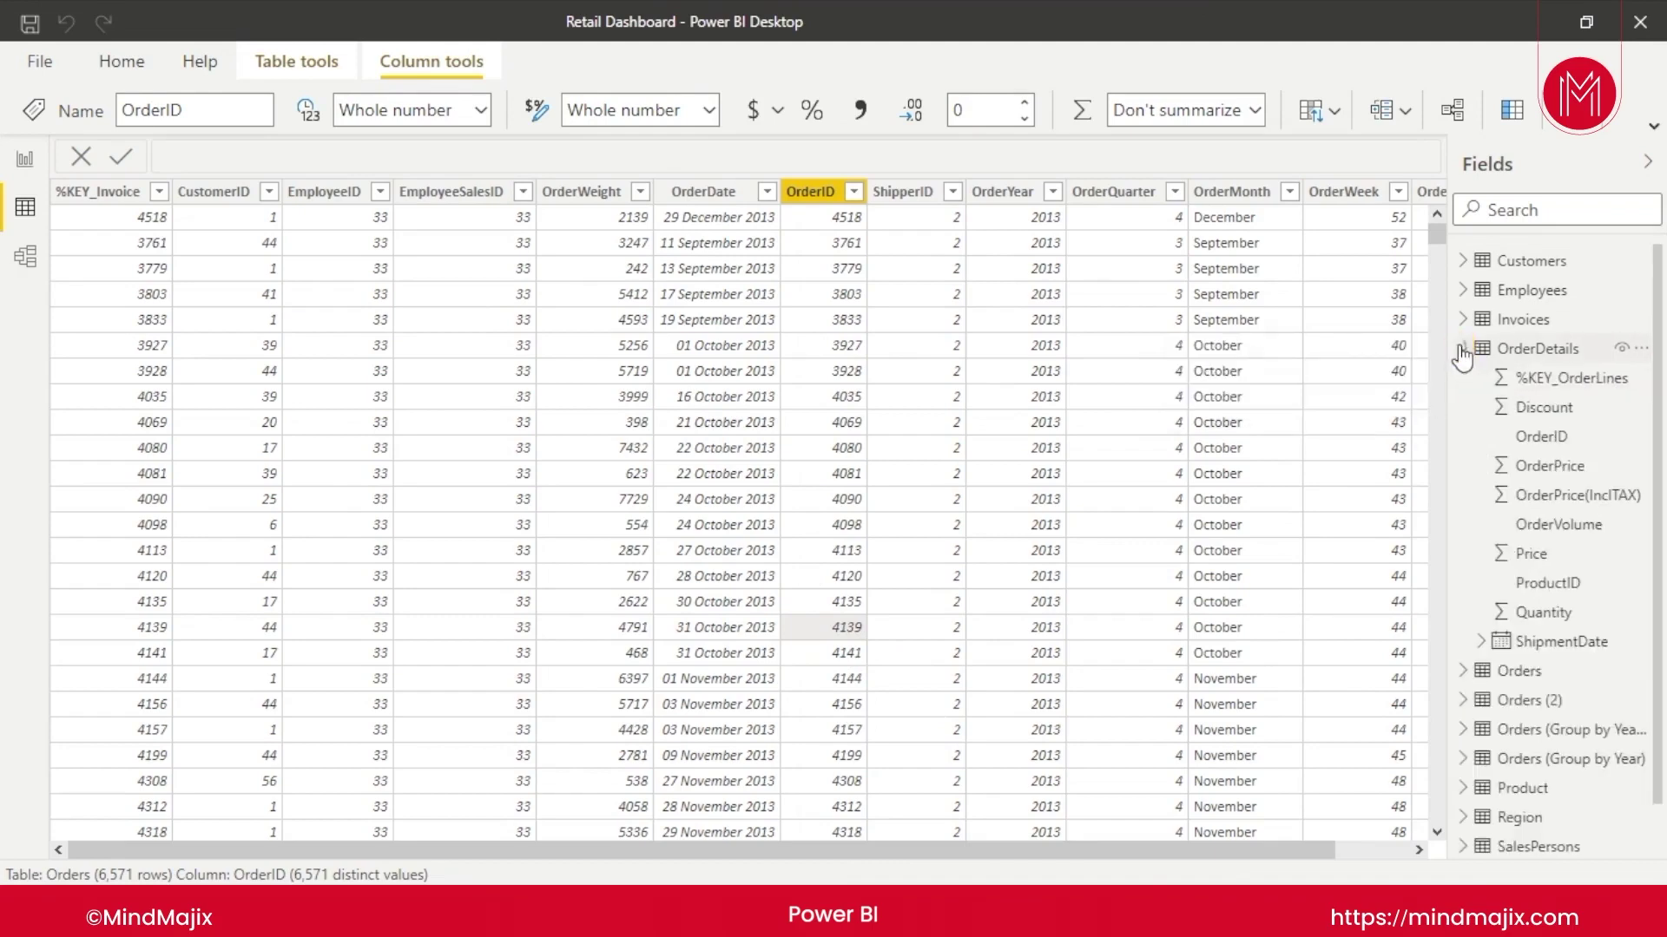
left_click(1519, 352)
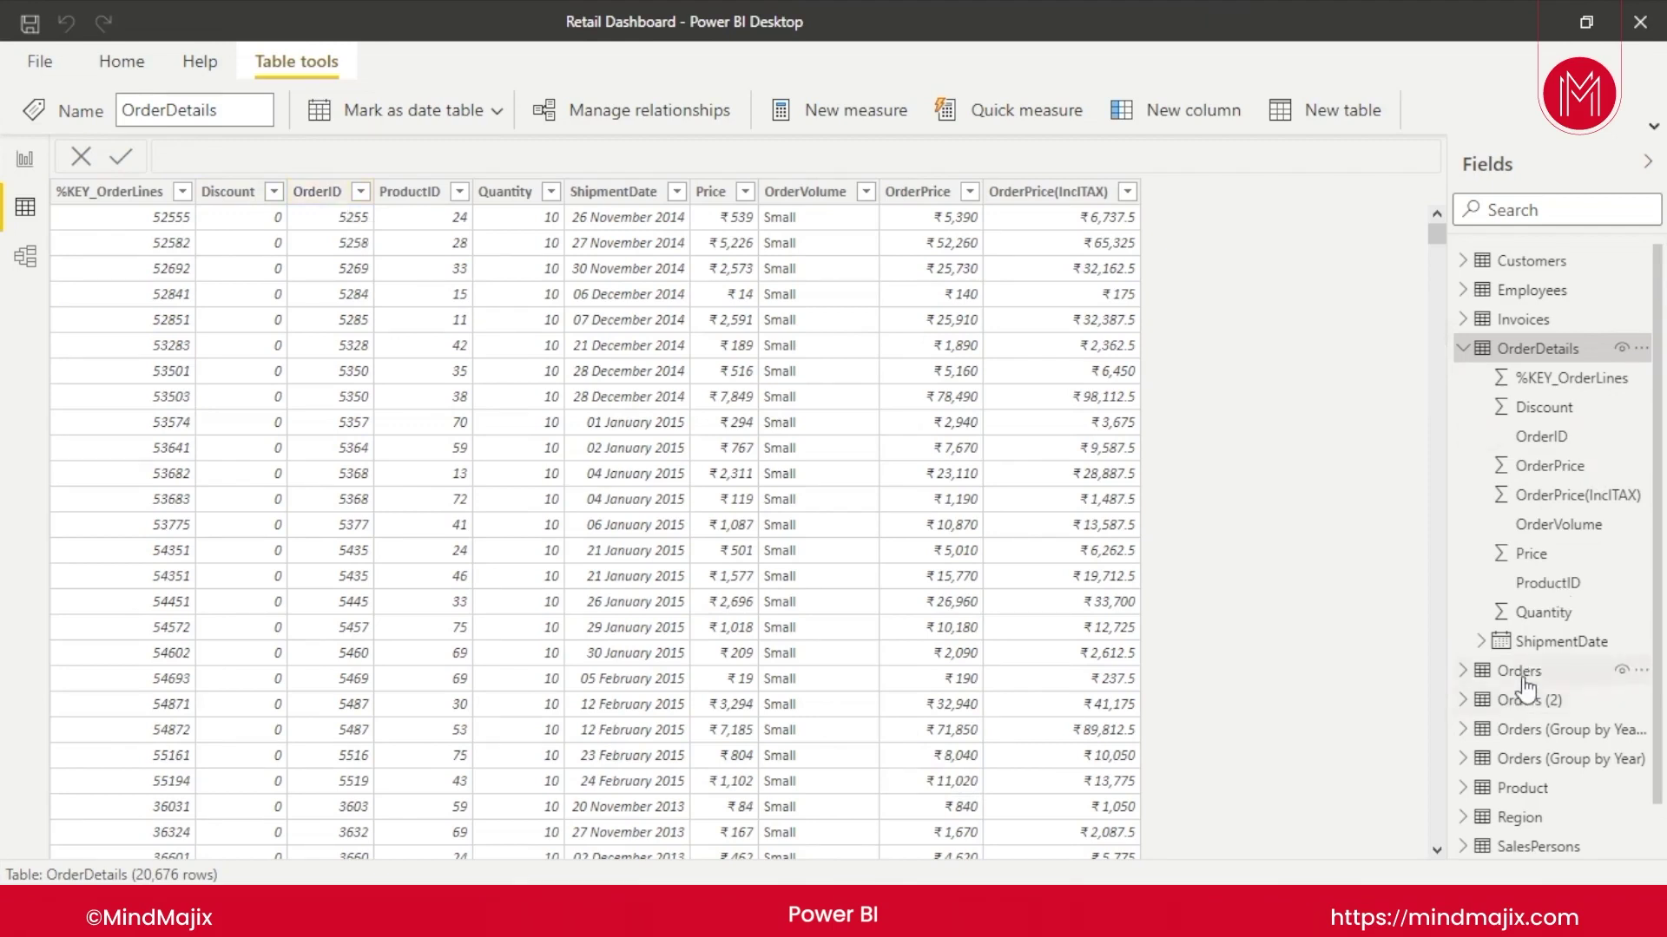
mouse_move(1526, 686)
left_click(1519, 677)
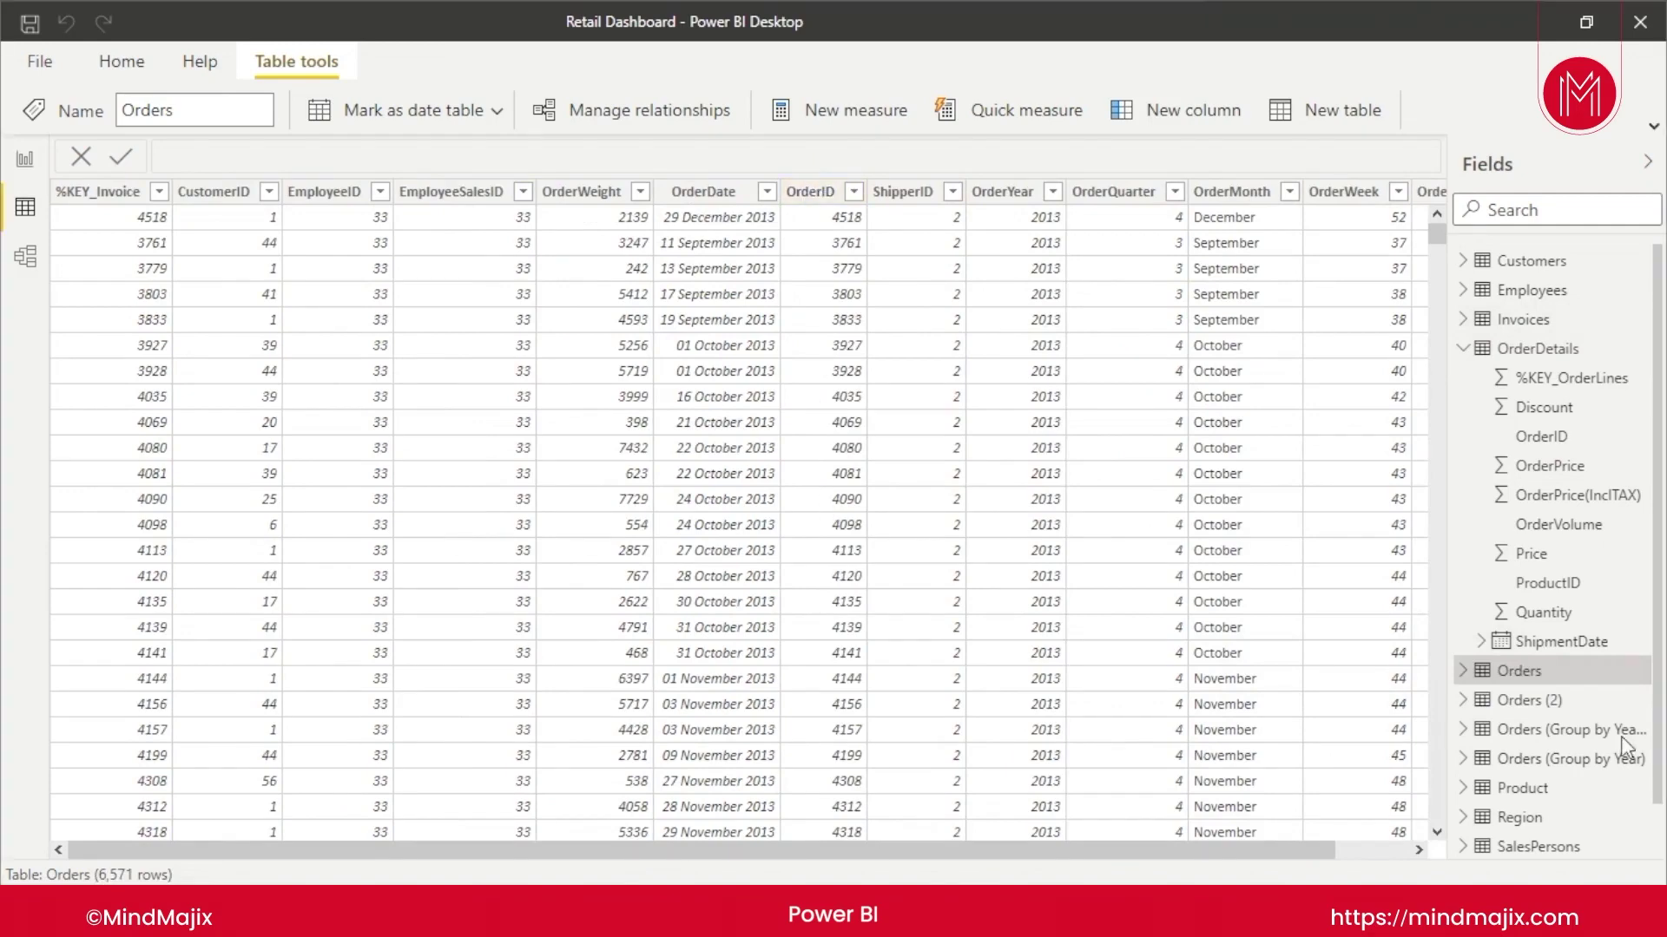
left_click(1569, 348)
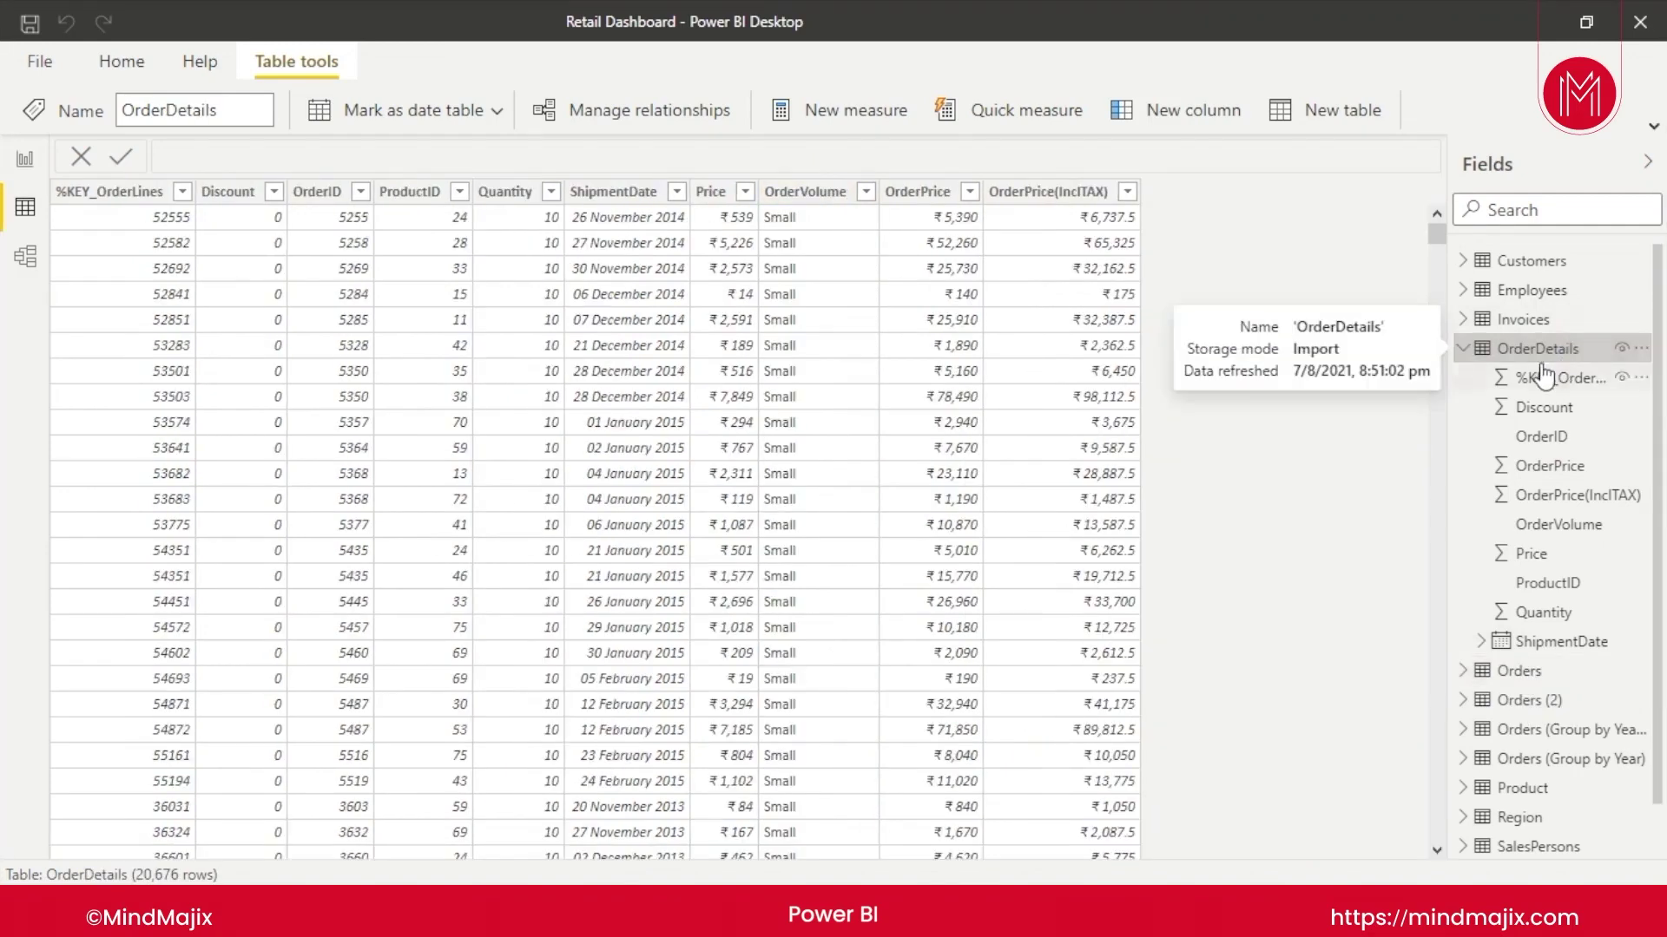
left_click(1461, 350)
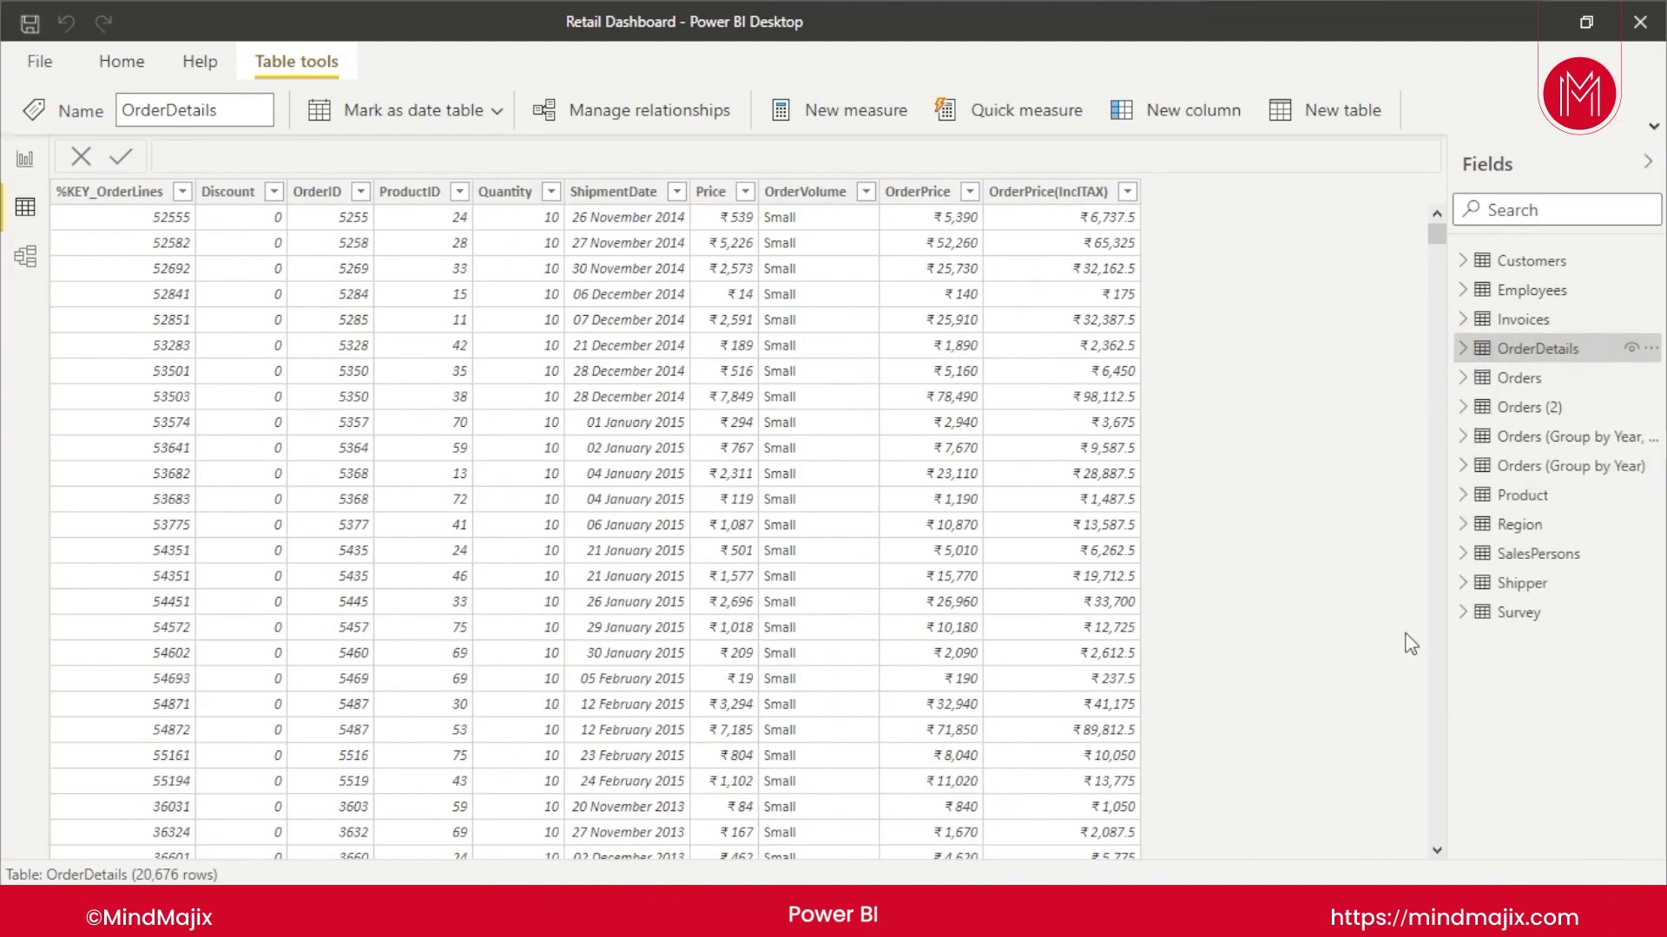
Step: Return to the model diagram and review the full list of table relationships in Manage relationships
left_click(25, 256)
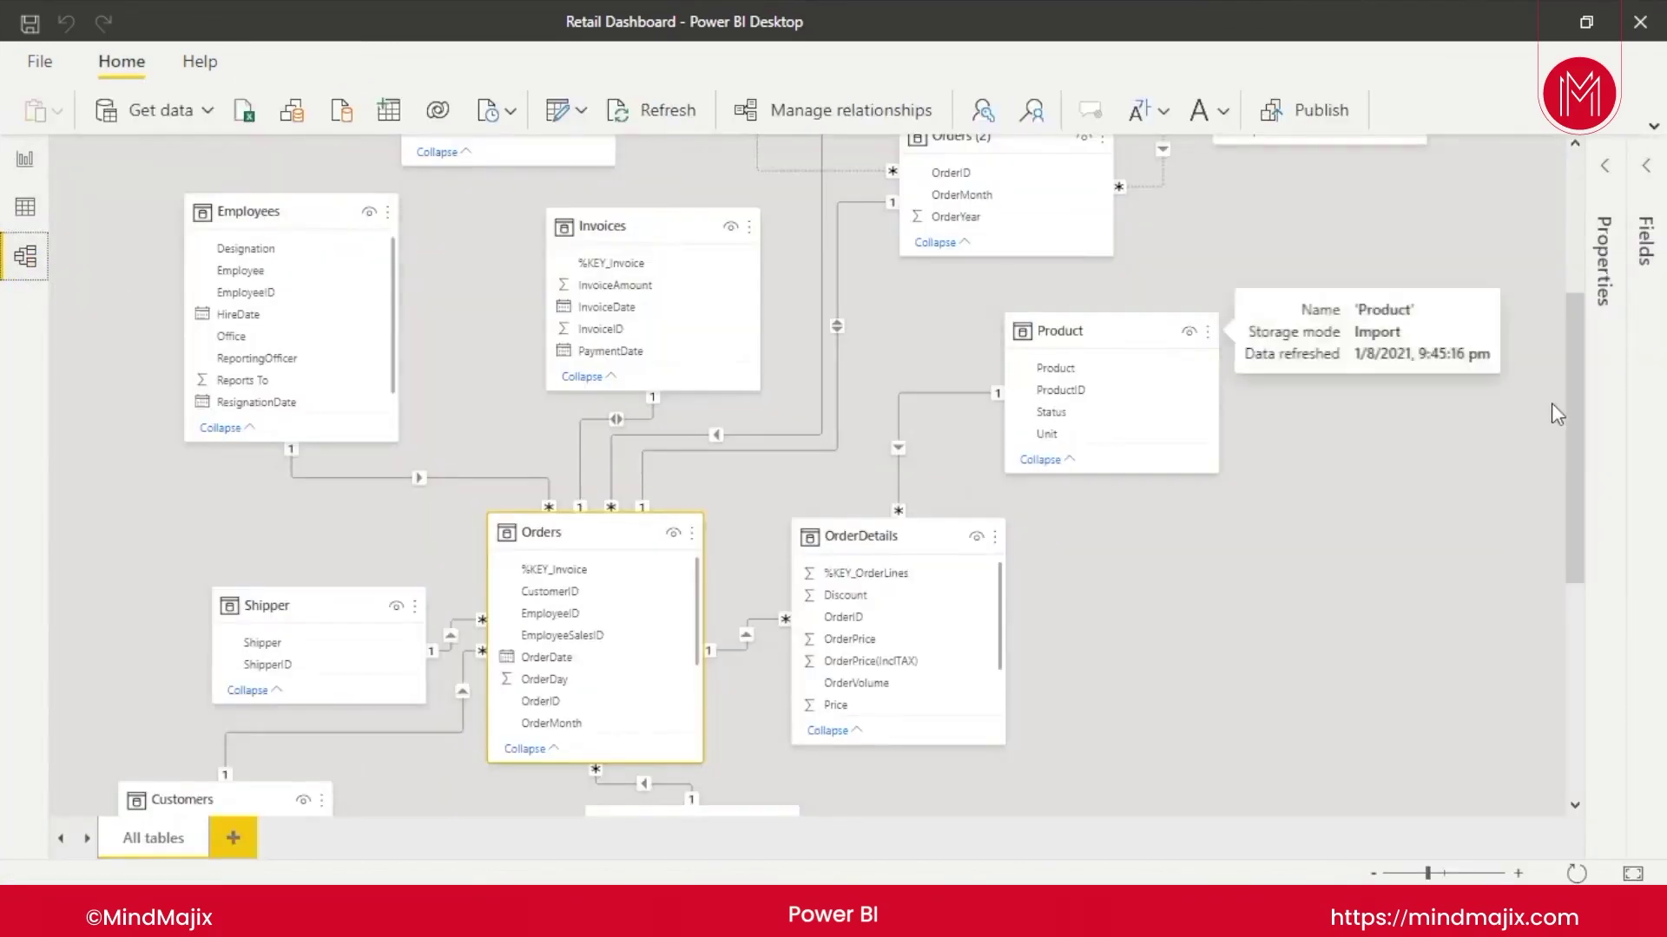
left_click_drag(1575, 495, 1594, 697)
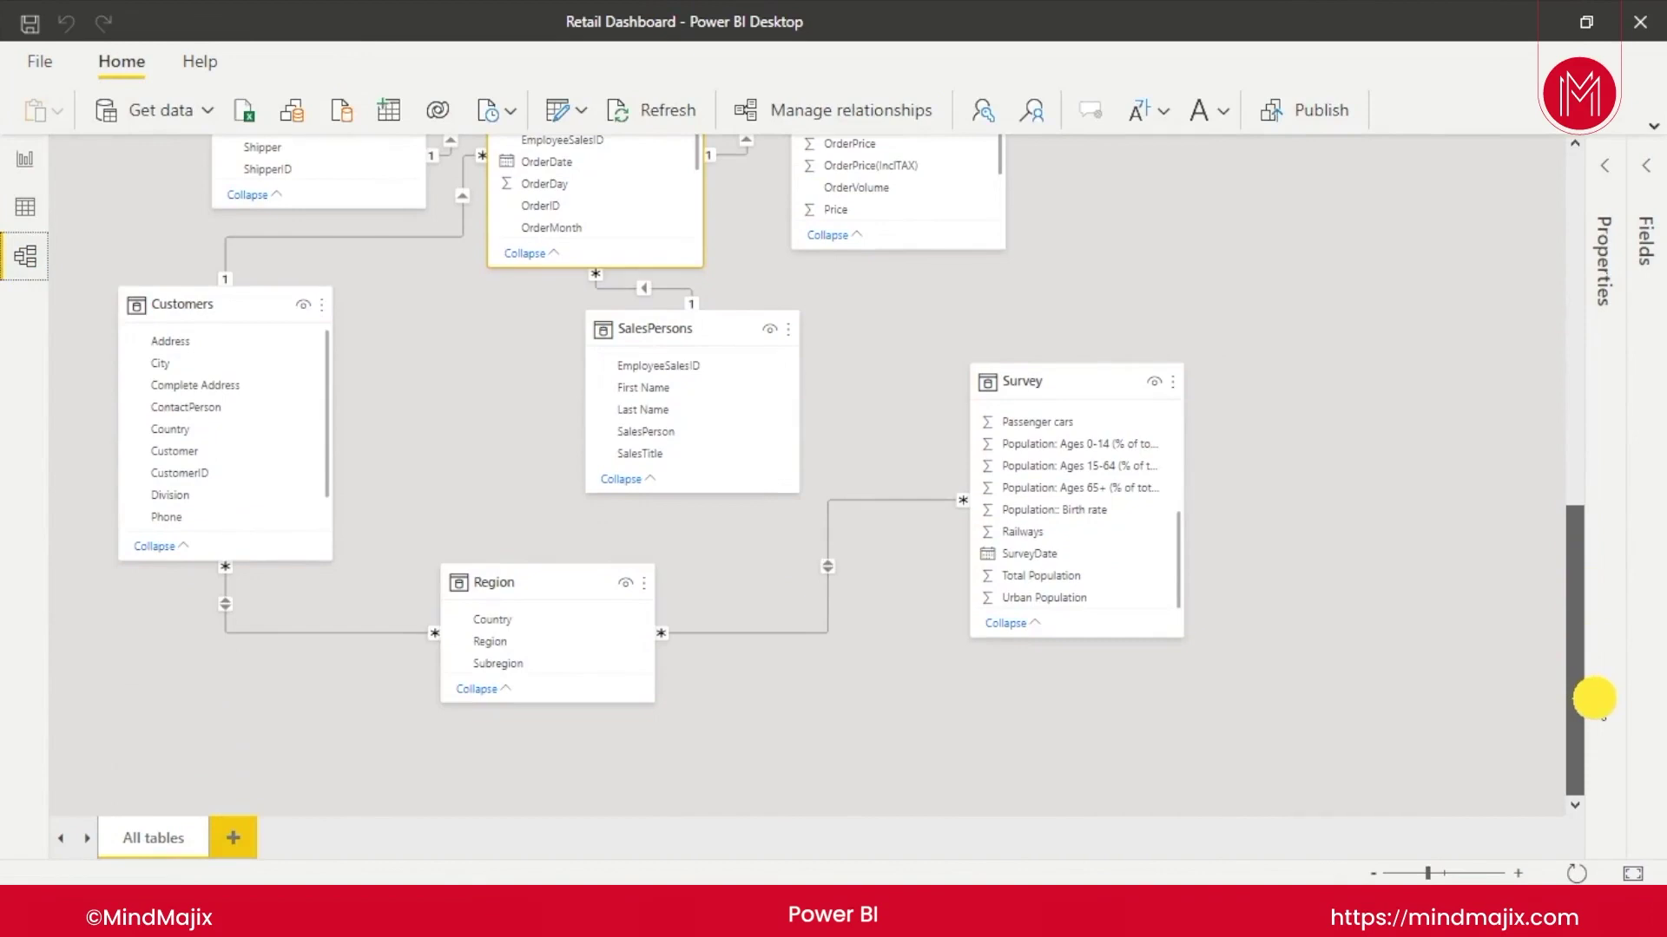
left_click_drag(1594, 698, 1594, 698)
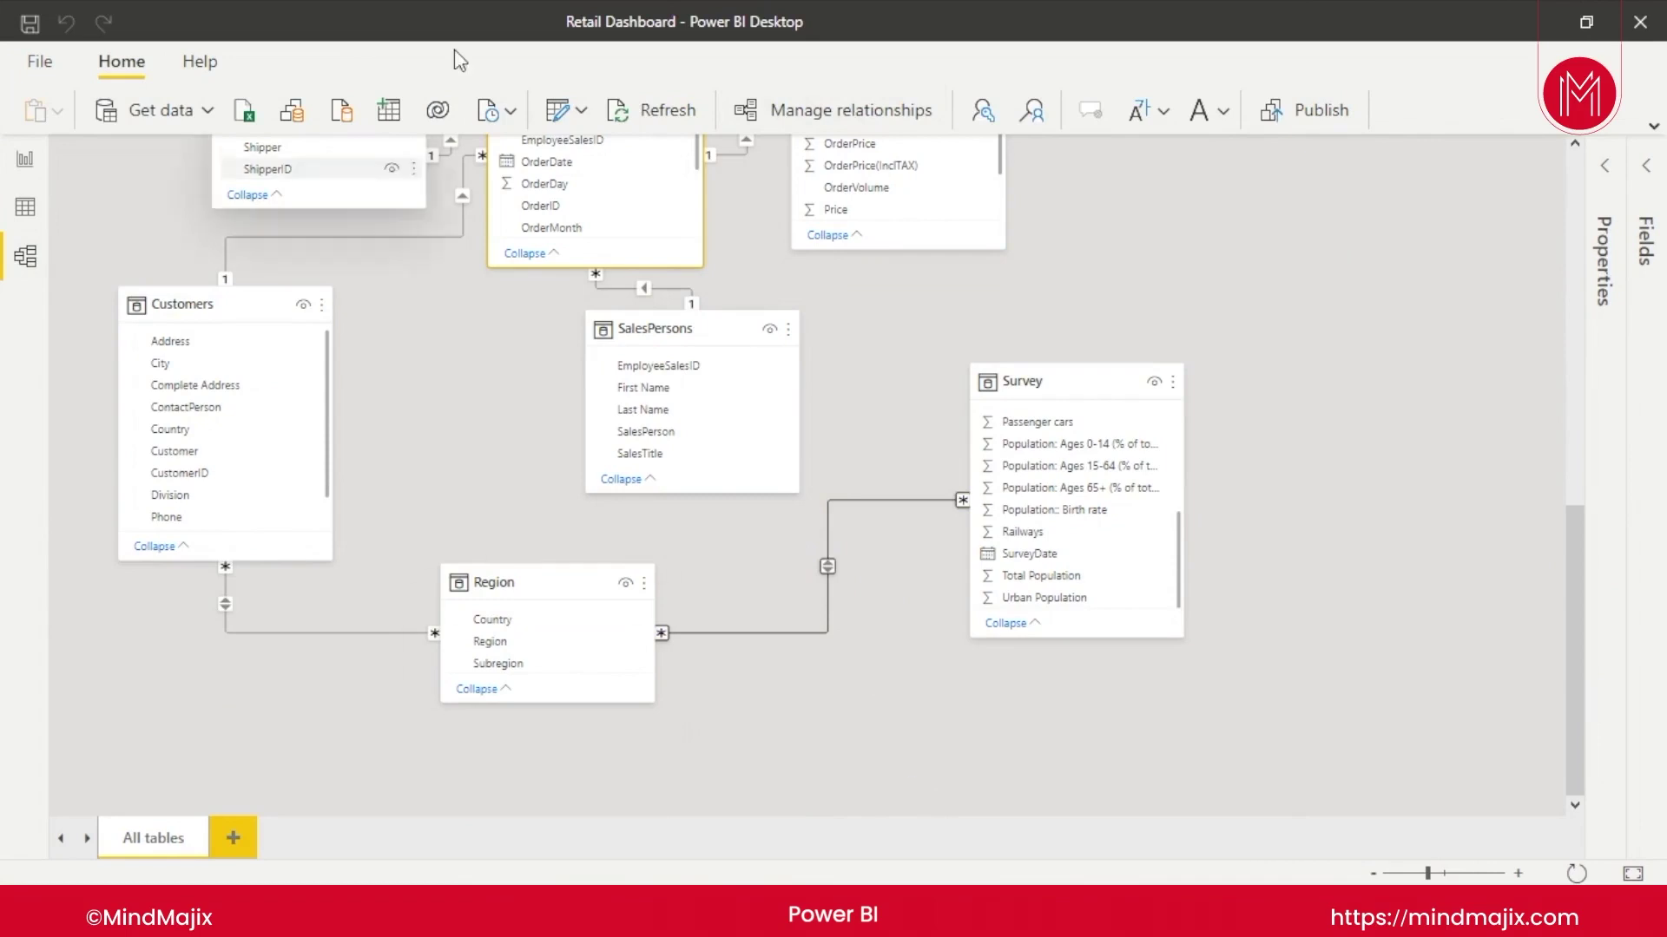
left_click(880, 106)
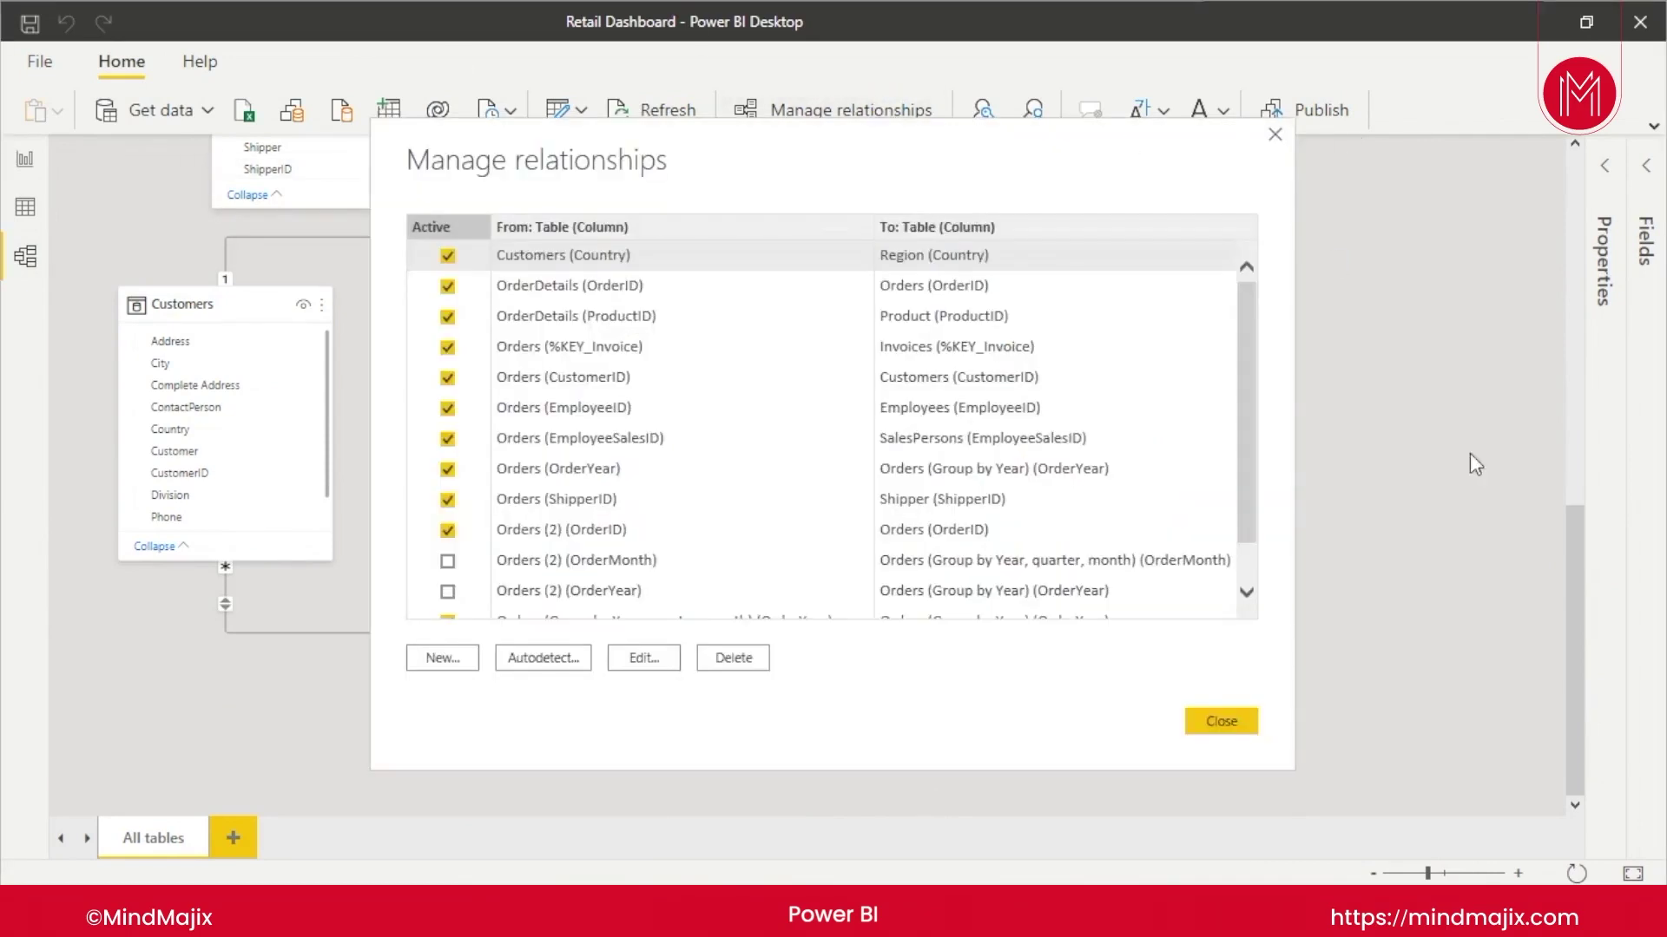
left_click_drag(1250, 434, 1256, 556)
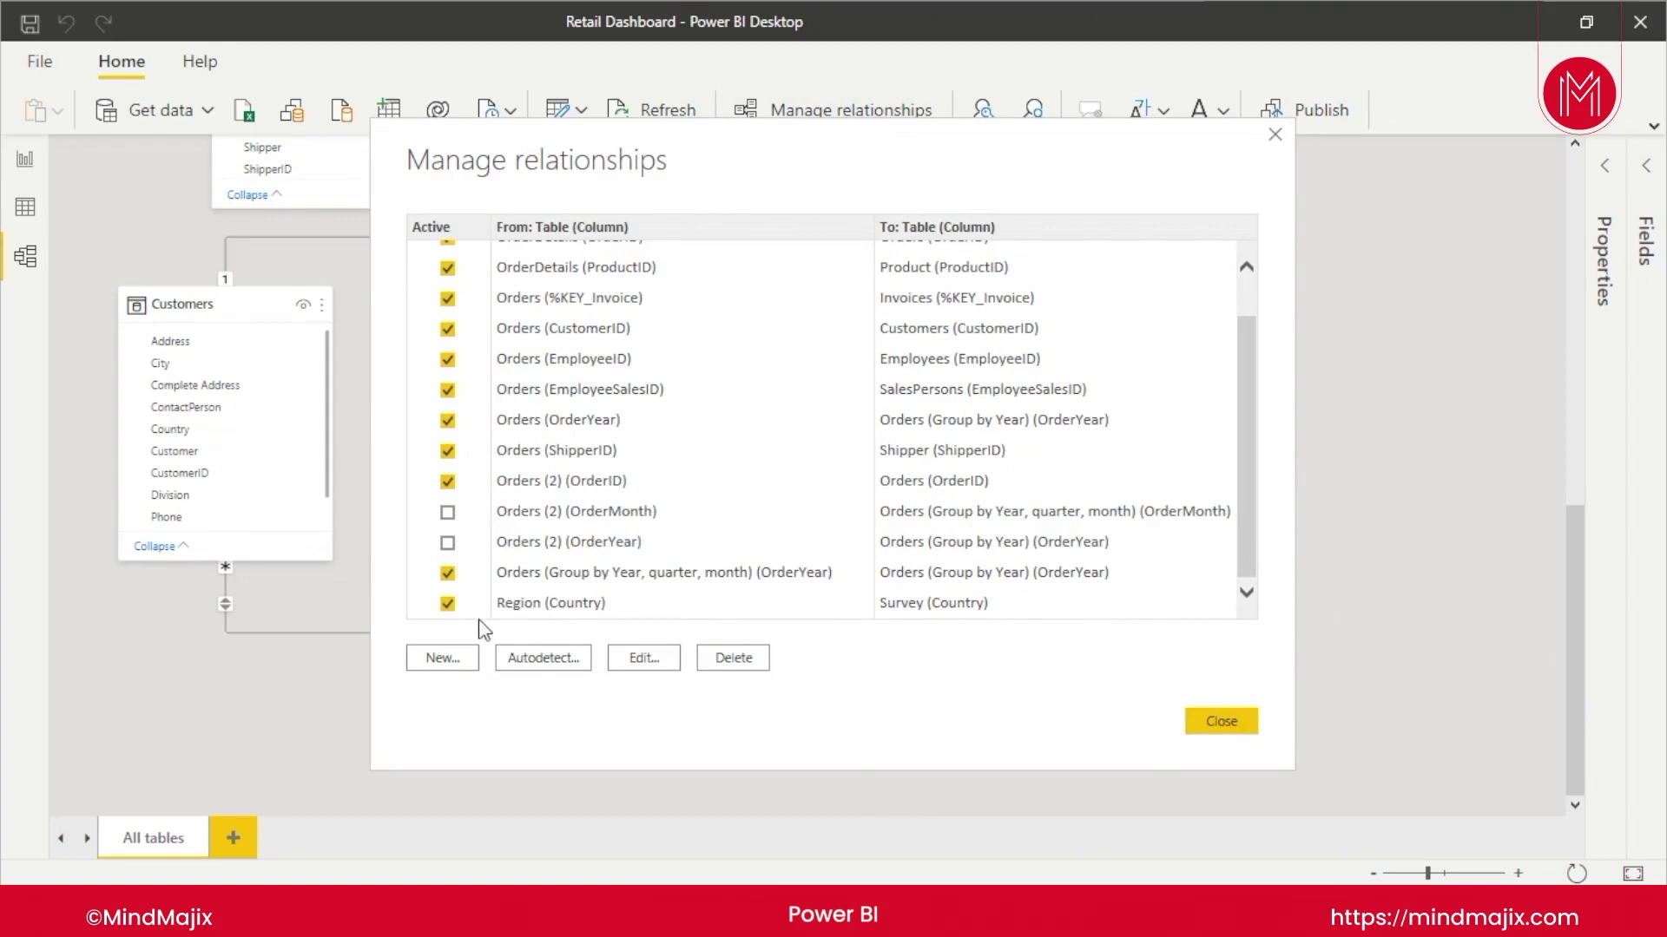
Step: Deactivate the Country relationship between Region and Survey and inspect its line in the model diagram
left_click(447, 604)
left_click(1225, 724)
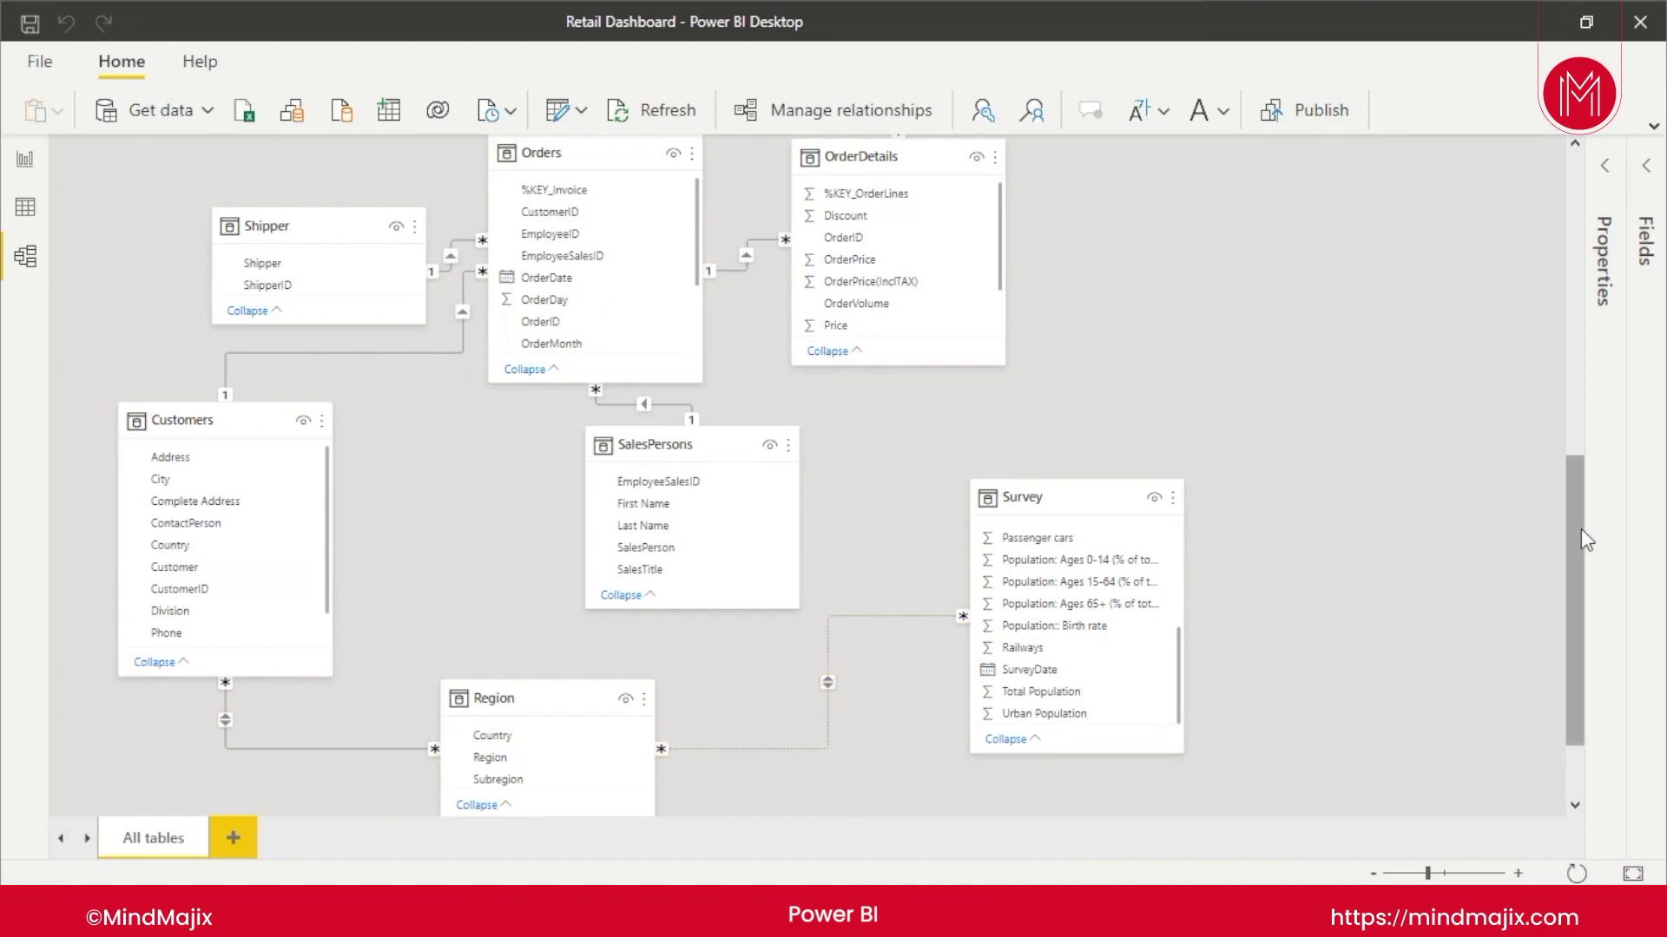
left_click_drag(1579, 544, 1578, 595)
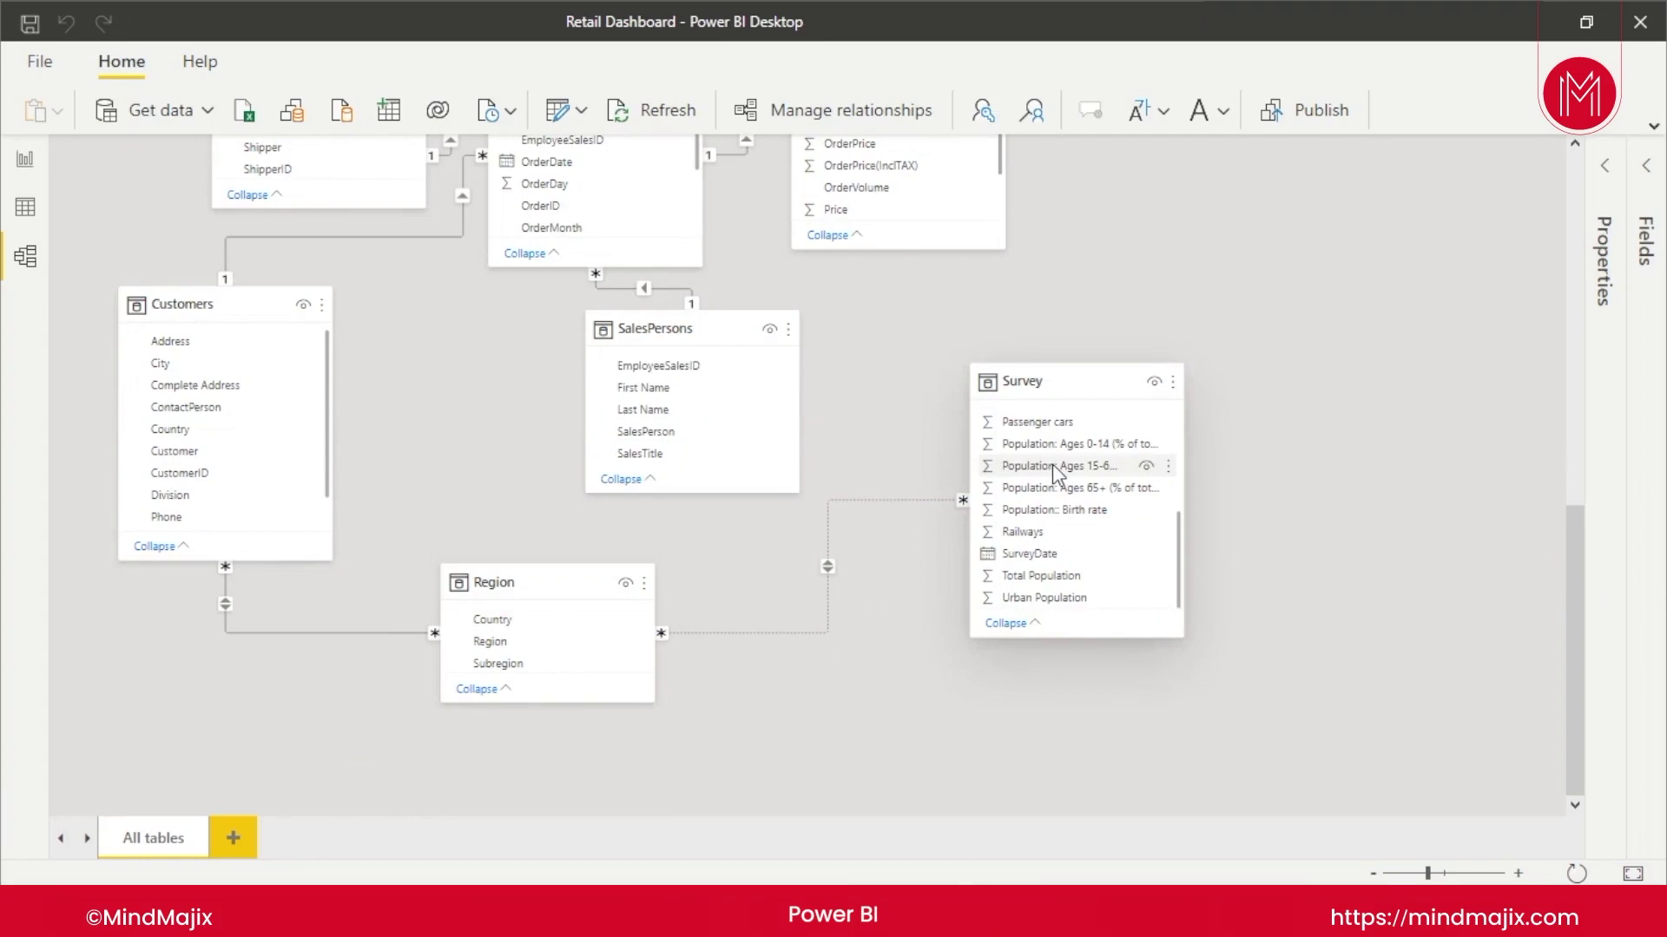
left_click(827, 566)
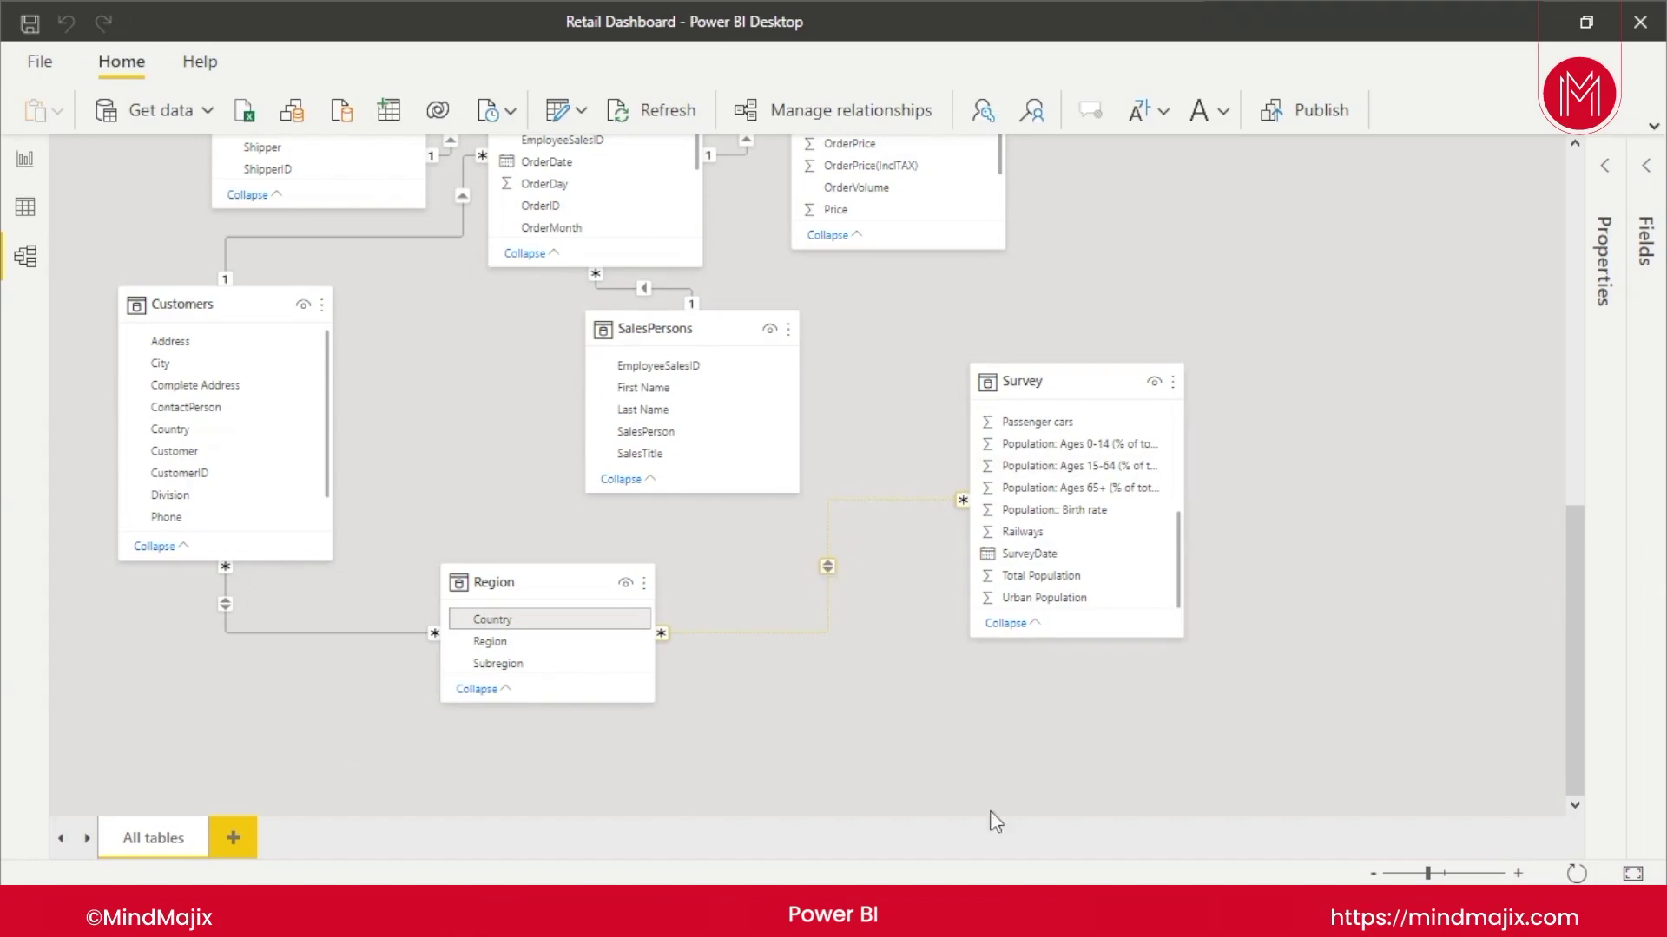
Step: Delete the Country relationship between the Region and Survey tables
left_click(835, 122)
left_click(447, 602)
left_click(564, 603)
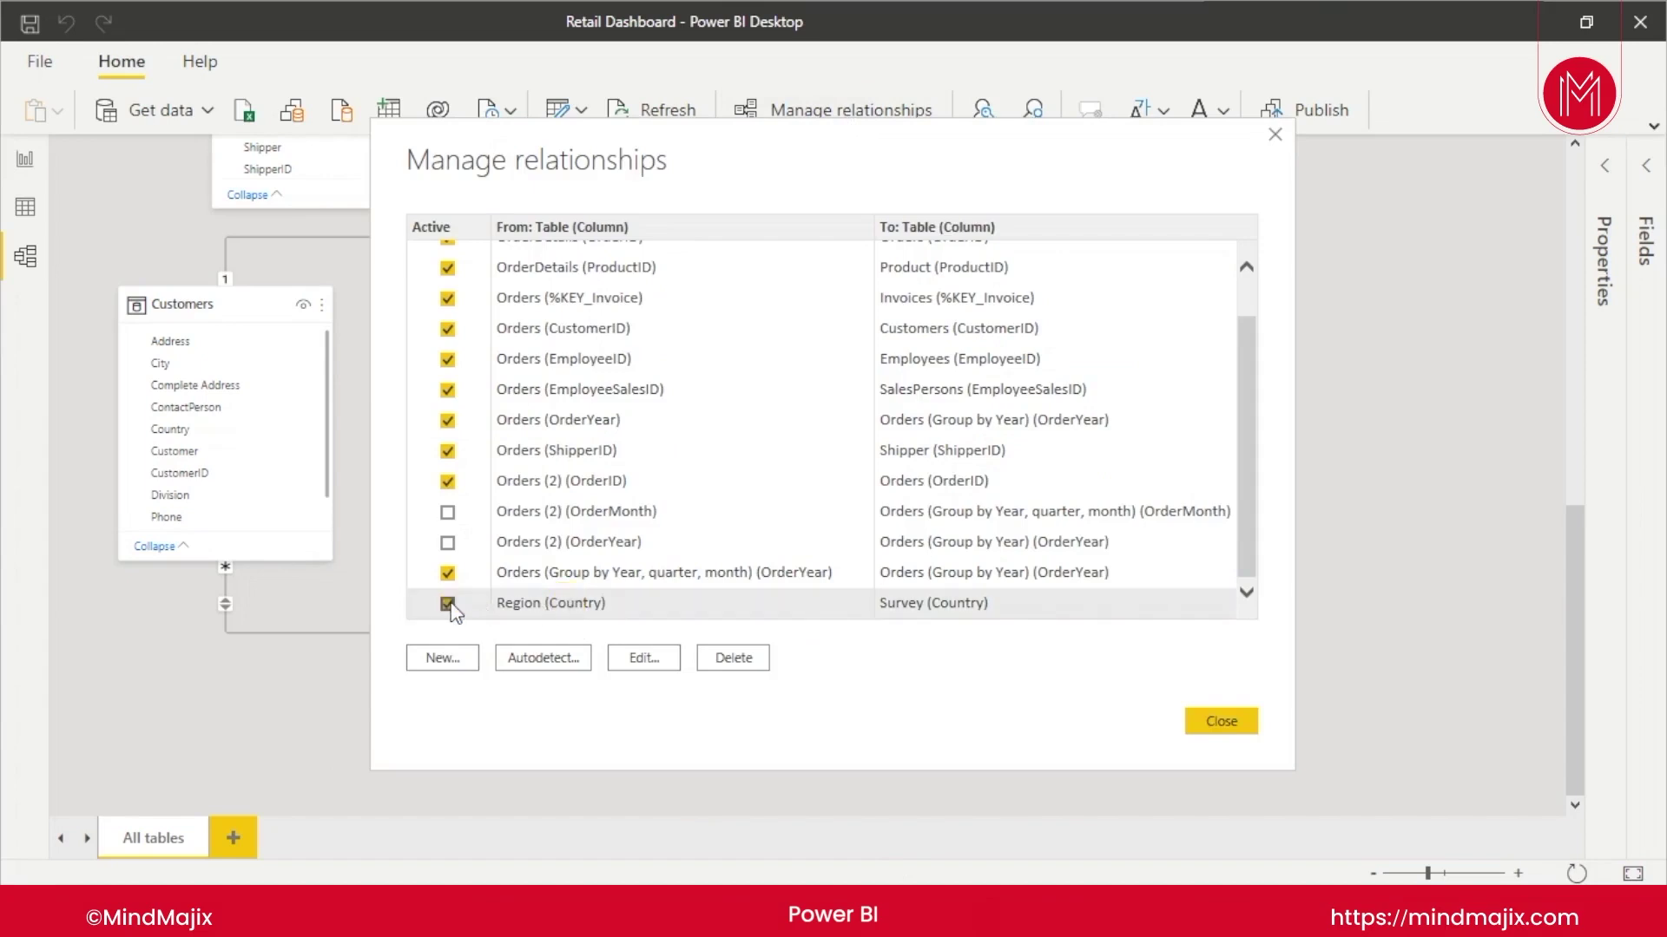
left_click(745, 659)
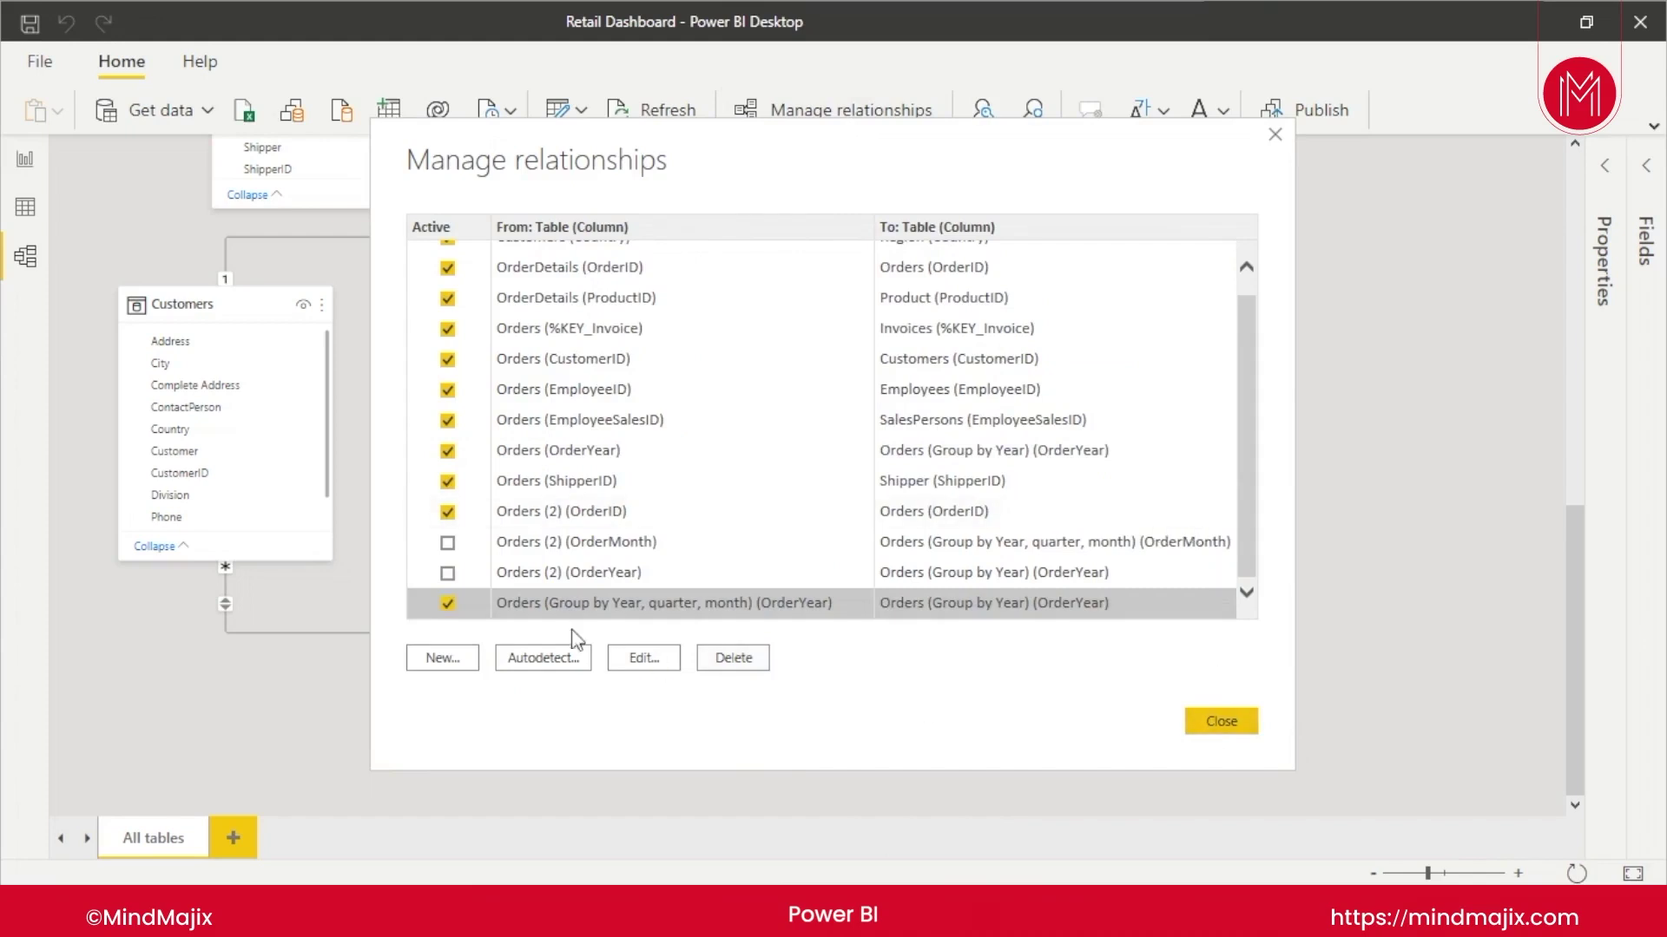
left_click(1242, 725)
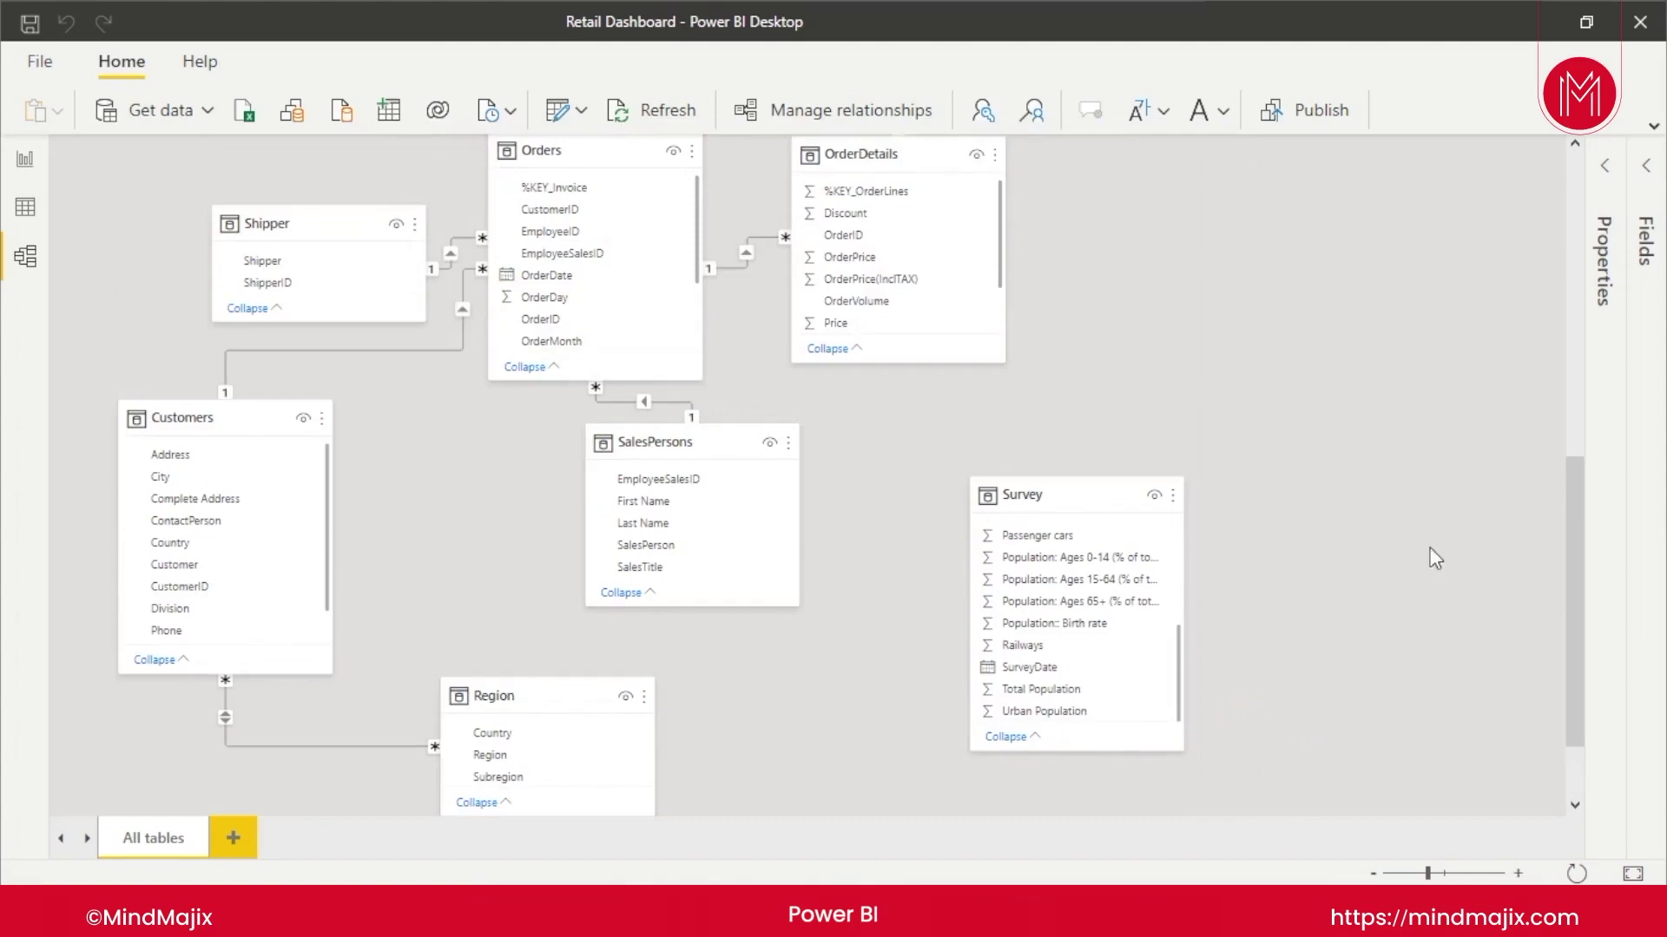
Step: Examine how the Survey, Customers and Region tables are connected in the model diagram after the deletion
left_click_drag(1570, 513, 1570, 674)
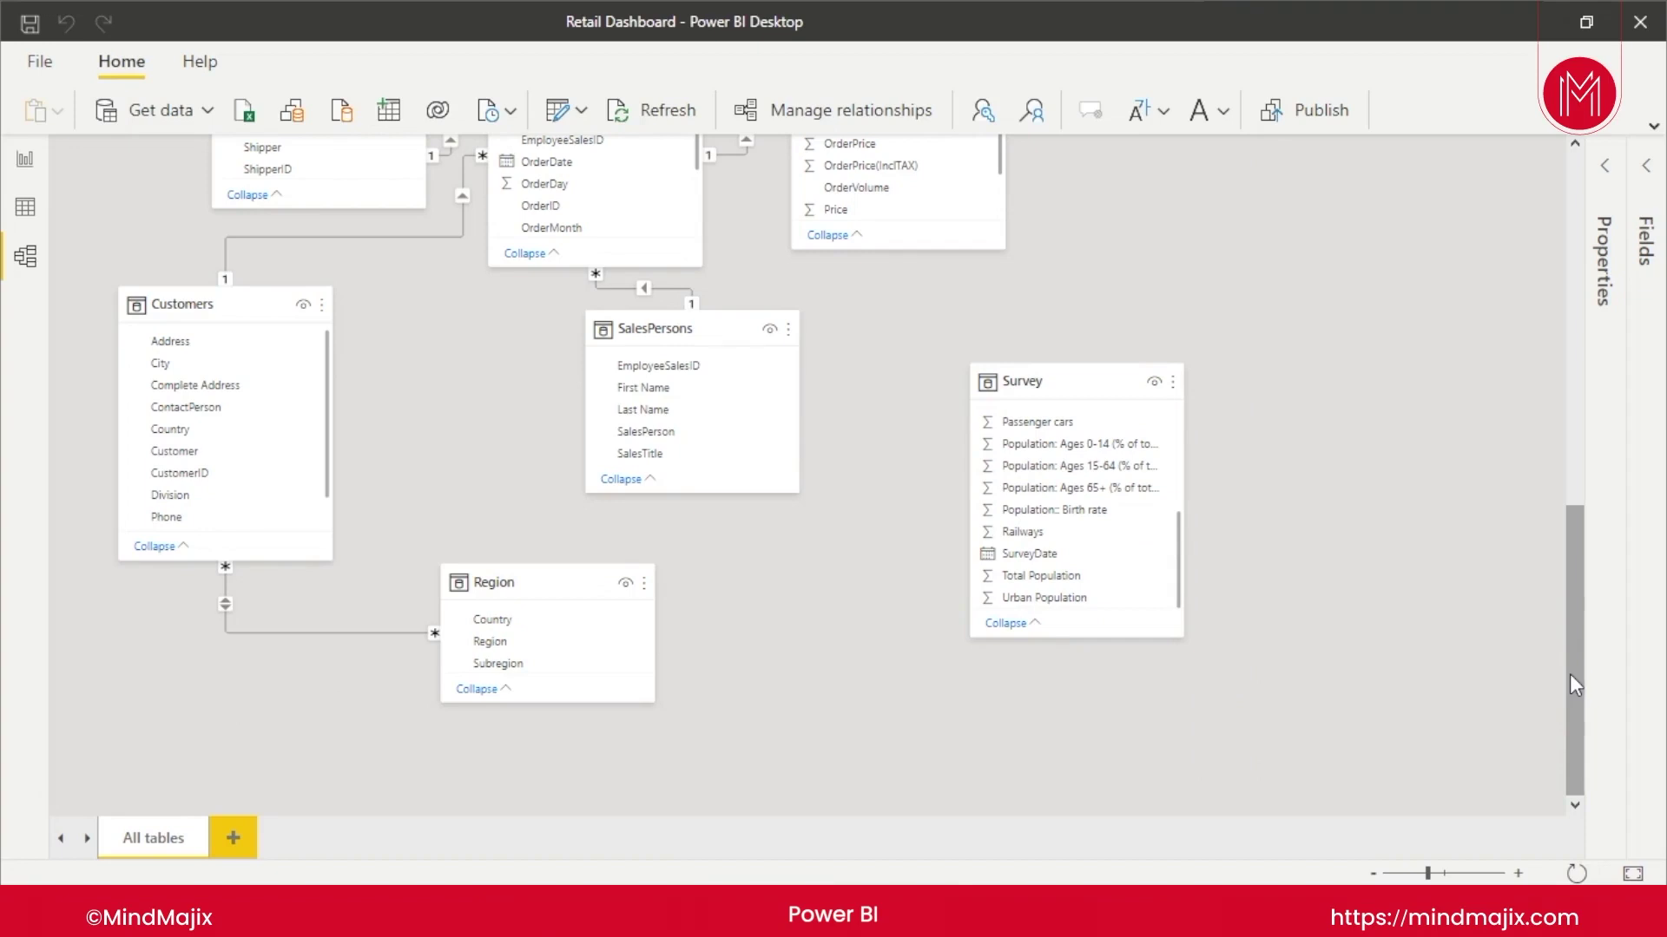
left_click(1030, 382)
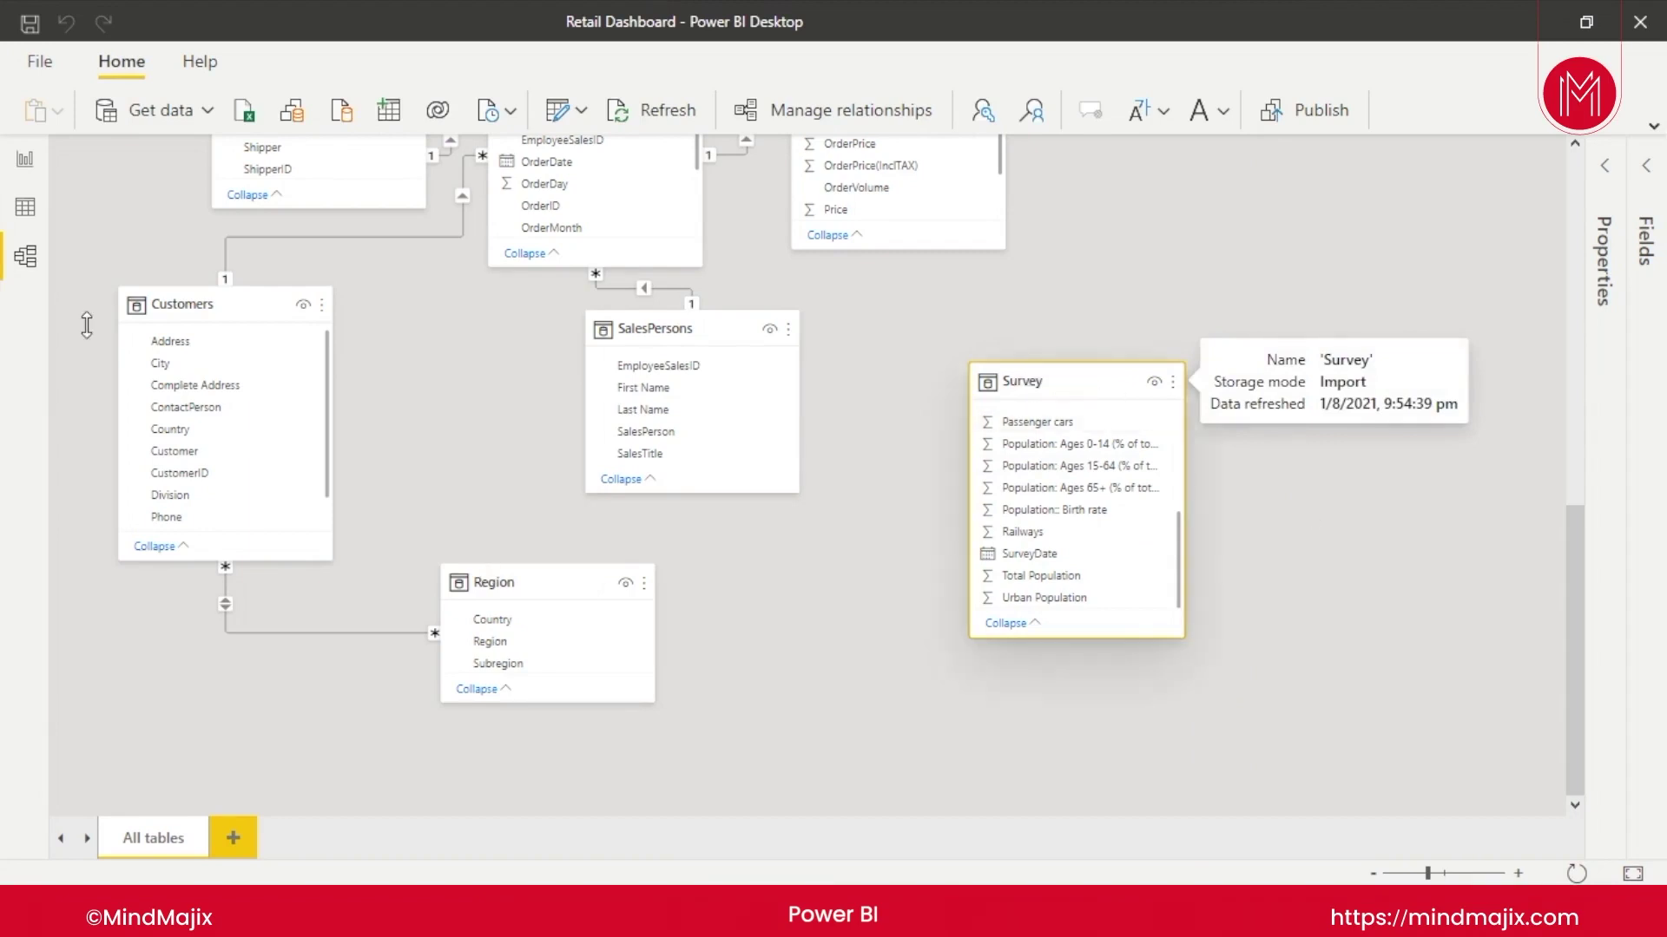
left_click(233, 304)
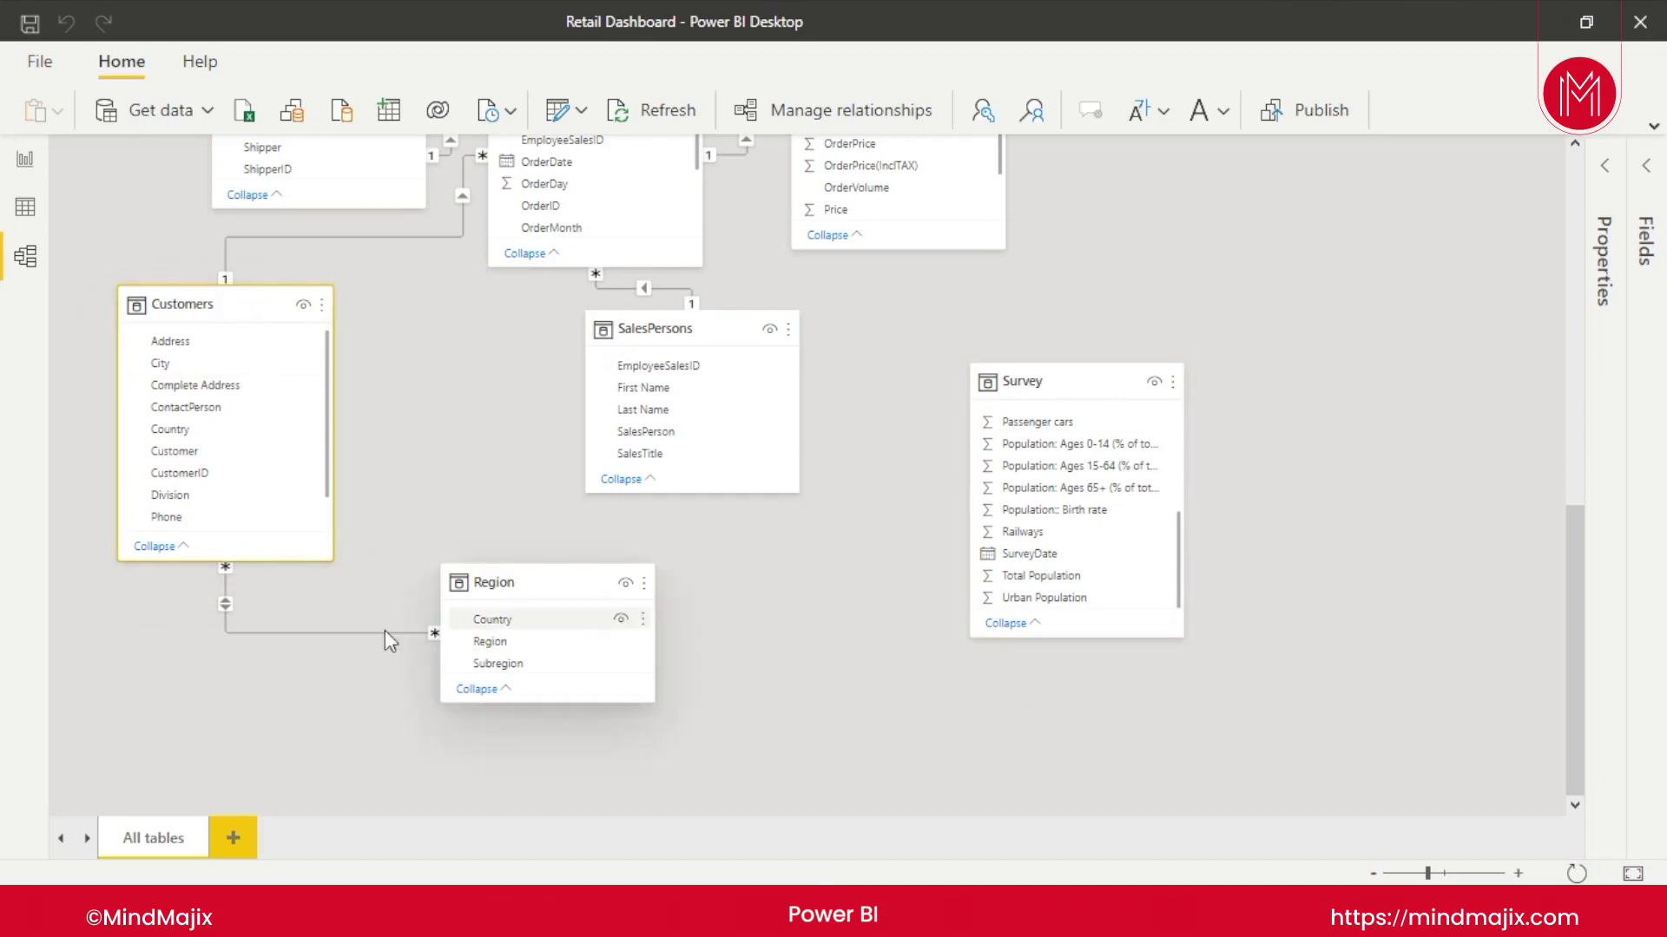
mouse_move(539, 580)
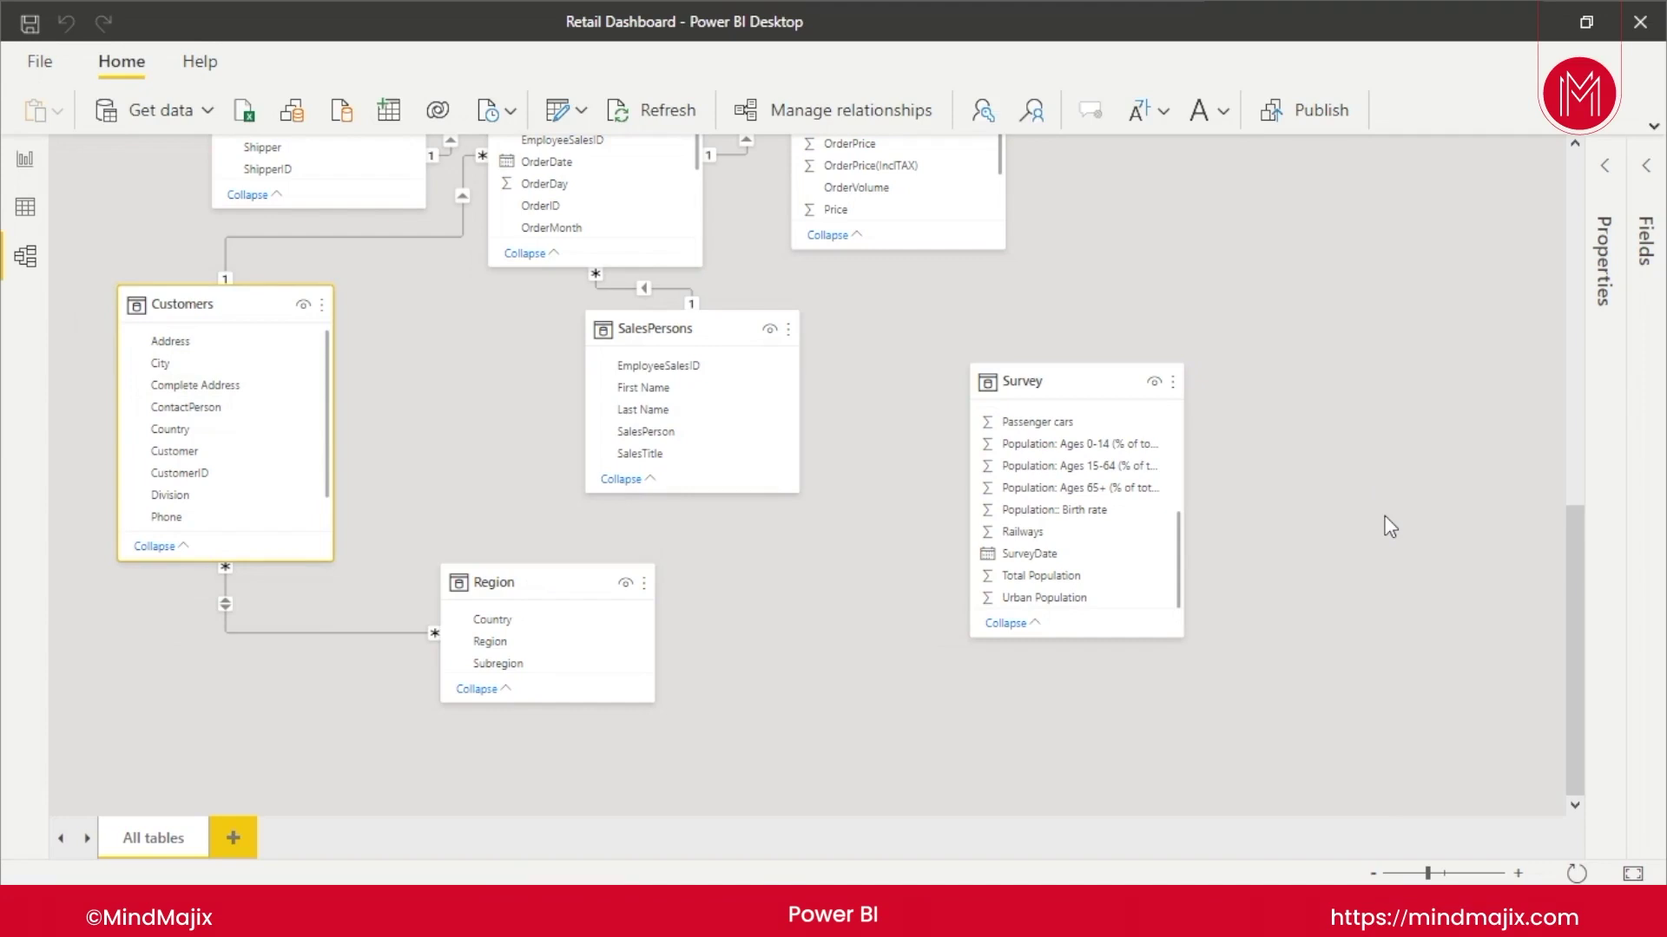
scroll(1396, 556, "up", 2)
left_click_drag(1574, 621, 1568, 713)
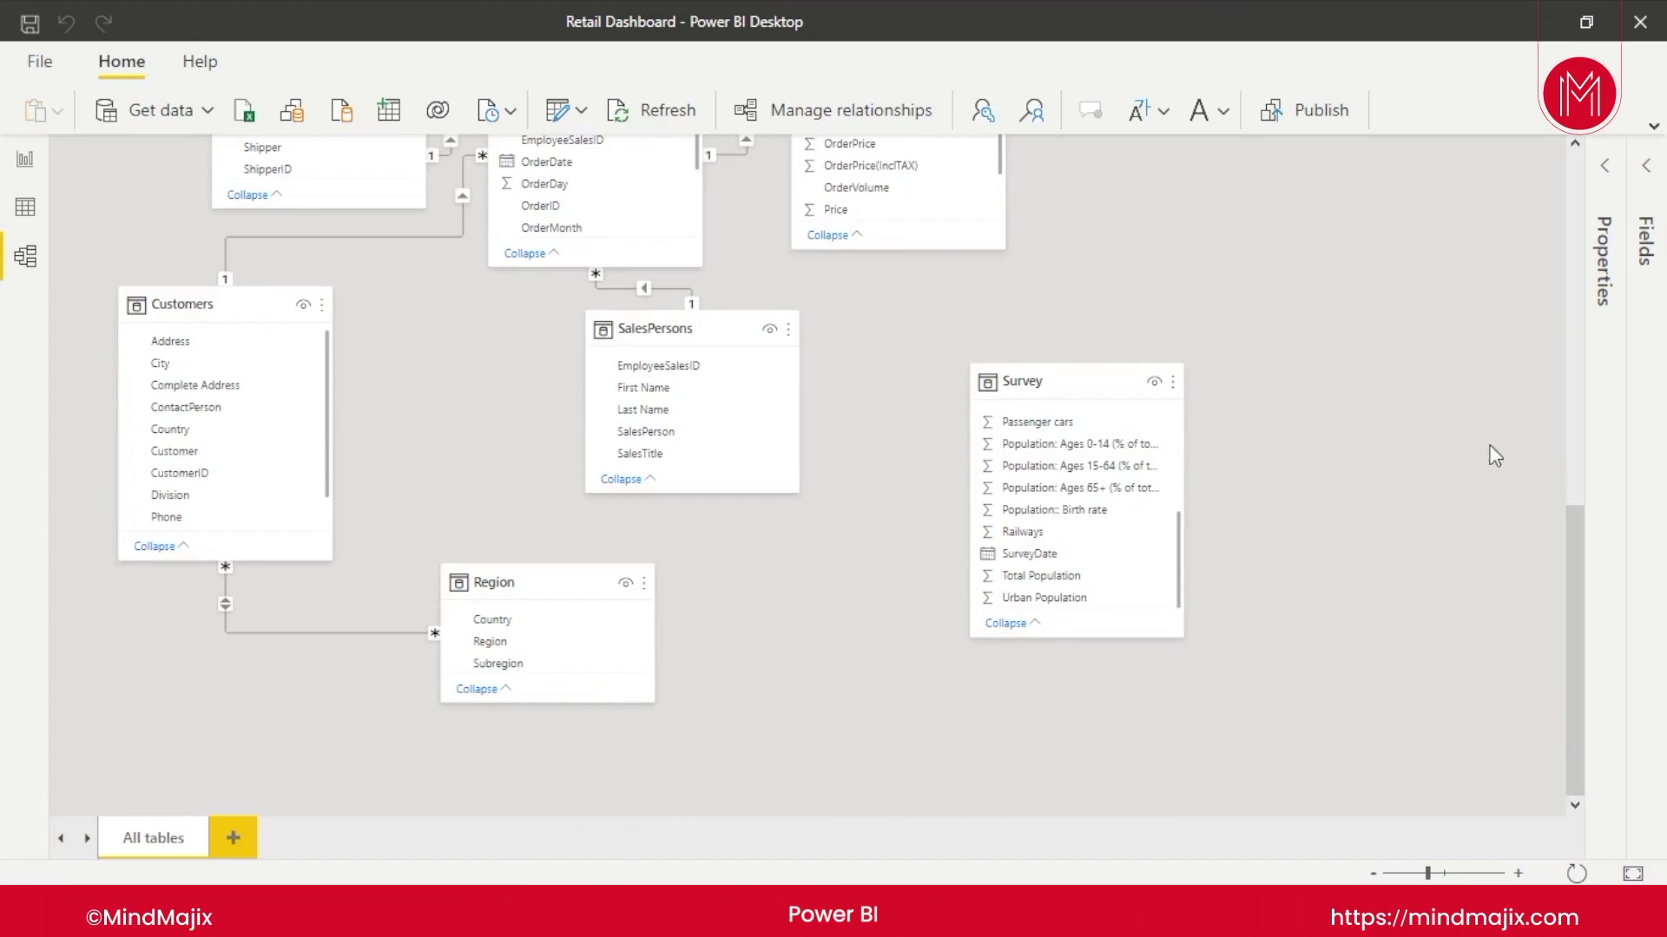
Step: Locate the Country column in both the Region and Survey tables of the model diagram
scroll(1493, 456, "up", 2)
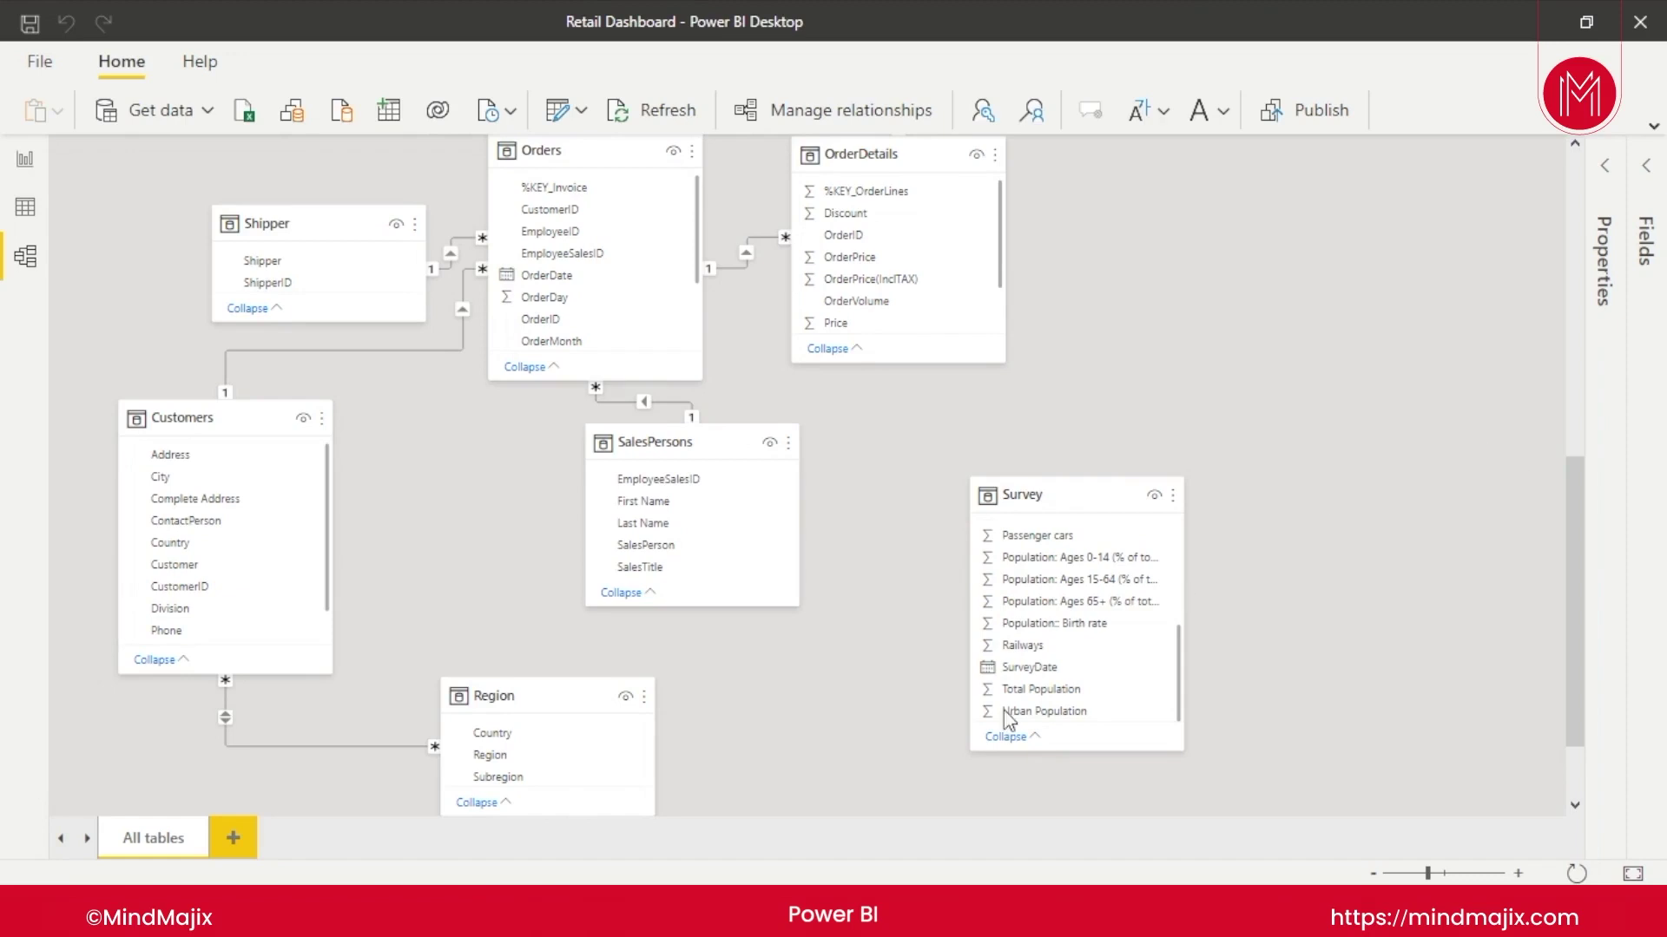
left_click(532, 733)
scroll(1116, 649, "up", 8)
left_click(1017, 651)
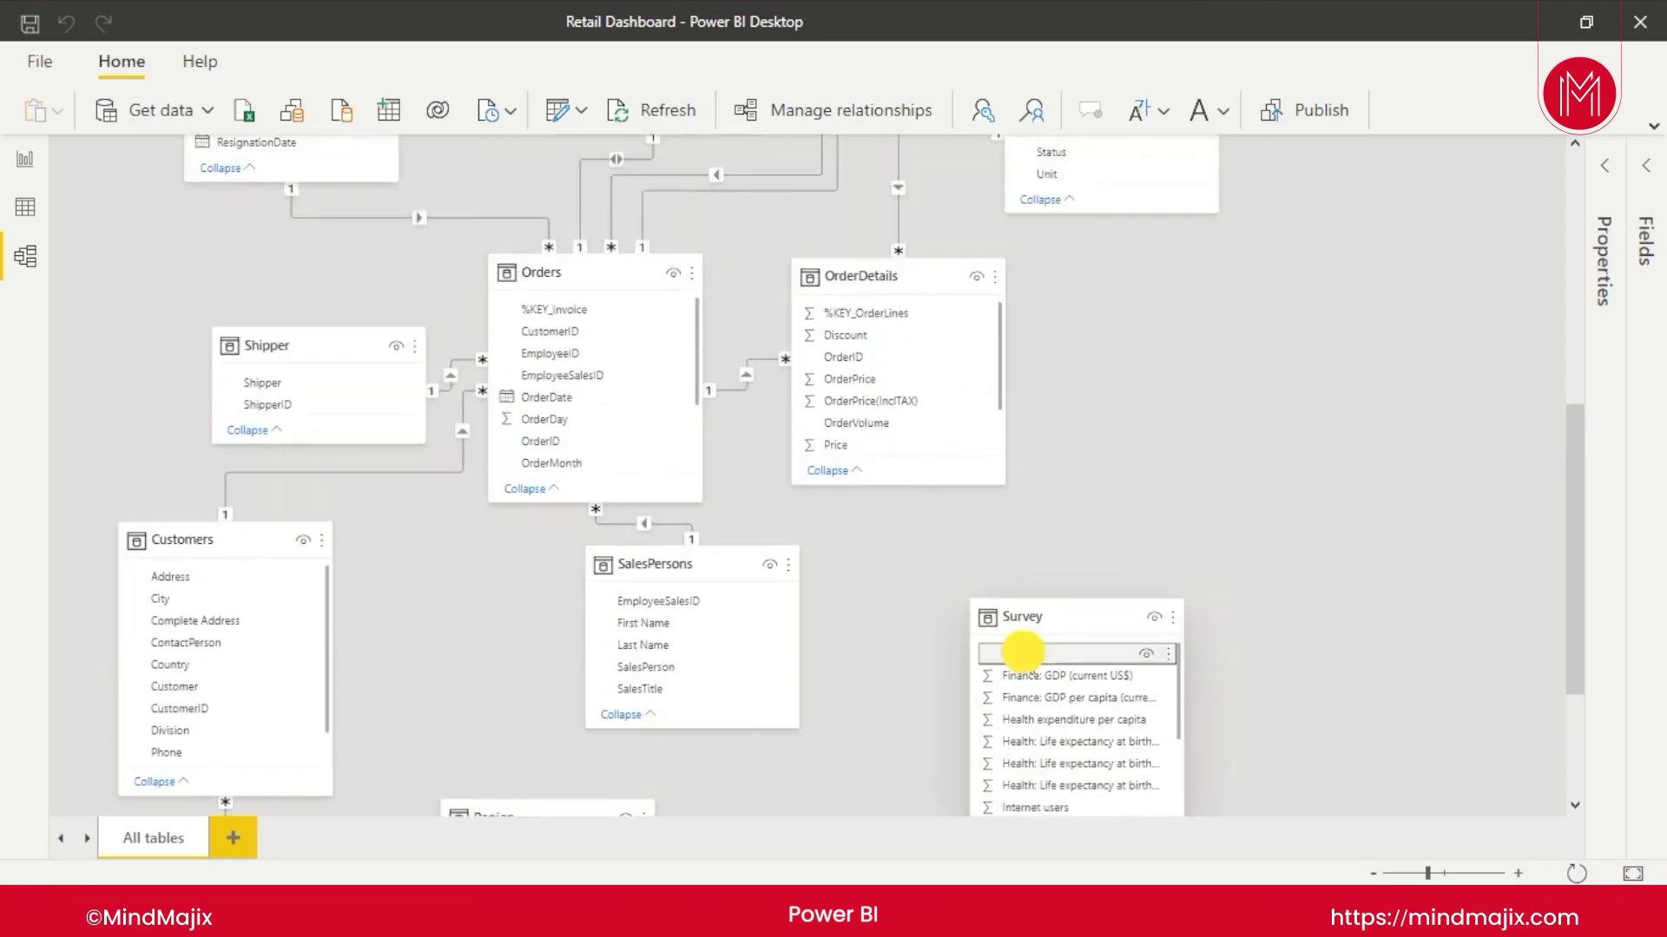
left_click_drag(1570, 655, 1571, 736)
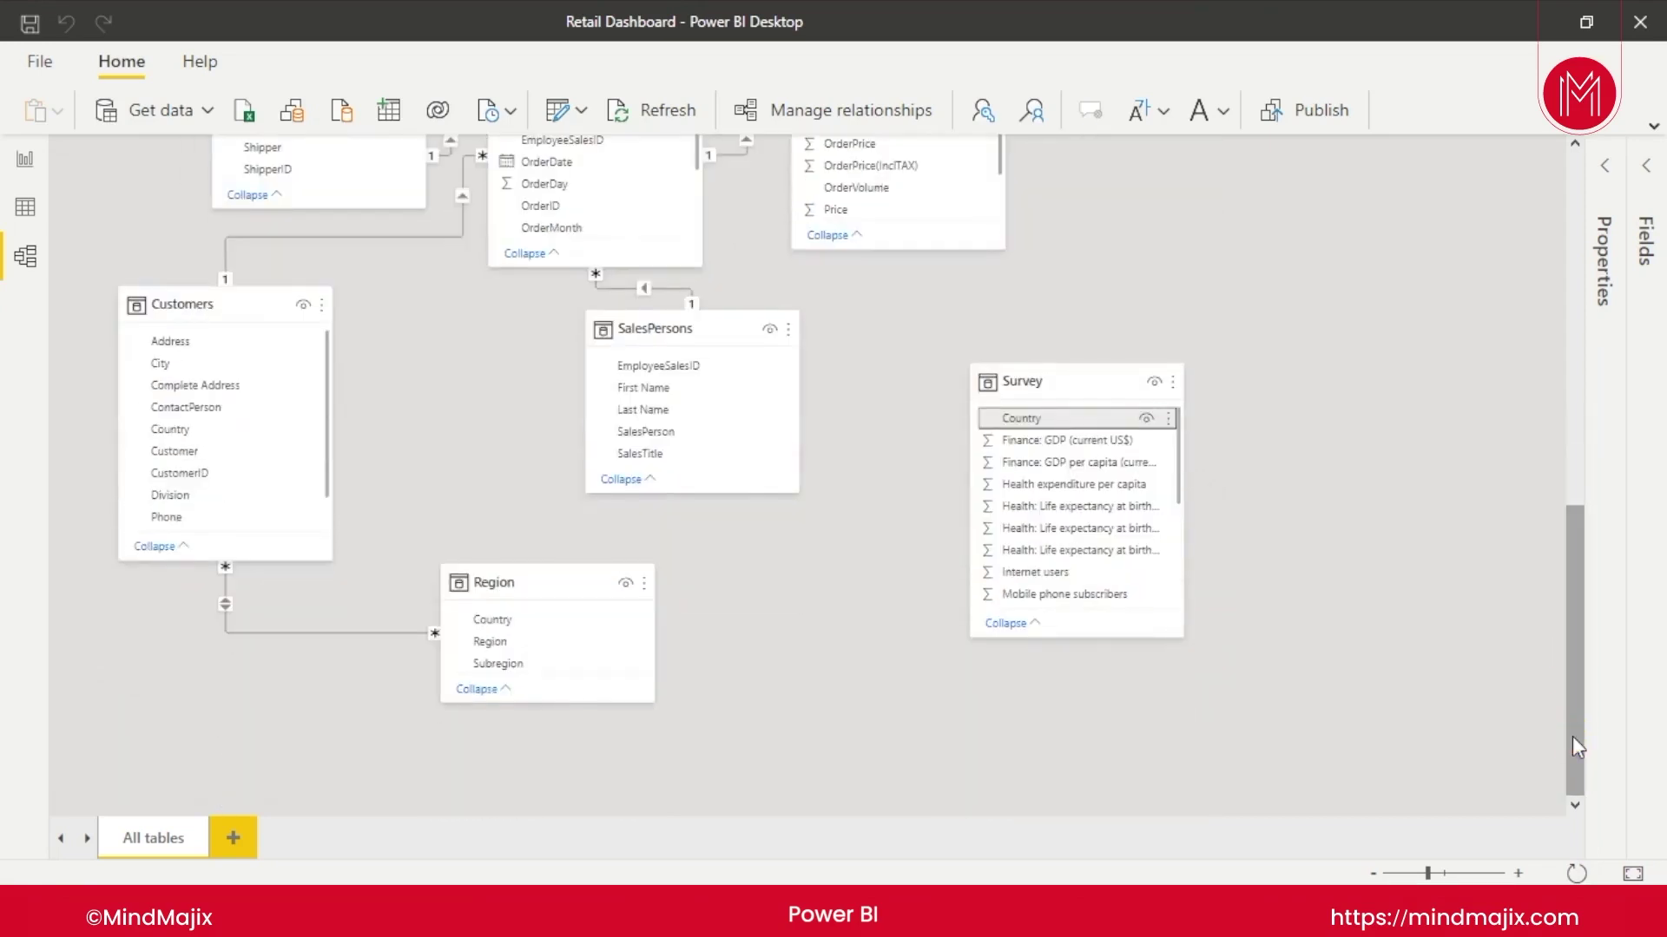
left_click(1279, 544)
right_click(1276, 570)
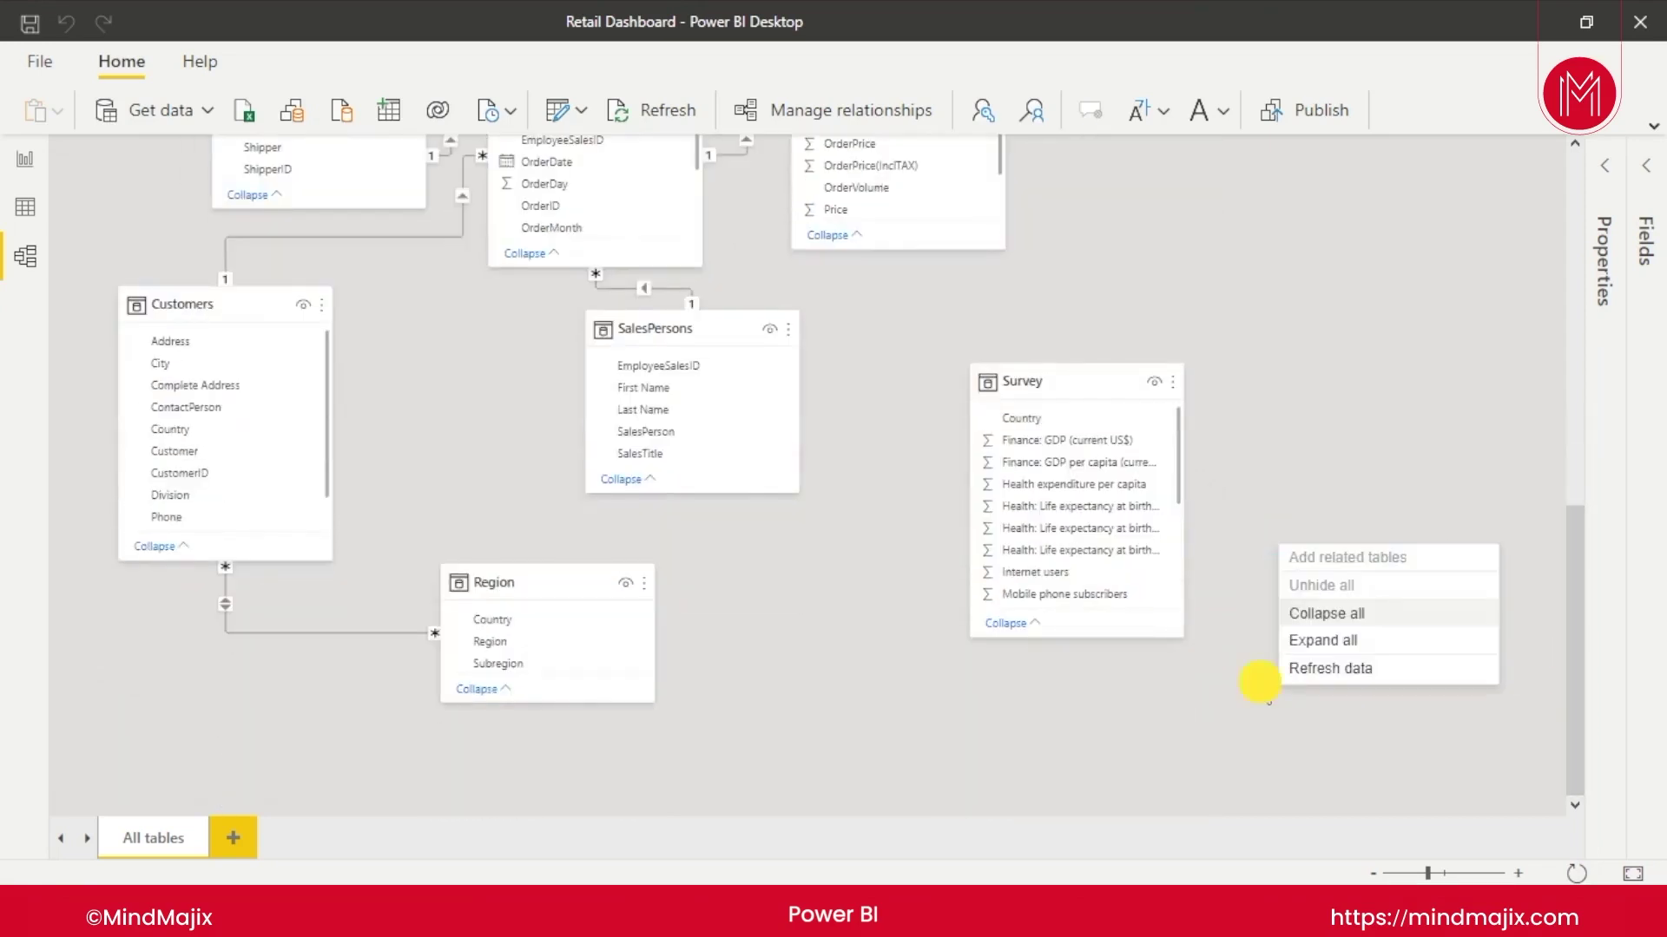
scroll(1294, 704, "up", 2)
right_click(1358, 672)
left_click_drag(1574, 566, 1576, 606)
Step: Compare the Survey and Region tables as candidates for a relationship
left_click(1070, 388)
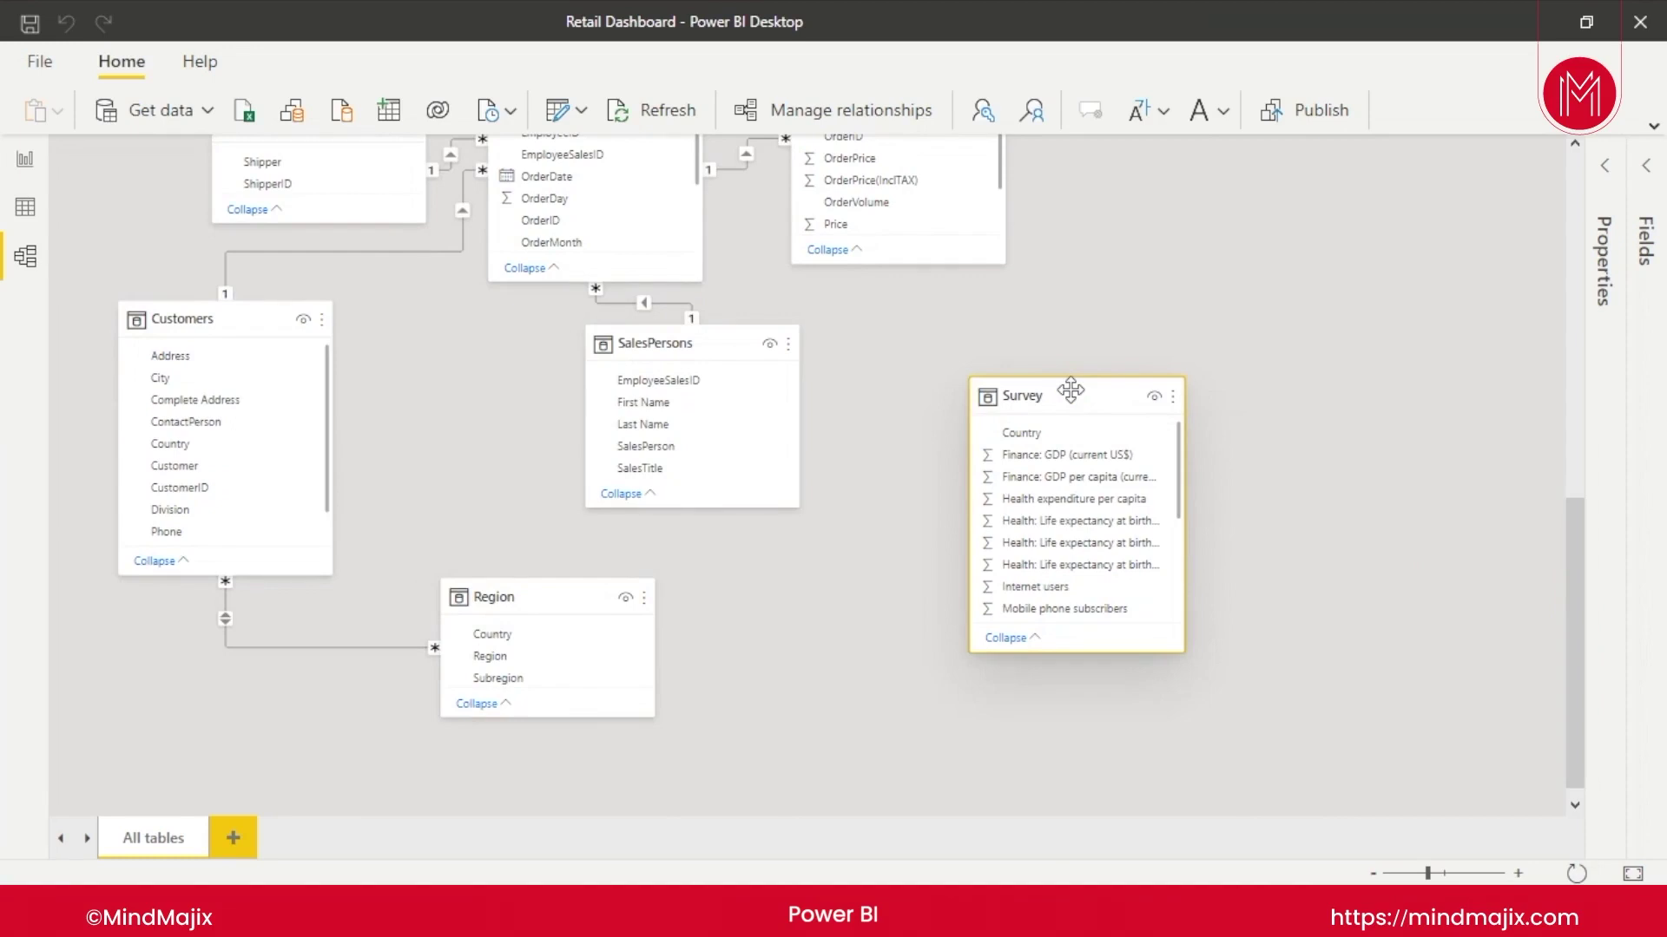
left_click(483, 596)
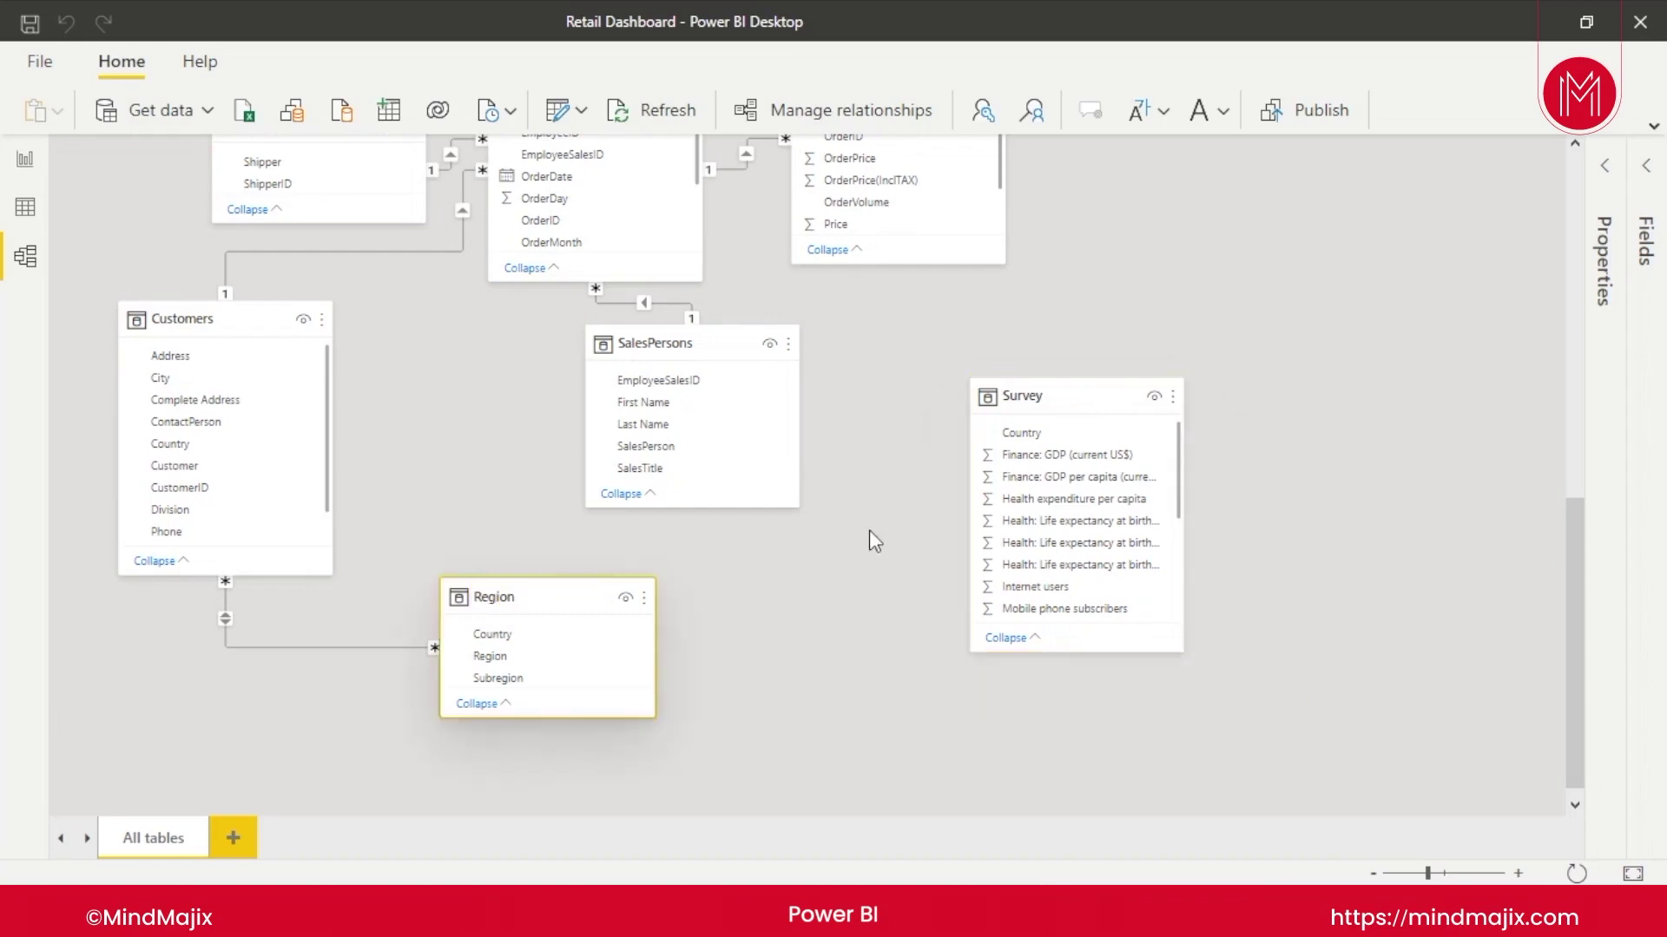
left_click(1105, 388)
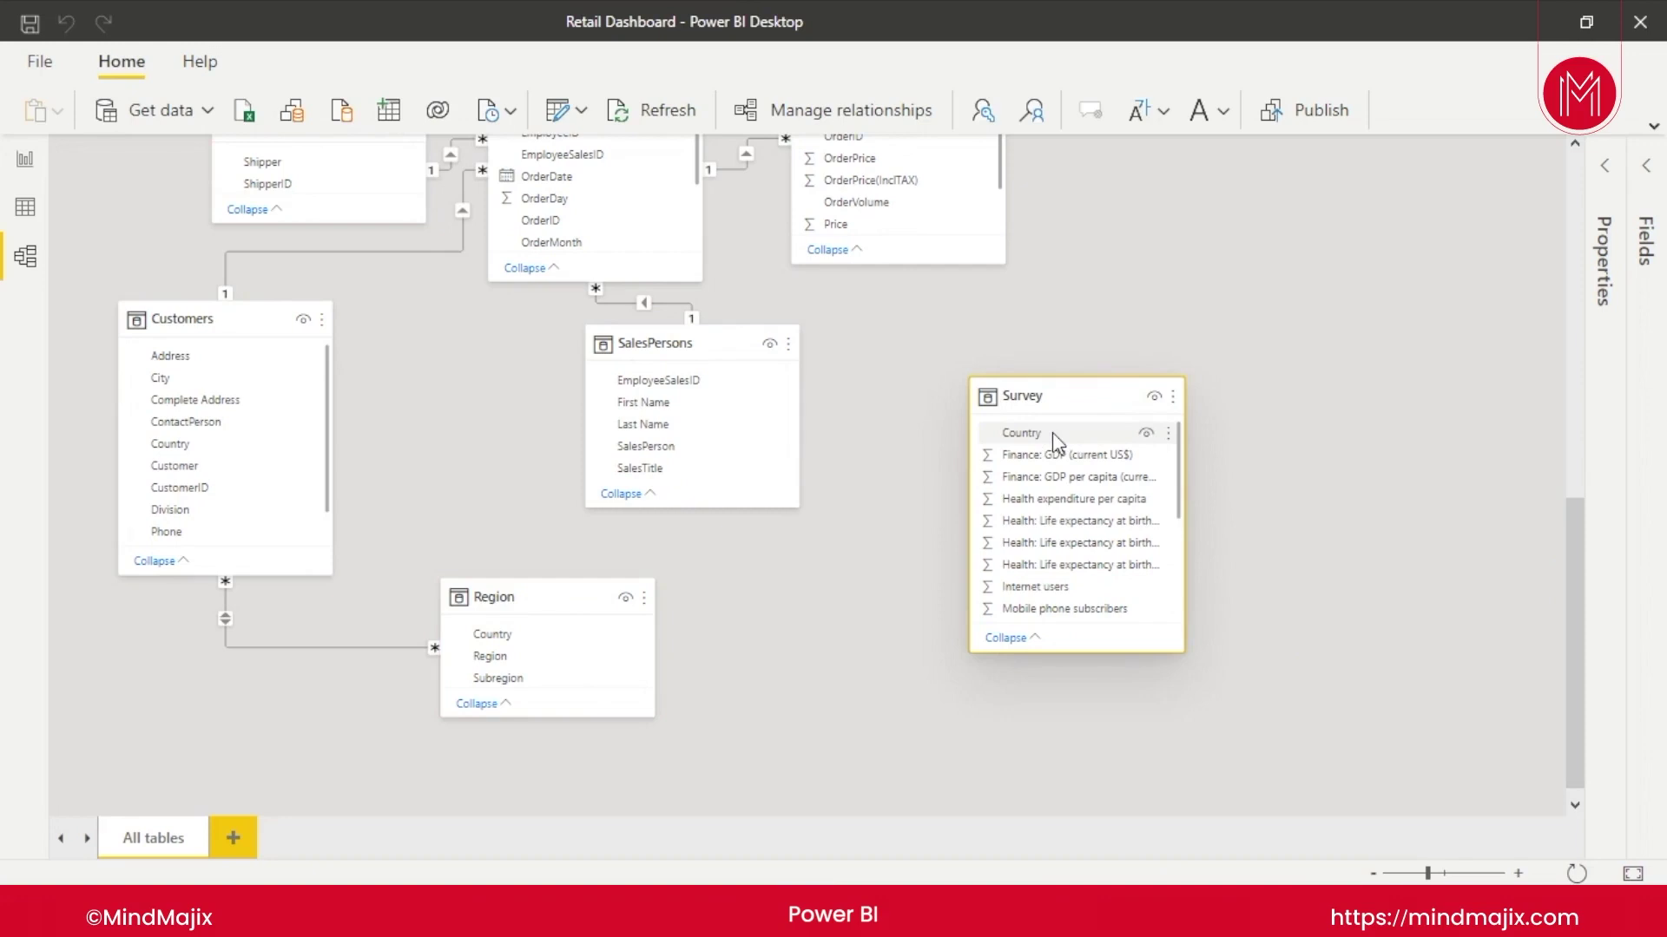
mouse_move(561, 599)
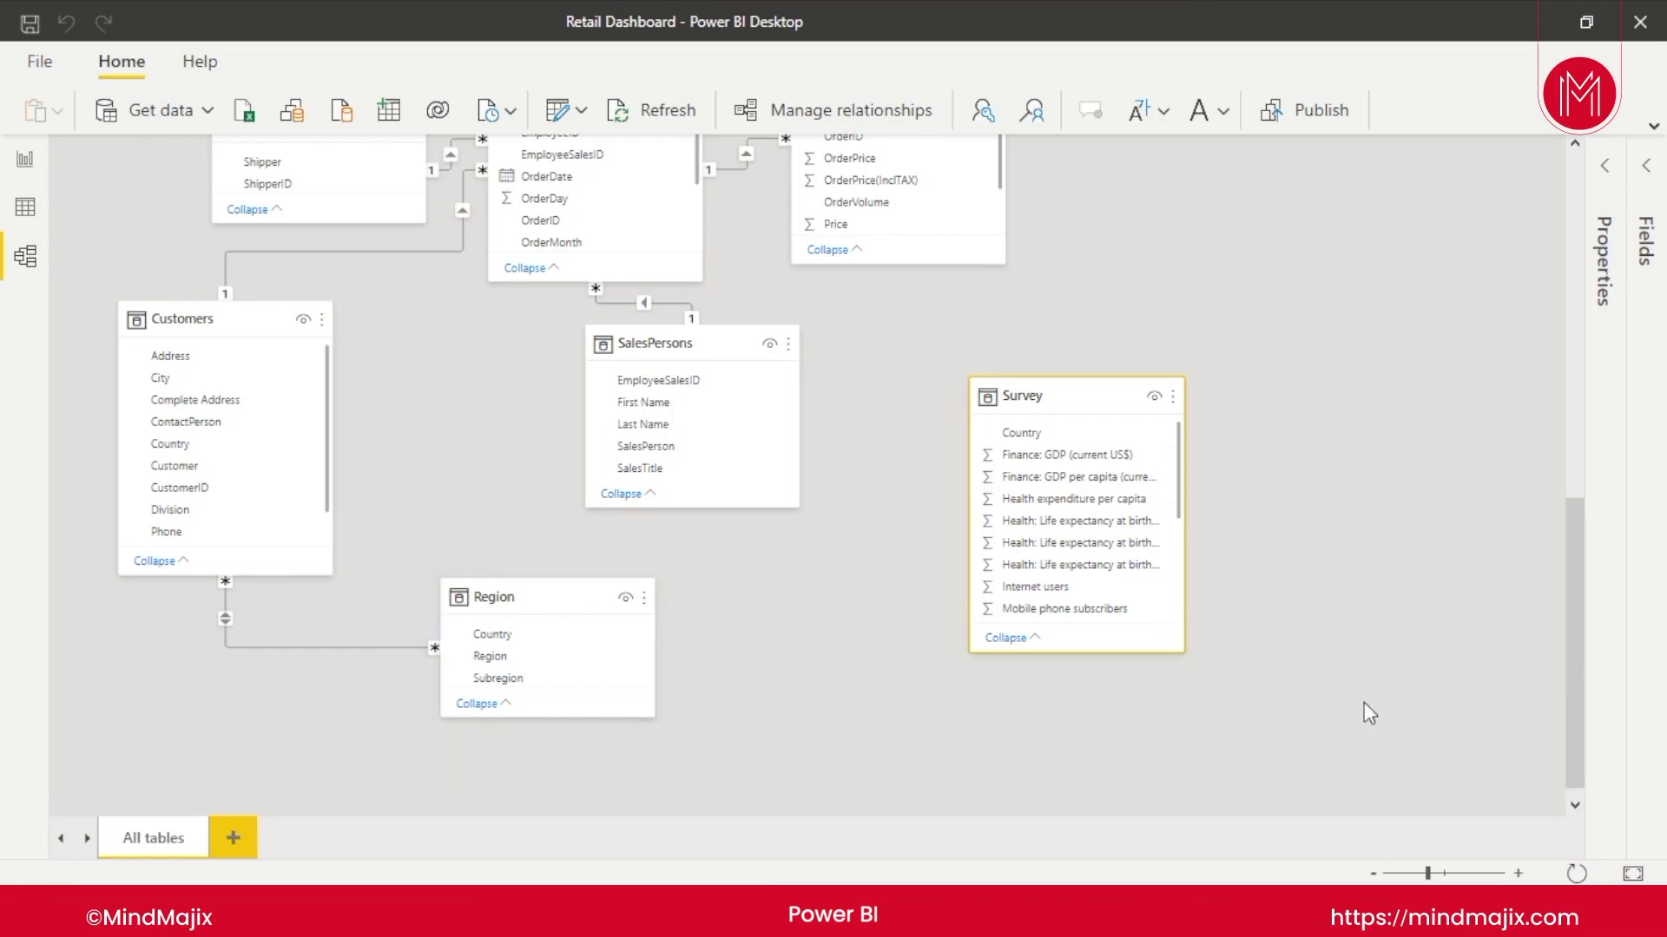
left_click(457, 570)
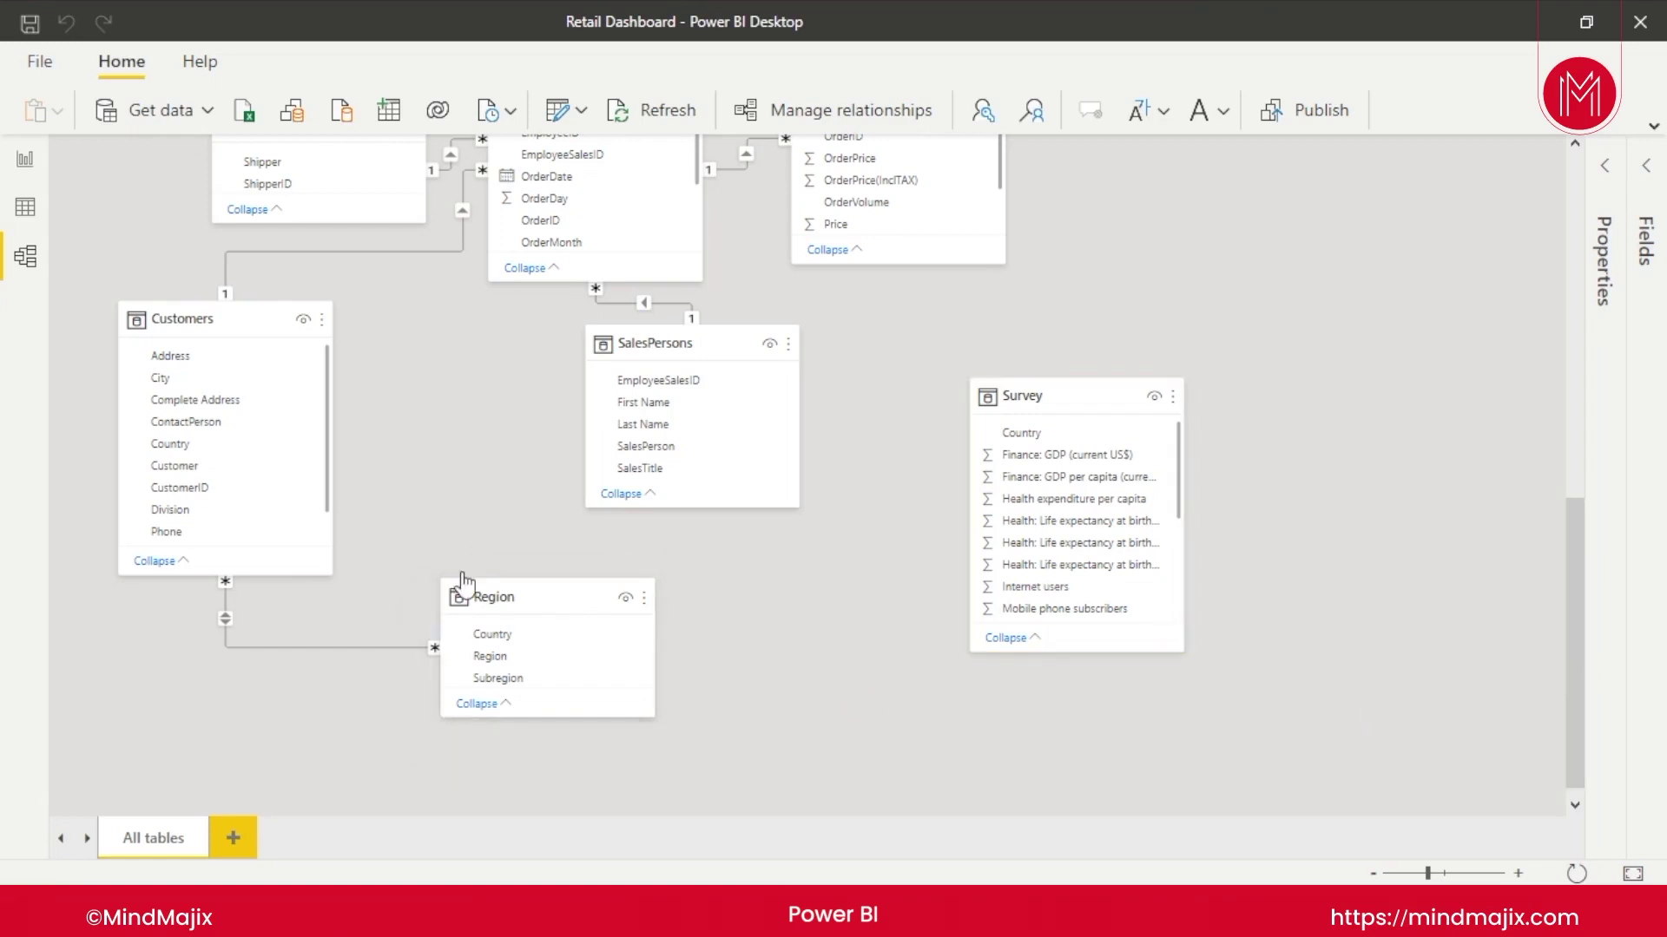
Step: Review the relationship list in Manage relationships for entries involving the Region and Survey tables
left_click(840, 129)
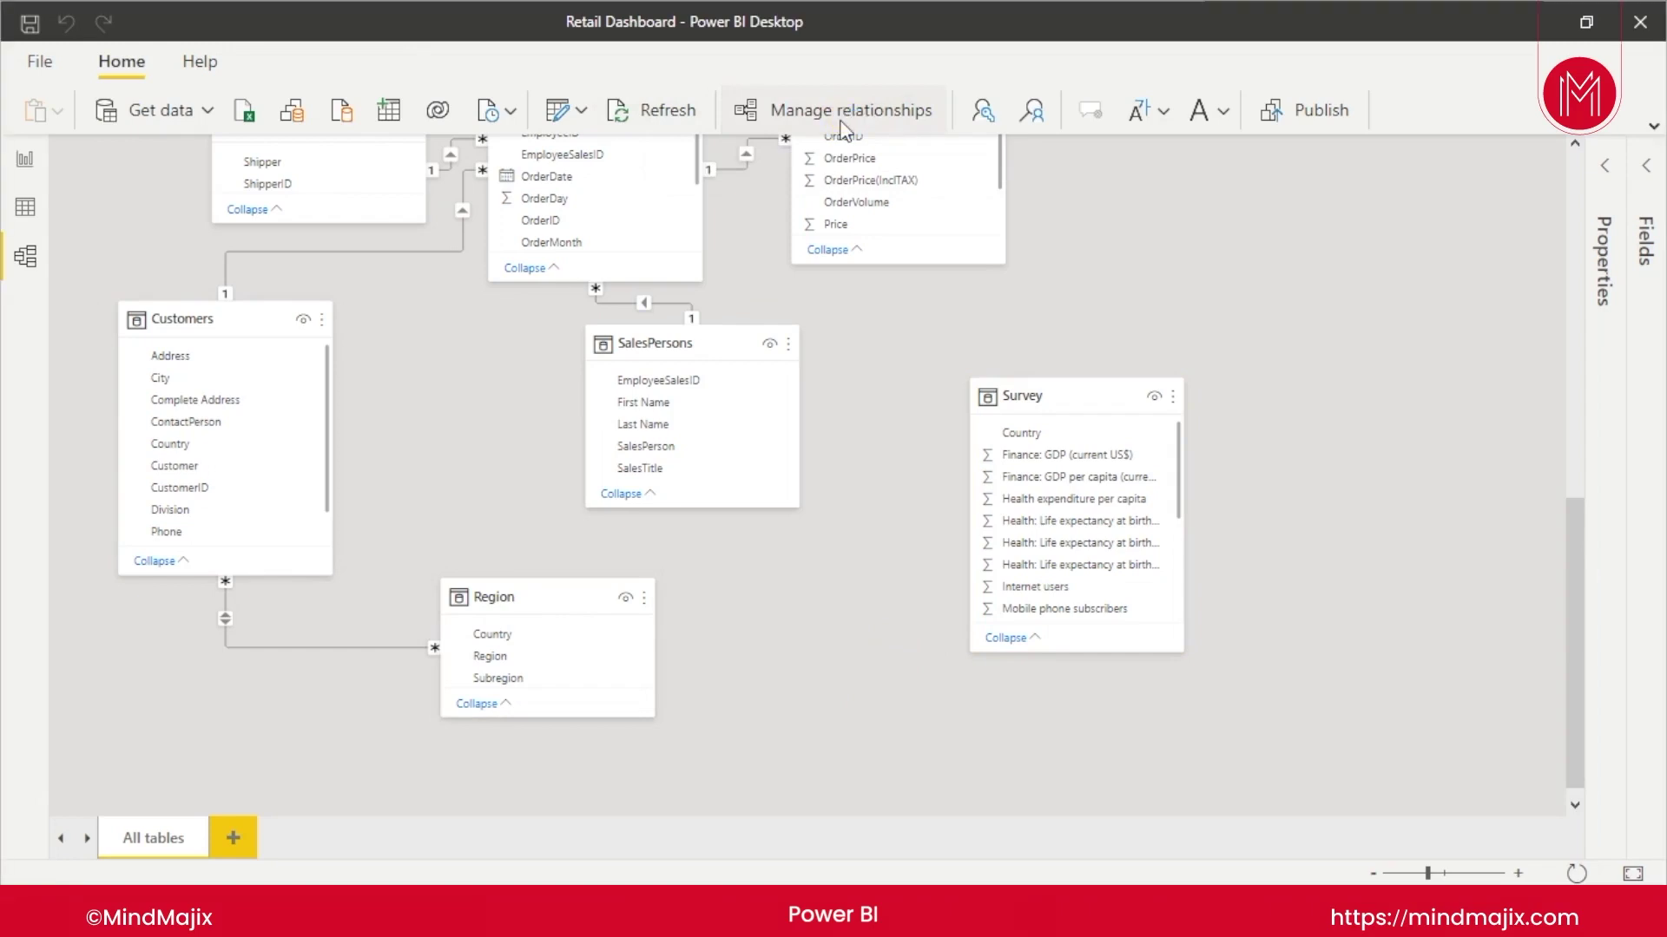
left_click_drag(1246, 530, 1216, 640)
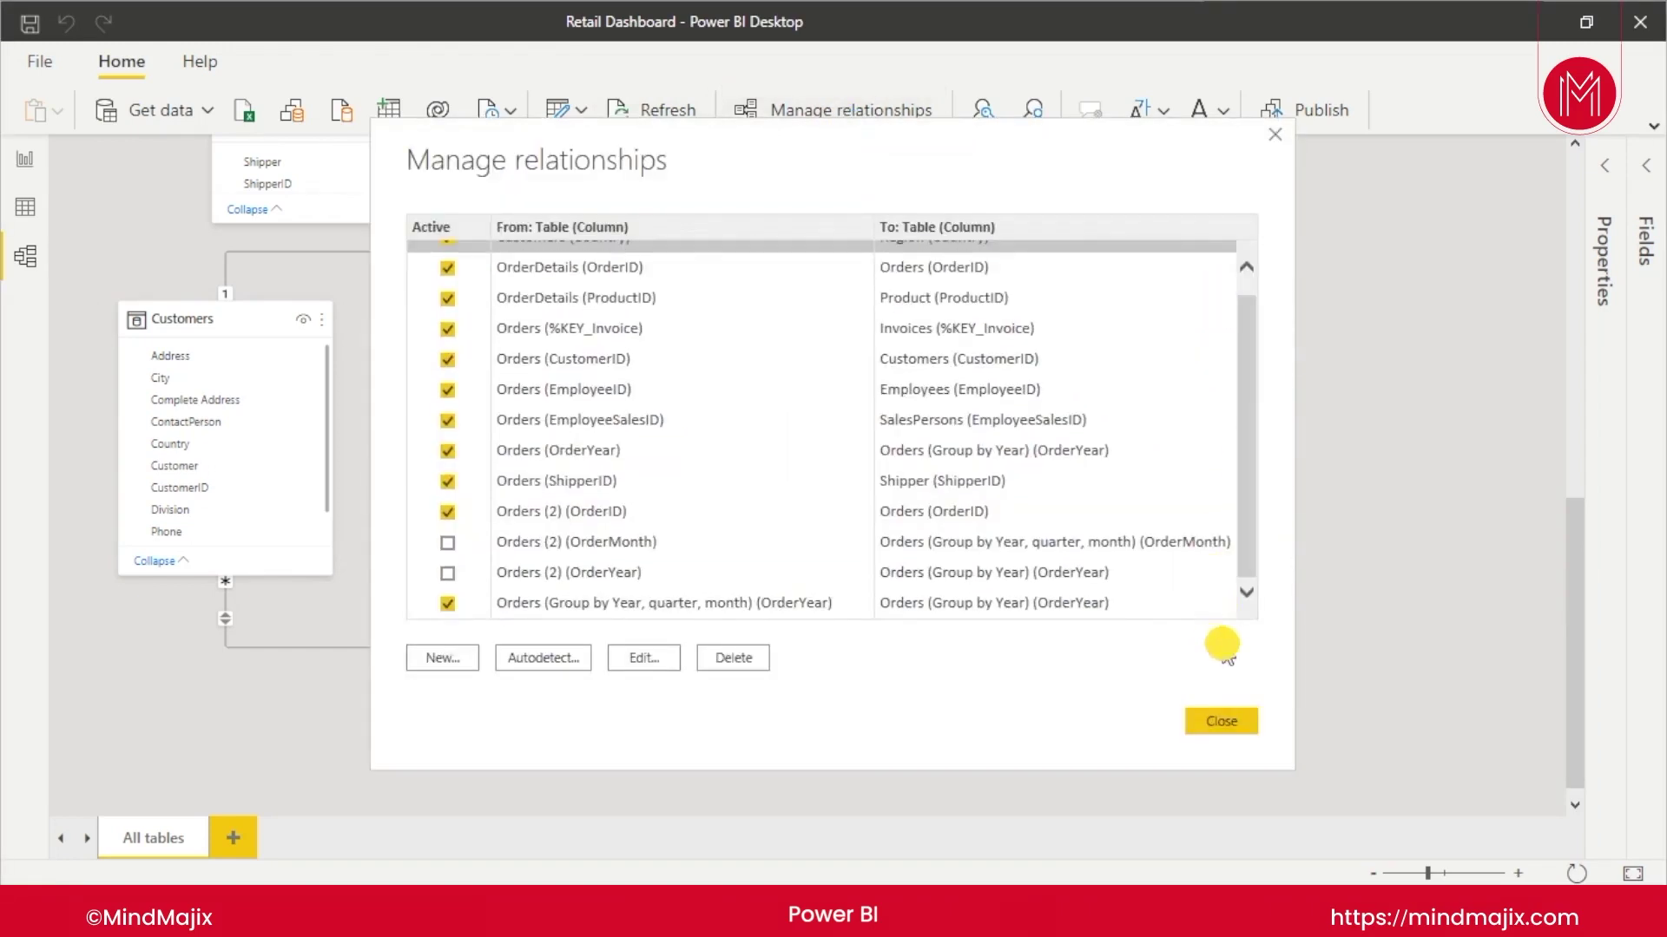
left_click(1275, 135)
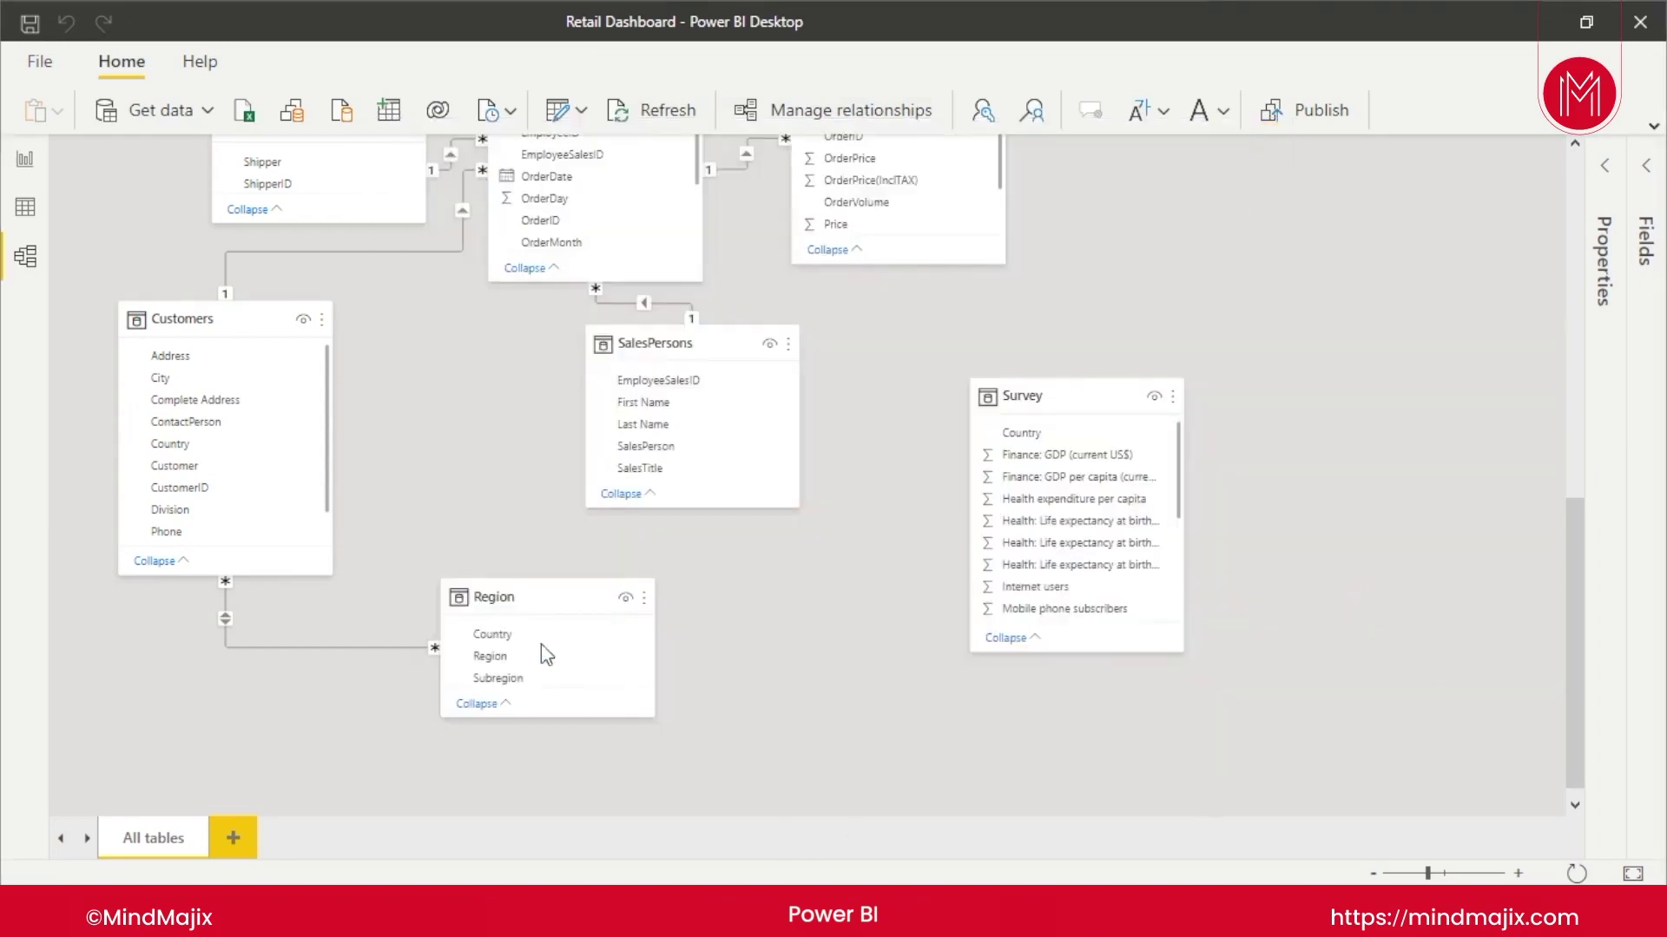
left_click(556, 590)
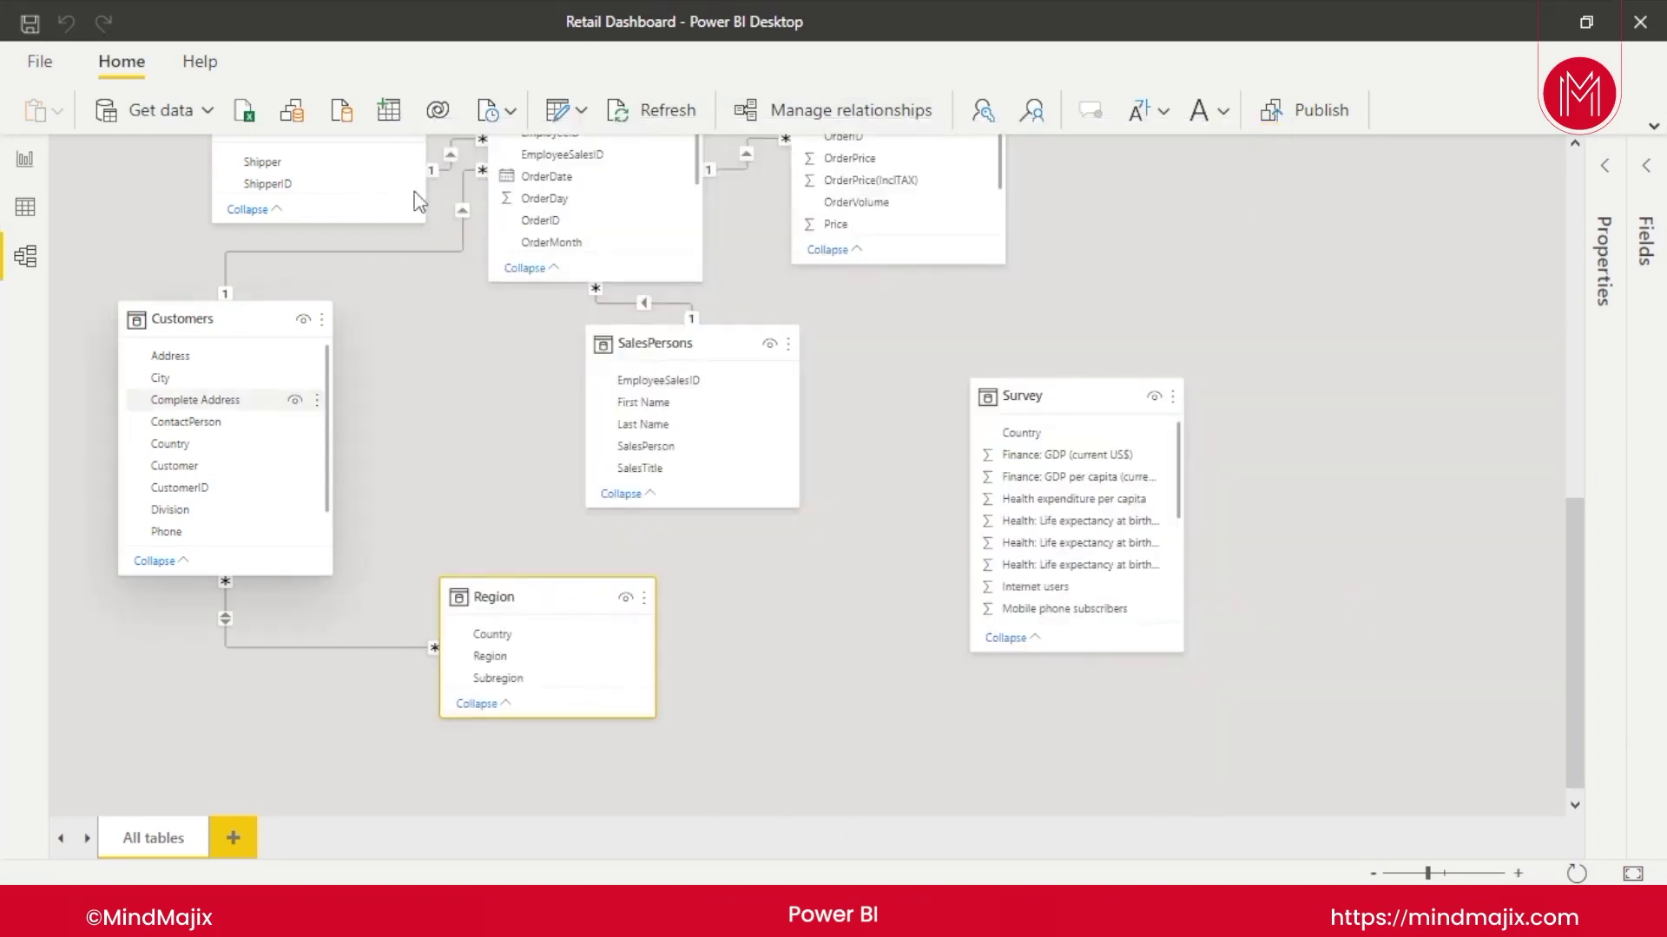
left_click(871, 118)
left_click_drag(1246, 328, 1244, 311)
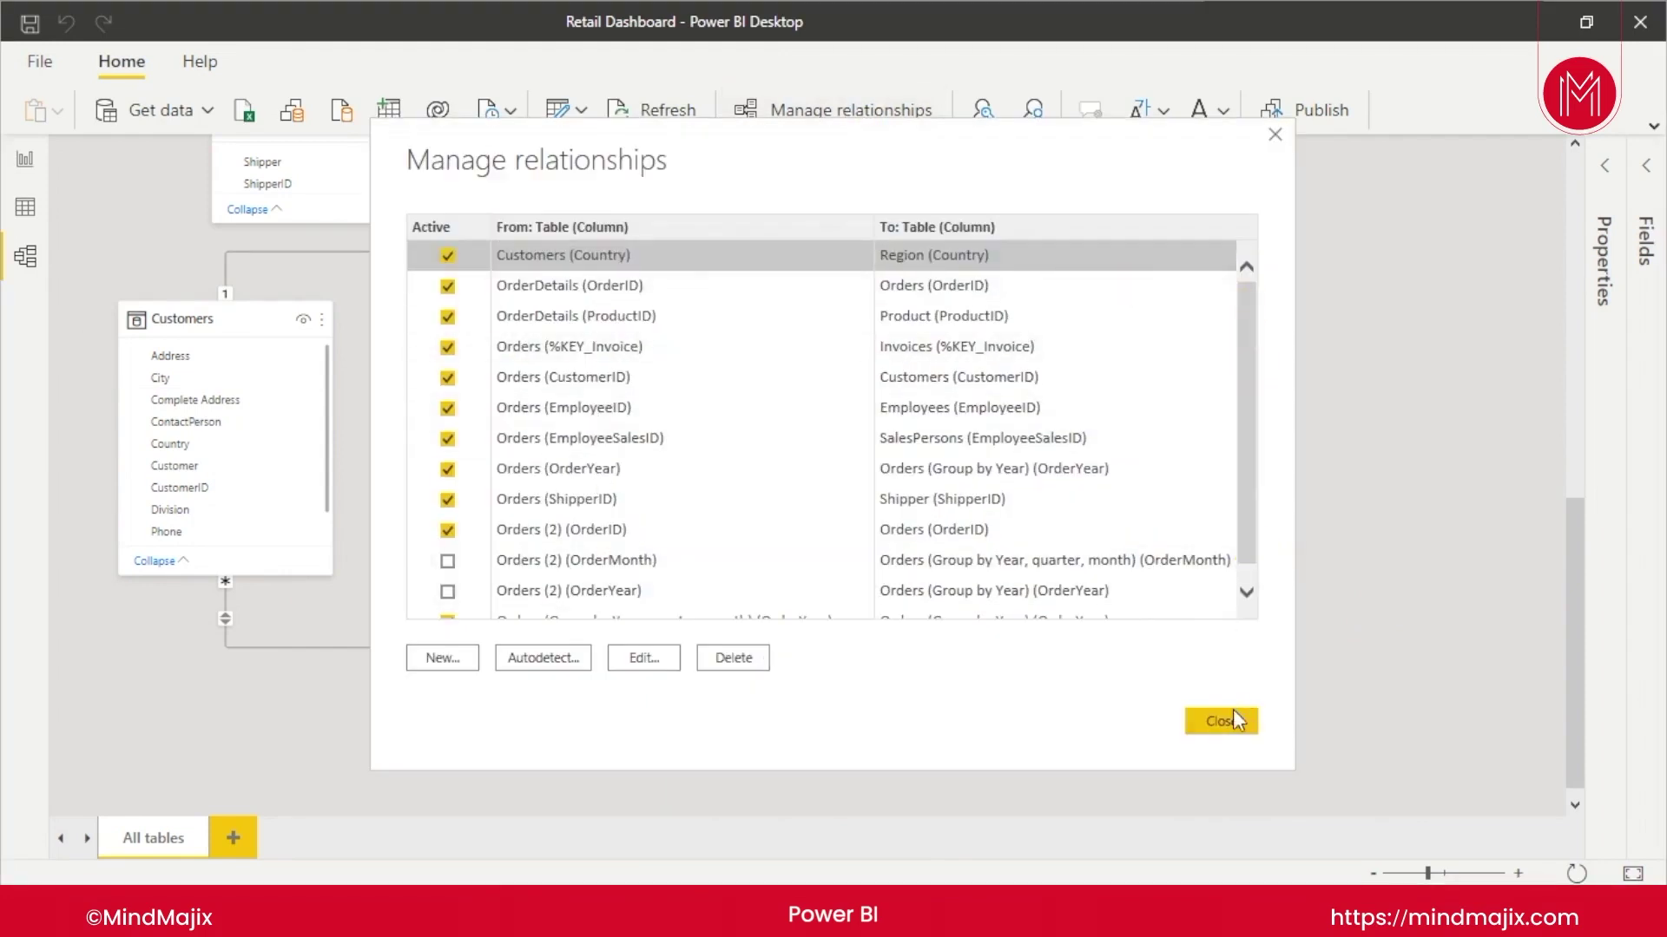
left_click(1246, 592)
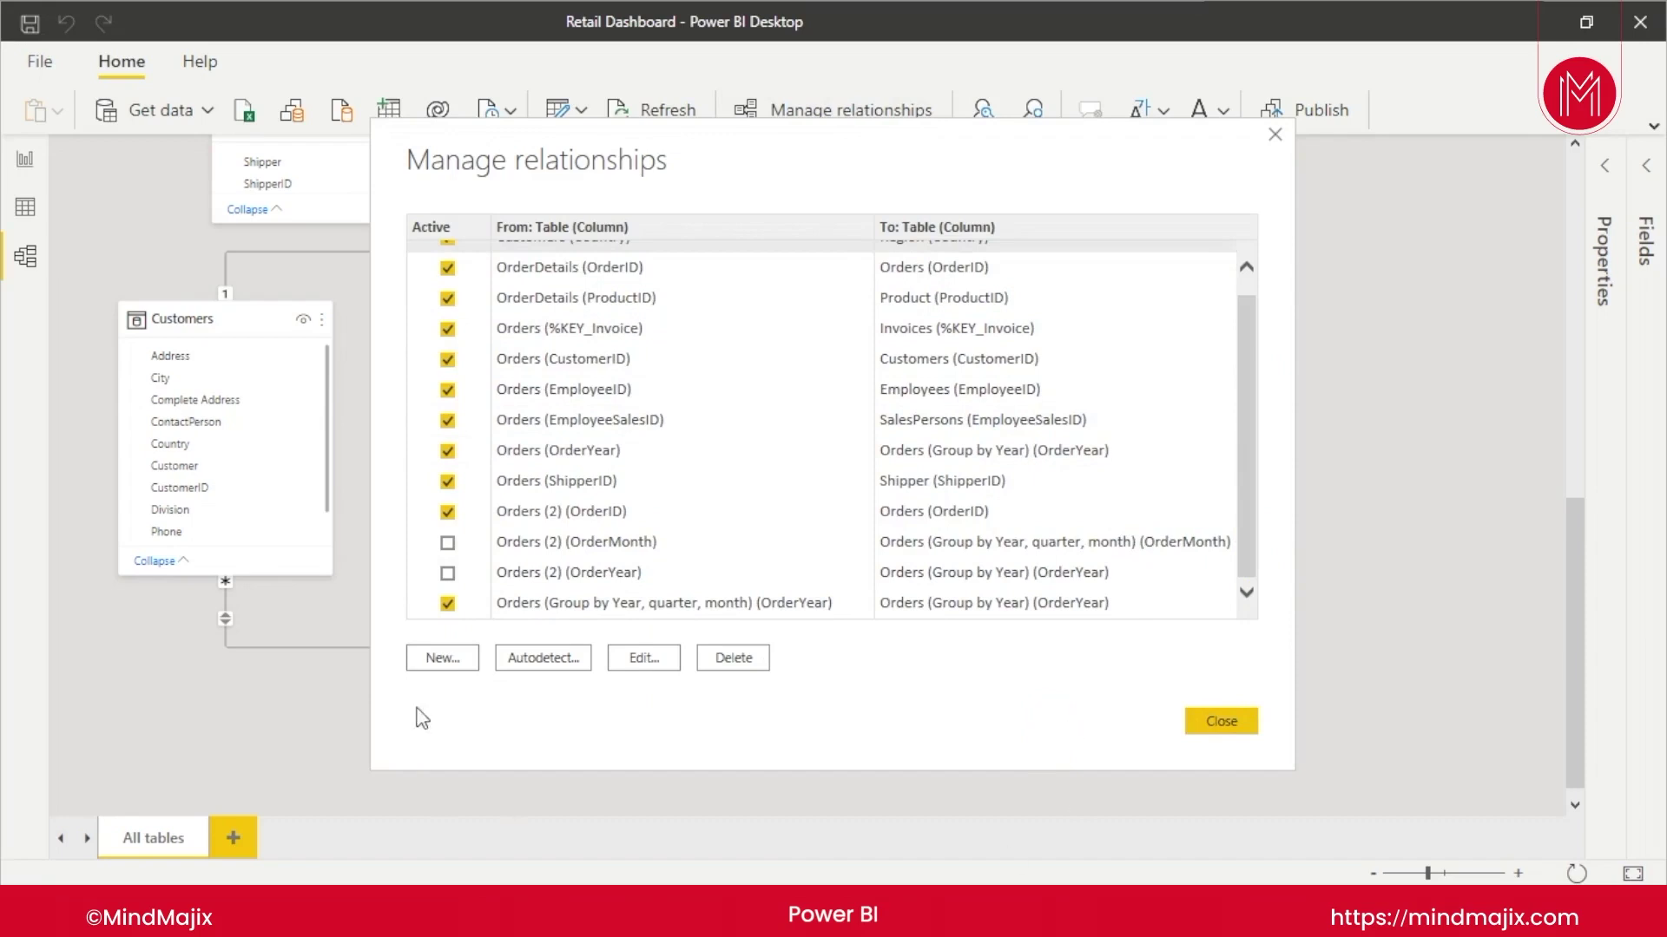
left_click(450, 665)
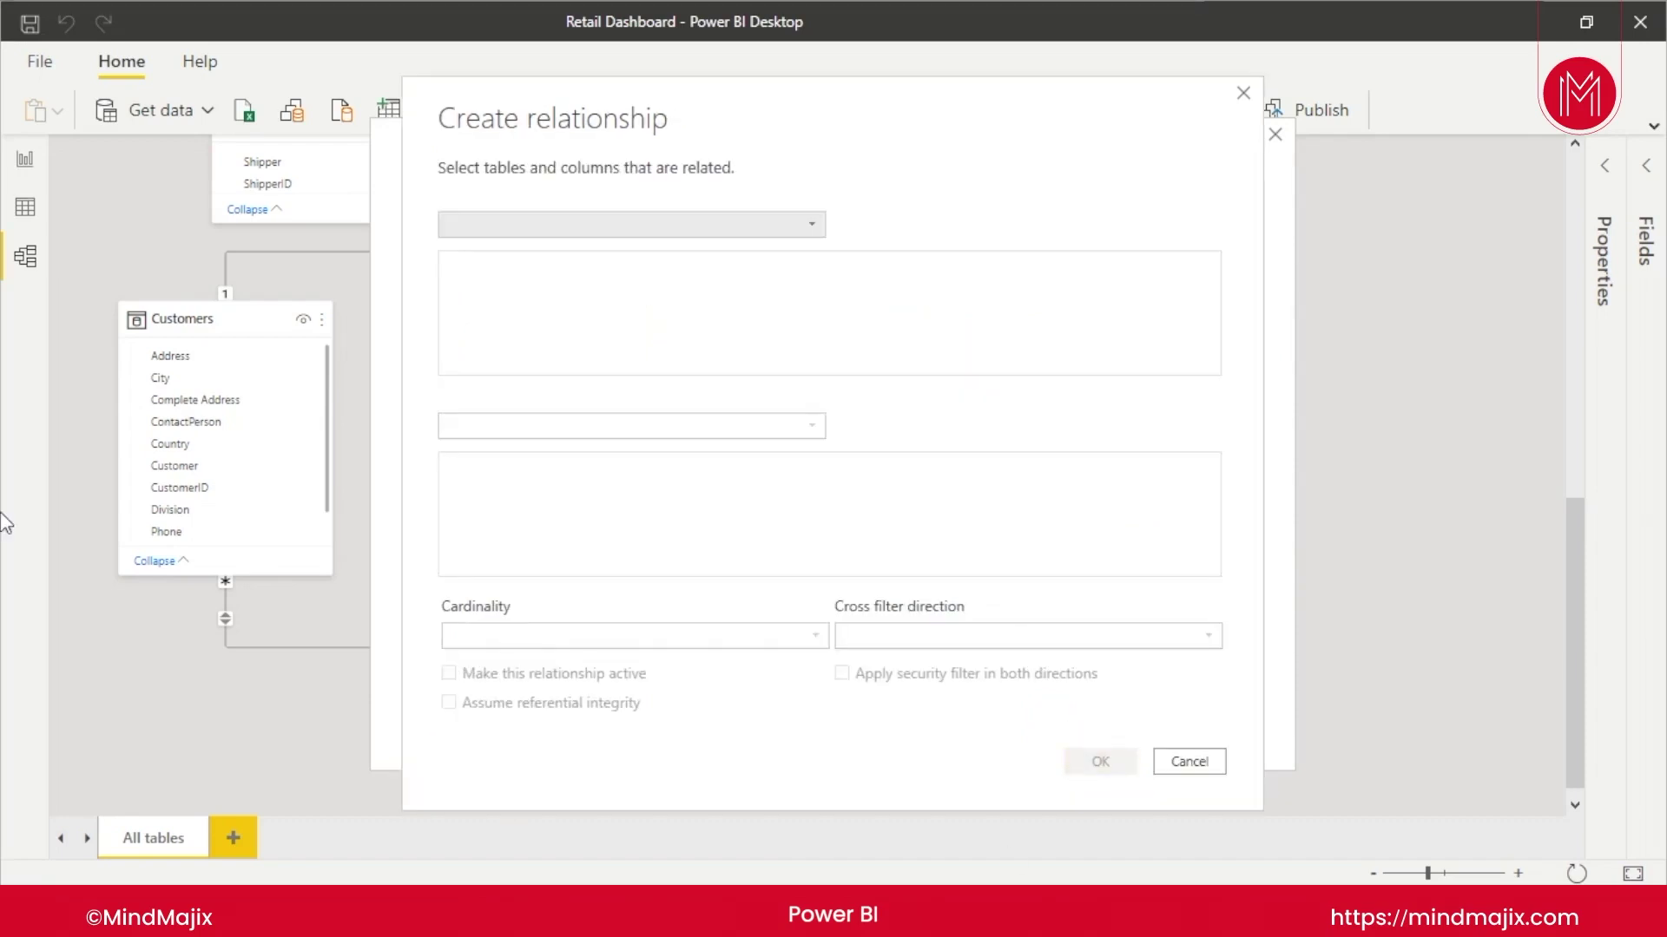
left_click(819, 232)
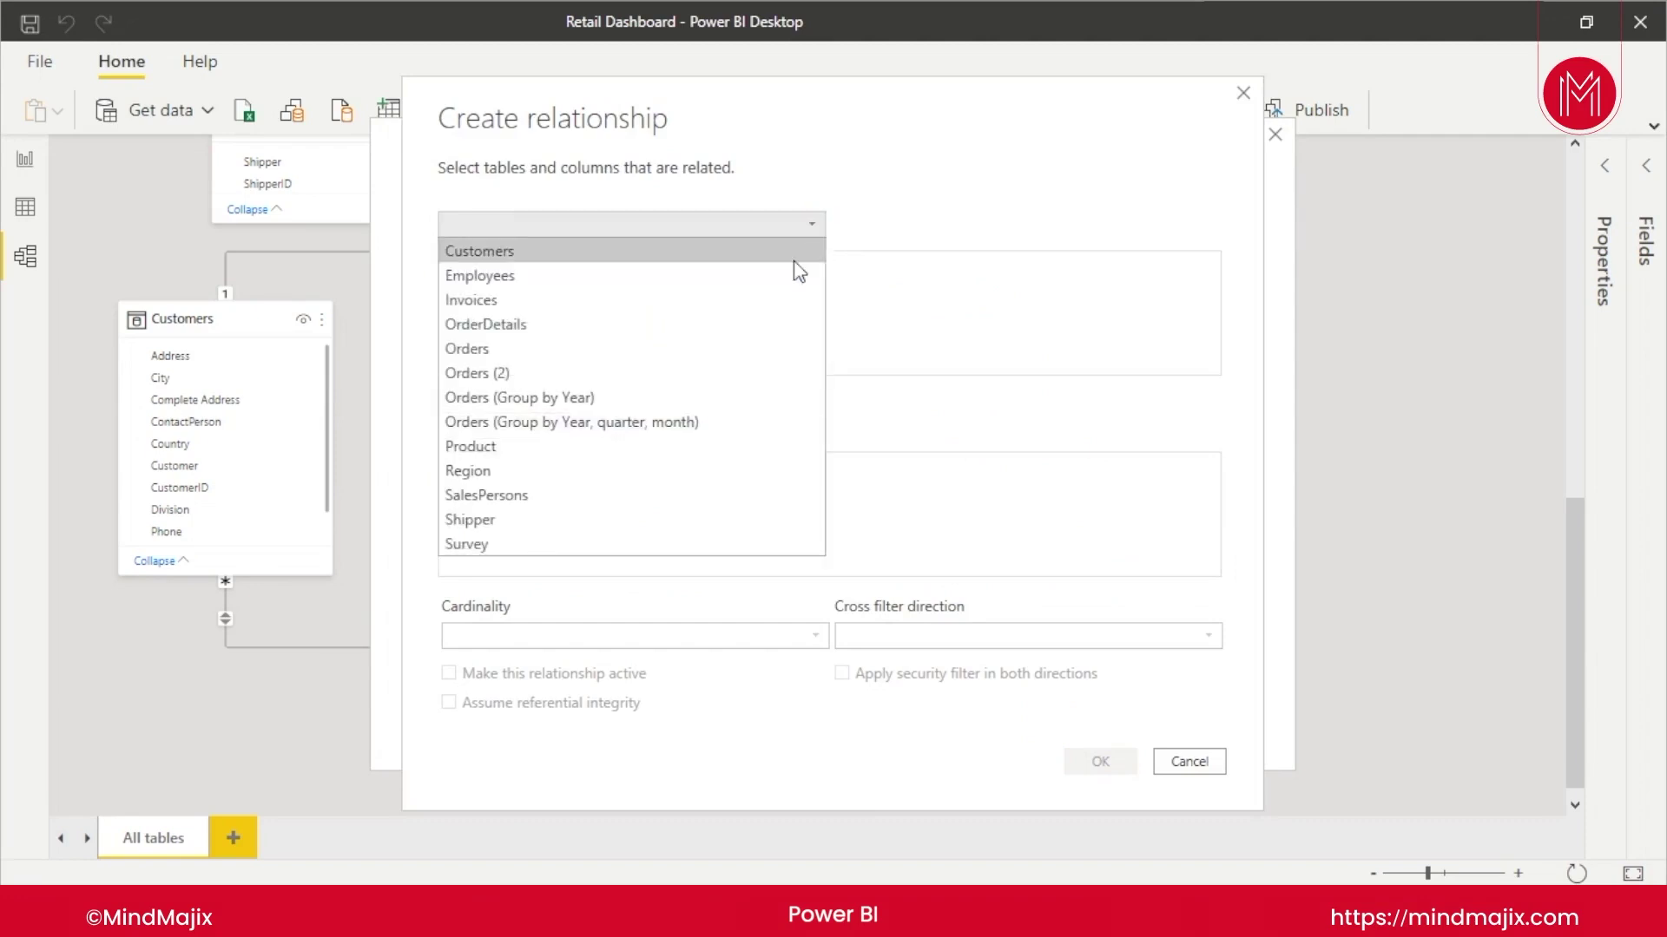
left_click(705, 545)
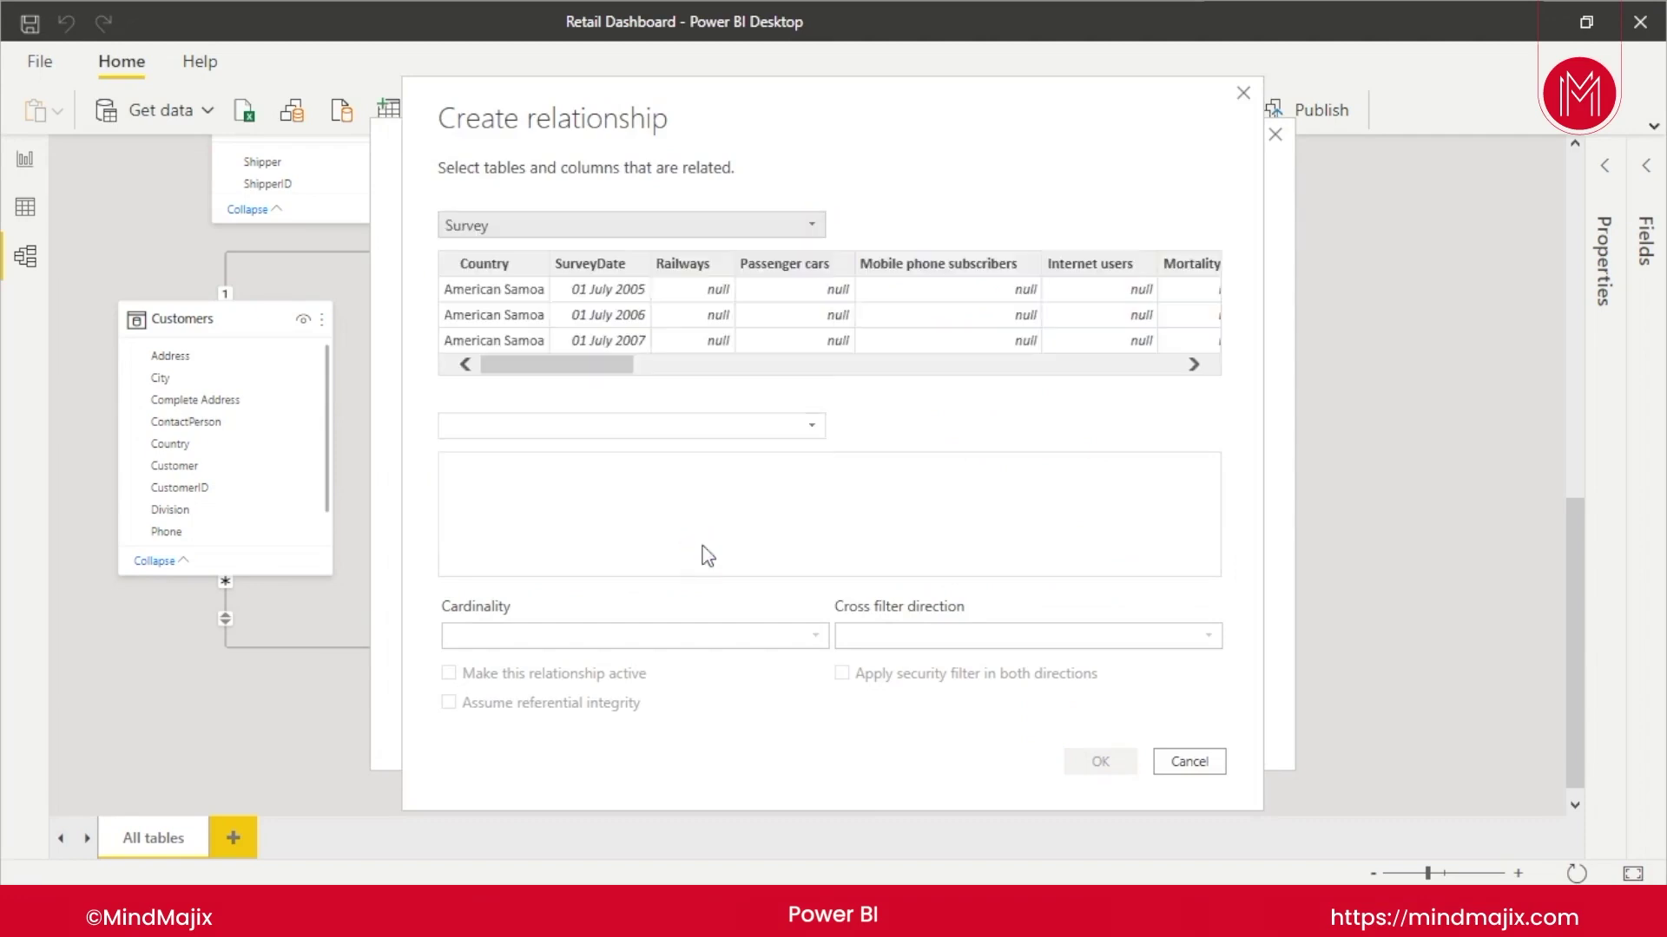
left_click(817, 436)
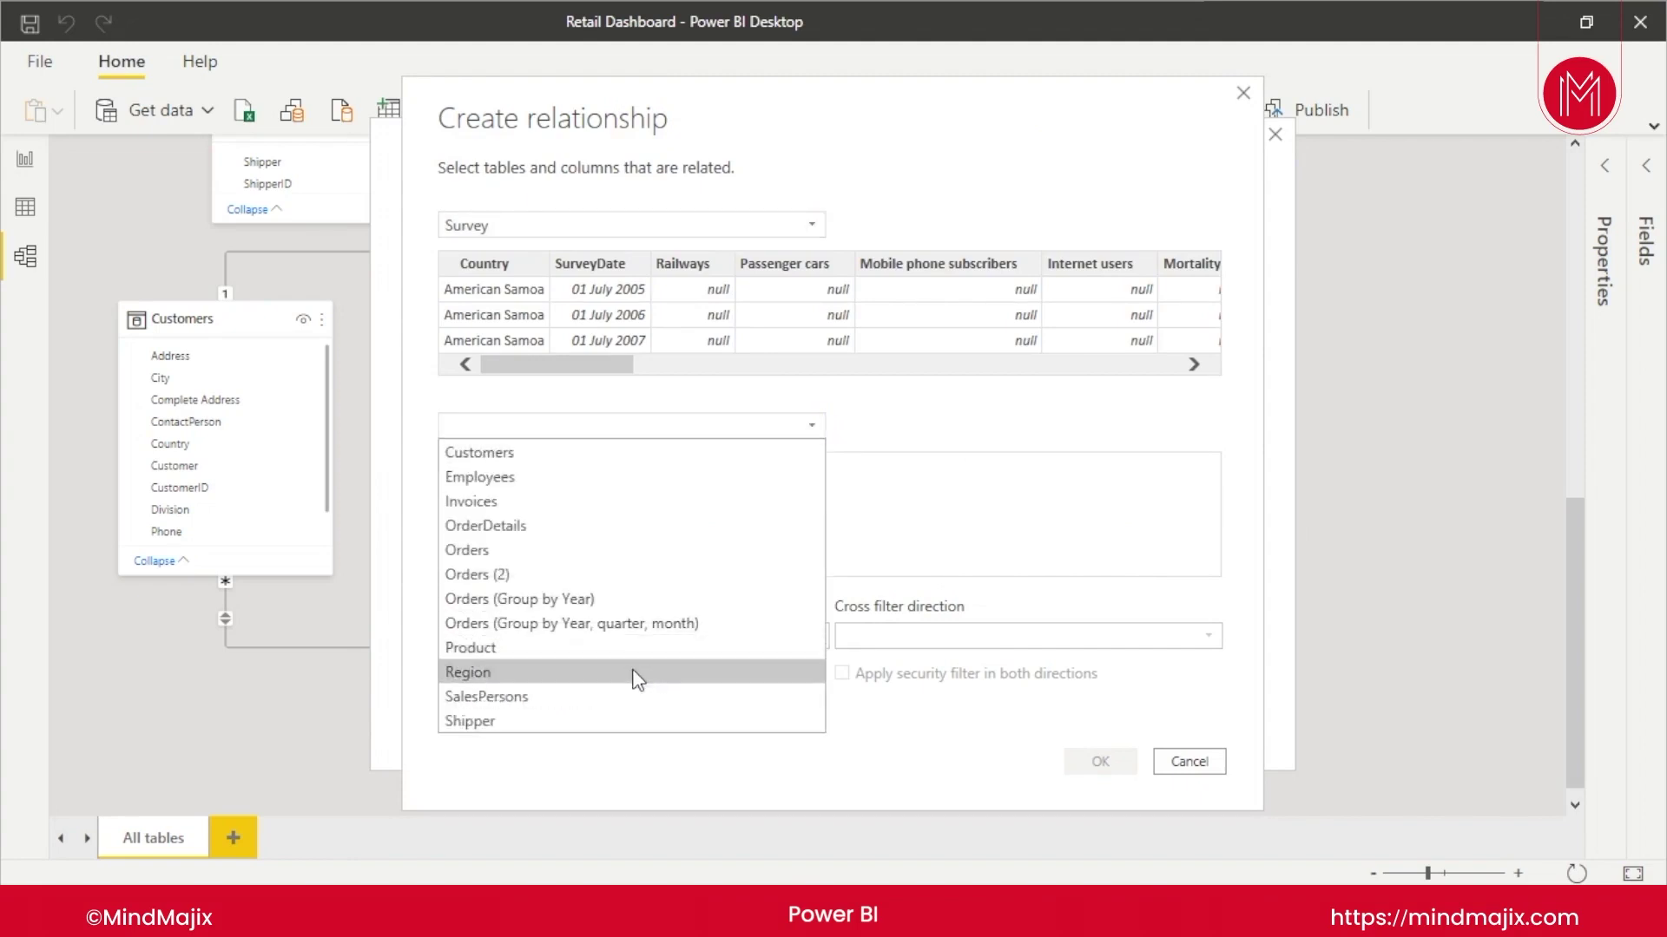
left_click(642, 673)
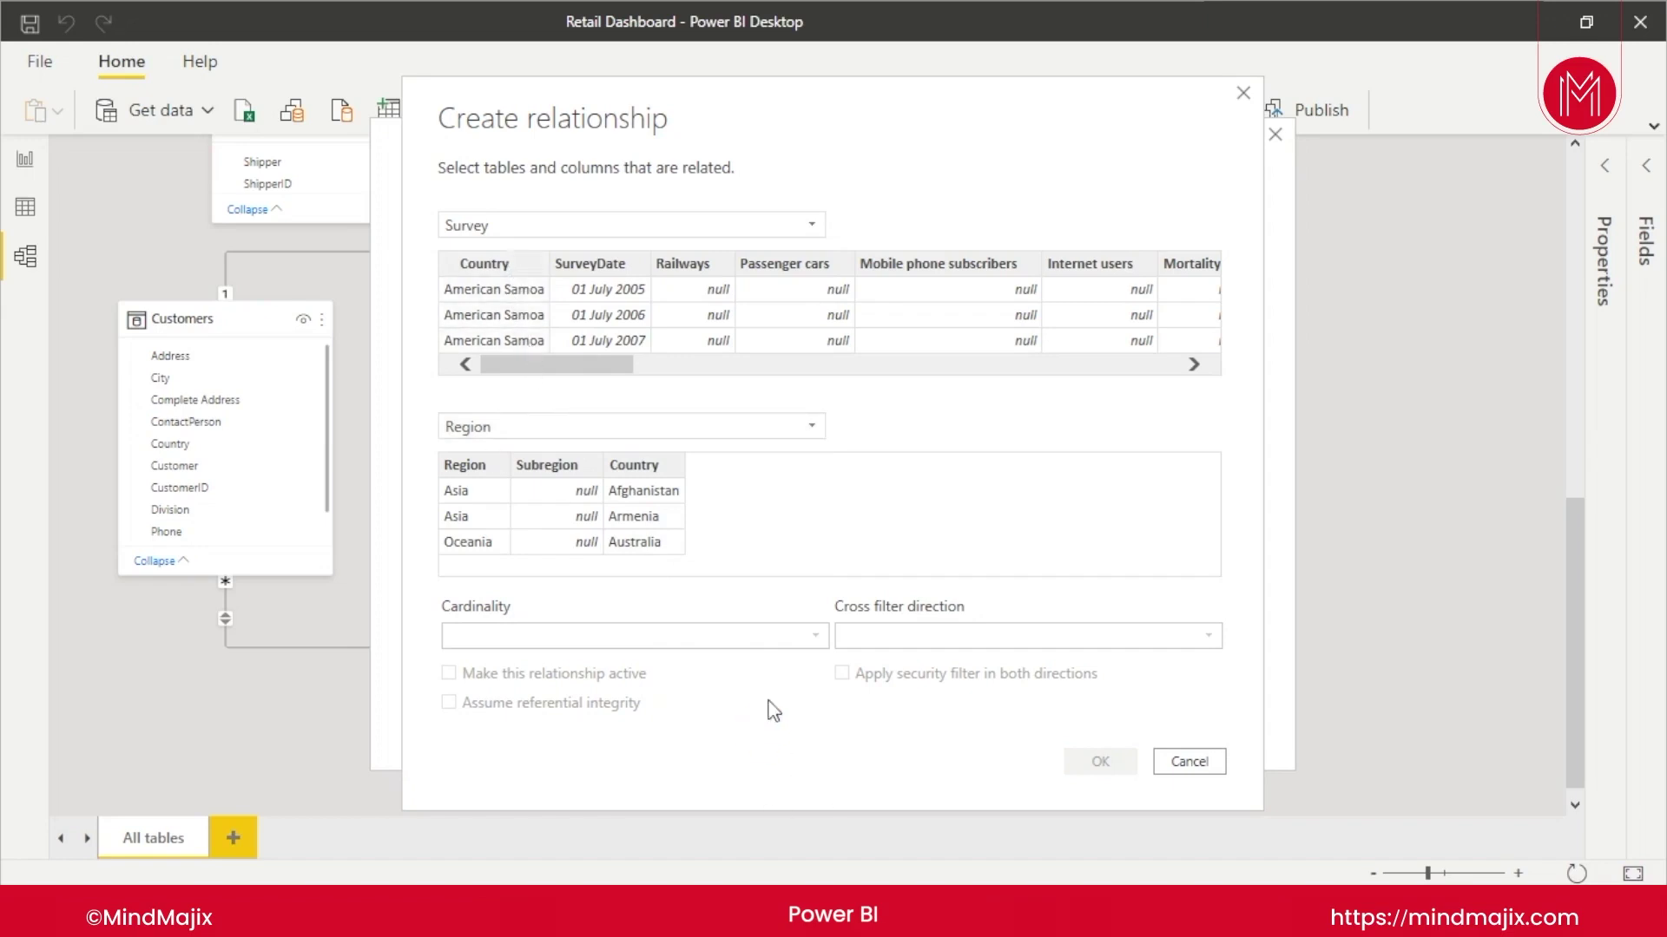
right_click(584, 618)
left_click(556, 618)
left_click(653, 642)
left_click(539, 640)
left_click(1035, 639)
left_click(604, 637)
left_click(1214, 762)
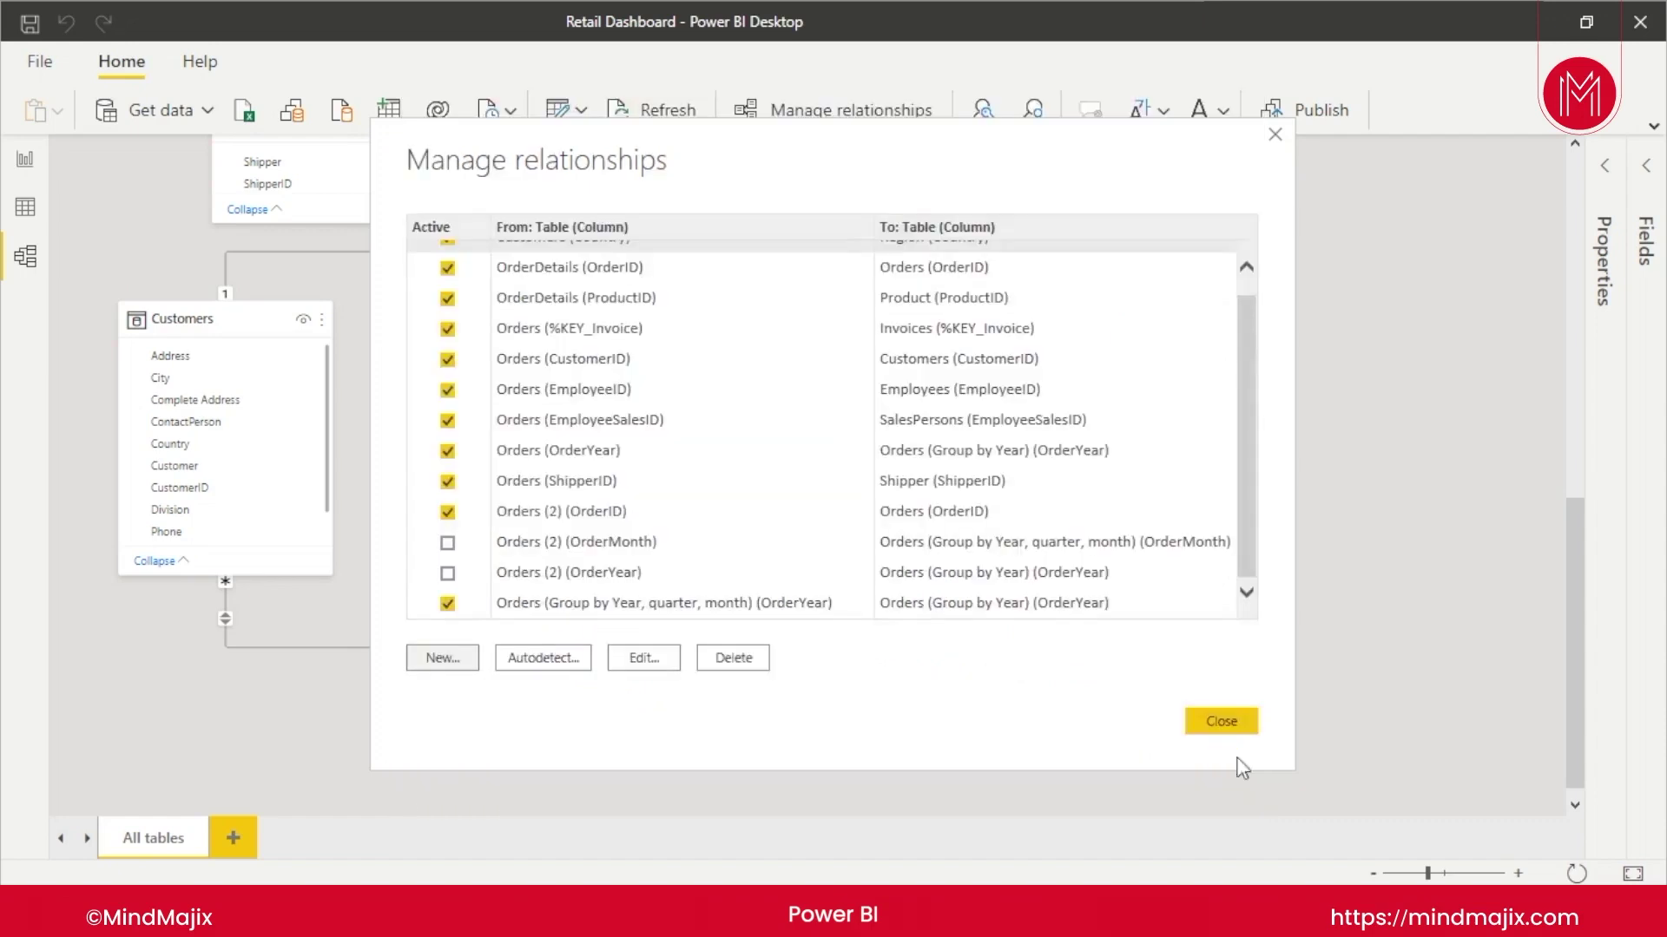
left_click(441, 660)
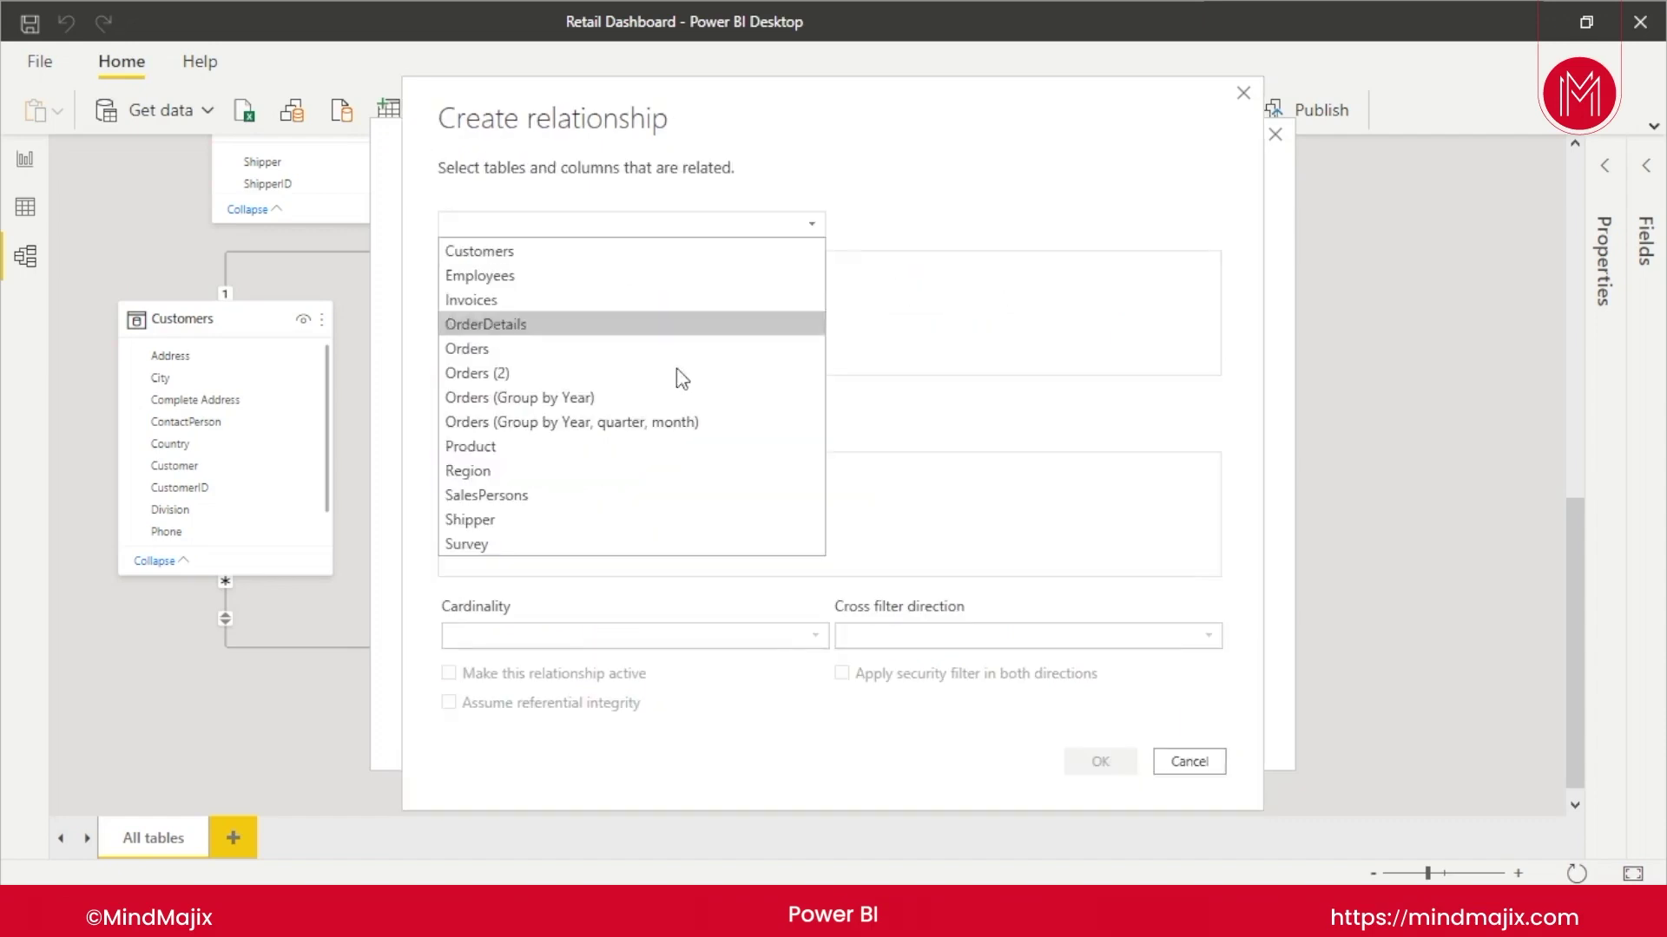
left_click(559, 480)
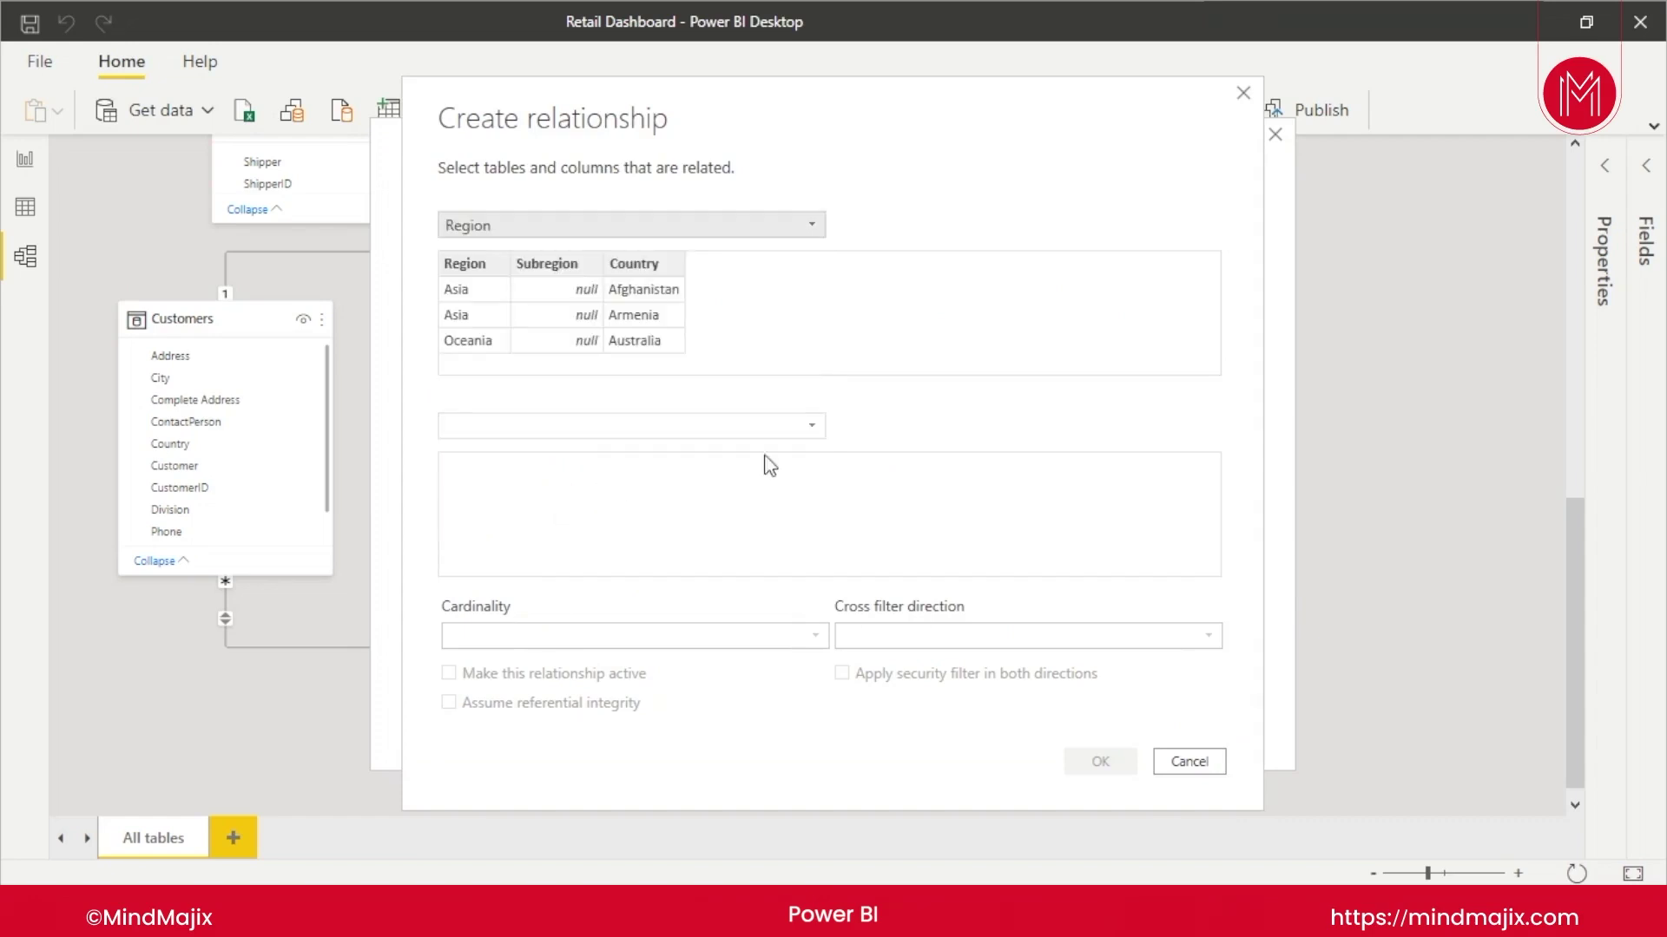
left_click(810, 425)
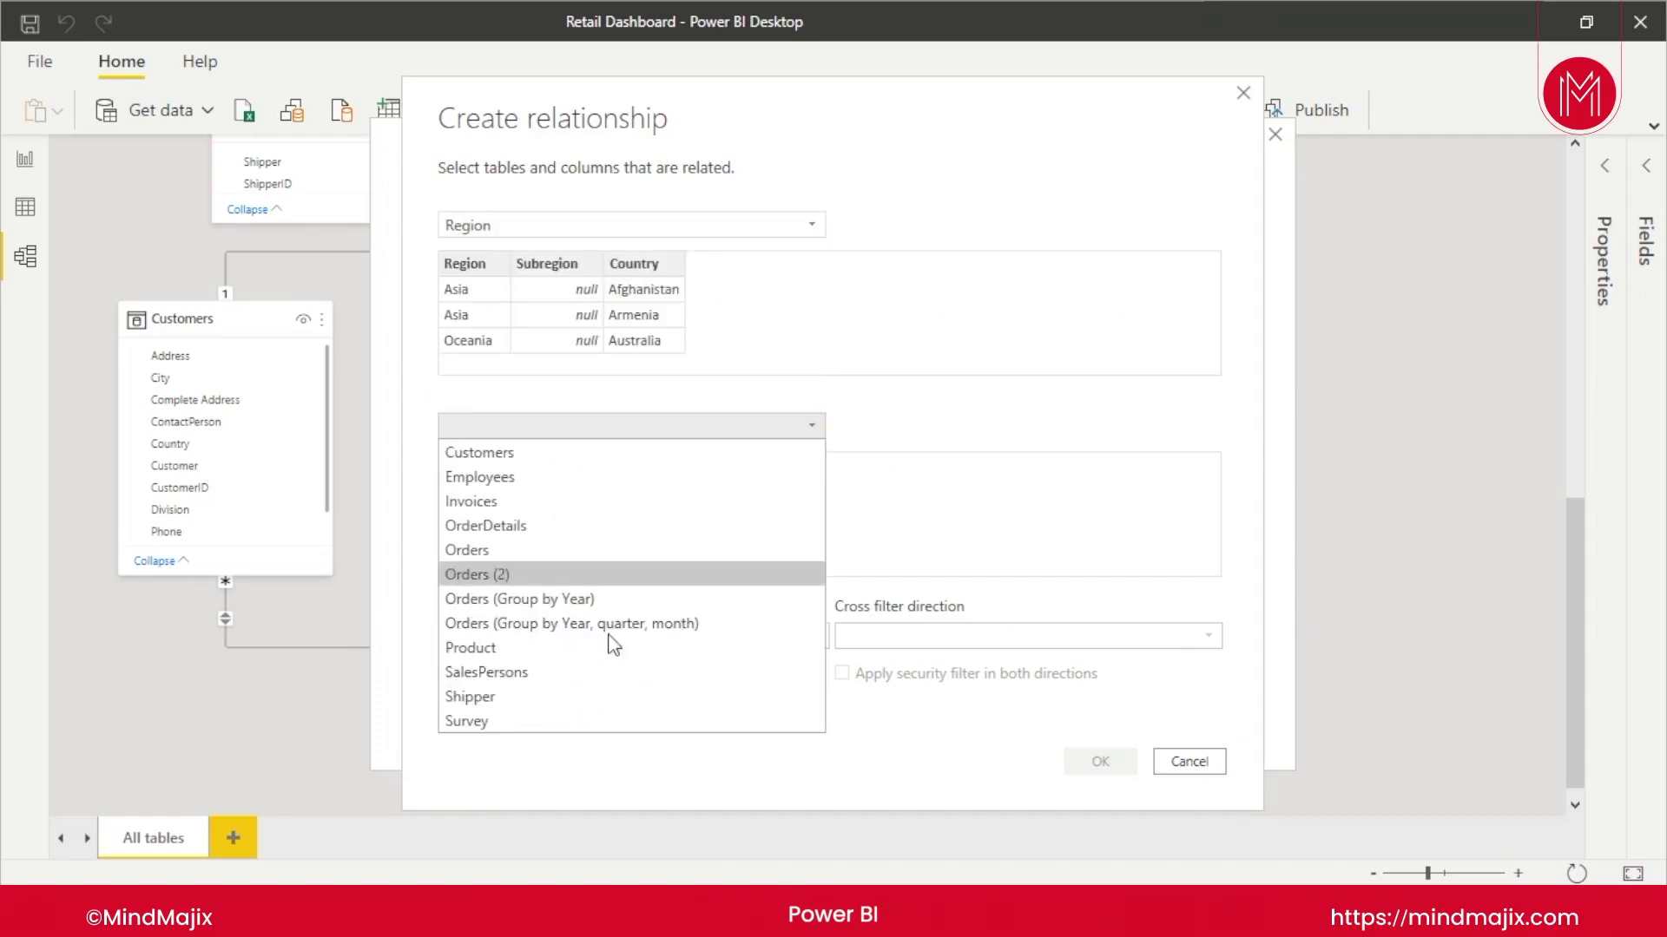
left_click(536, 722)
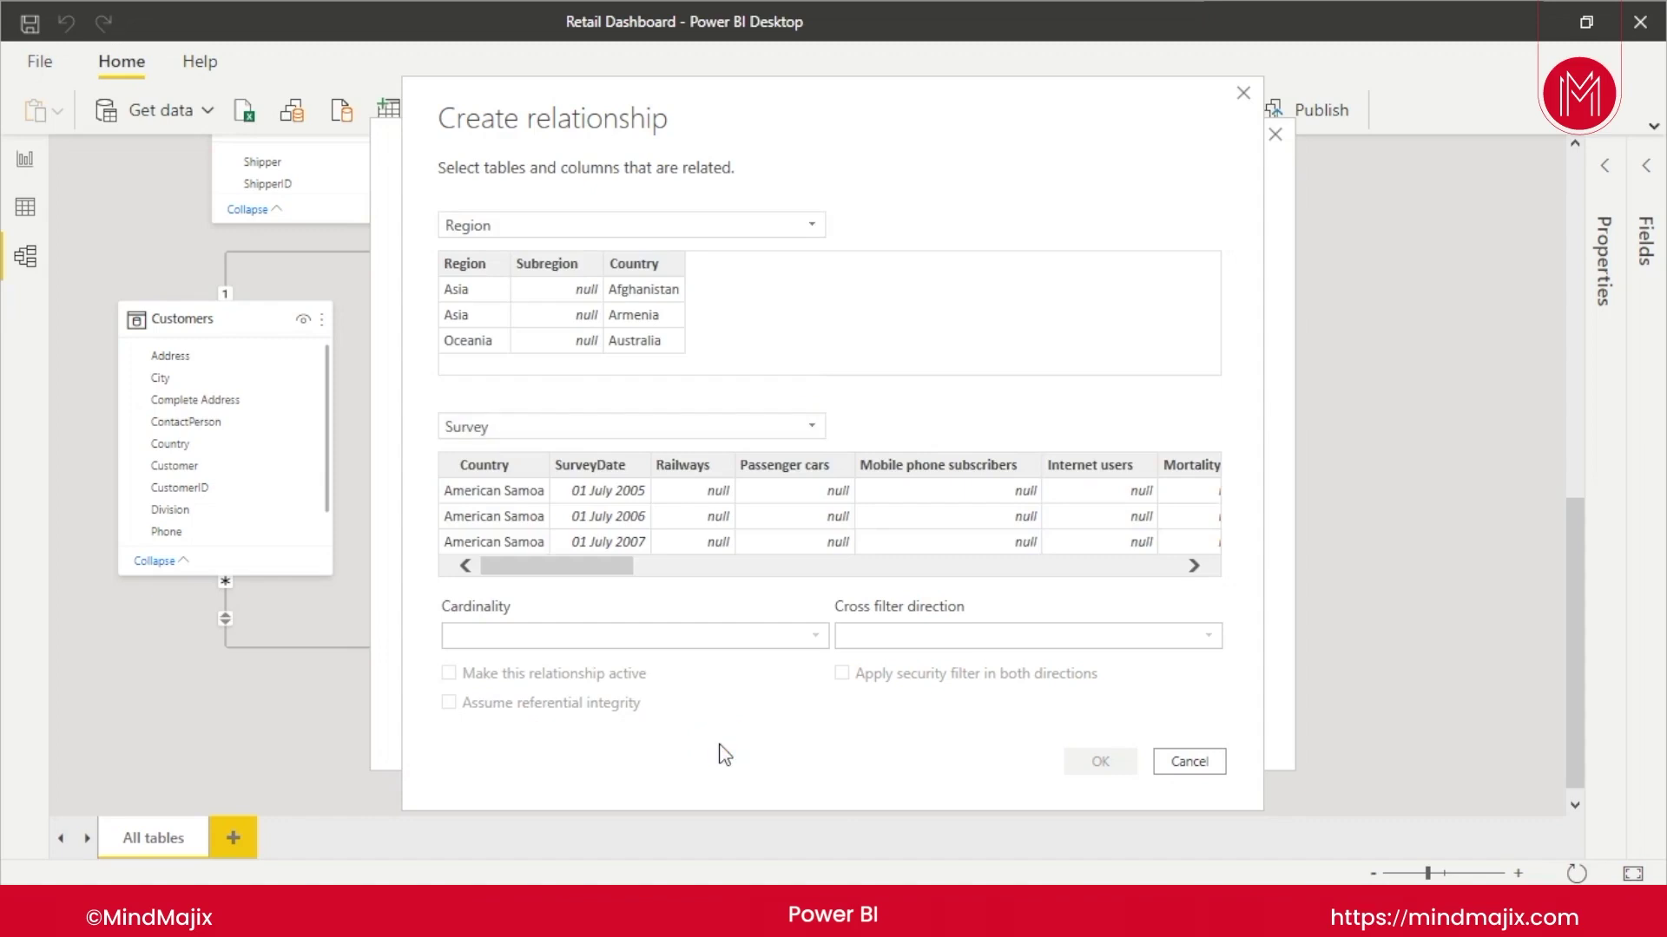
left_click(649, 264)
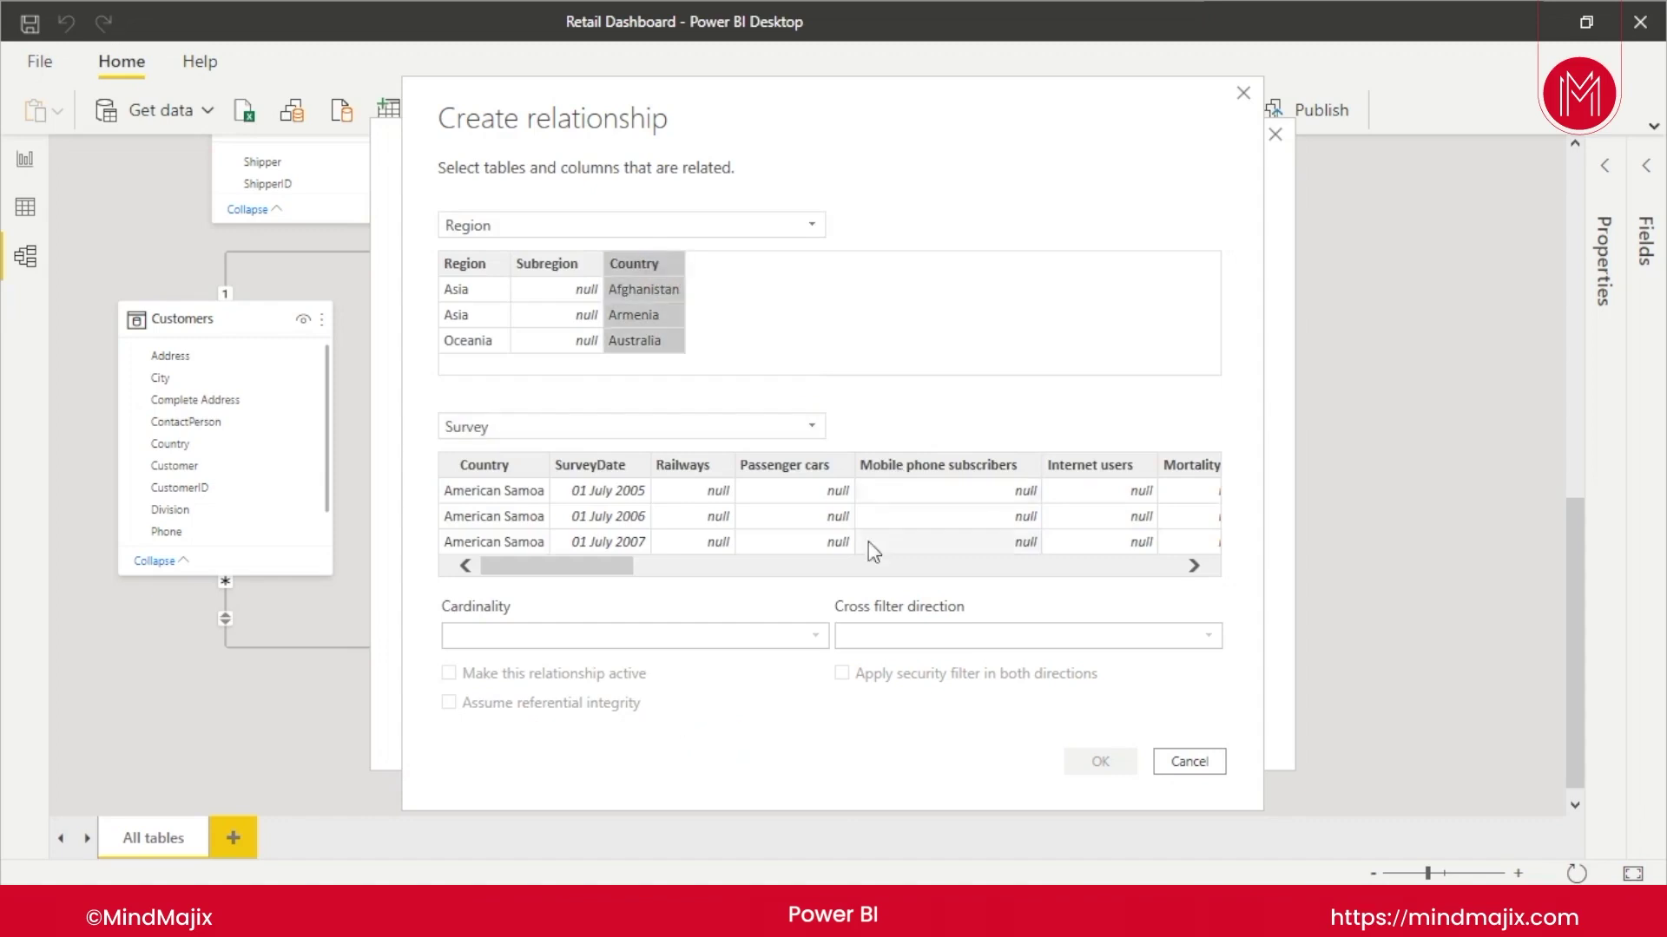
left_click(488, 462)
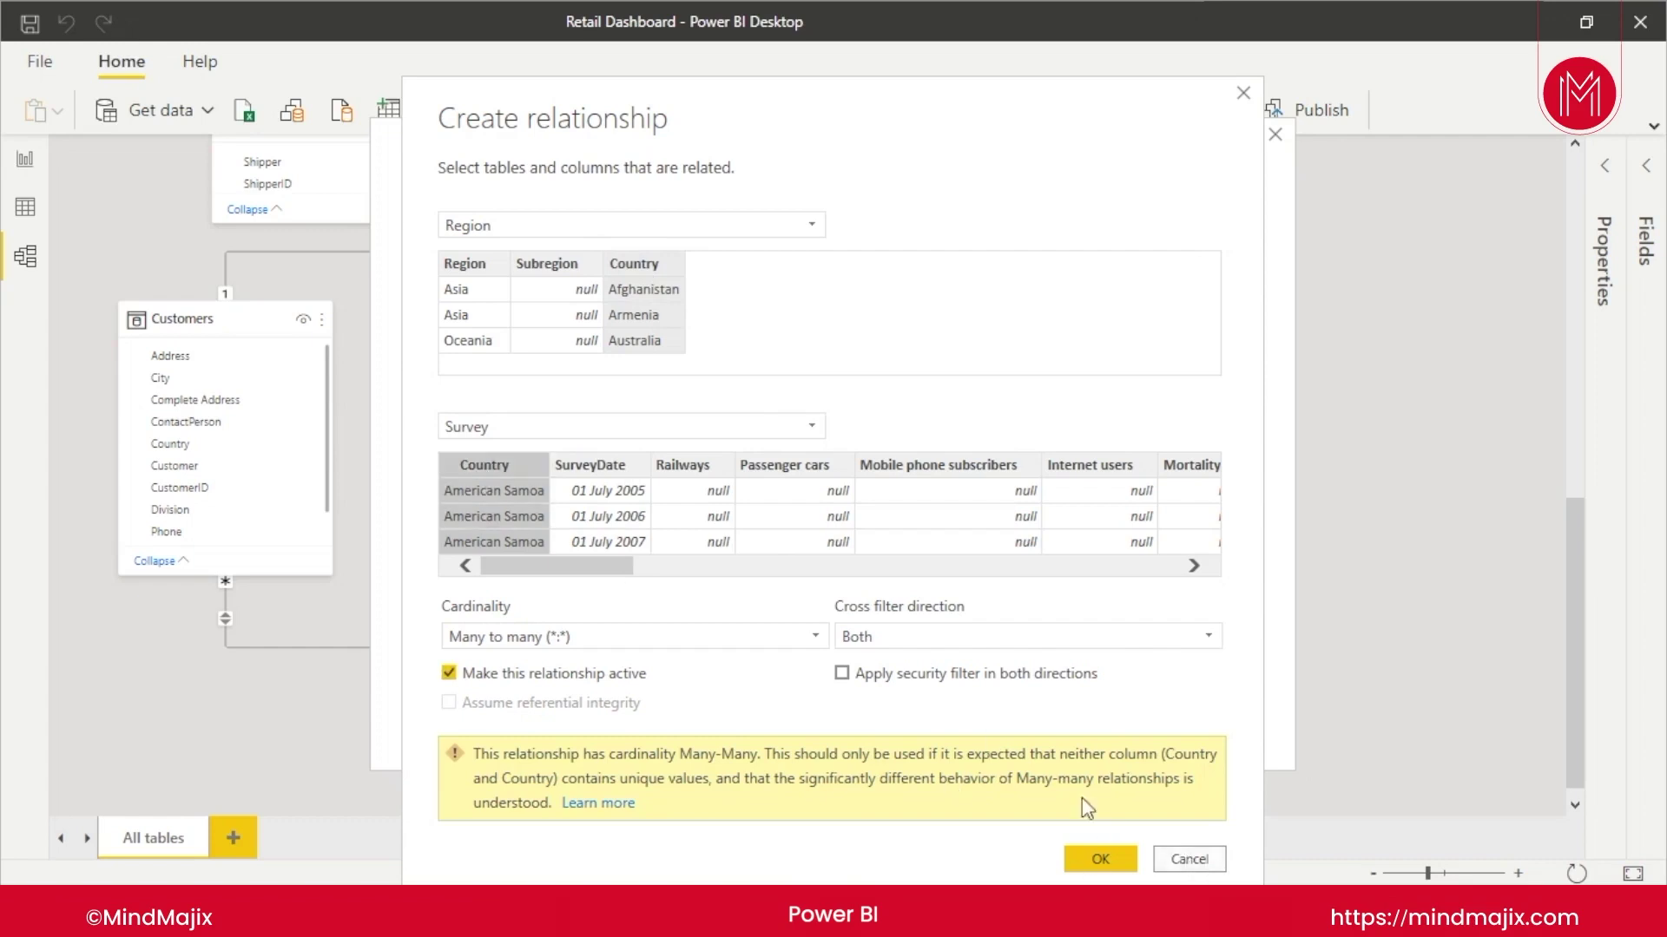
left_click(1186, 859)
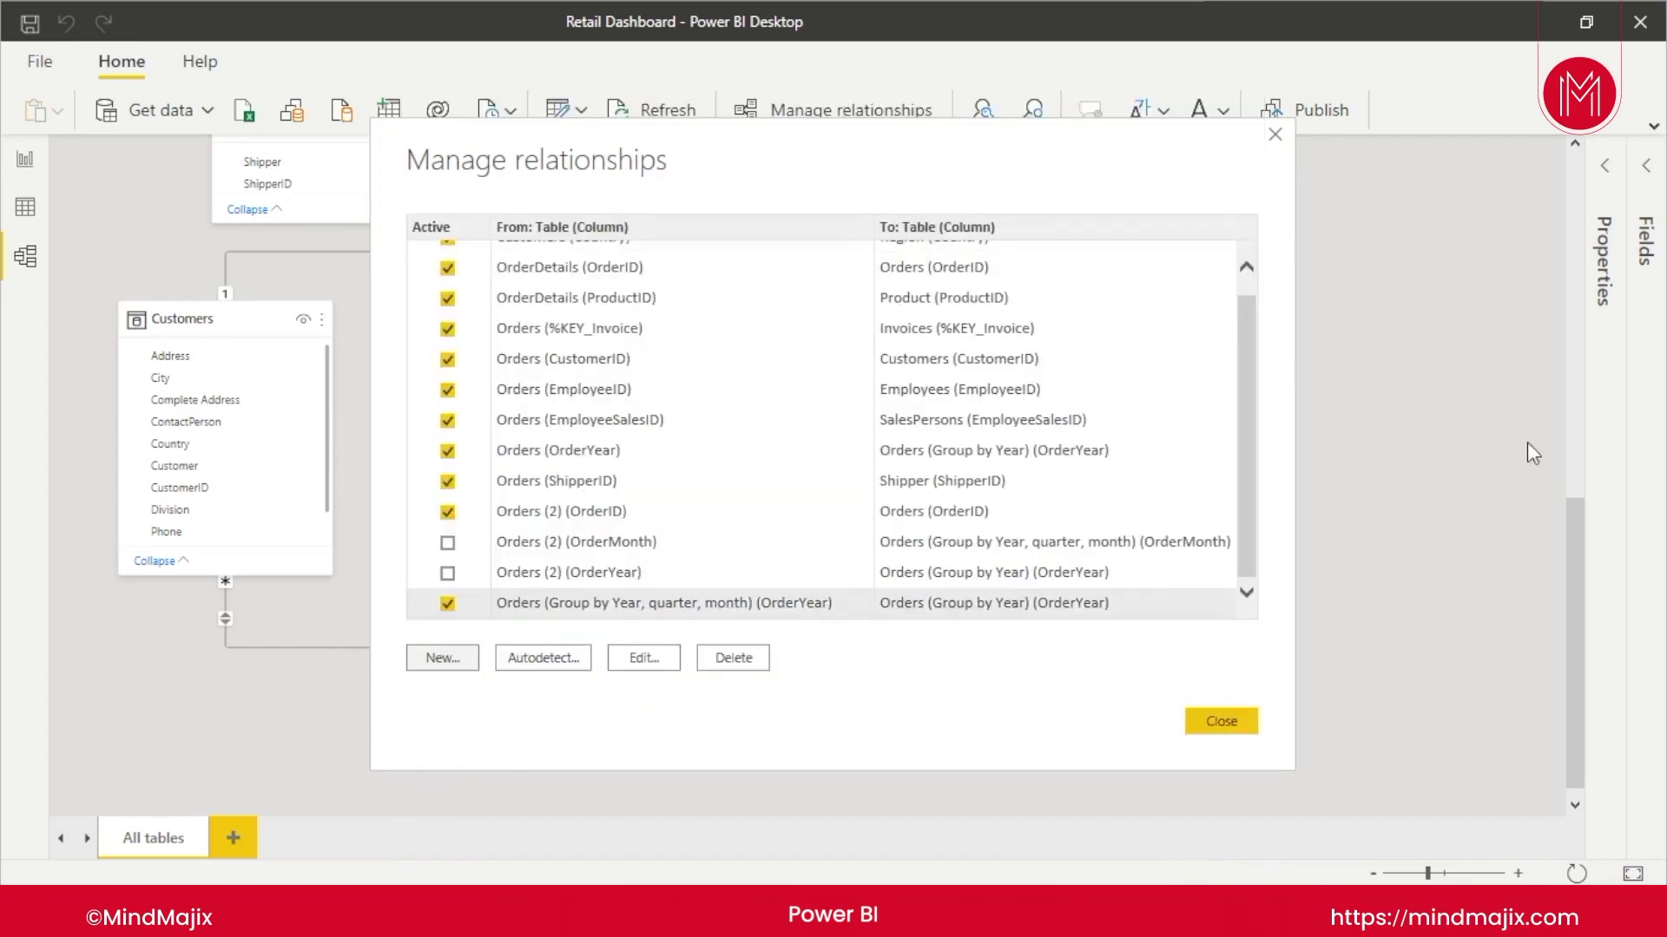
Step: Set up a new relationship from the Survey table's Country column to the Region table's Country column
left_click(466, 672)
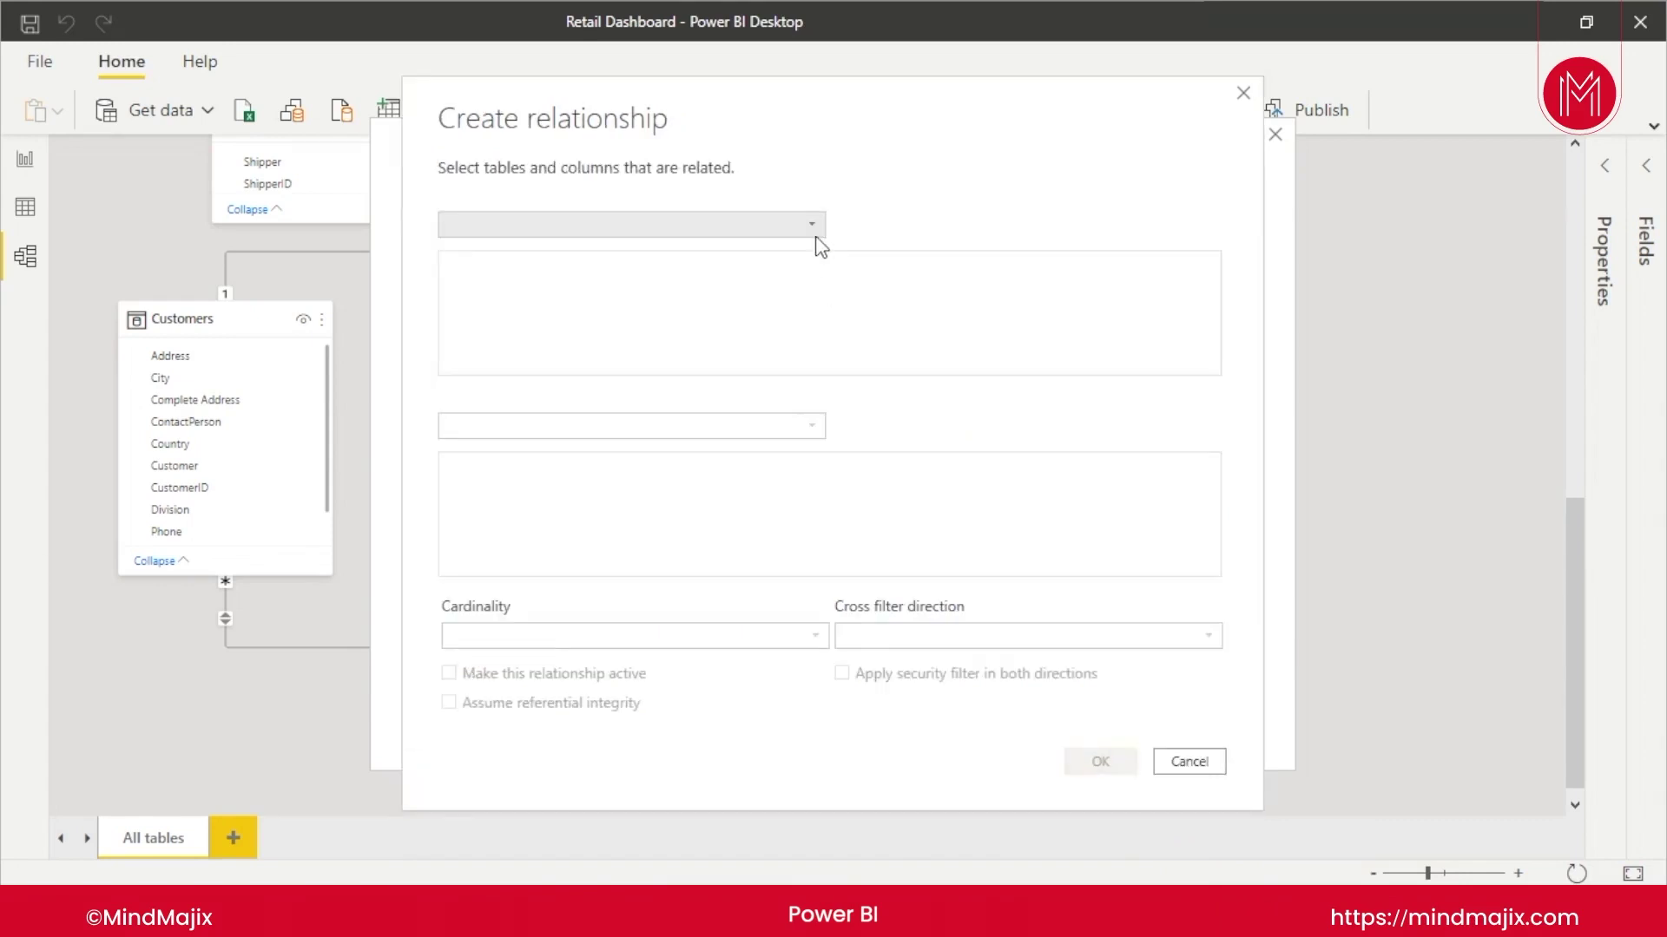
left_click(816, 223)
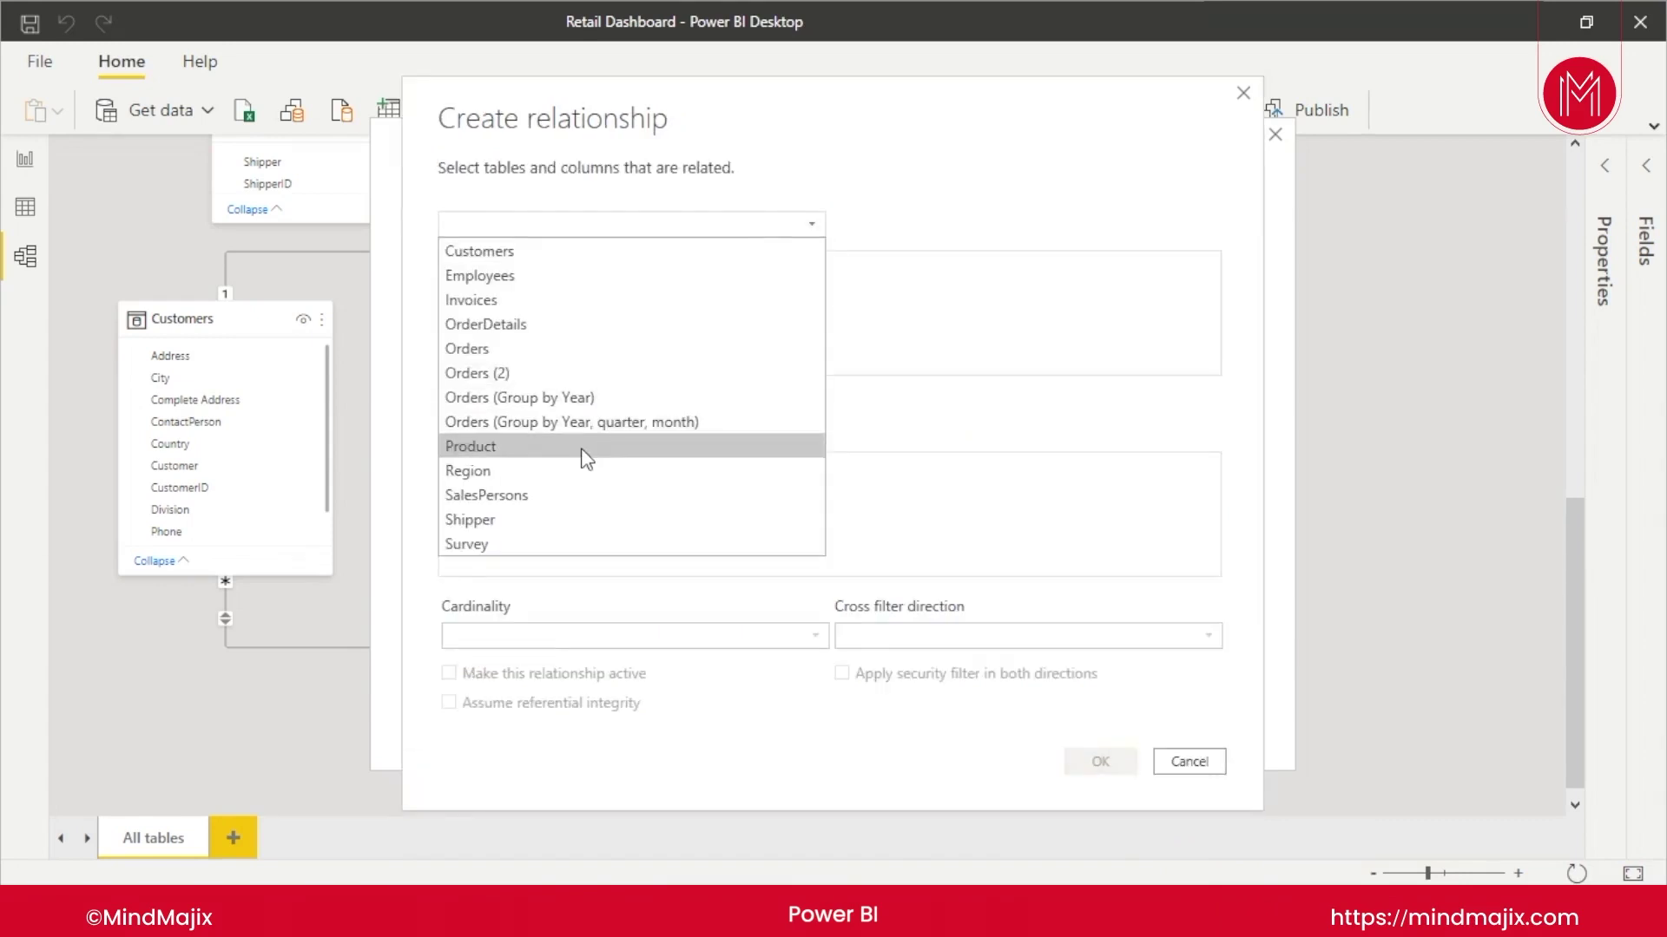
left_click(547, 535)
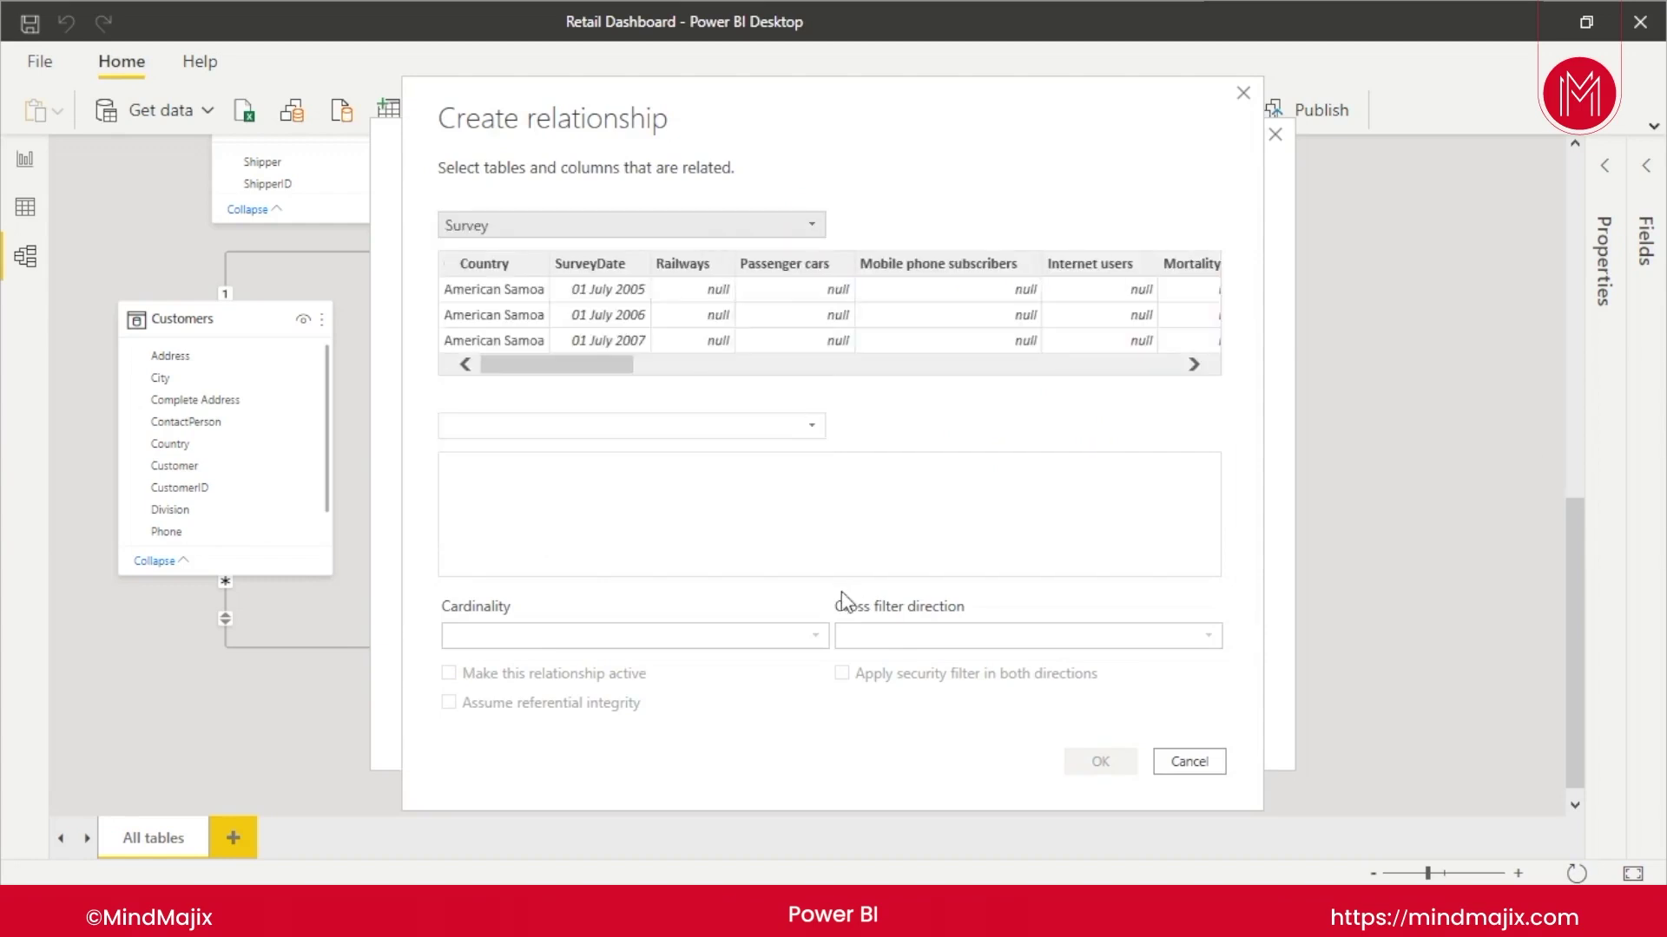
left_click(811, 426)
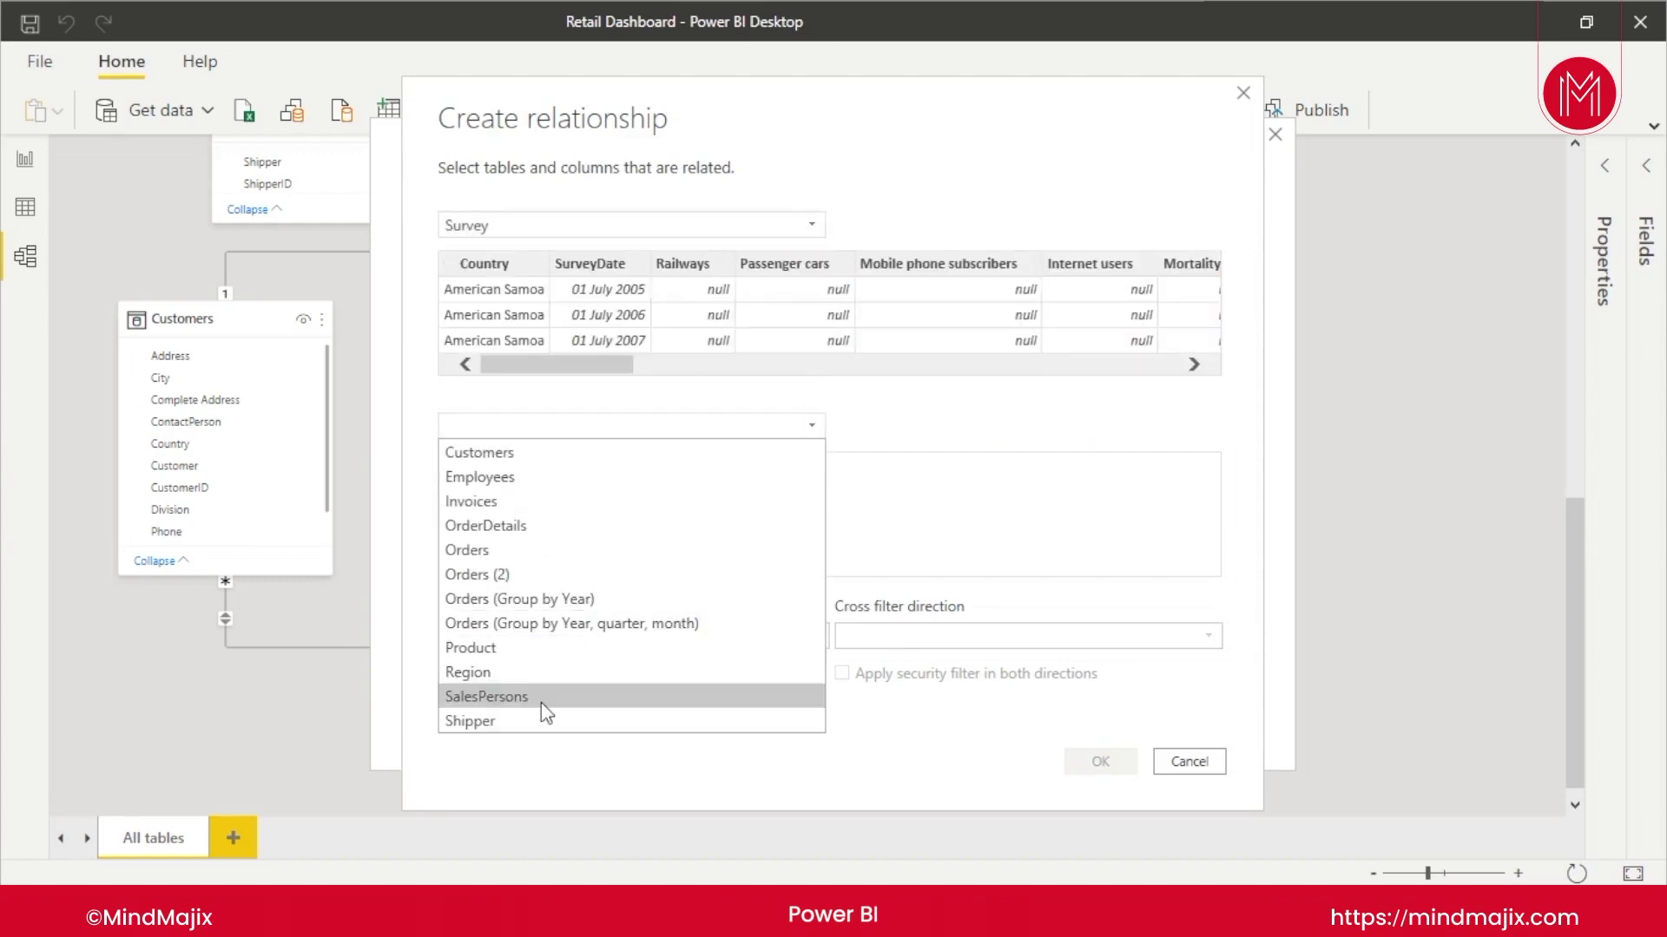
left_click(548, 673)
left_click(802, 751)
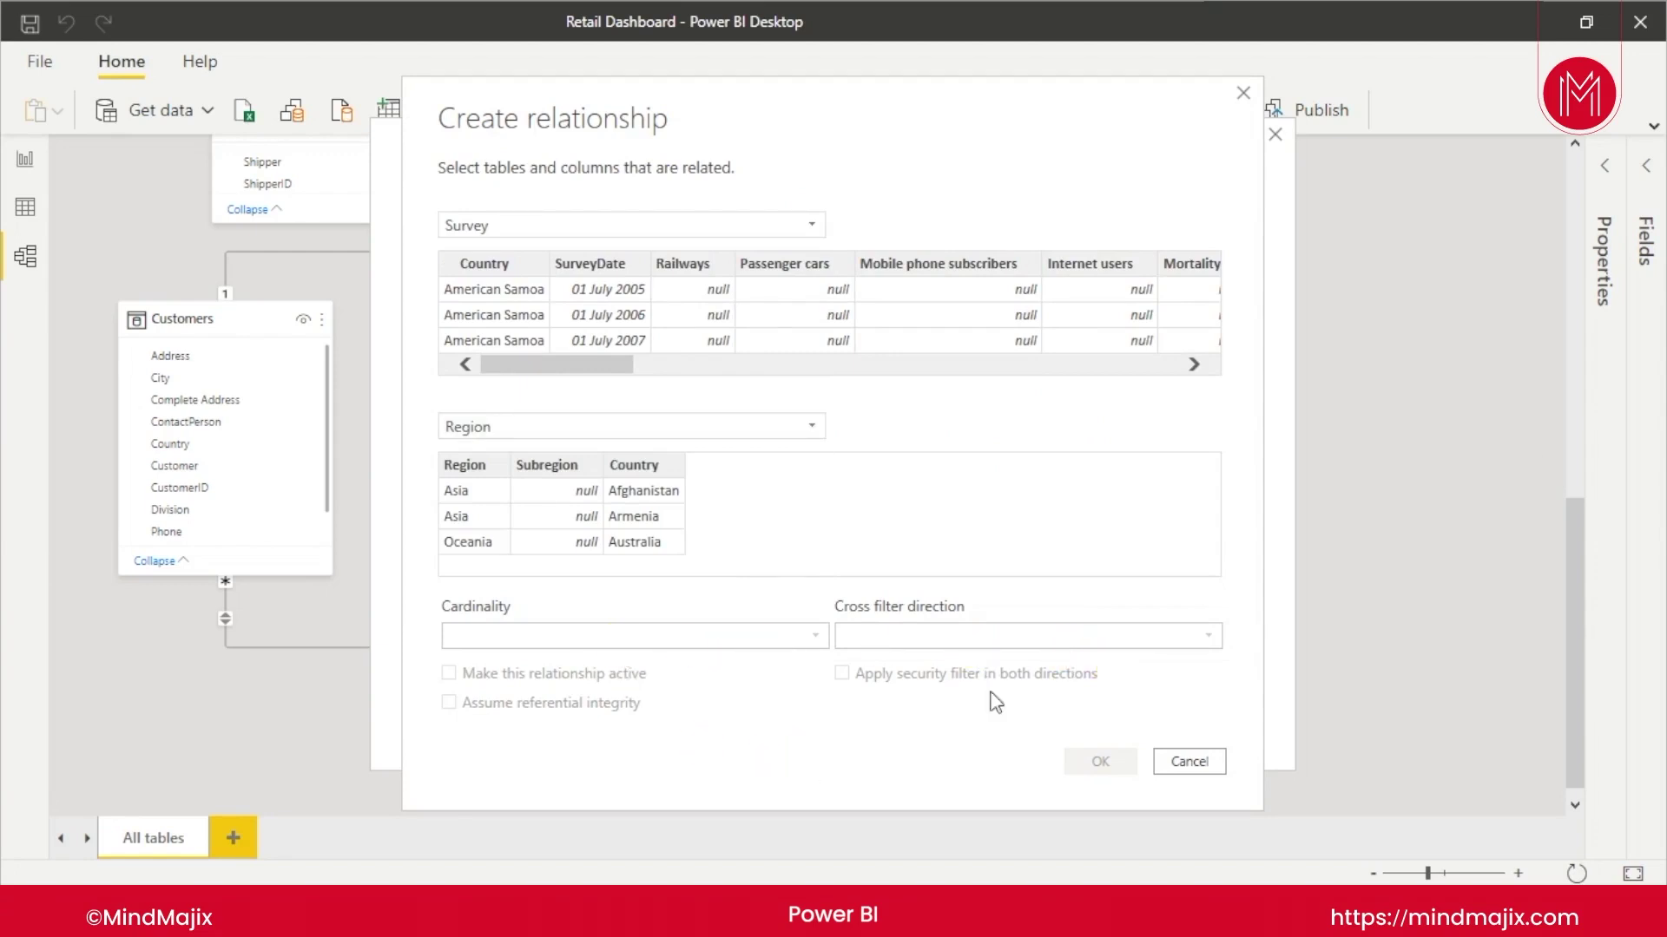
left_click(502, 265)
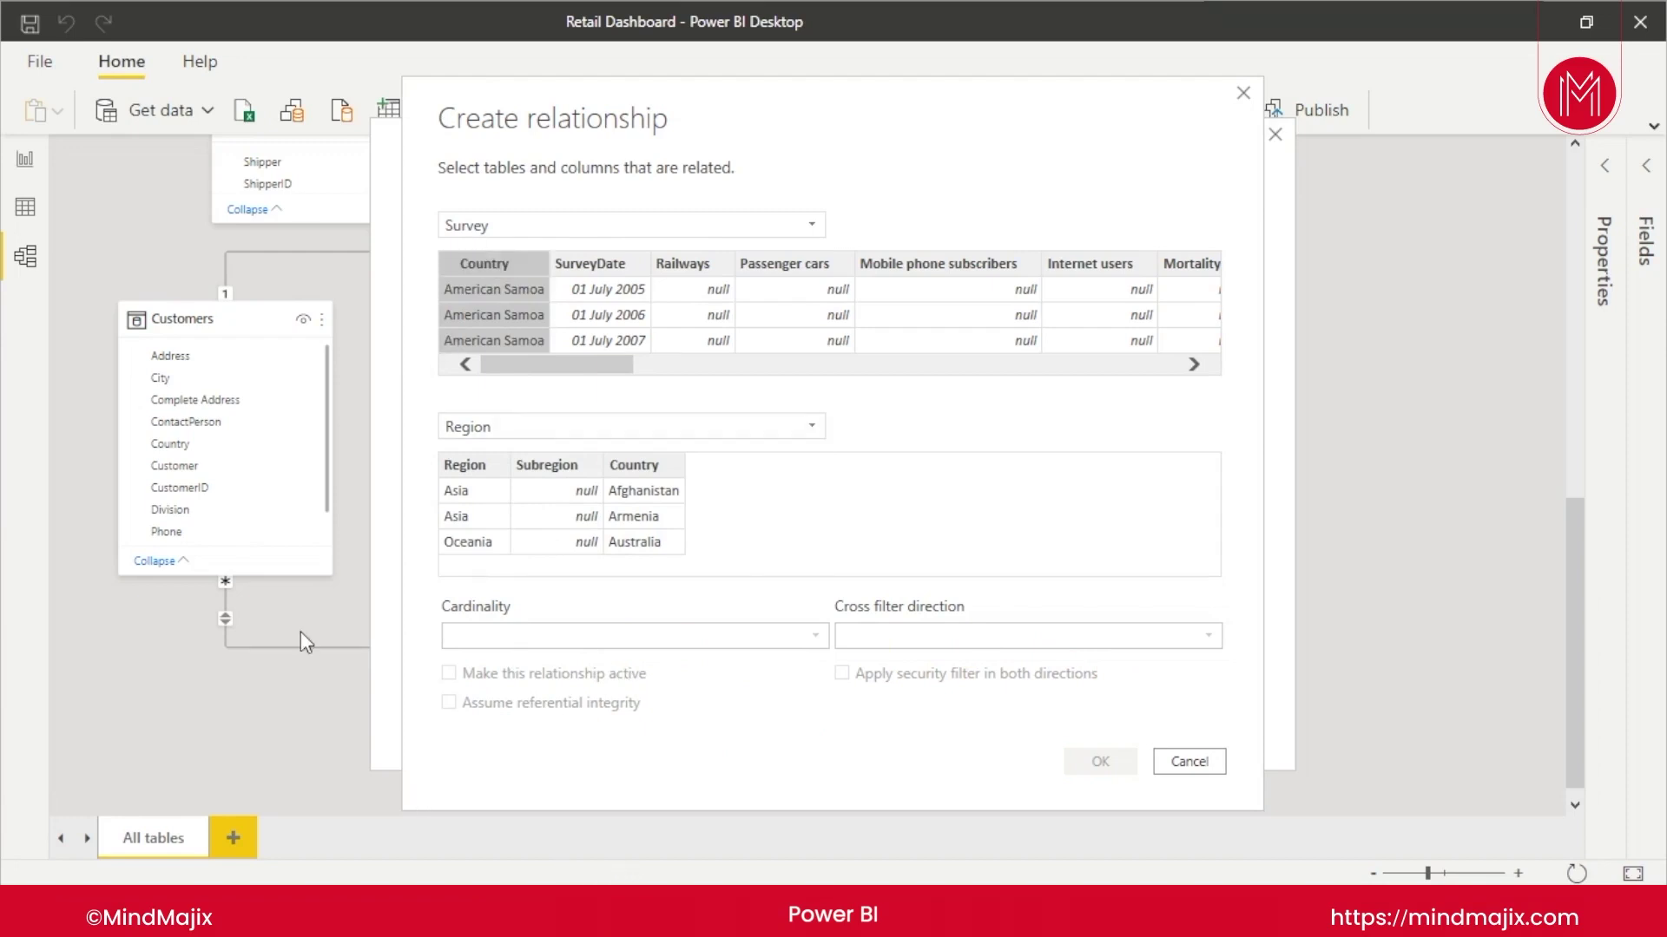
left_click(649, 466)
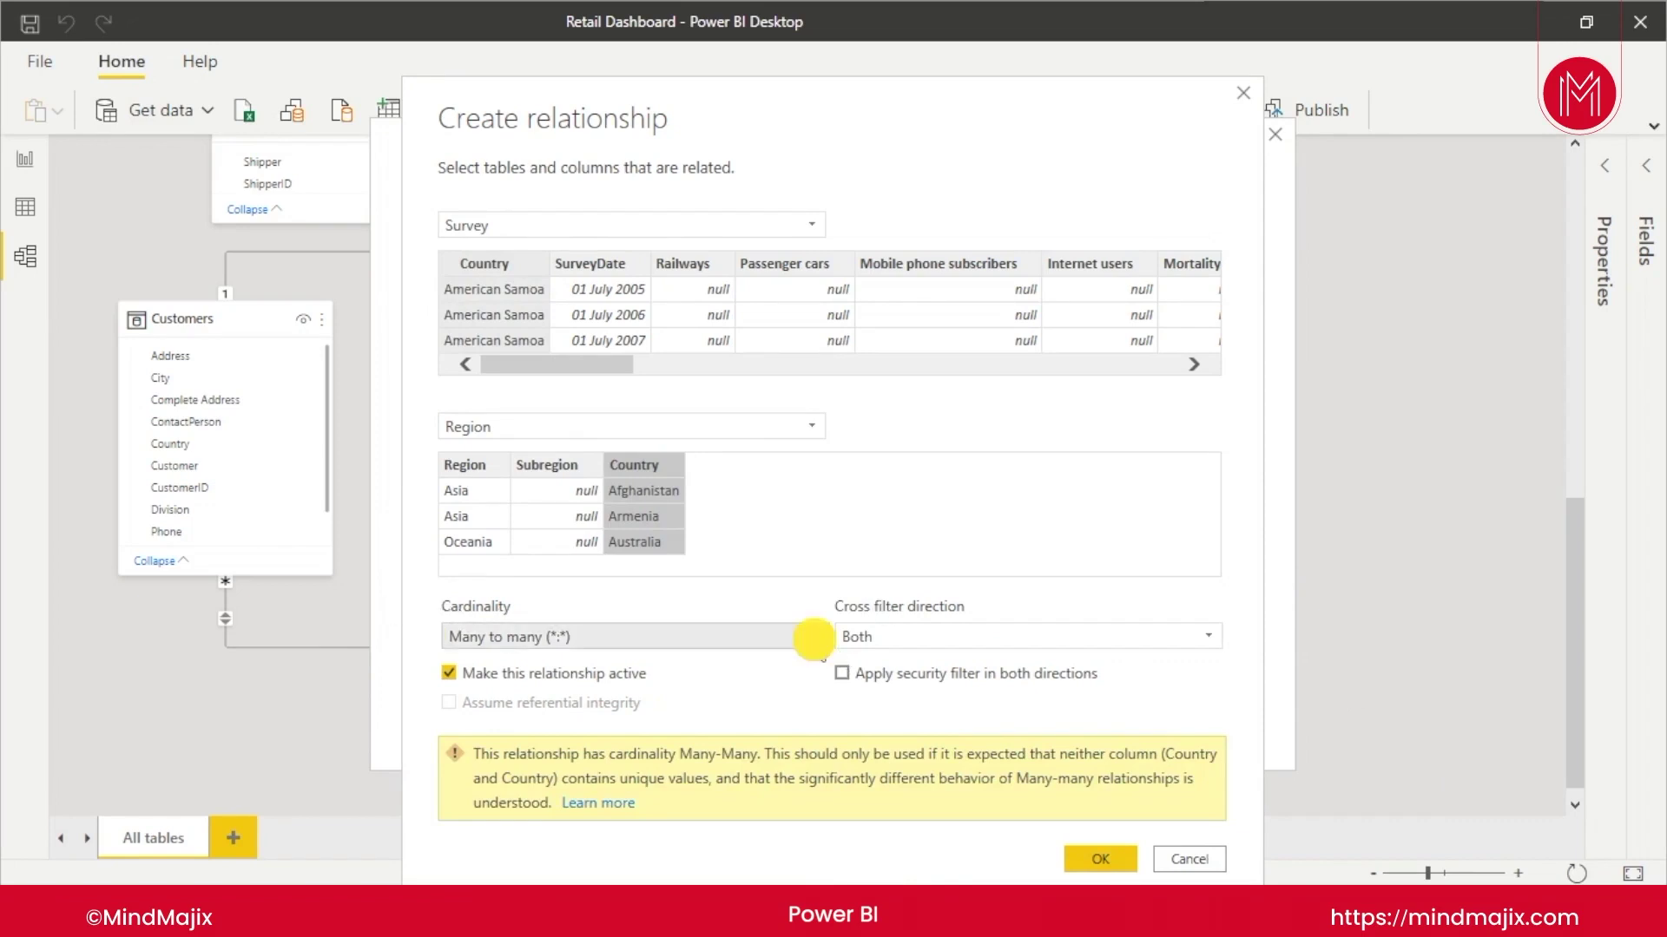
Step: Keep the Many to many cardinality, make the new Survey–Region relationship inactive, and create it
left_click(815, 641)
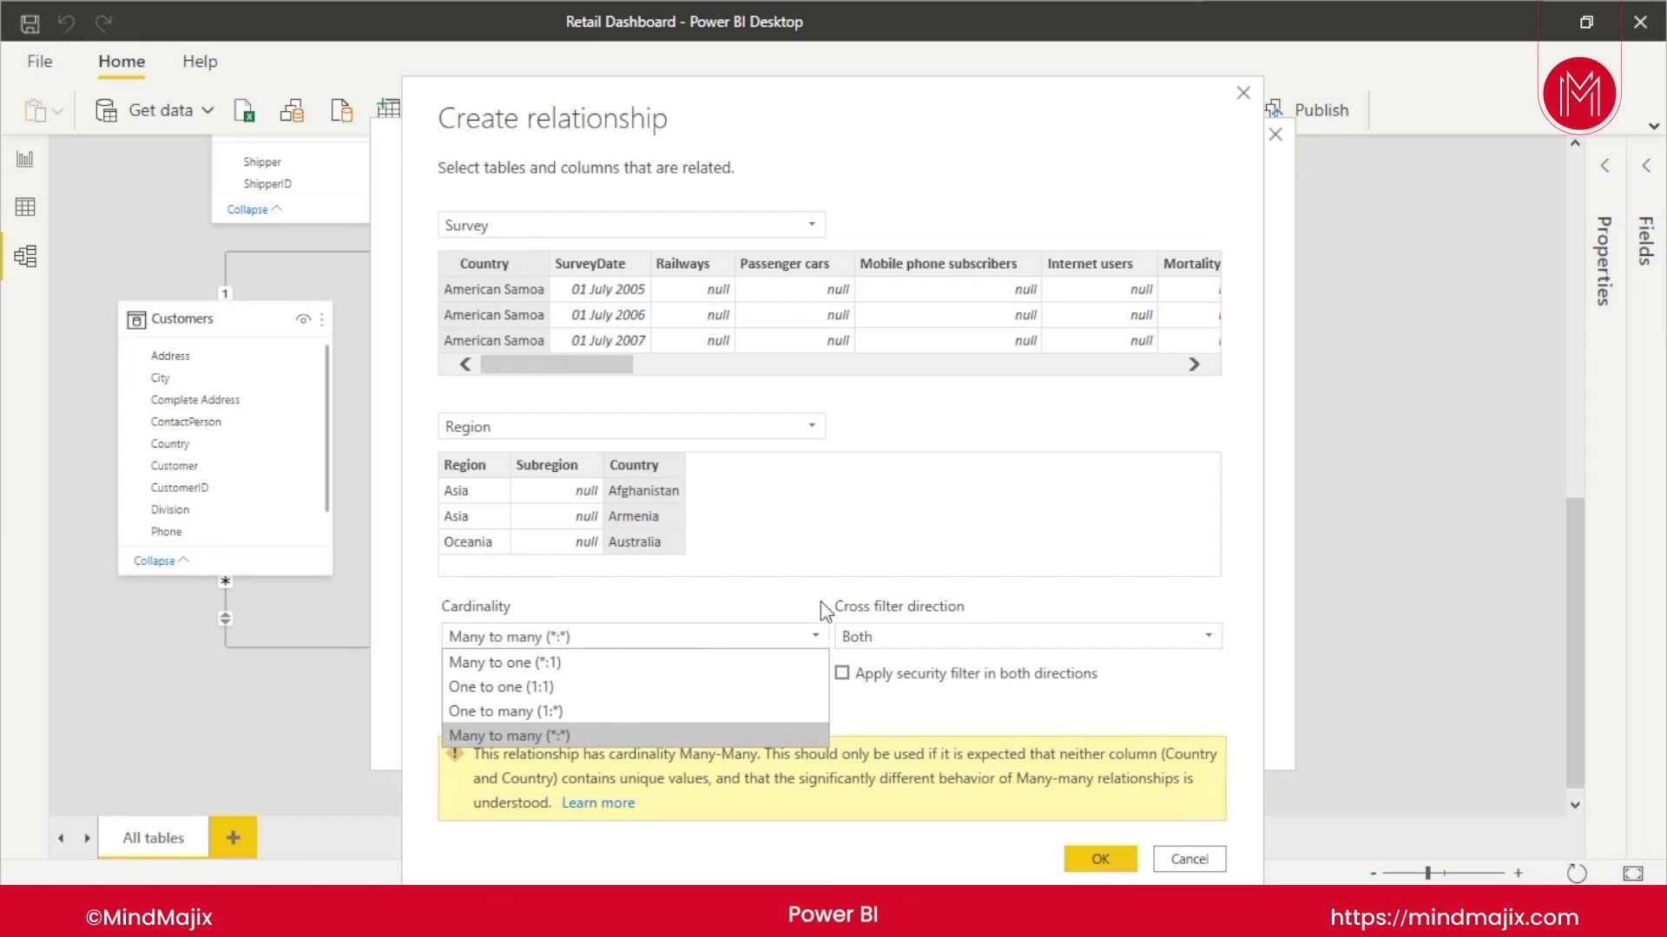
left_click(762, 599)
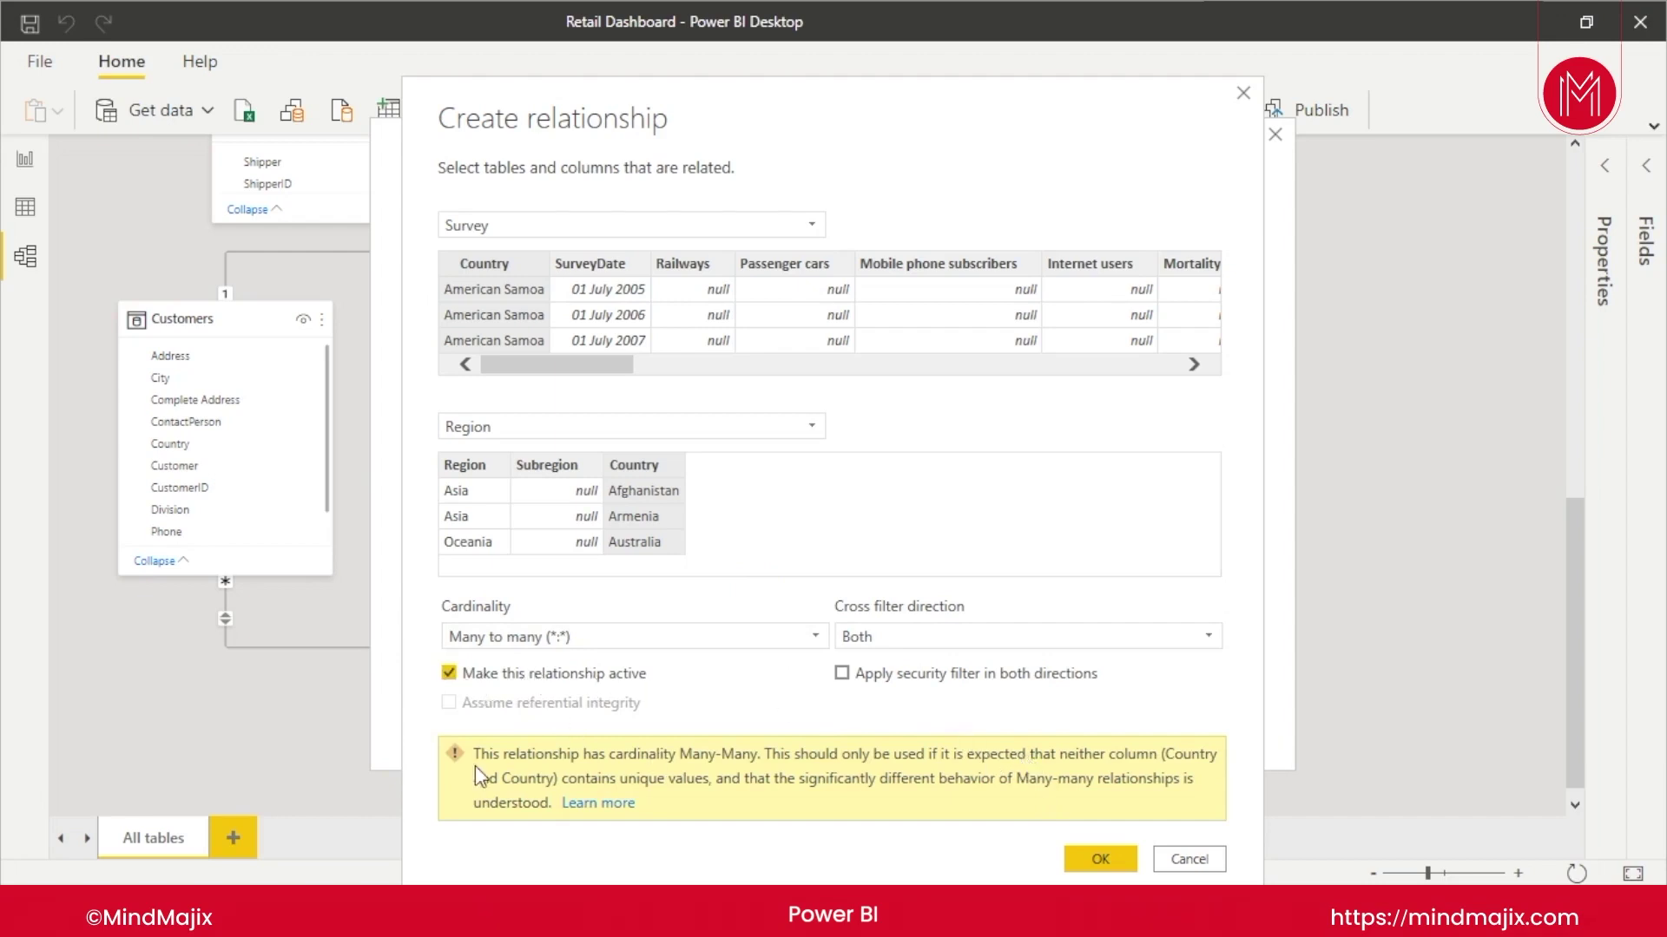
left_click(449, 672)
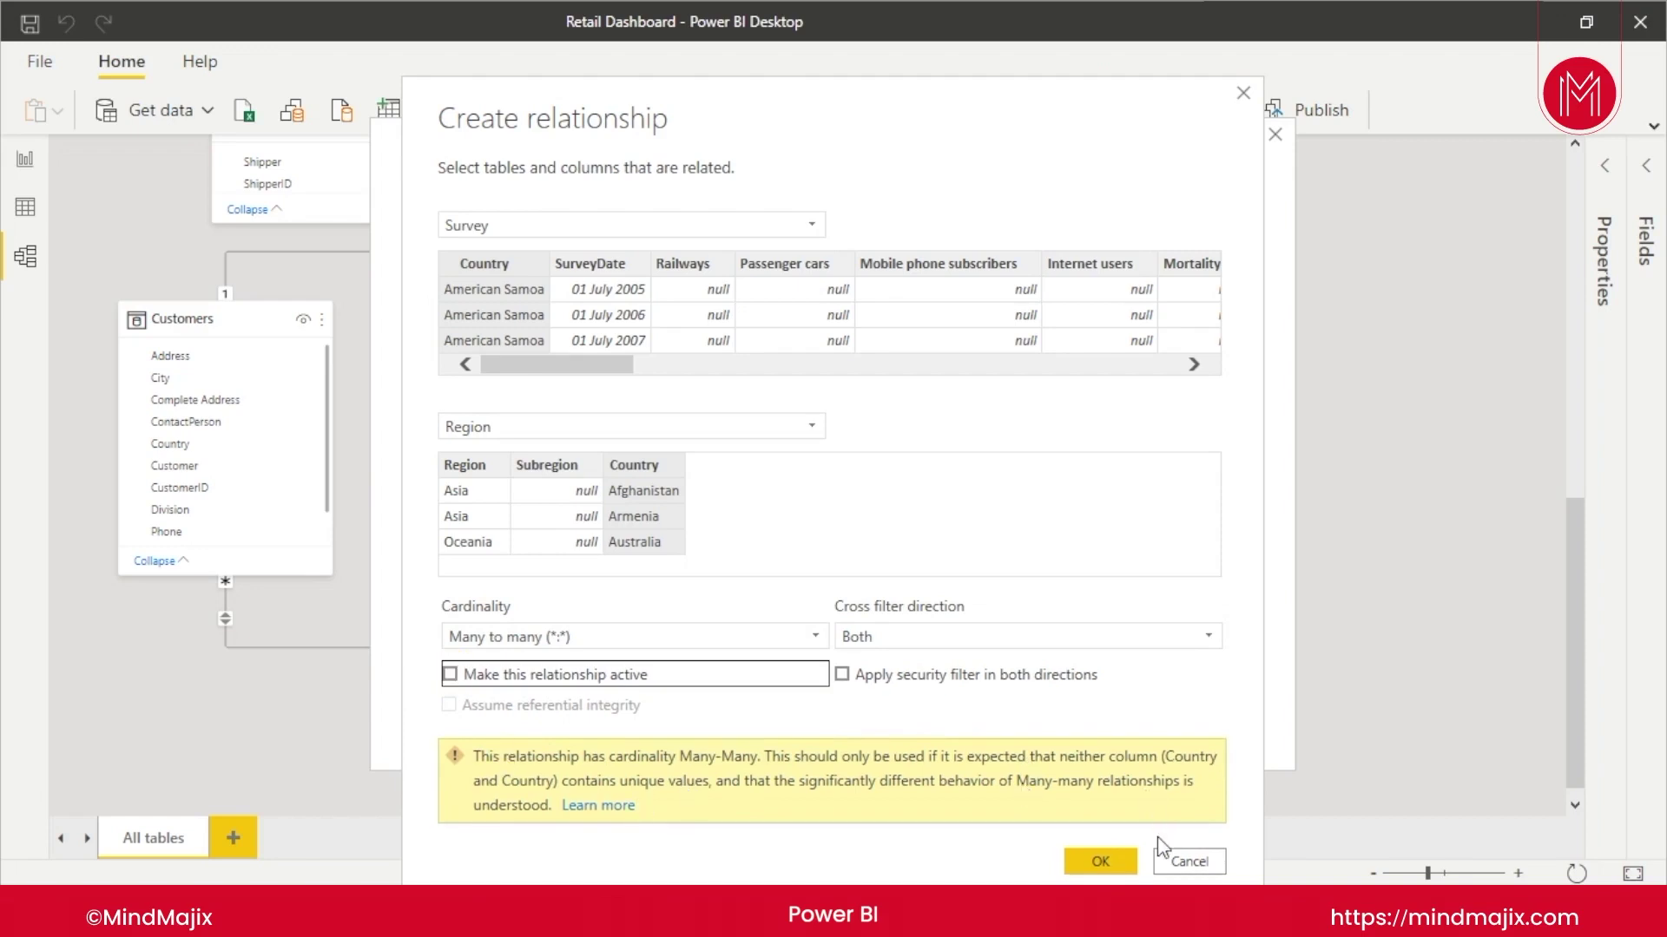
left_click(1099, 862)
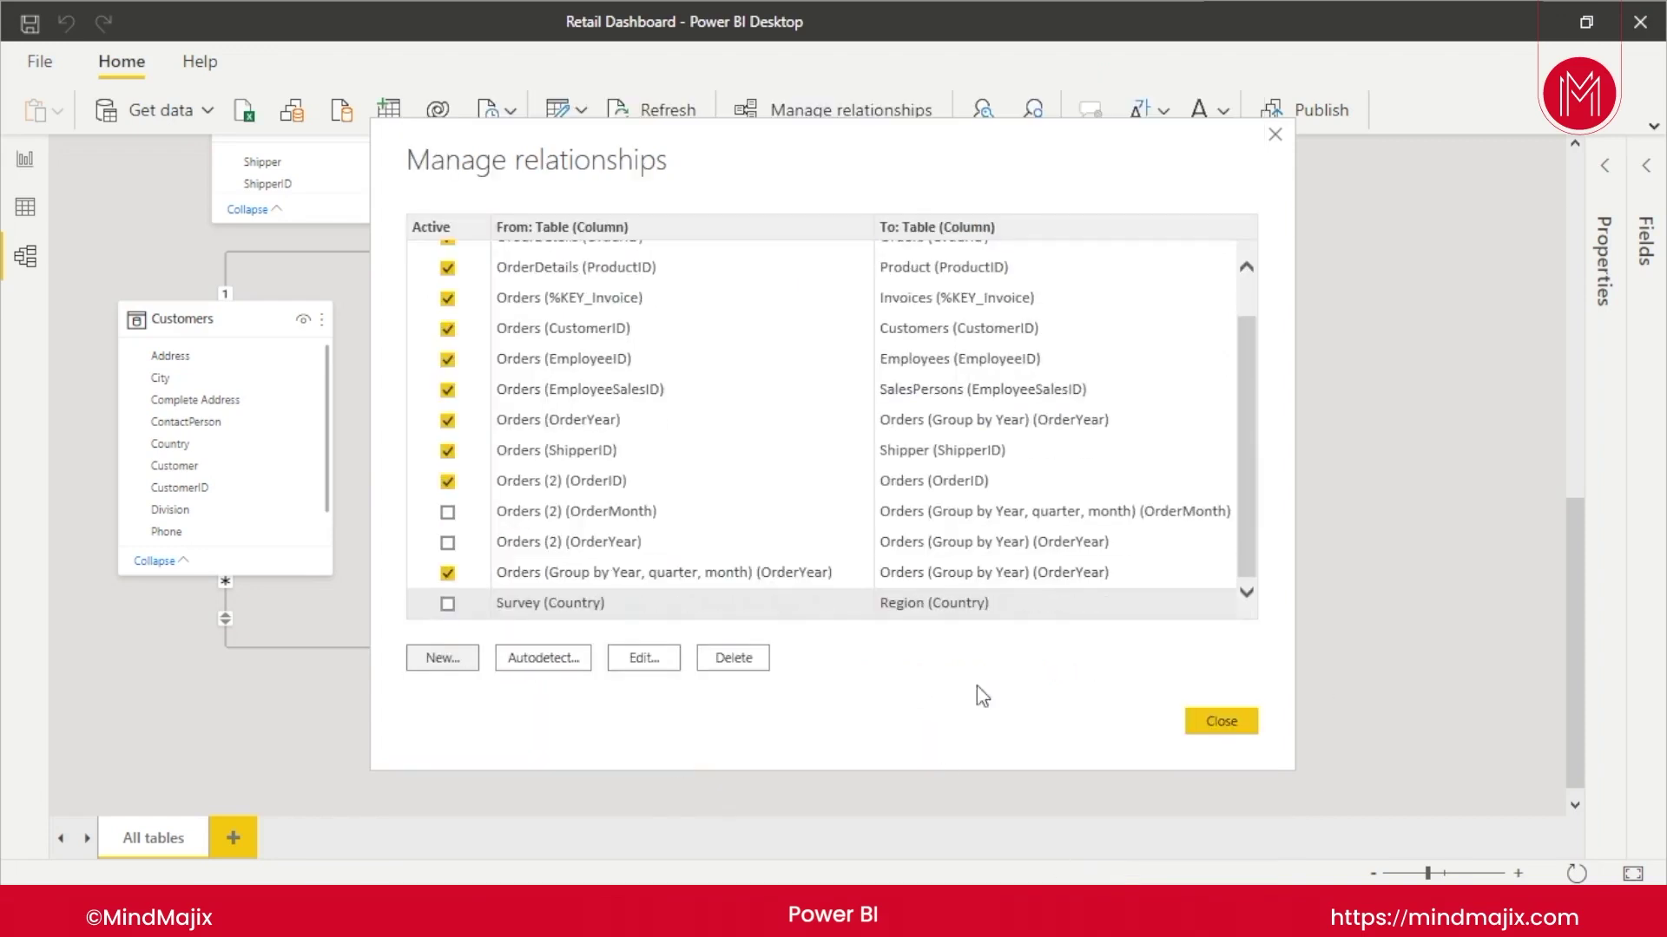
left_click(1219, 722)
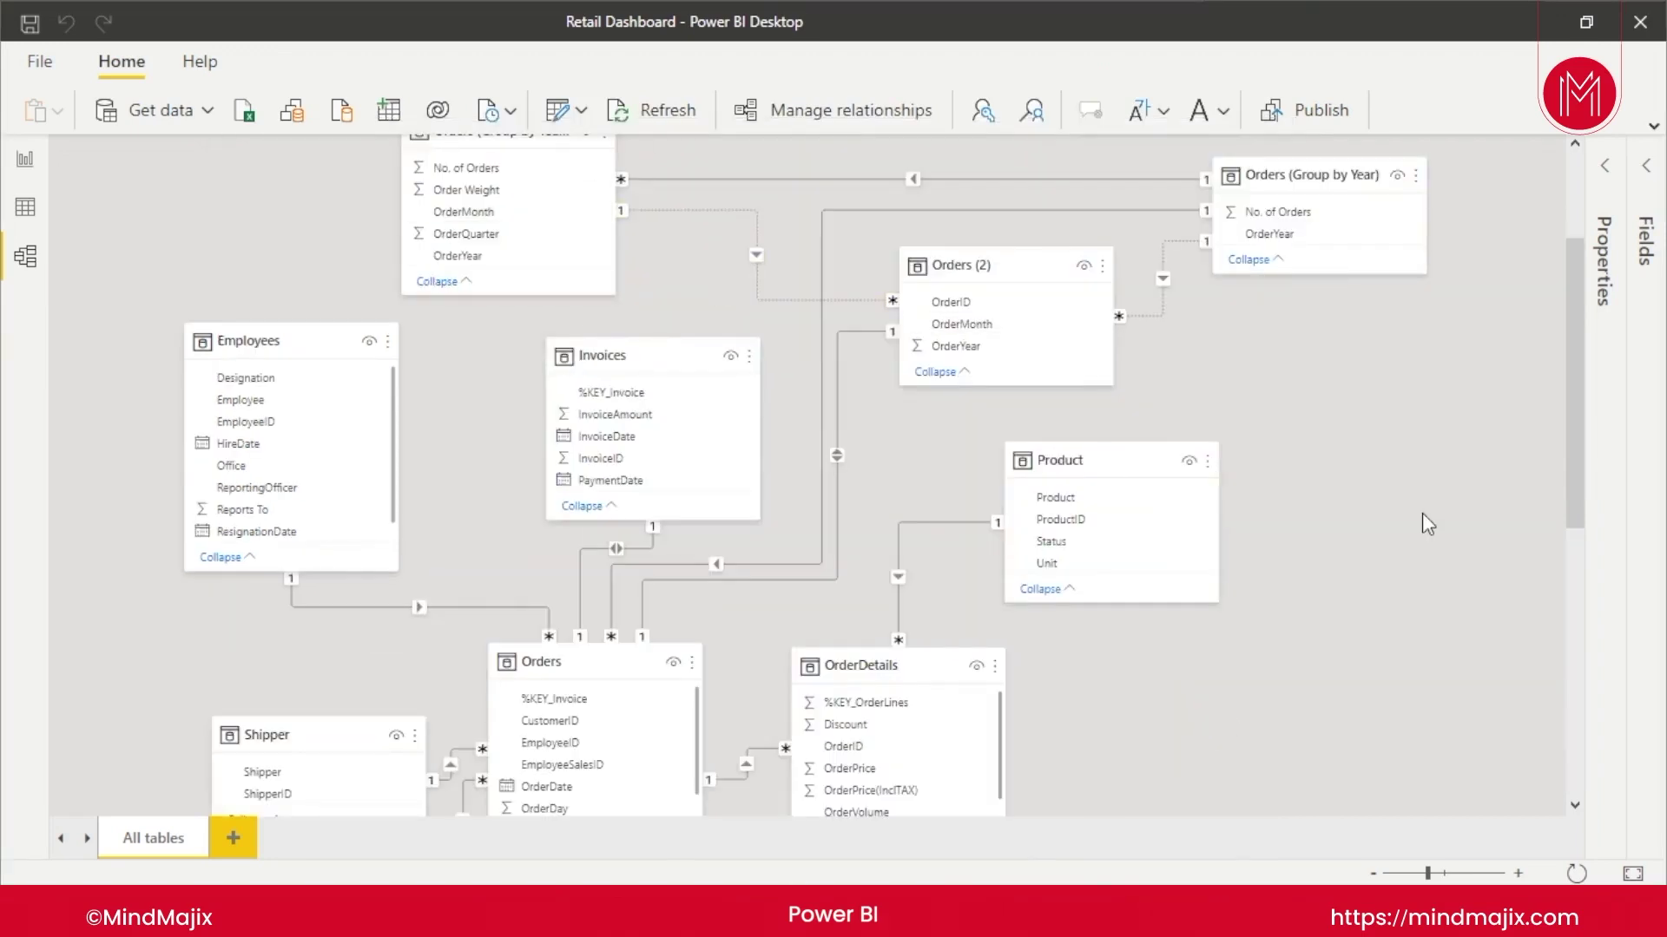
Step: Examine the line linking the Survey and Region tables in the model diagram
scroll(1423, 519, "down", 1)
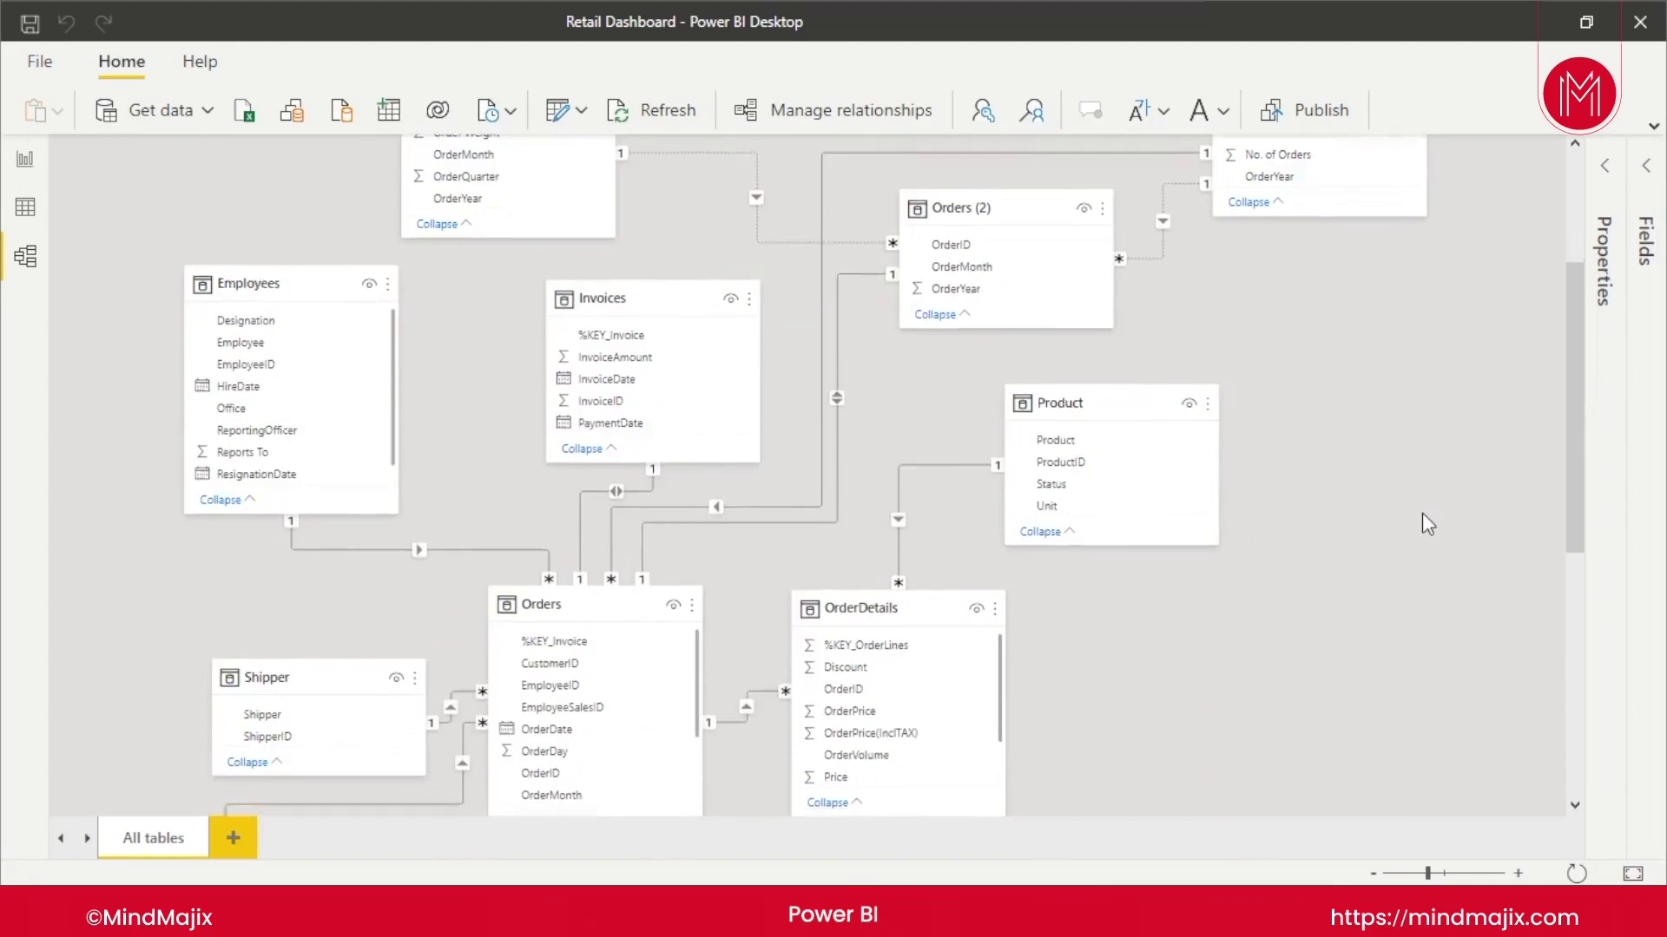
scroll(1421, 514, "down", 5)
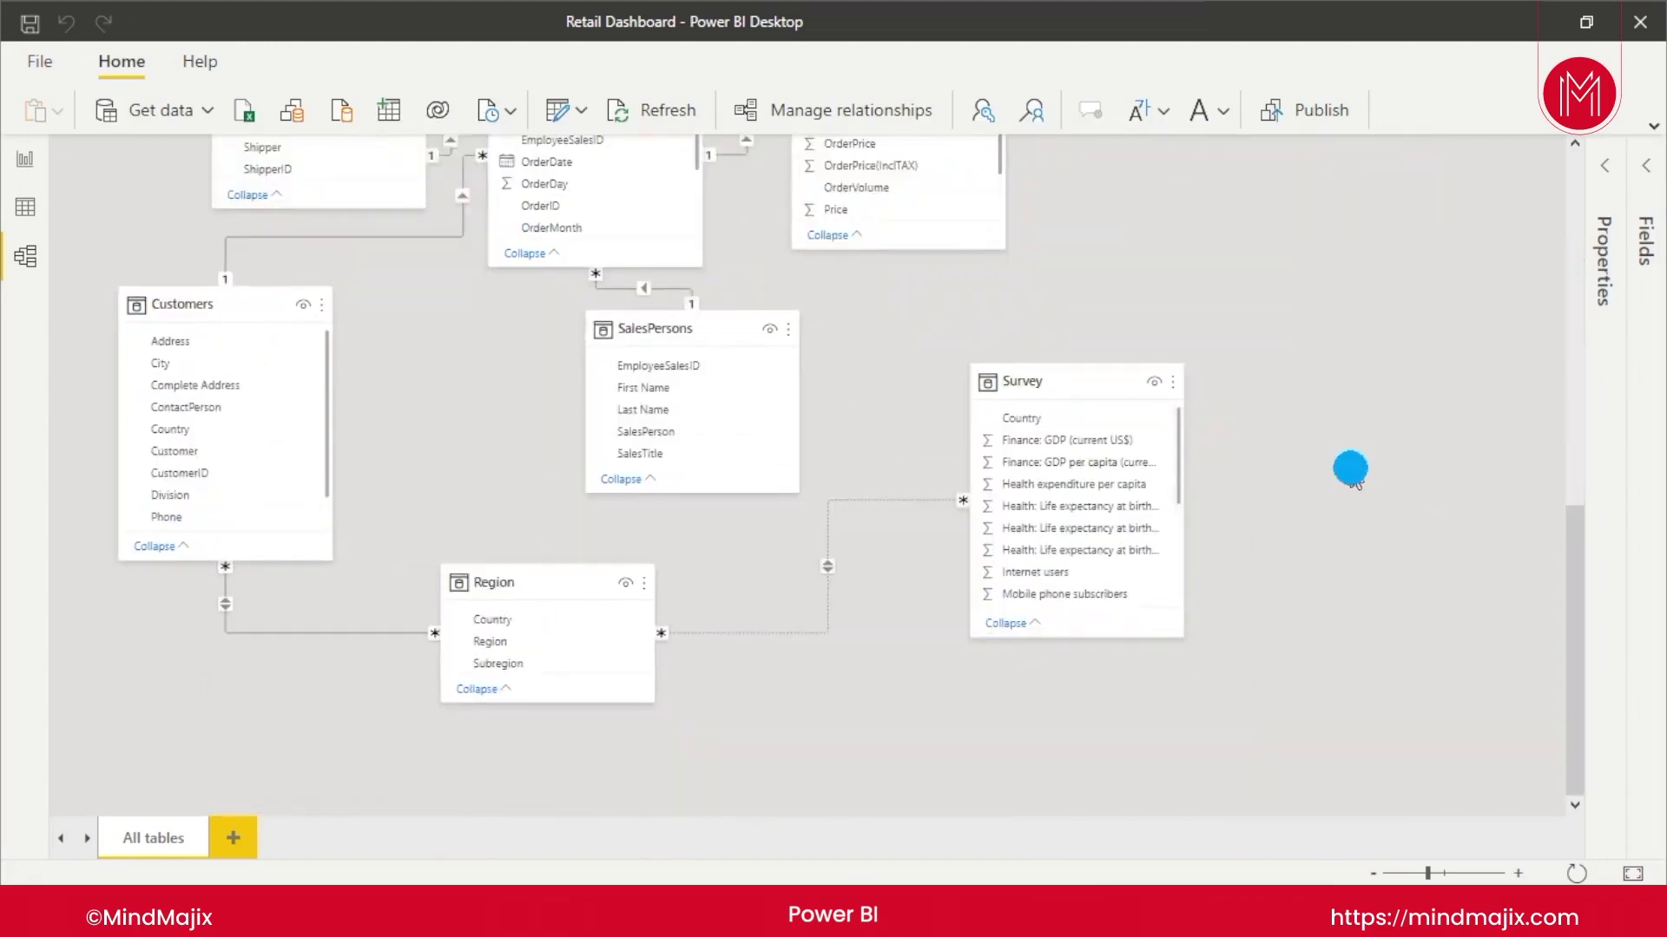
right_click(1350, 469)
scroll(1298, 558, "up", 1)
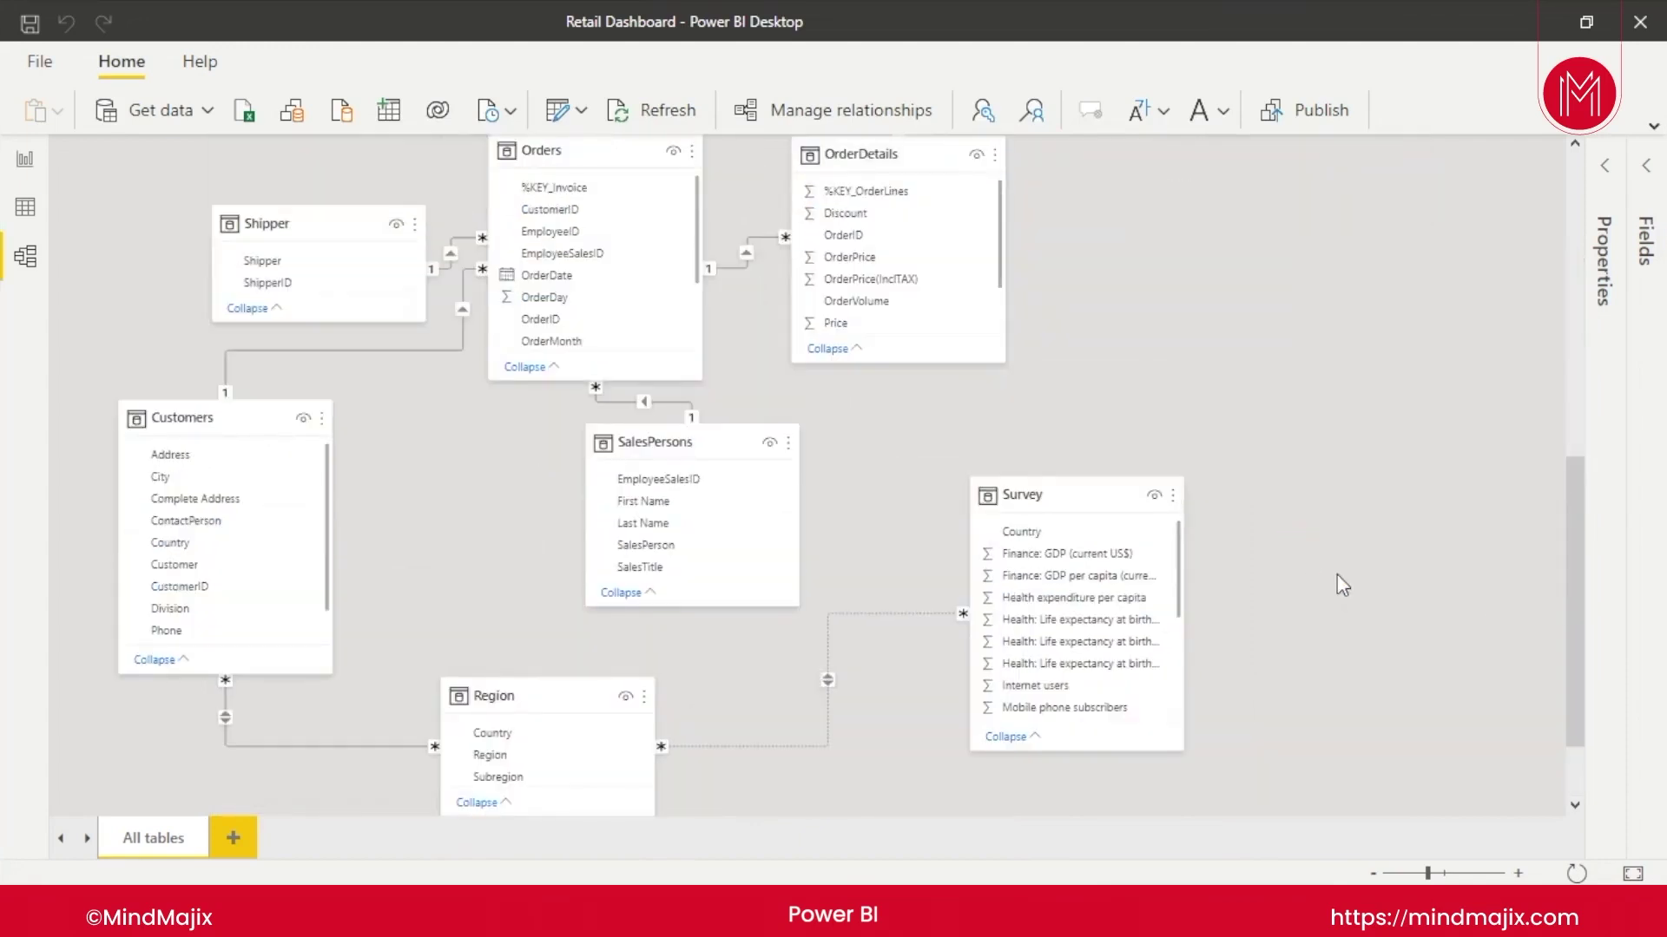
left_click_drag(1568, 622, 1572, 668)
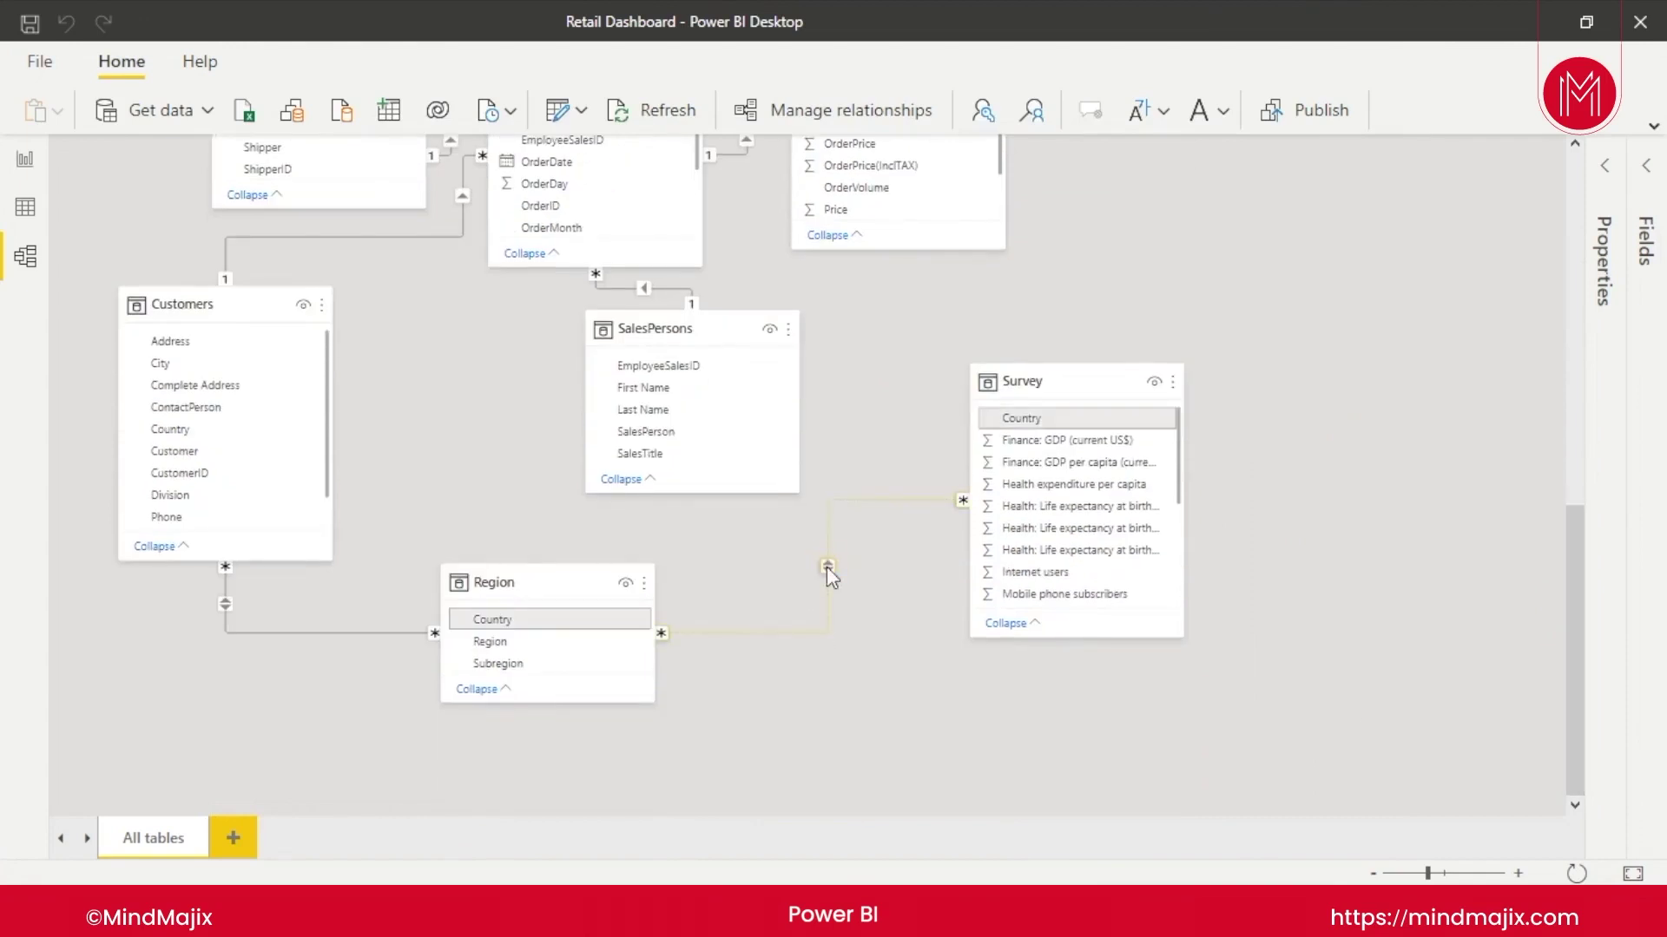
Step: Edit the Survey (Country) to Region (Country) relationship to make it active and return to the model diagram
left_click(897, 121)
scroll(868, 521, "down", 2)
left_click(573, 608)
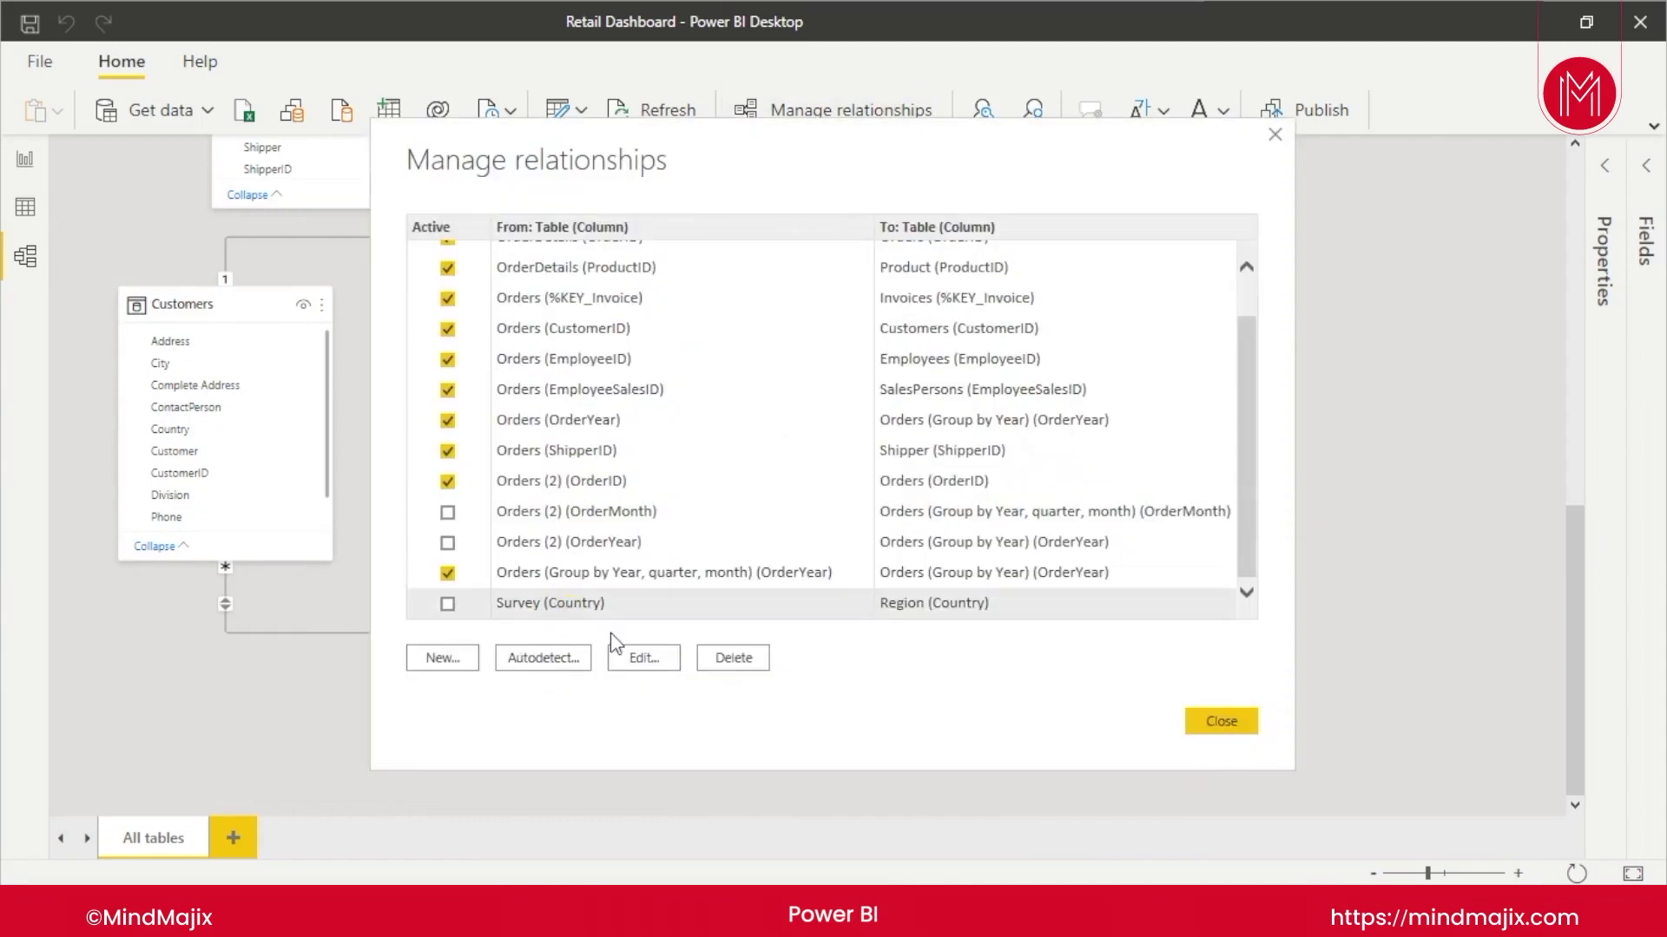
left_click(645, 659)
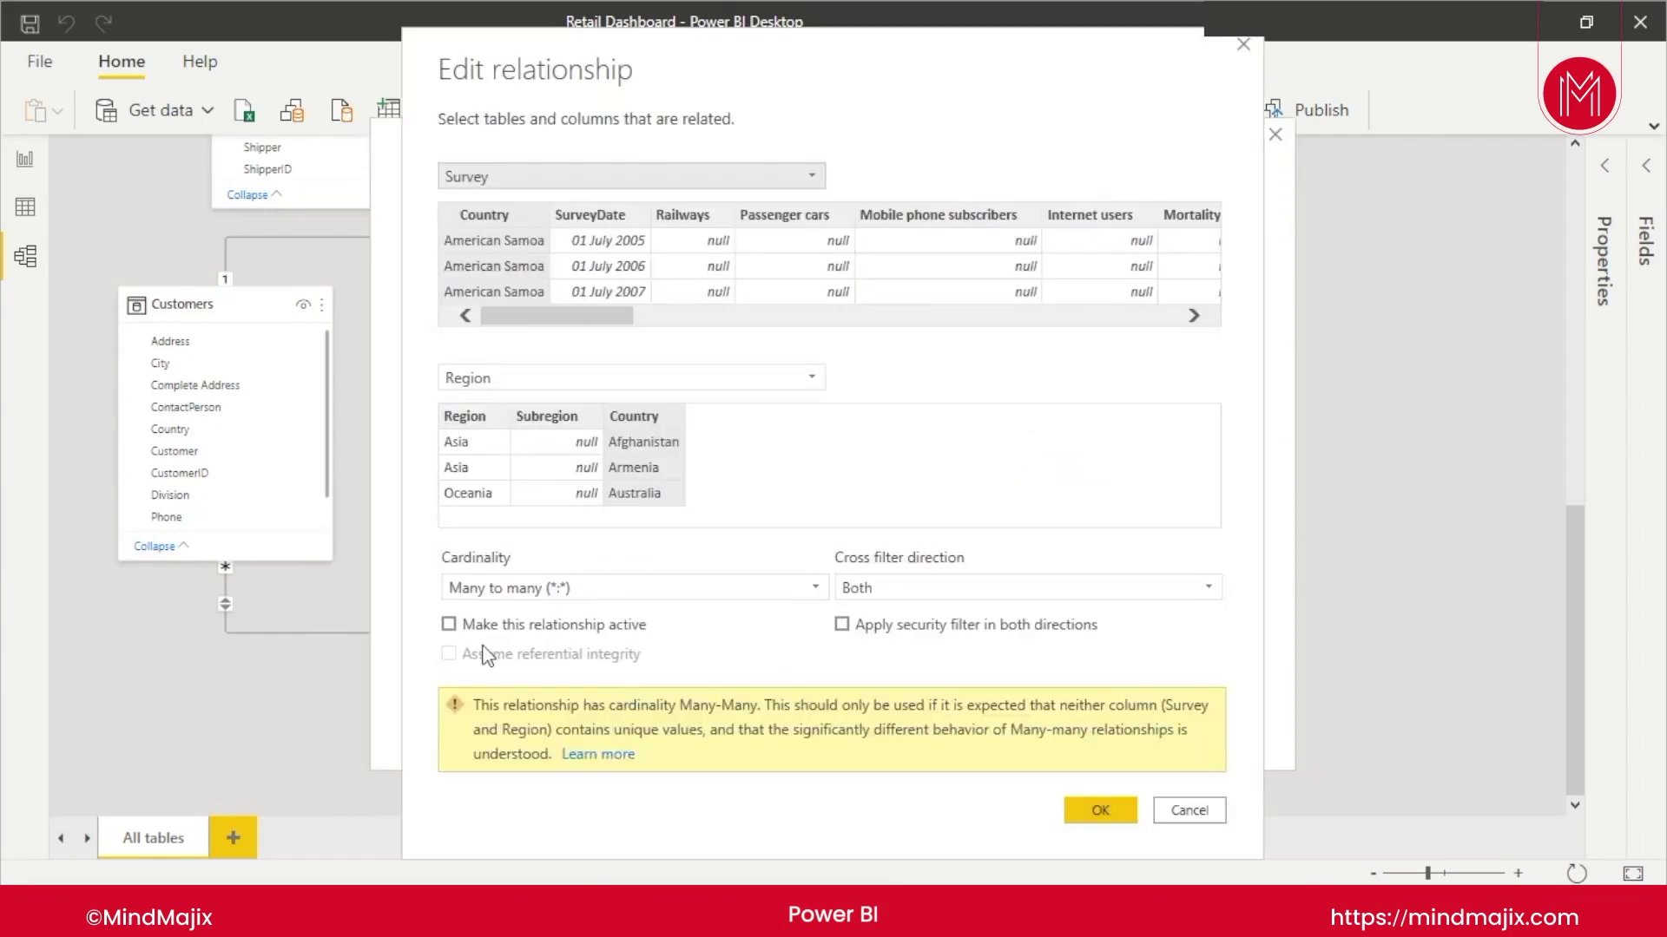
left_click(449, 625)
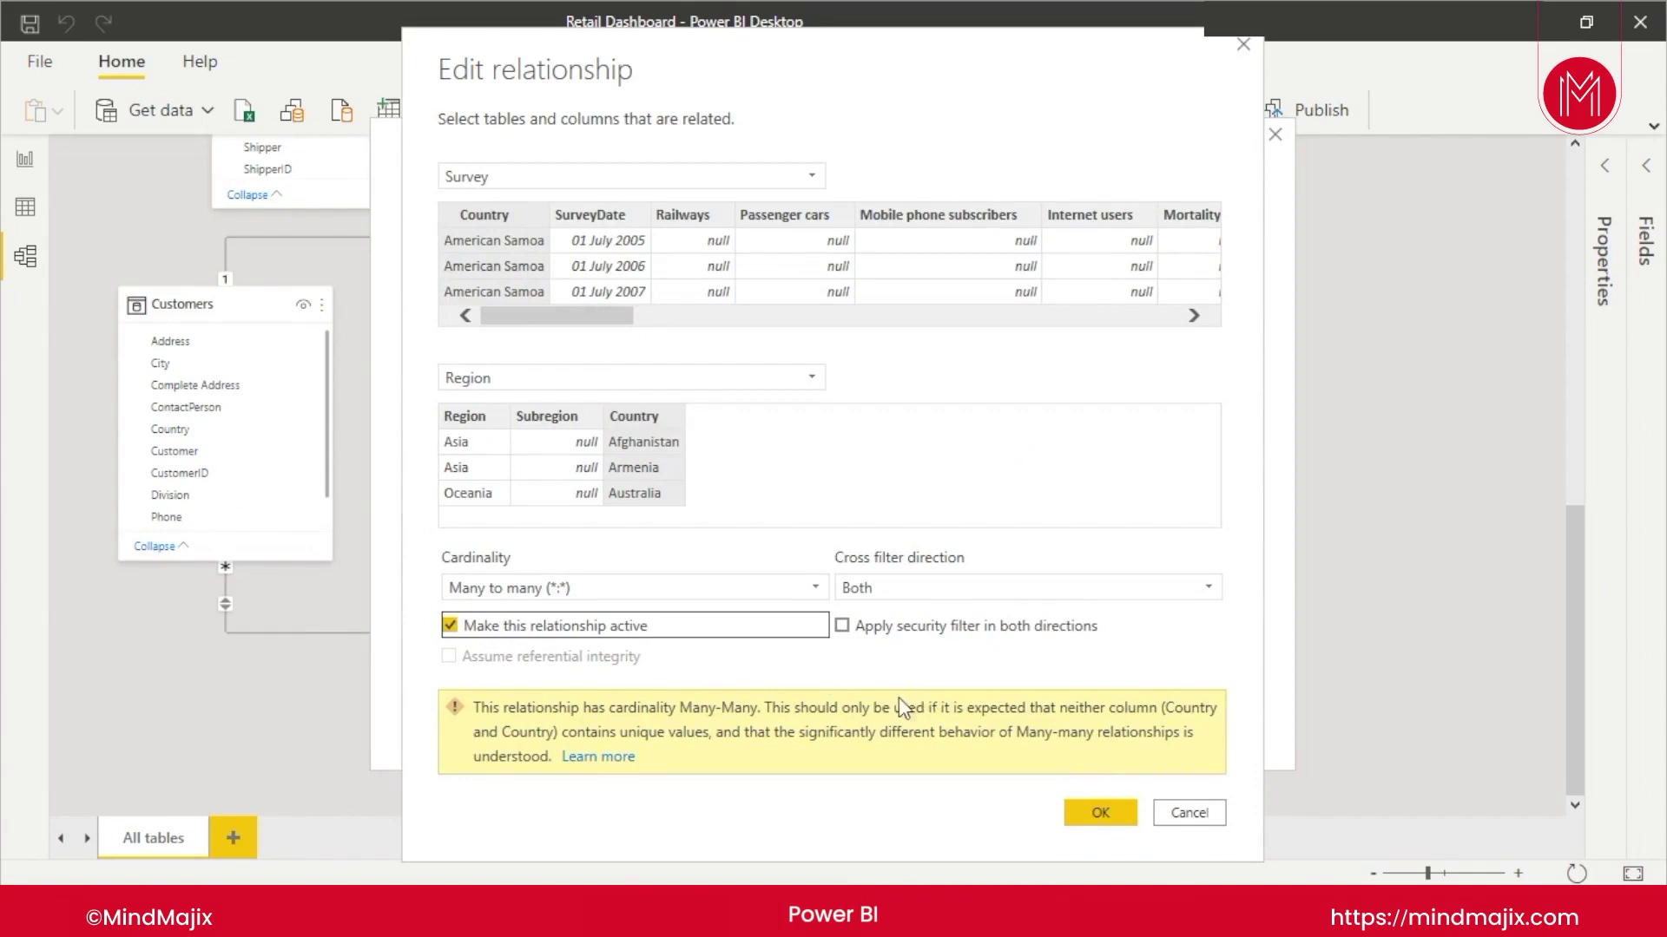
left_click(827, 799)
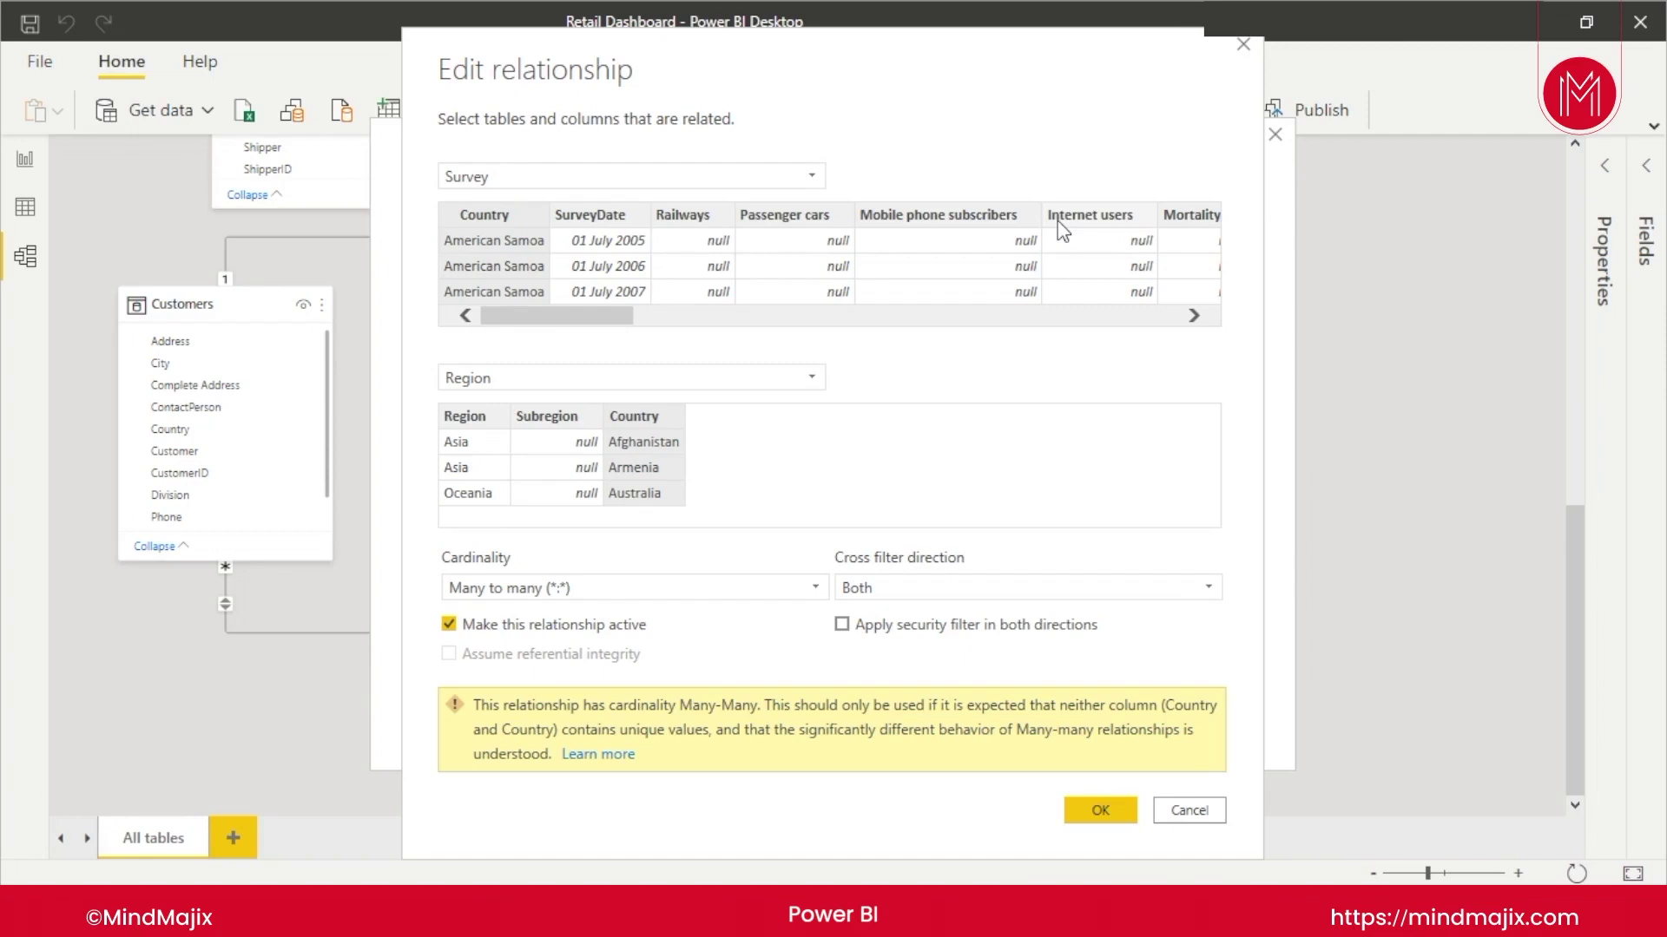
left_click(1100, 809)
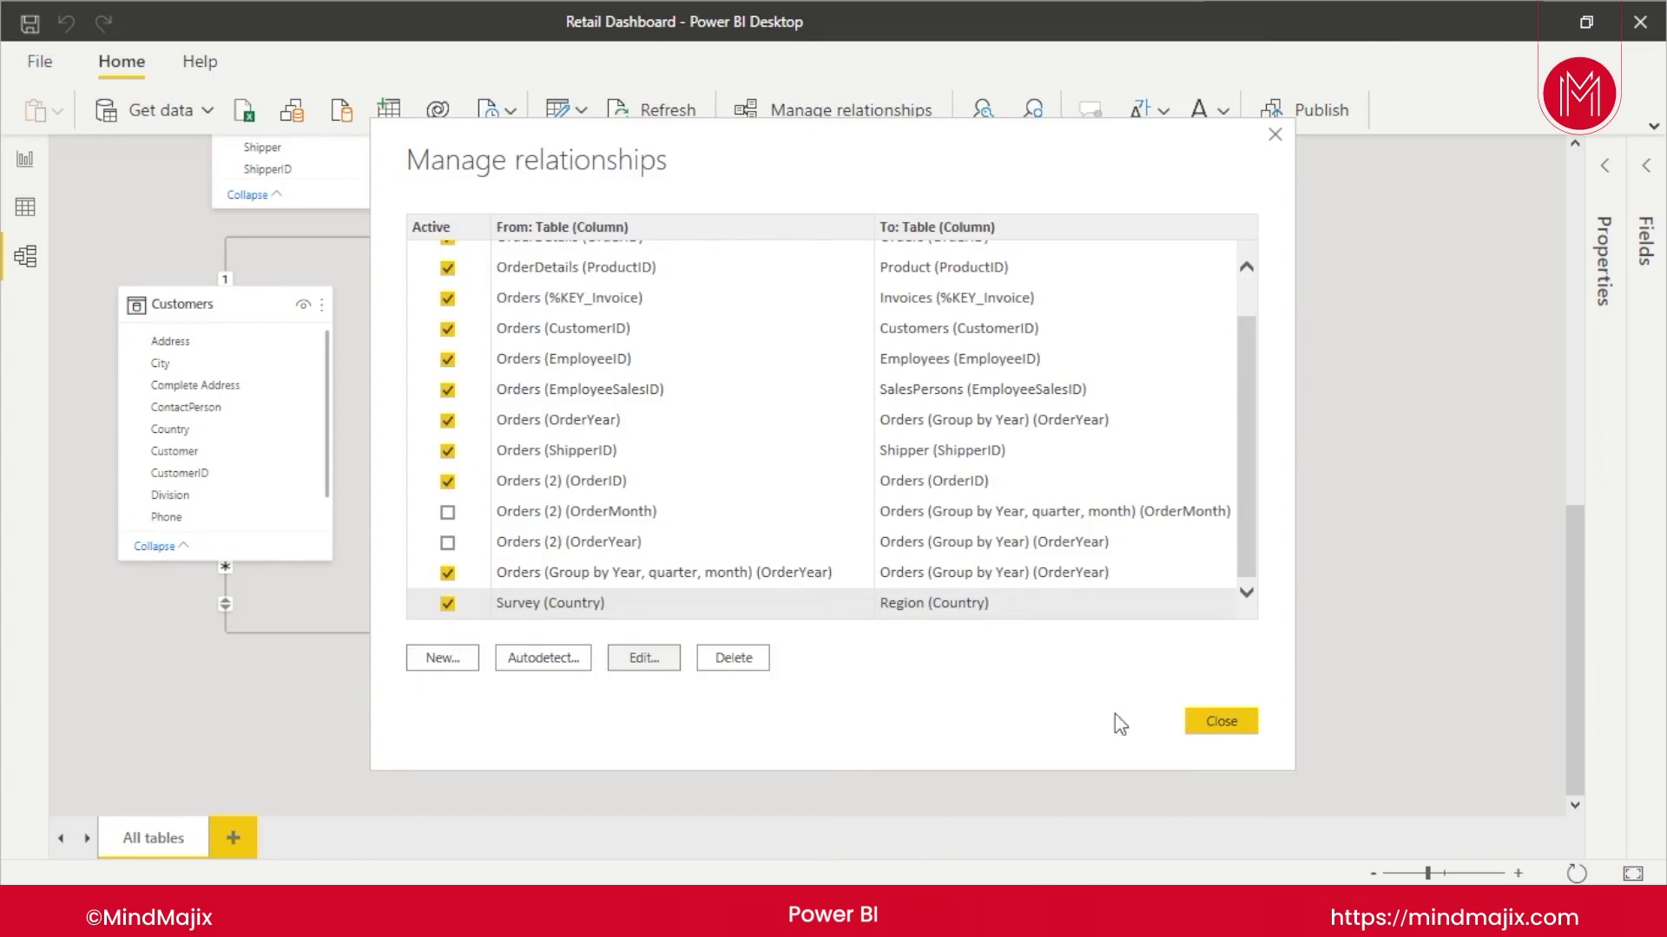
left_click(1220, 725)
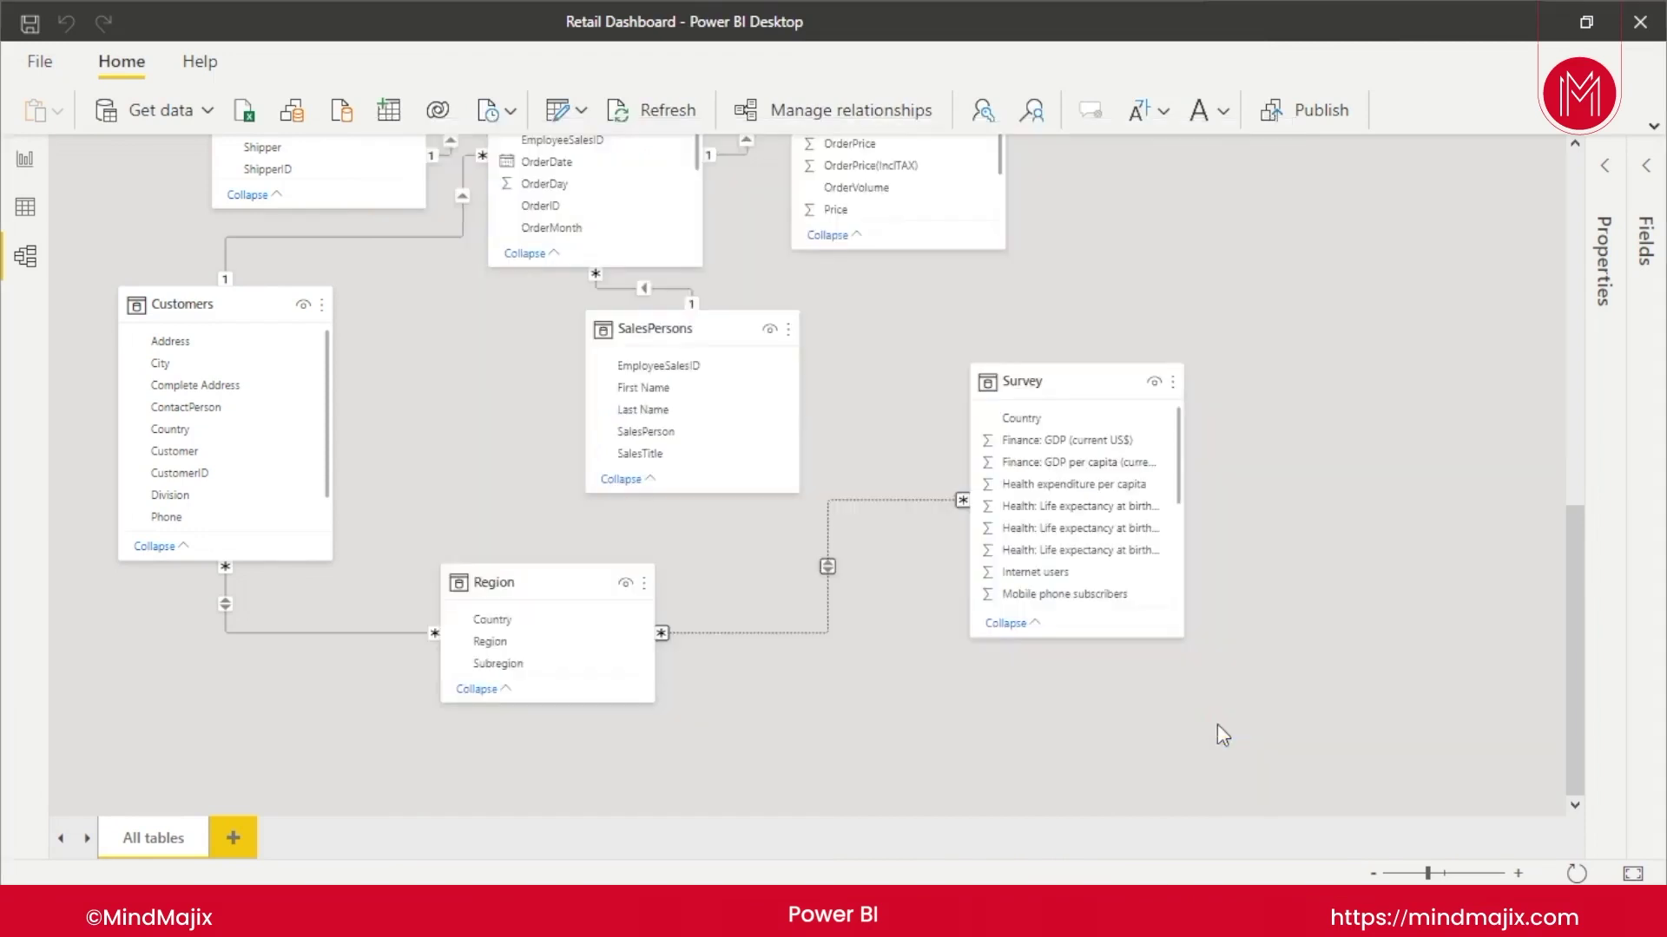
left_click(1217, 724)
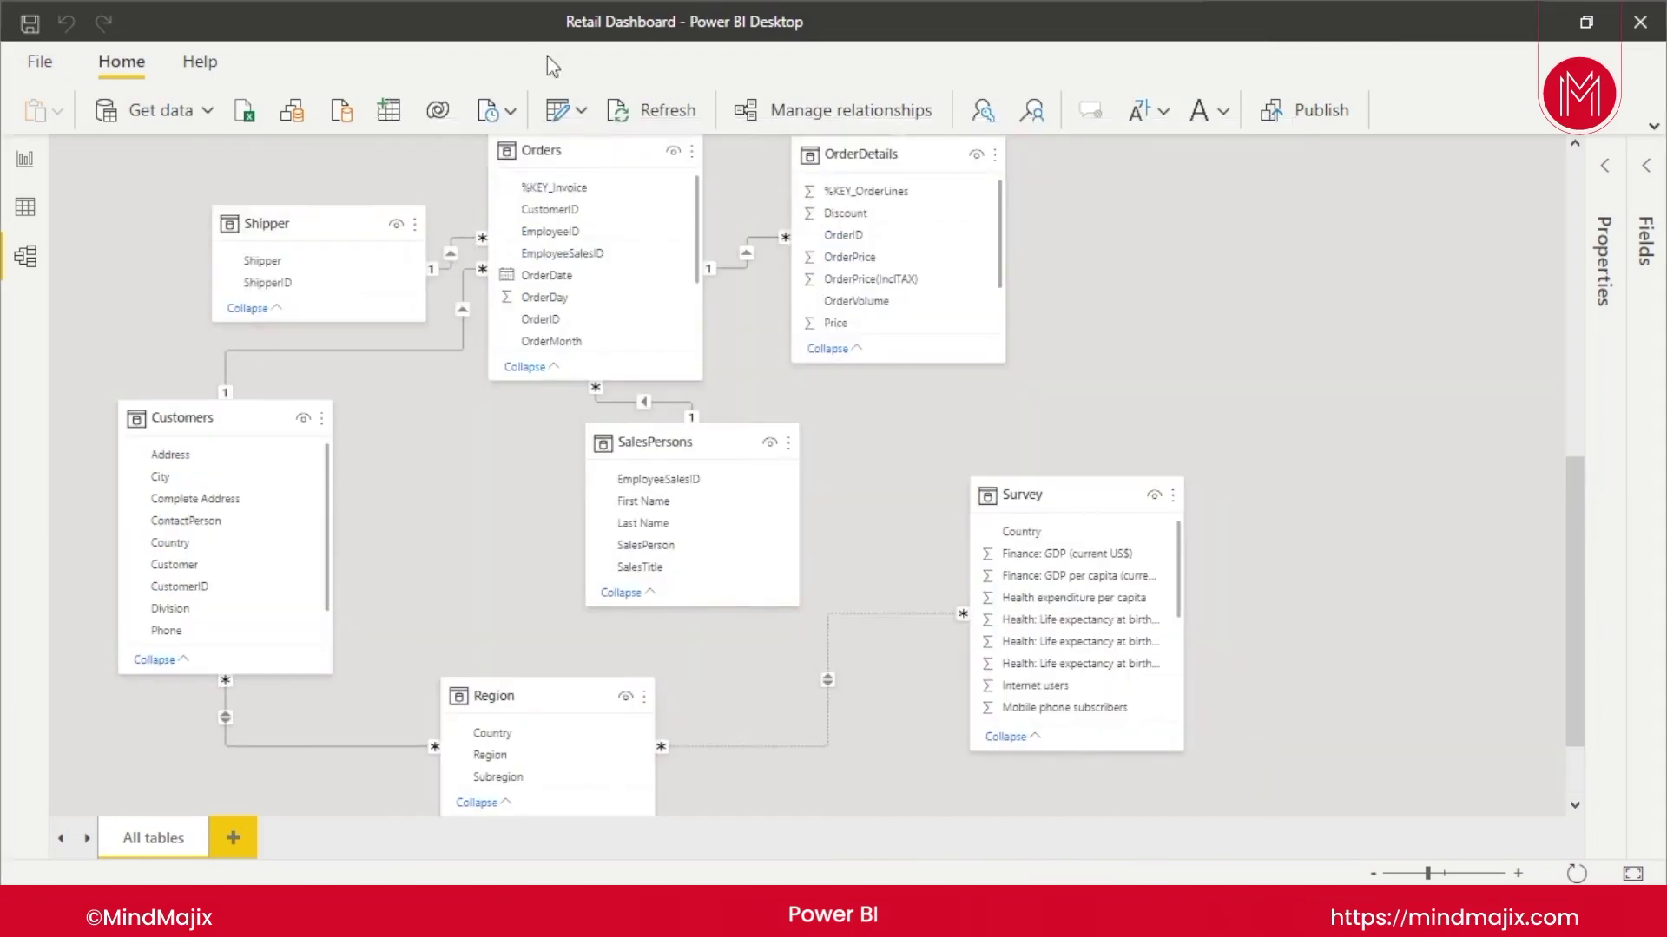
left_click(681, 125)
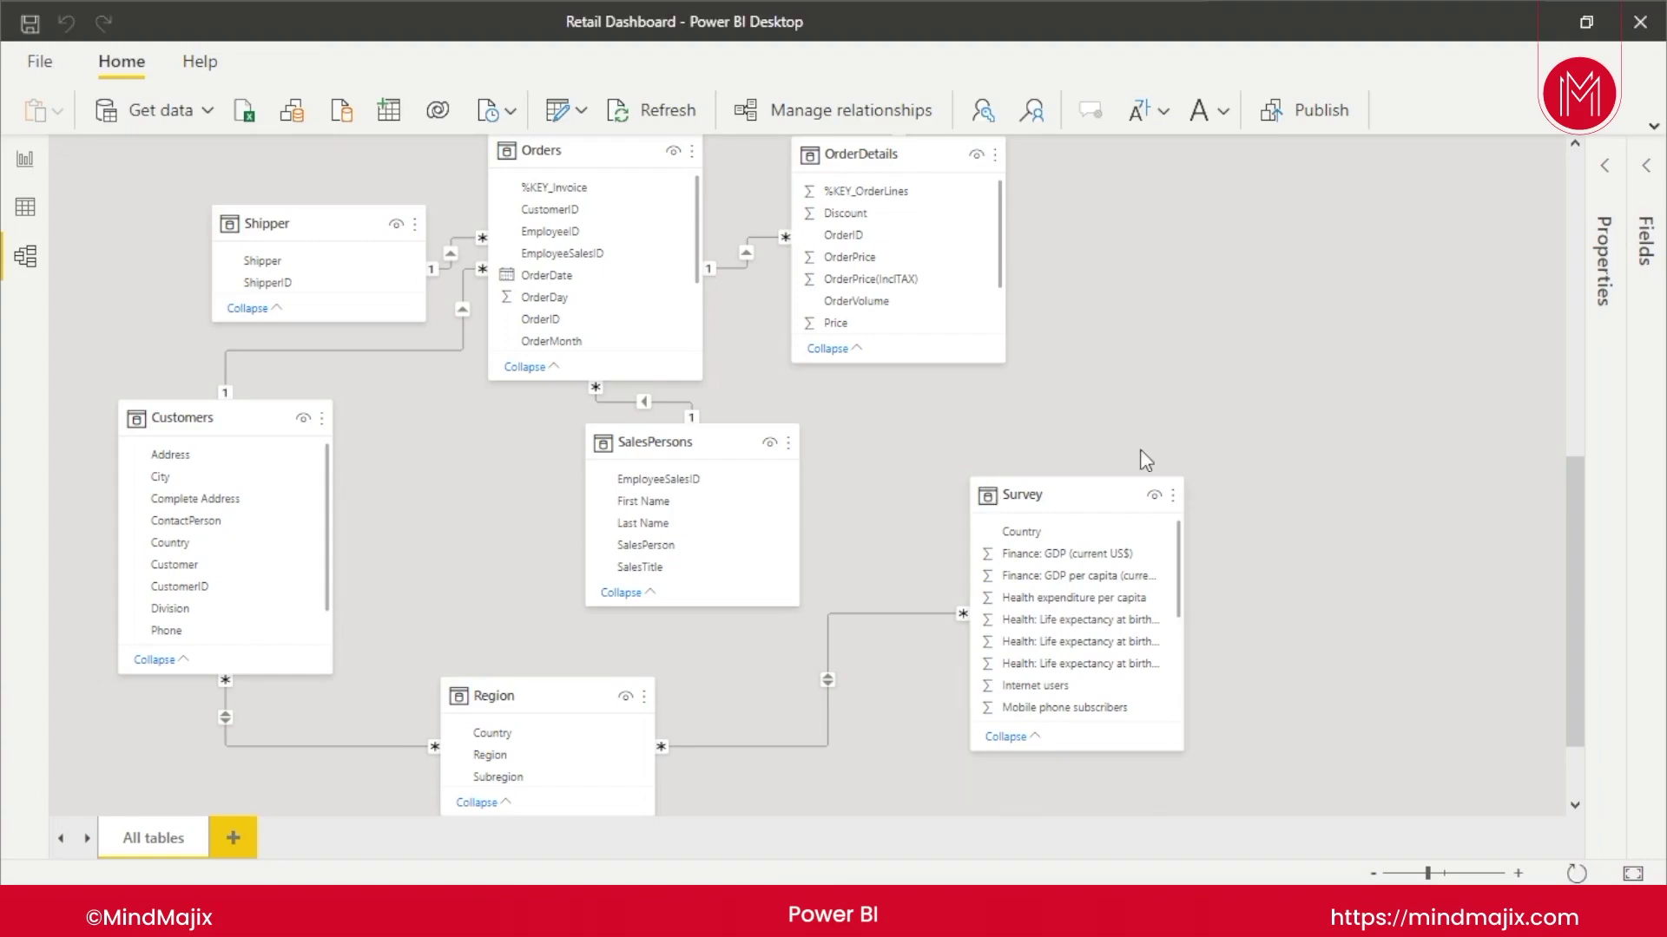
Step: Reposition the Orders (Group by Year), Survey and Region tables in the model diagram
left_click_drag(1575, 621, 1531, 322)
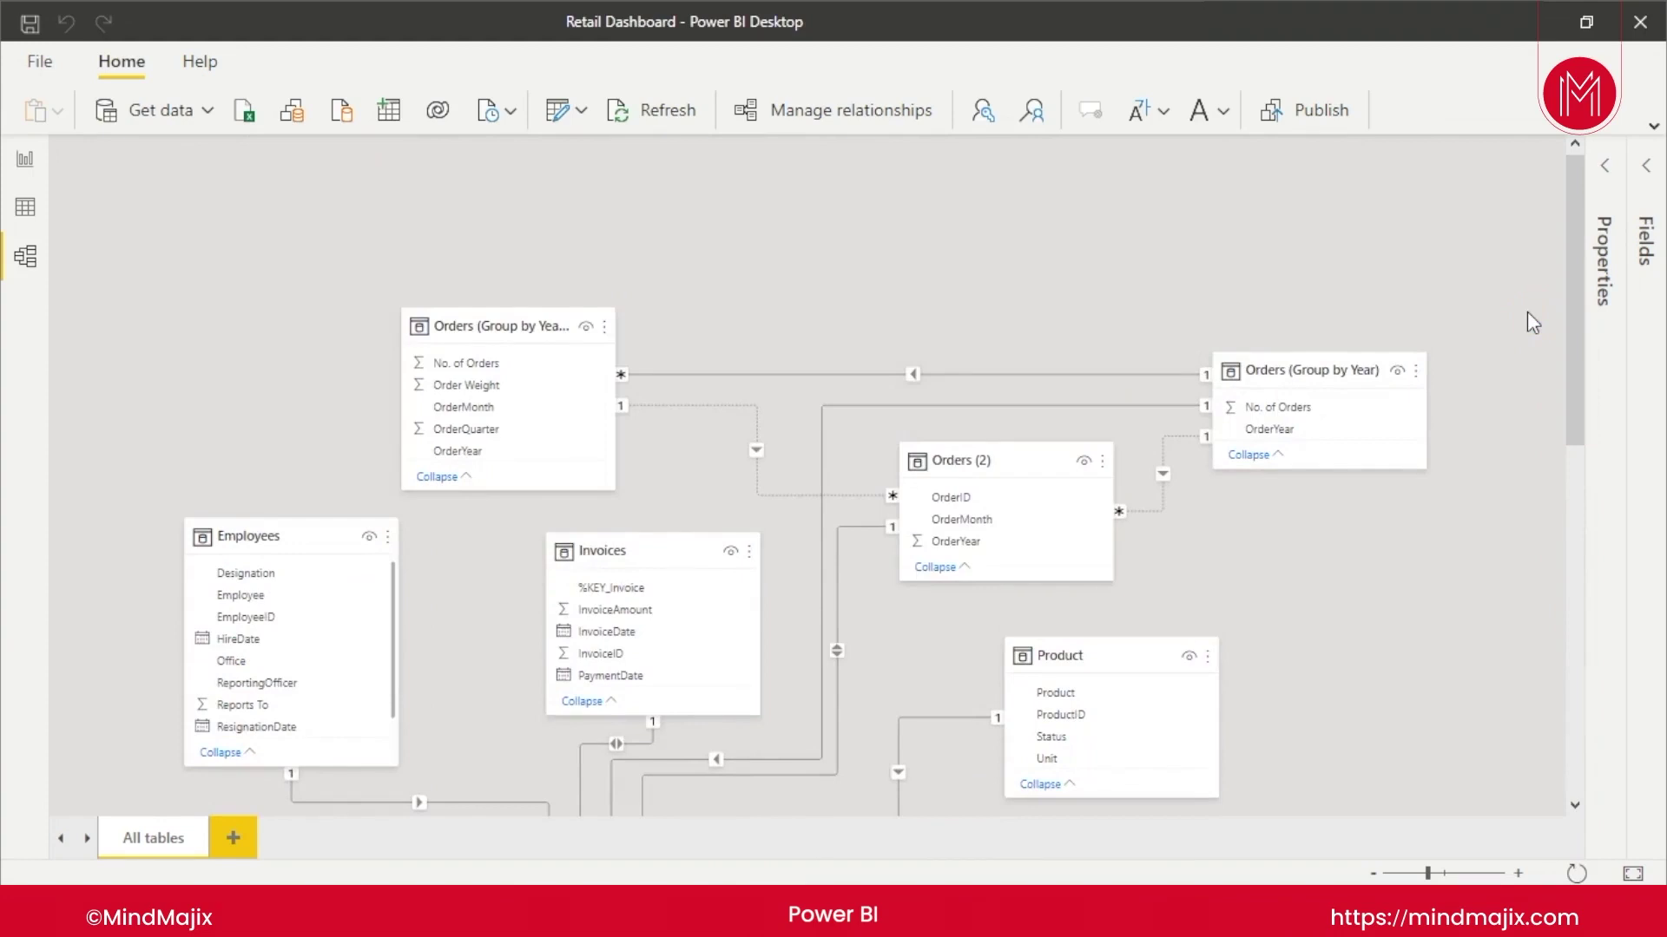
left_click_drag(1308, 363, 1167, 251)
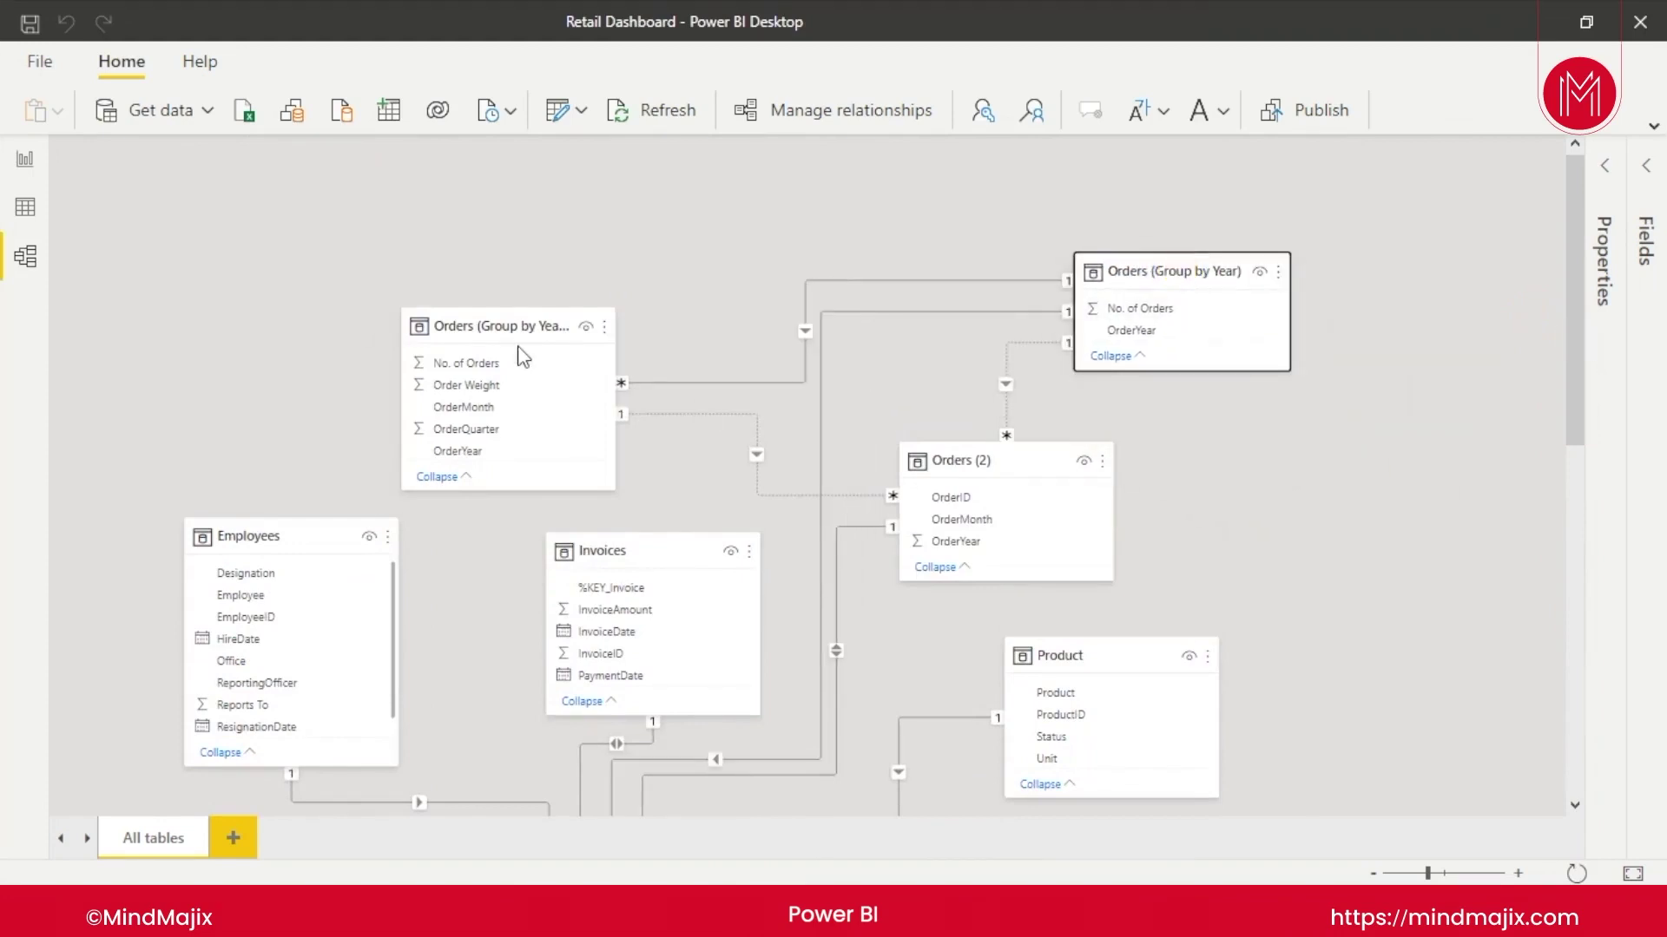
left_click_drag(1578, 351, 1590, 703)
left_click_drag(1085, 383, 961, 498)
left_click_drag(521, 575, 427, 526)
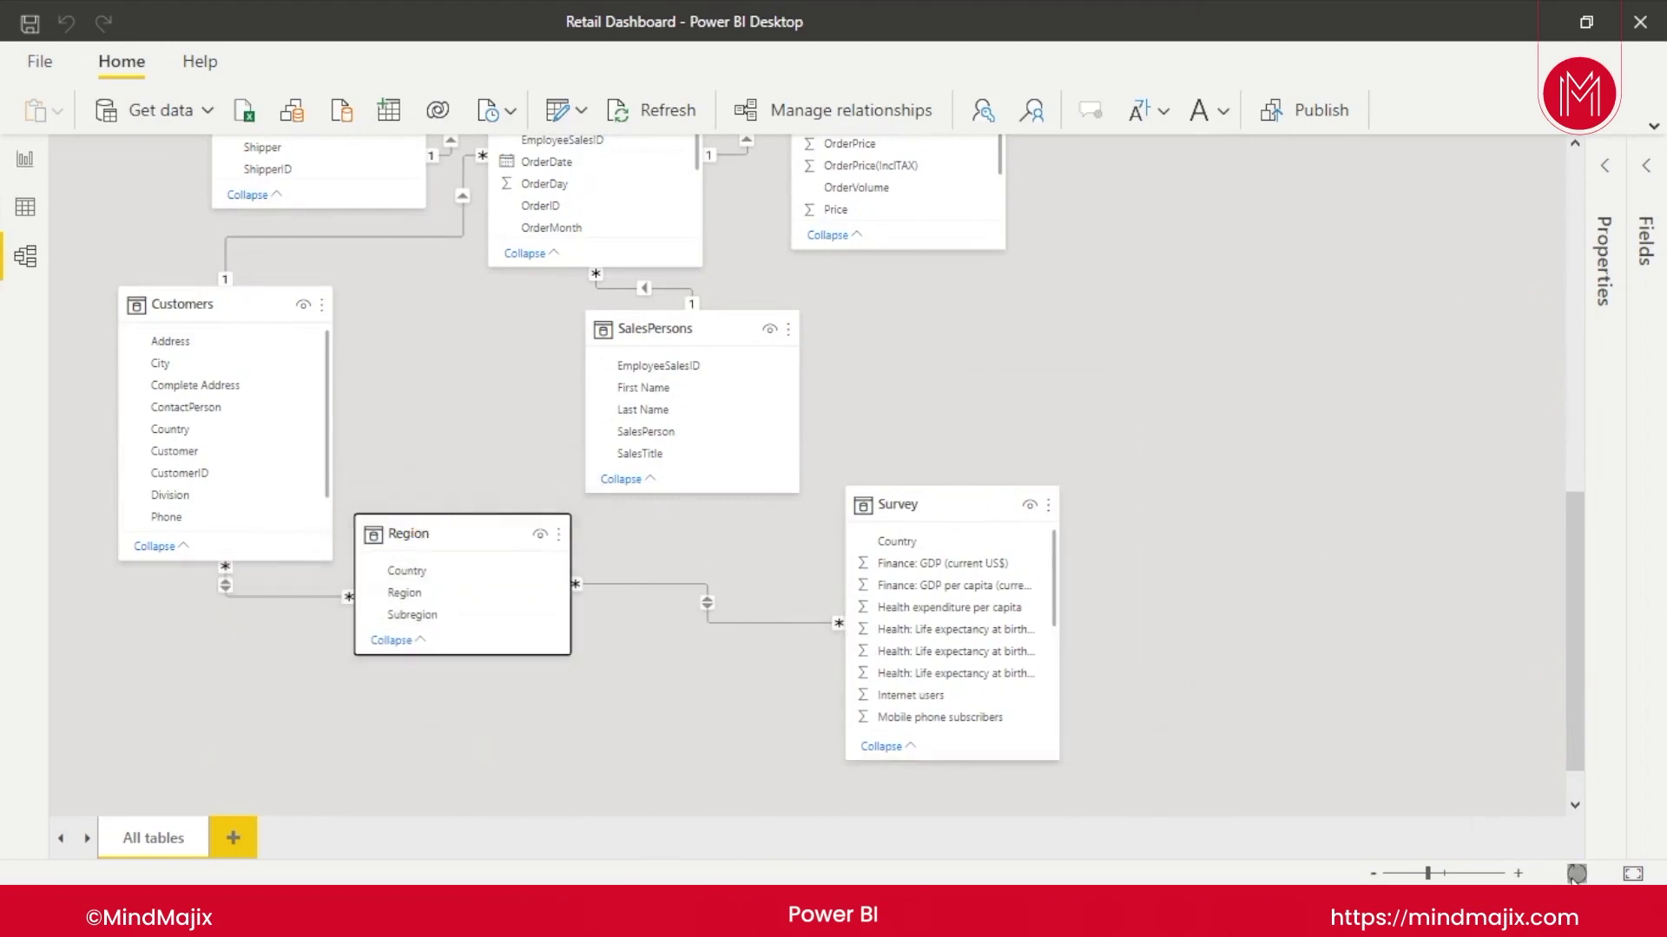
Step: Reset the layout of the model diagram so all tables are arranged automatically
left_click(1576, 875)
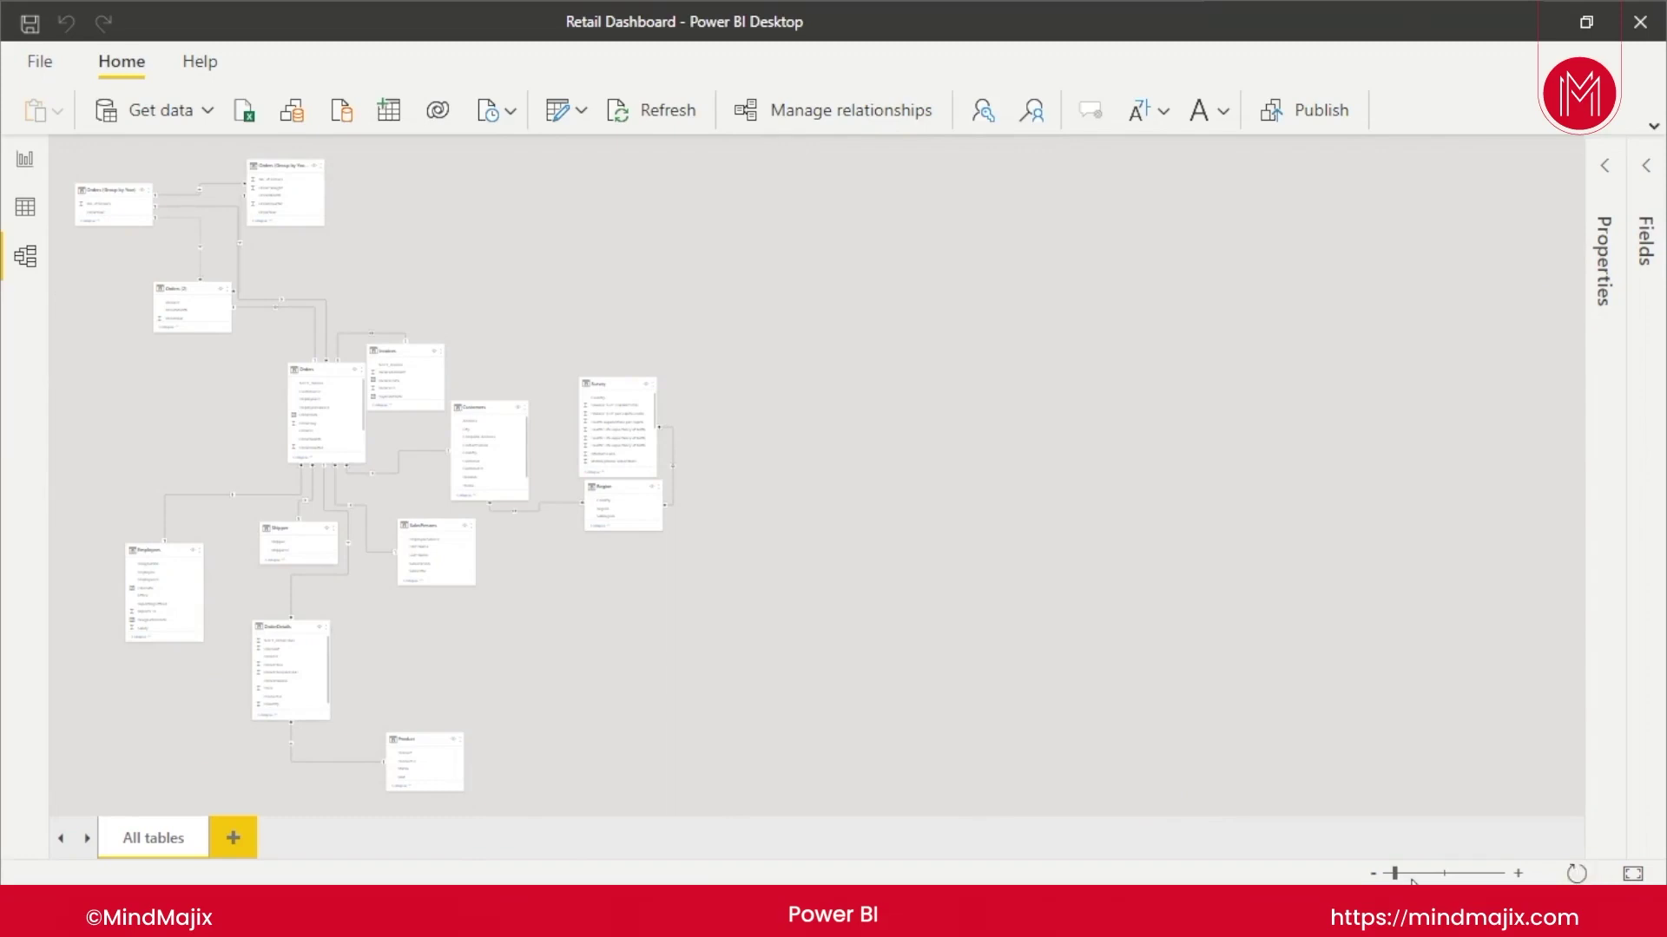
Step: Reposition the Product, Orders (2) and other tables manually to spread them out in the model diagram
mouse_move(1396, 875)
left_mouse_down()
mouse_move(1407, 867)
mouse_move(1394, 871)
left_mouse_up()
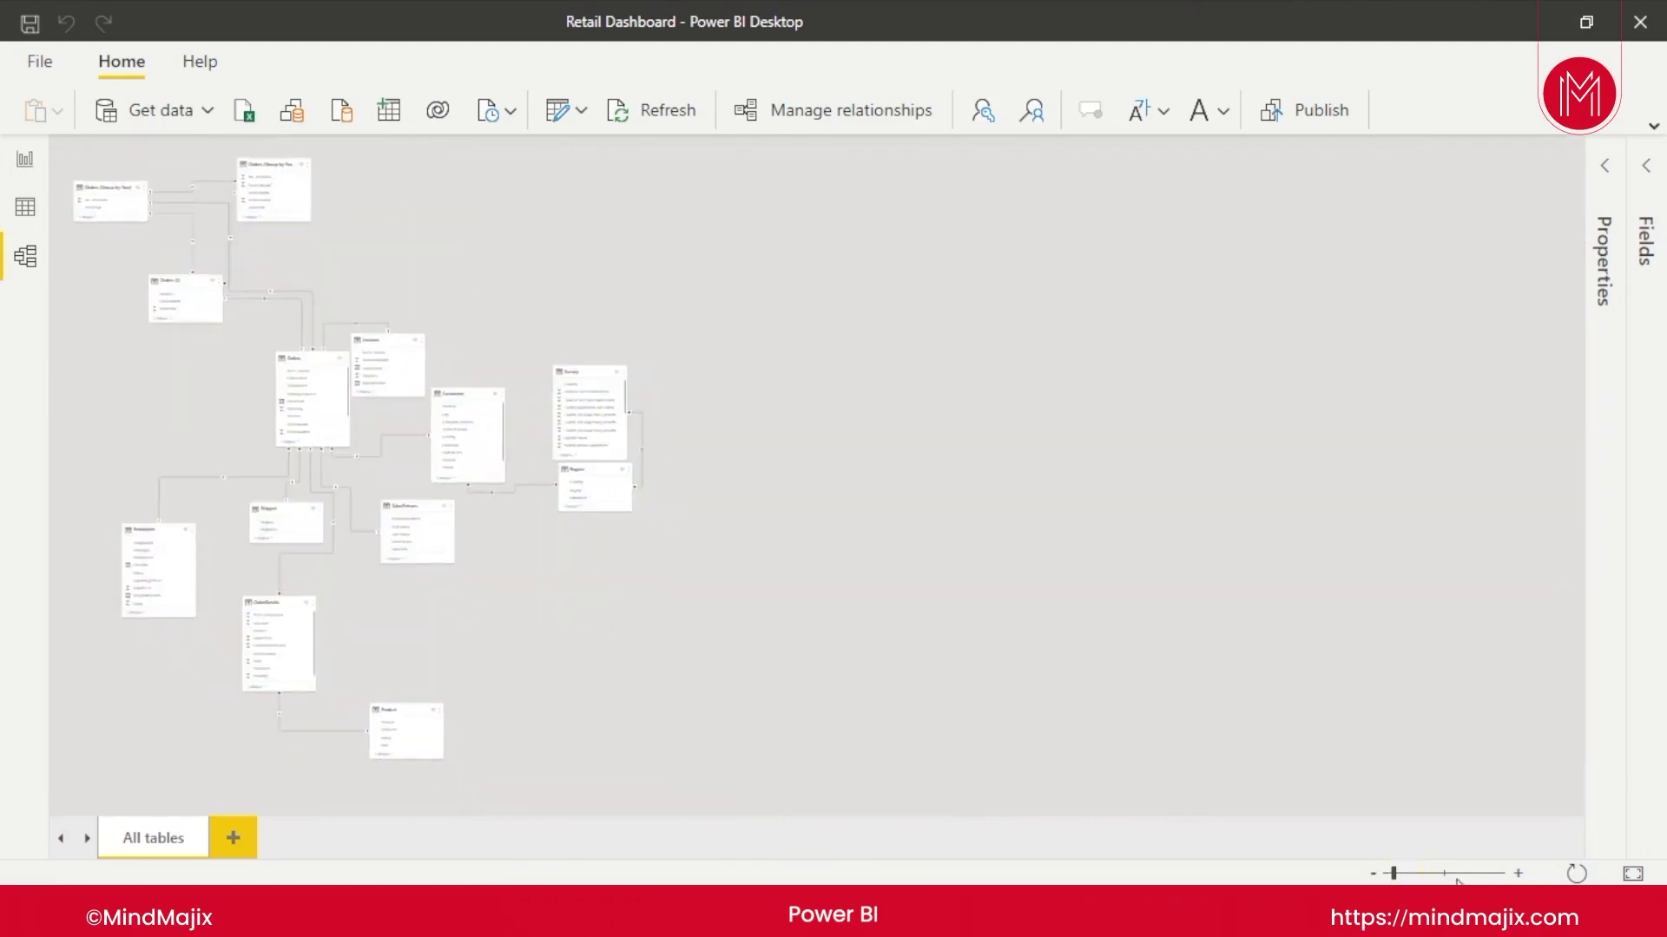
left_click(1633, 873)
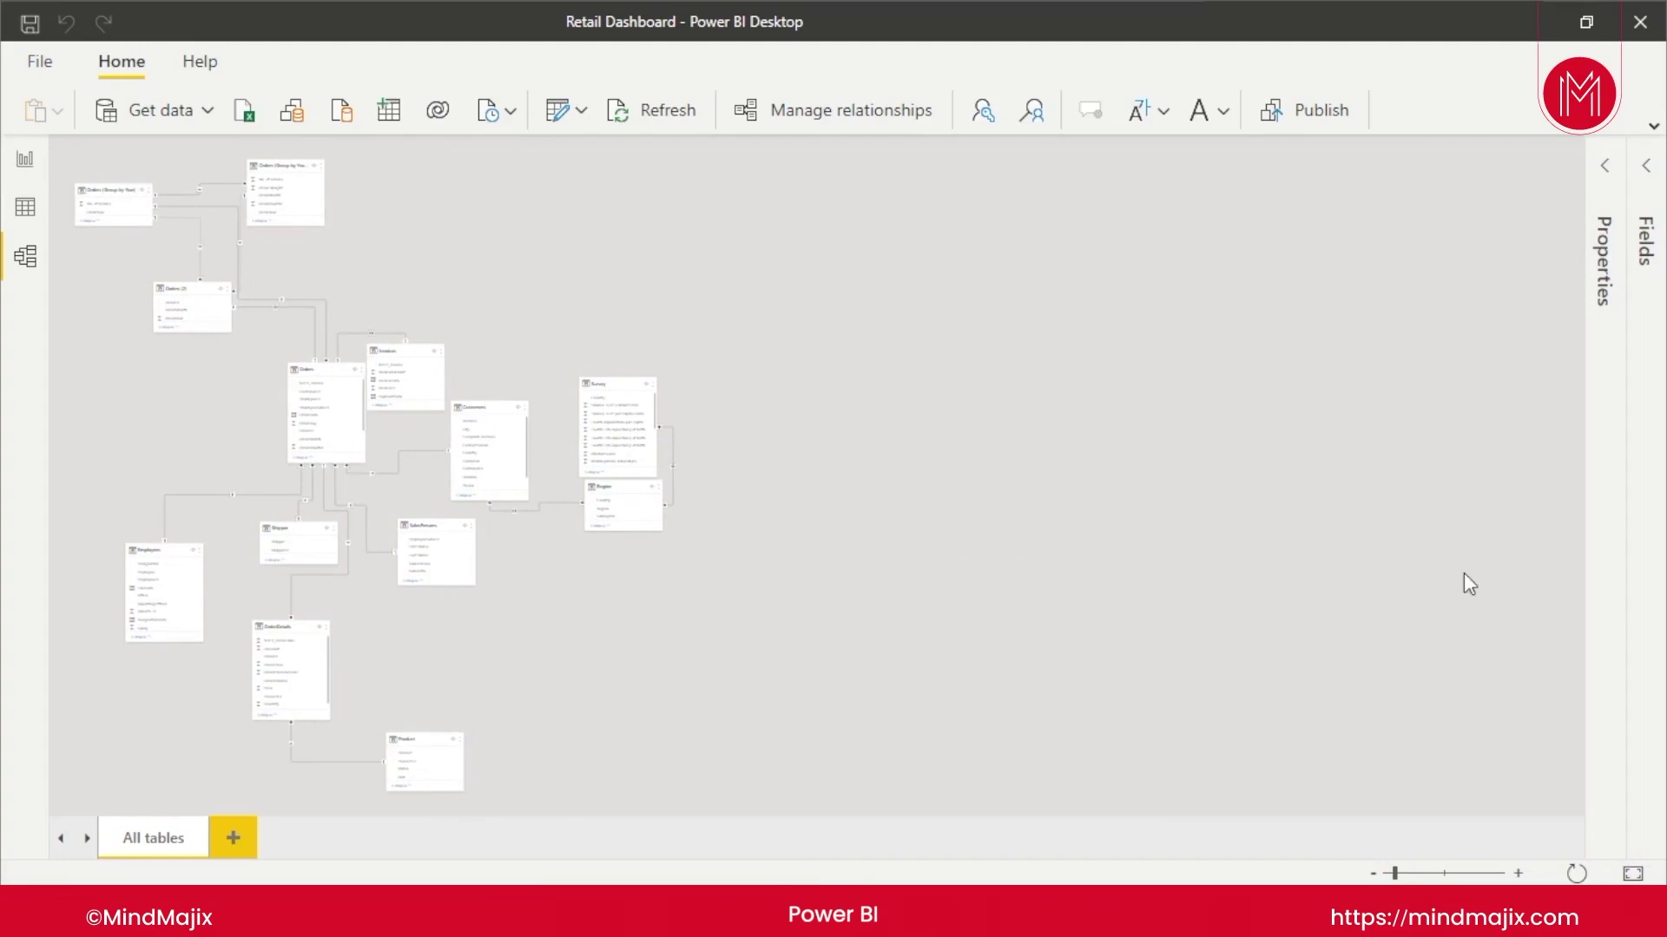
left_click_drag(417, 742, 483, 636)
left_click_drag(170, 302, 180, 436)
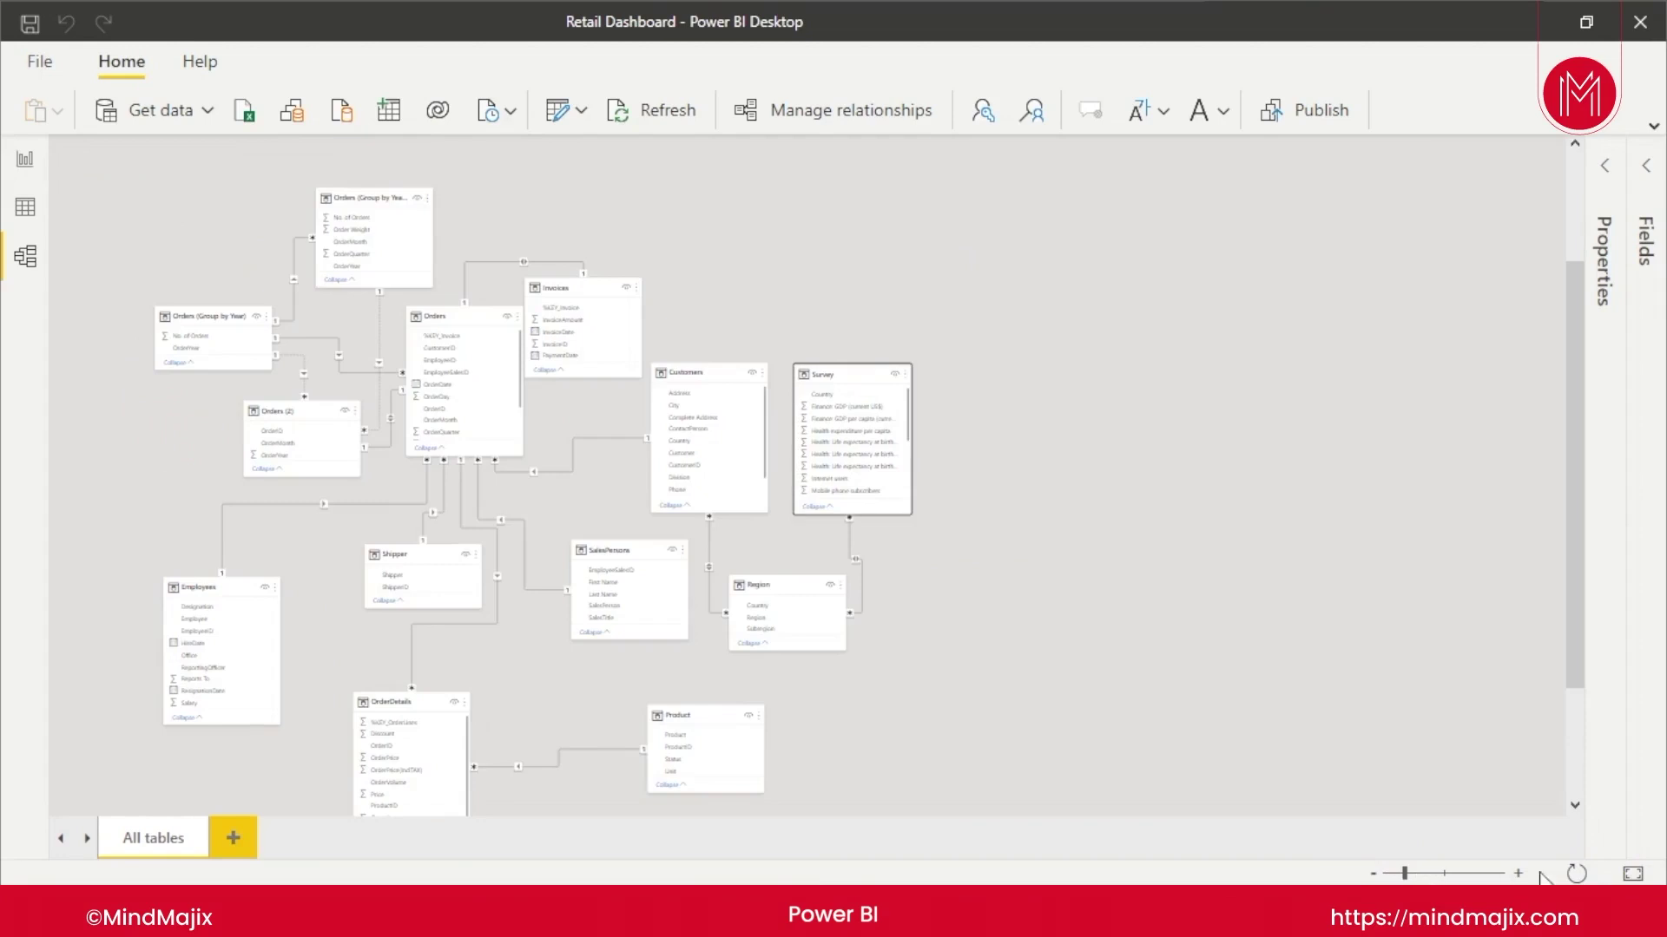
Step: Reset the manually moved tables to the automatic layout, and zoom in on the diagram before fitting it all to the screen
left_click(1575, 872)
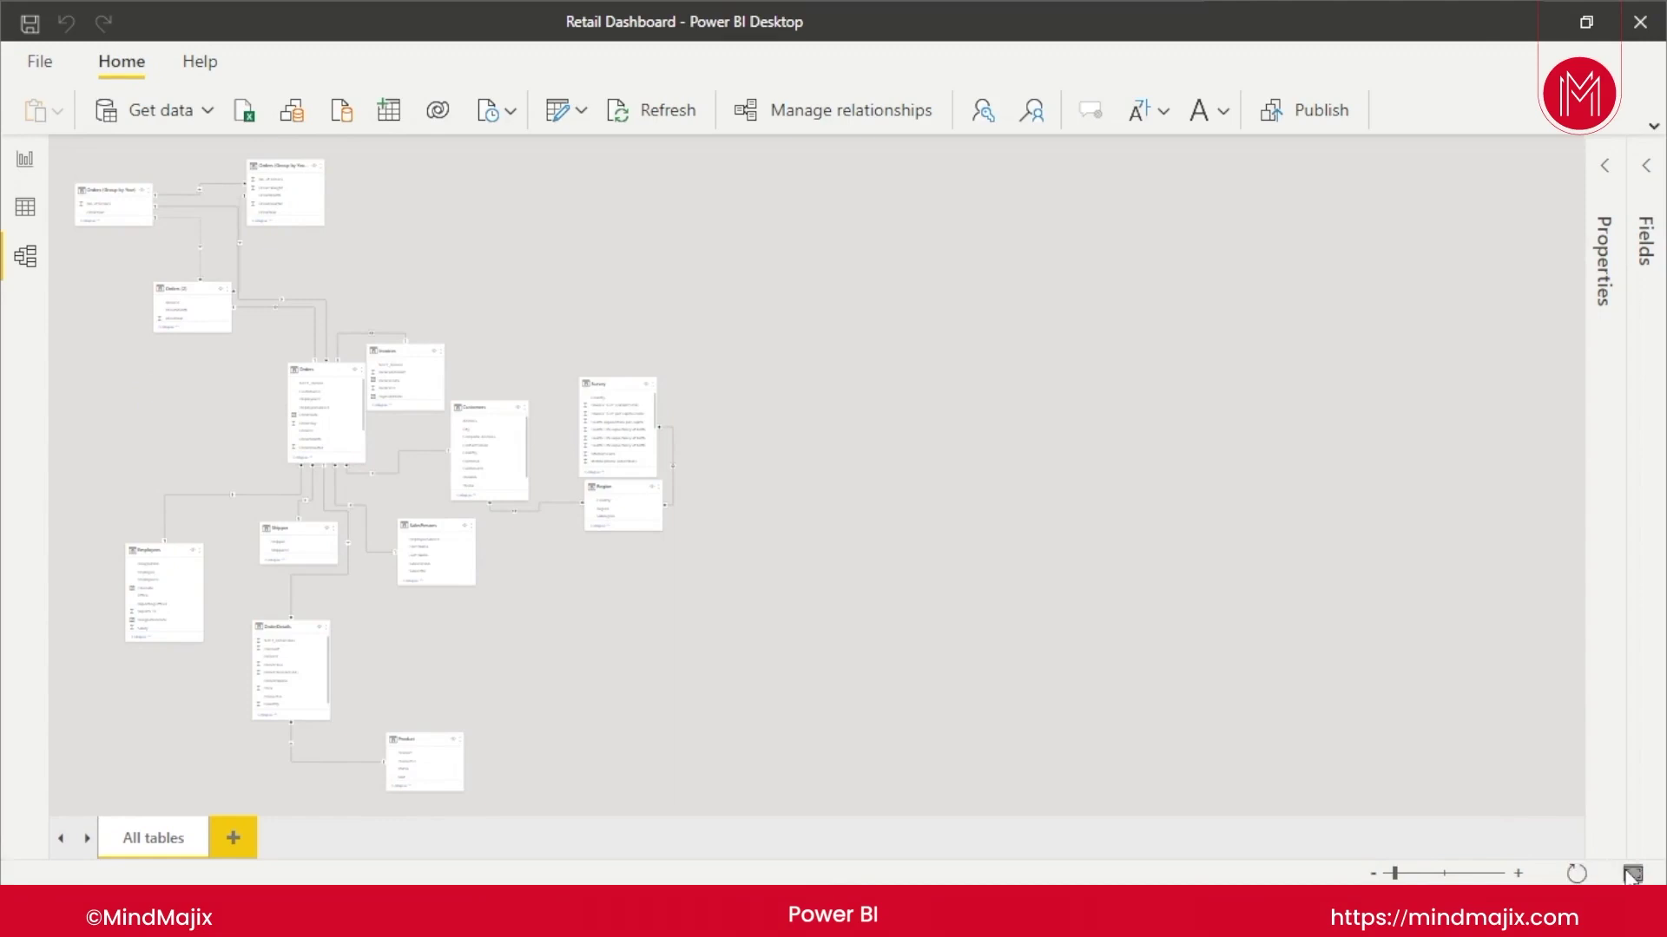
left_click_drag(1389, 872, 1421, 872)
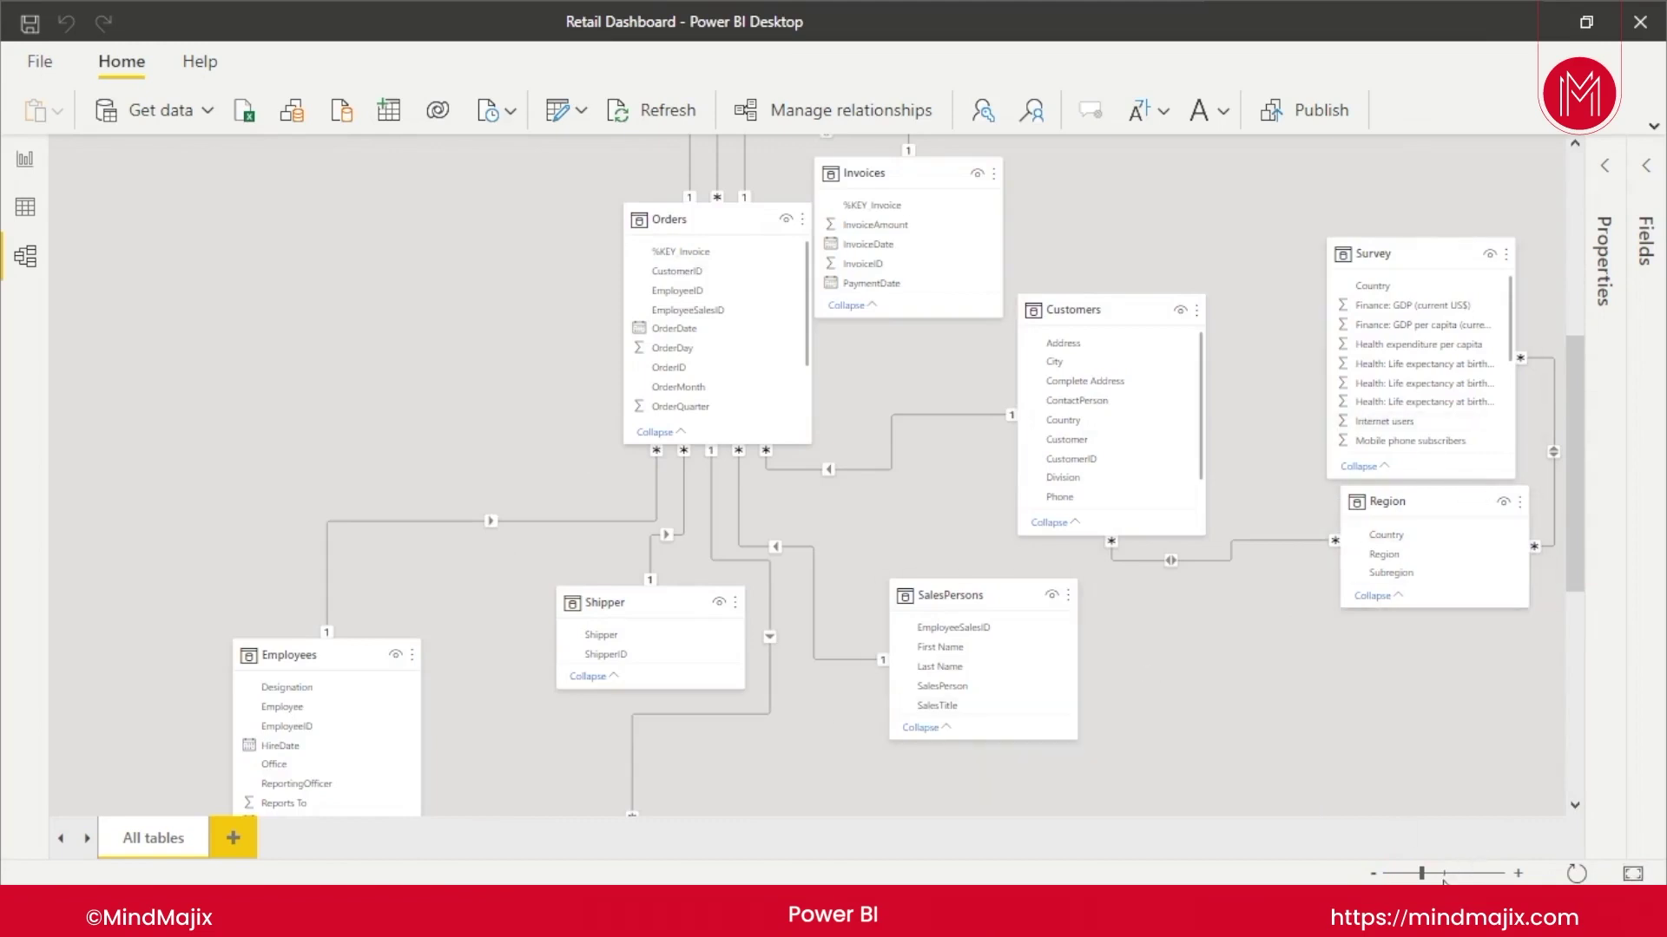
left_click(1434, 874)
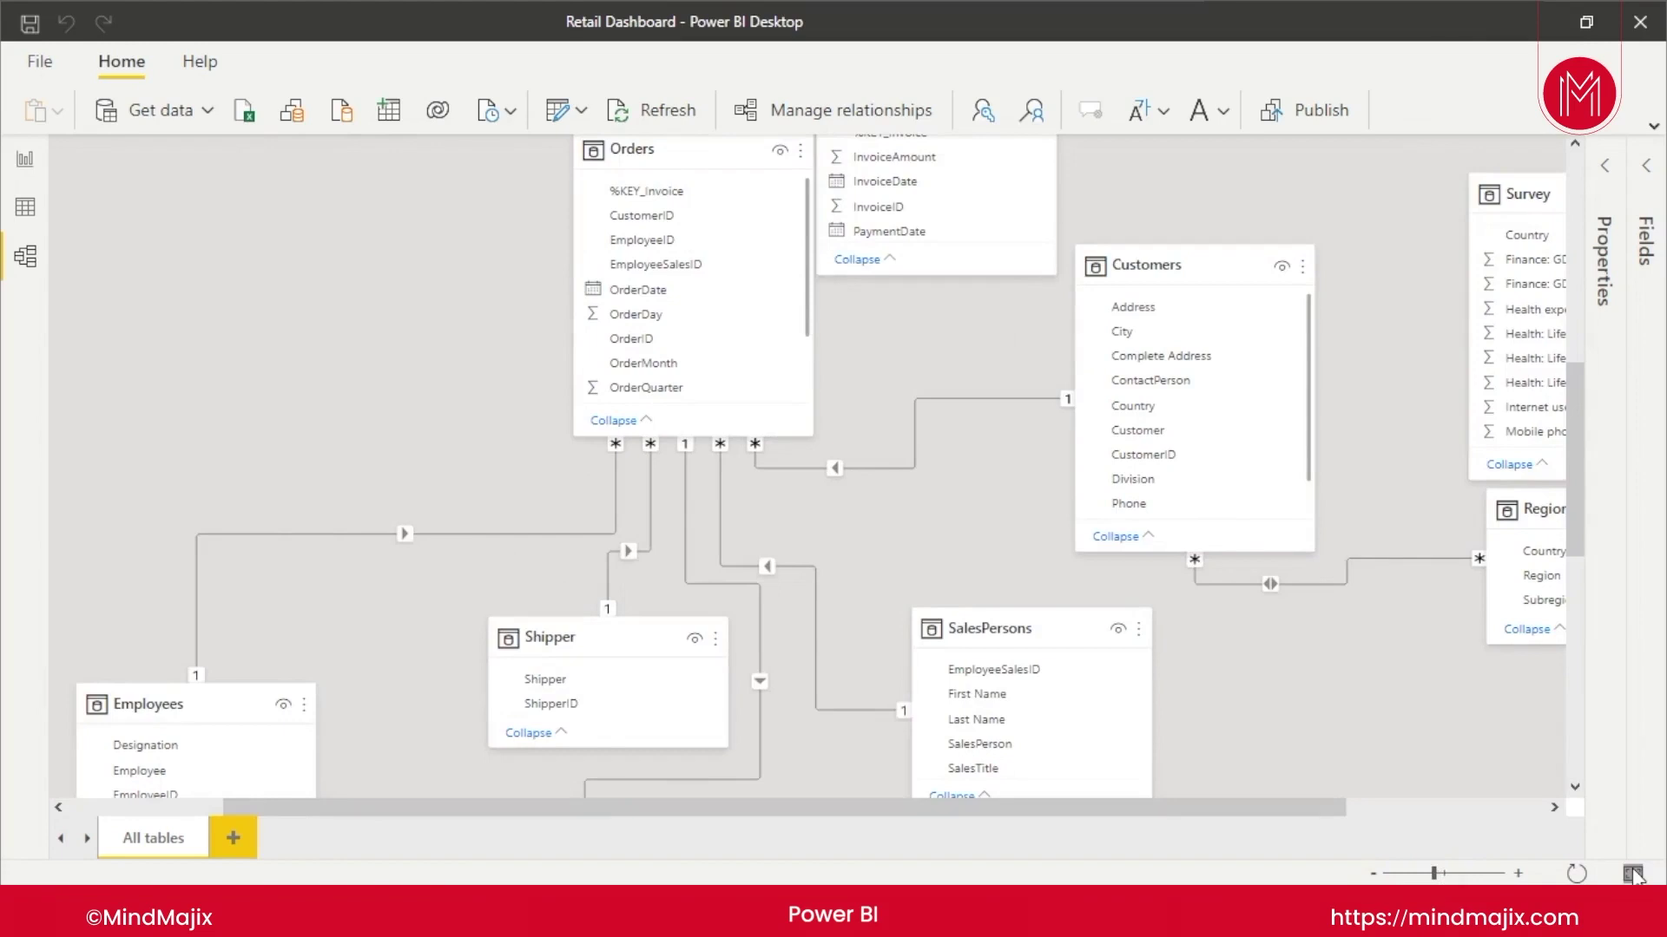
left_click(1632, 874)
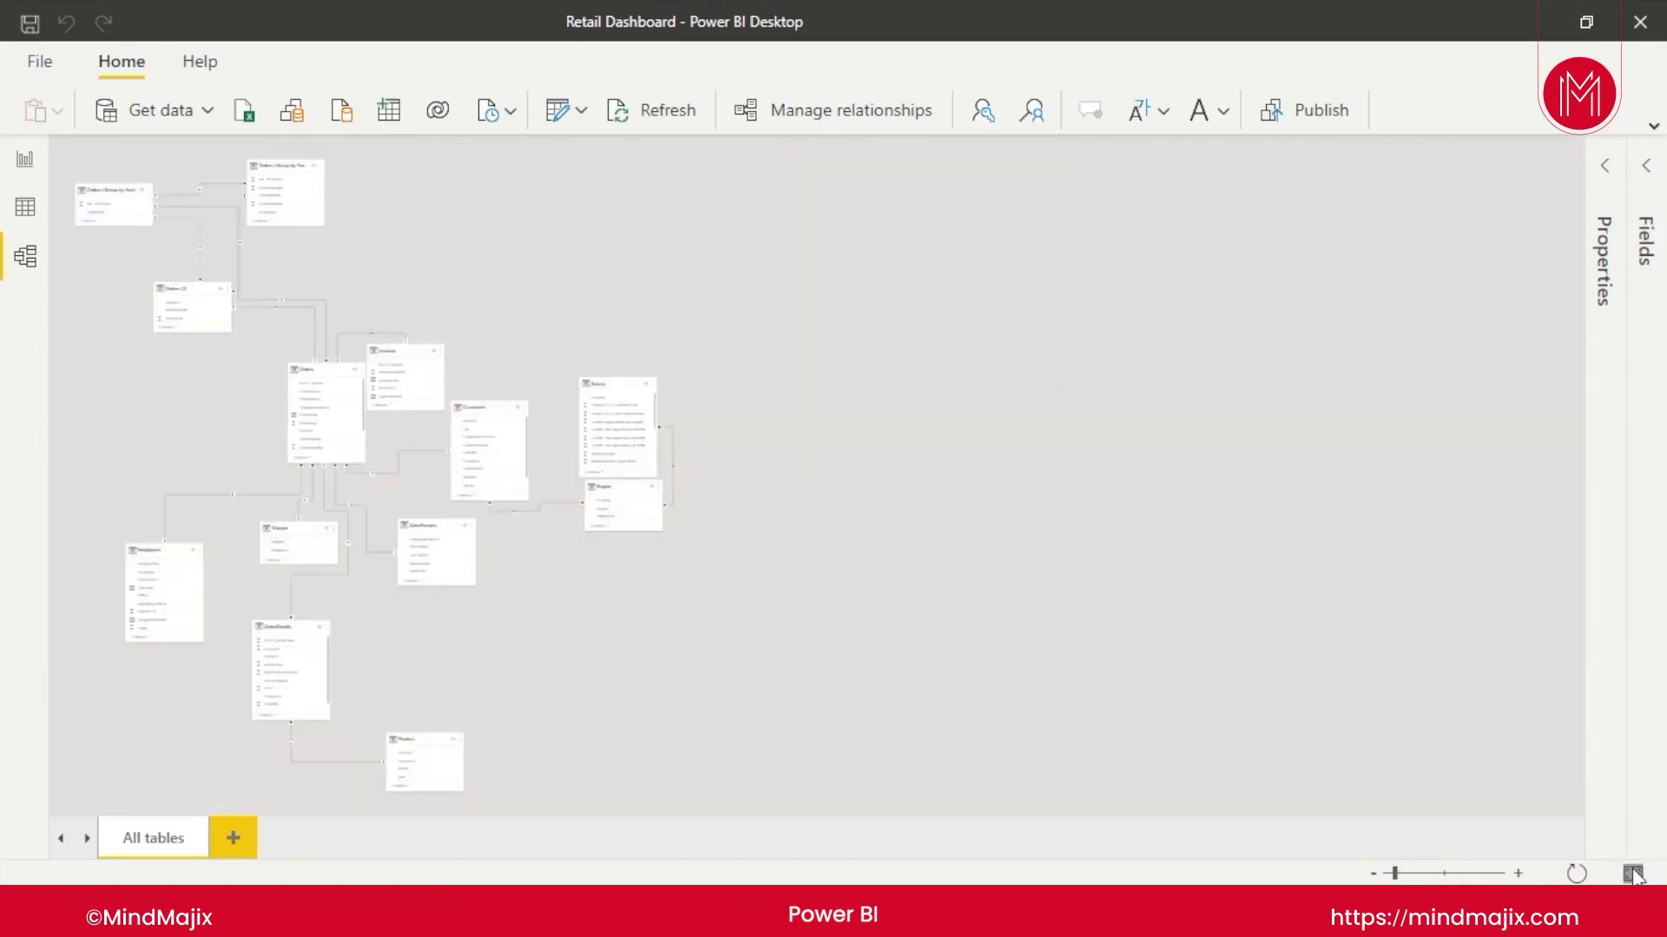